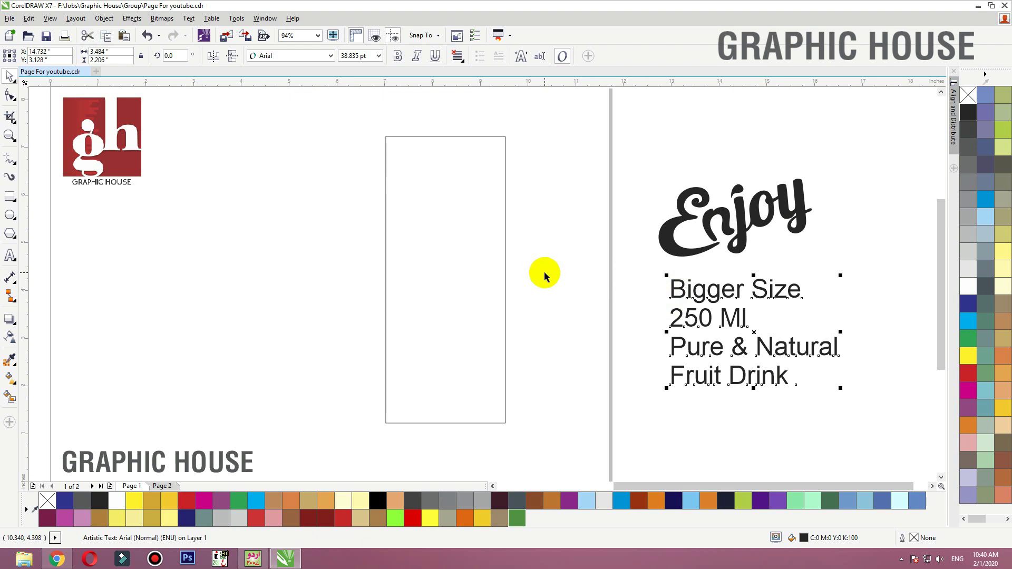
# Shift the Enjoy lettering and the four-line text block slightly so that the lettering sits just above the block
pyautogui.click(679, 237)
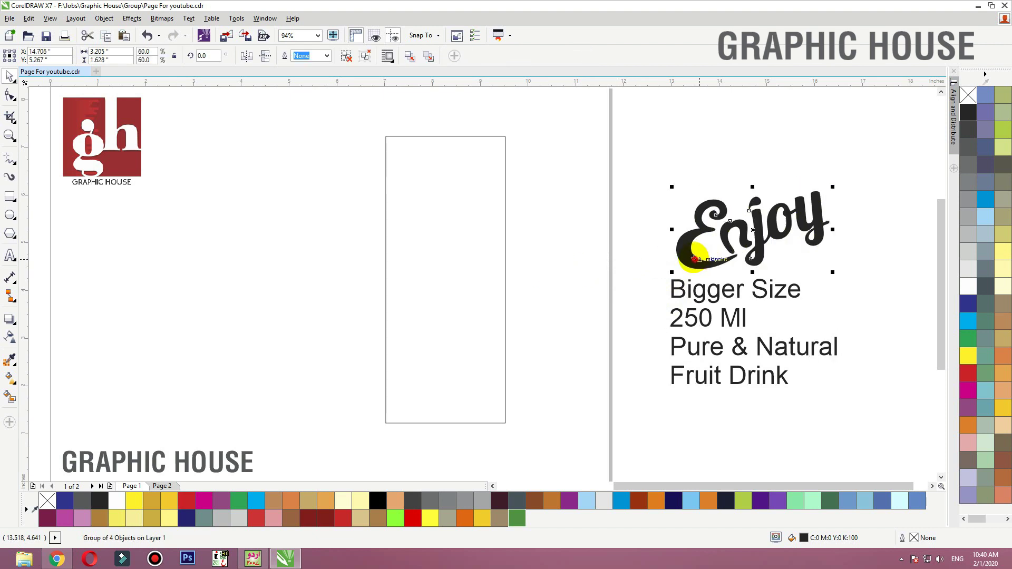
pyautogui.moveTo(684, 251); pyautogui.dragTo(679, 300)
pyautogui.click(692, 256)
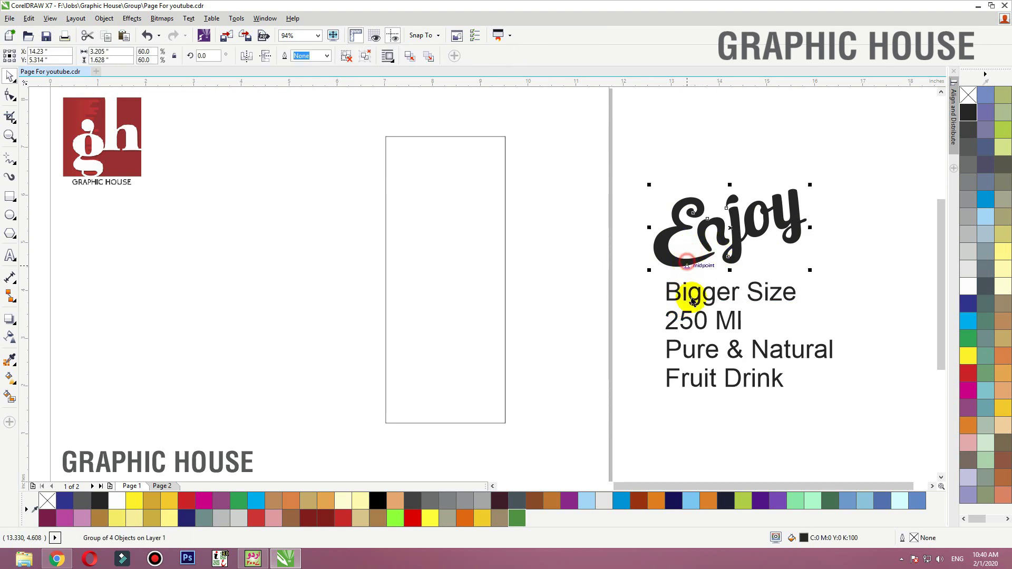
pyautogui.click(696, 294)
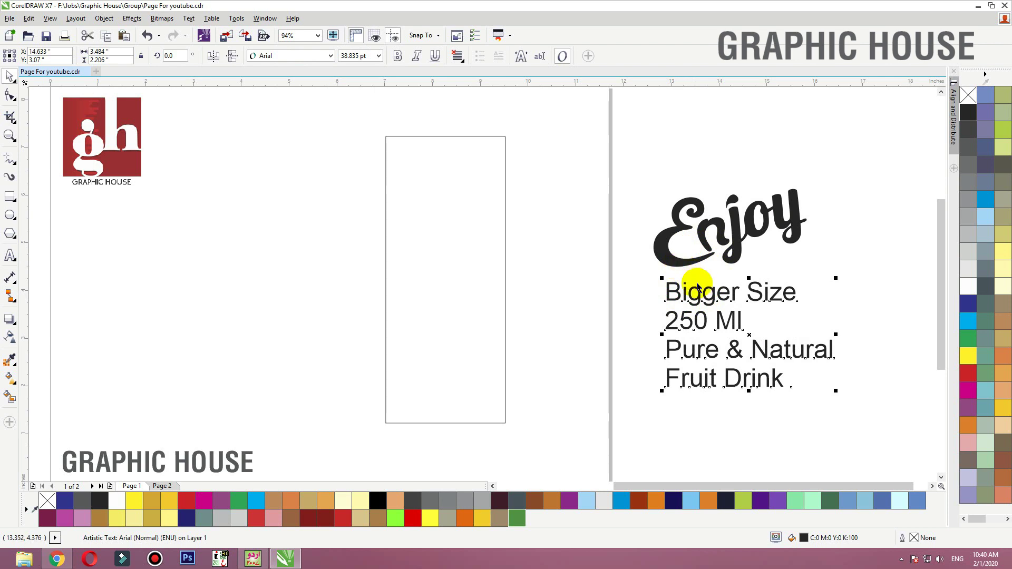
pyautogui.moveTo(673, 267); pyautogui.dragTo(671, 271)
pyautogui.click(503, 282)
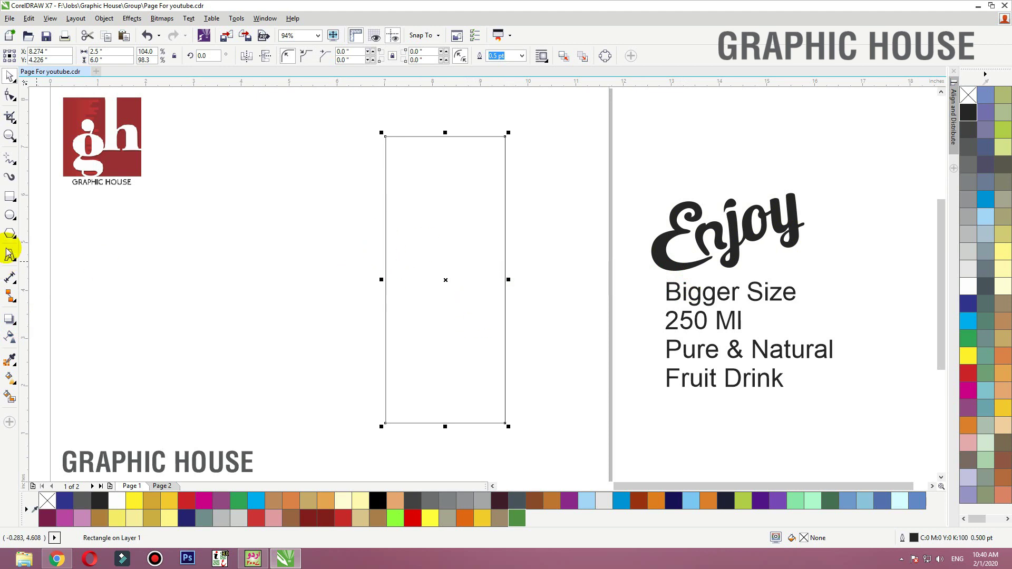
pyautogui.click(9, 197)
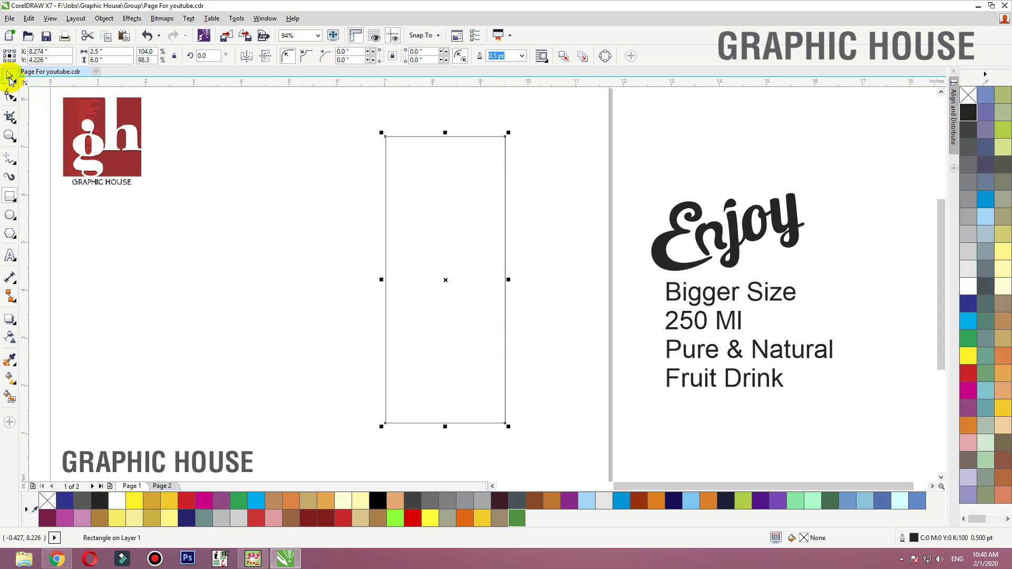
pyautogui.click(10, 79)
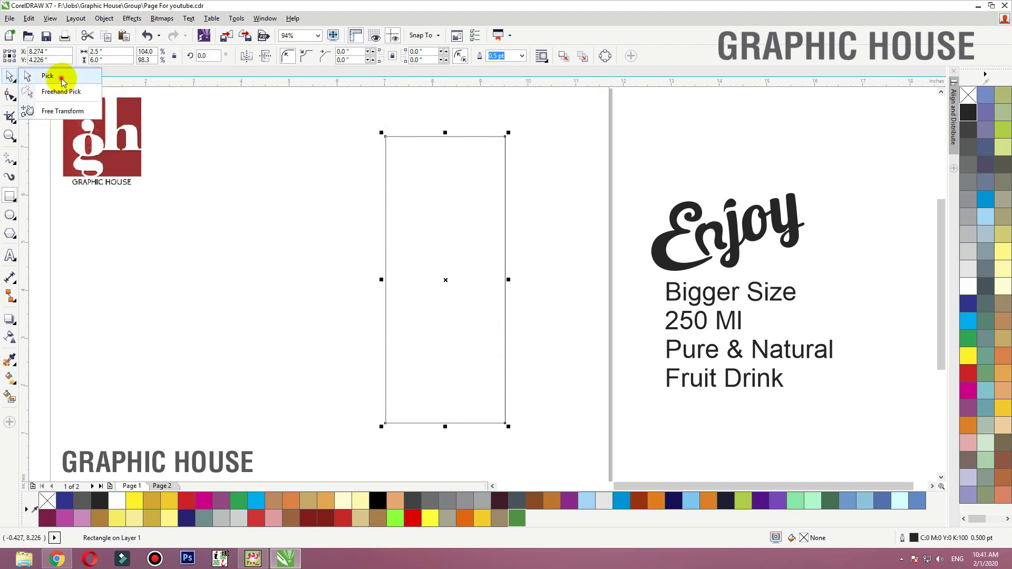
pyautogui.click(62, 79)
# Switch to Chrome, search Google for "apple" and browse the image results
pyautogui.click(57, 558)
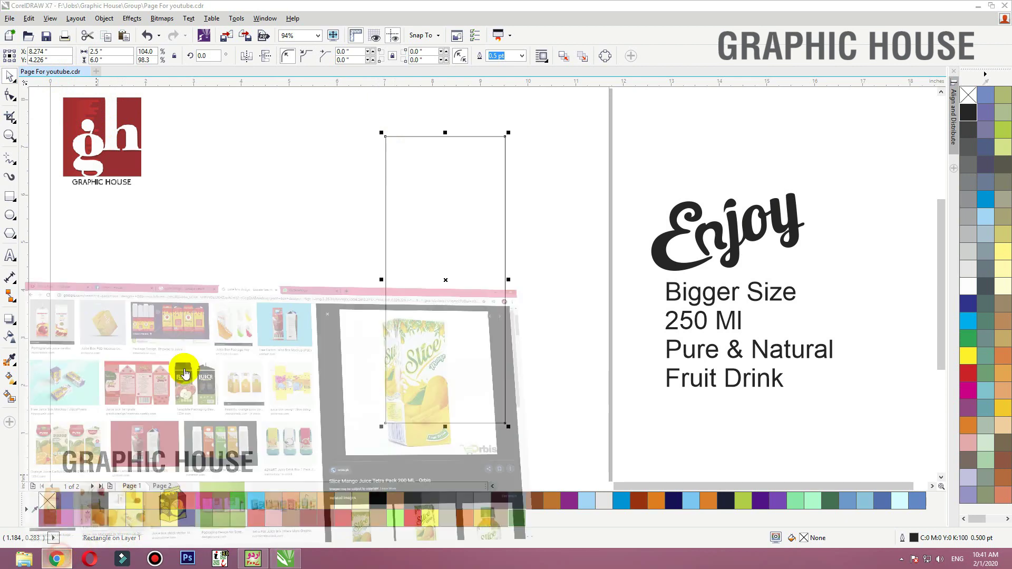
pyautogui.click(404, 32)
pyautogui.write('a')
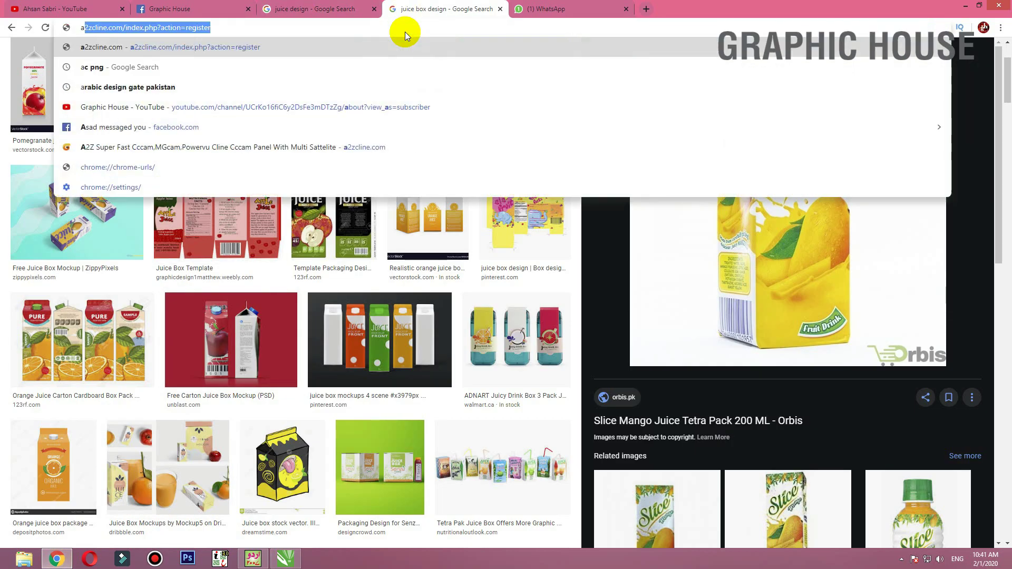
pyautogui.write('ppk')
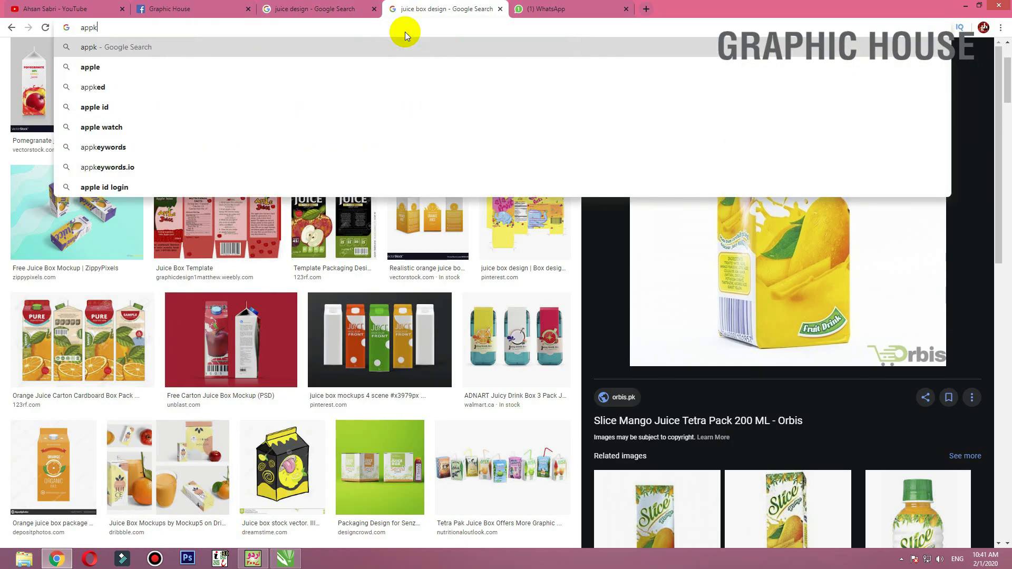
pyautogui.press('BackSpace')
pyautogui.write('le')
pyautogui.press('Return')
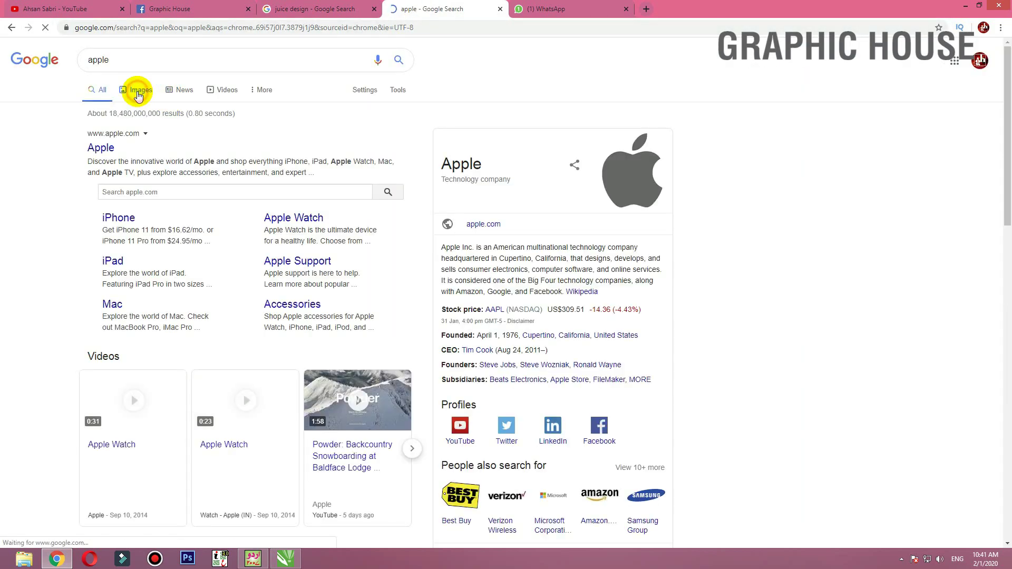
pyautogui.click(138, 93)
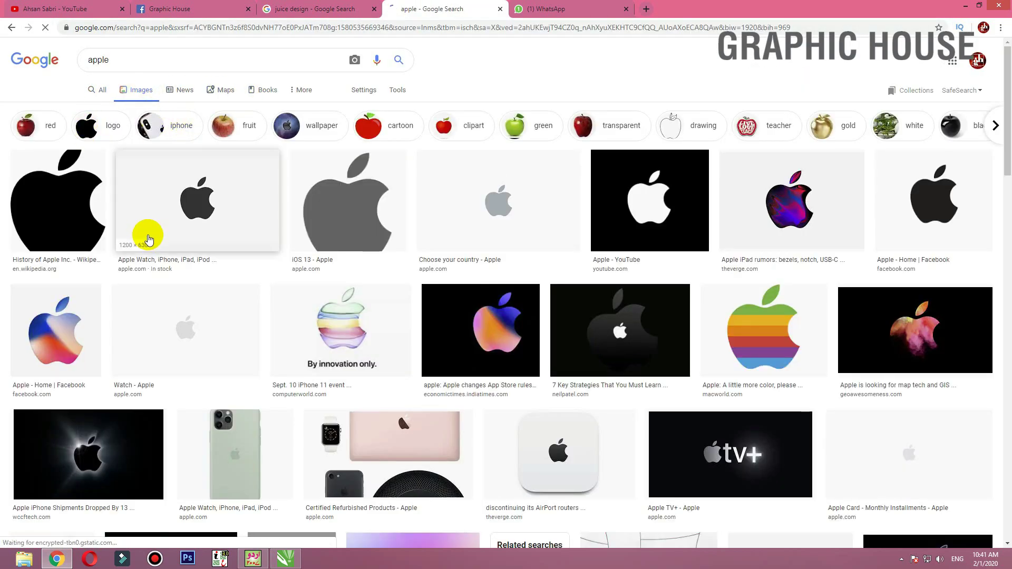
pyautogui.scroll(-7, 341, 290)
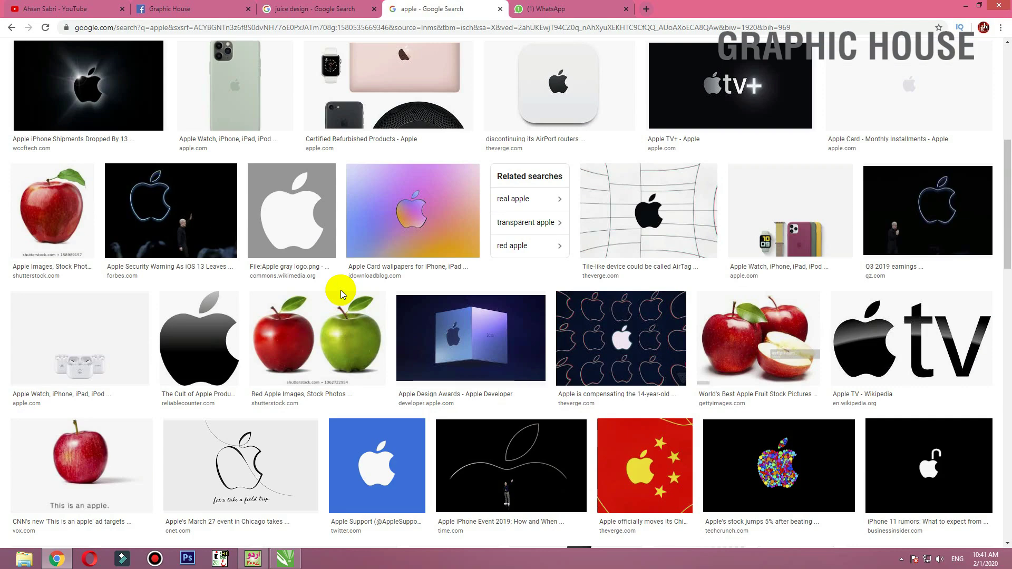
pyautogui.scroll(7, 342, 286)
pyautogui.scroll(-1, 260, 135)
pyautogui.scroll(1, 184, 87)
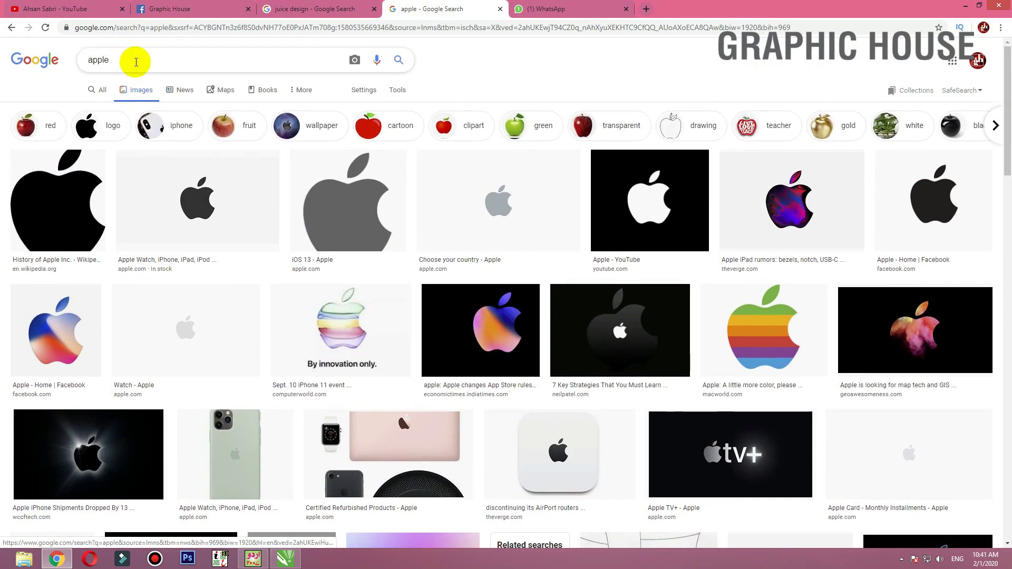
# Refine the image search to "apple fruit png" and open the PlusPNG picture of two apples with a slice
pyautogui.click(136, 62)
pyautogui.press('Down')
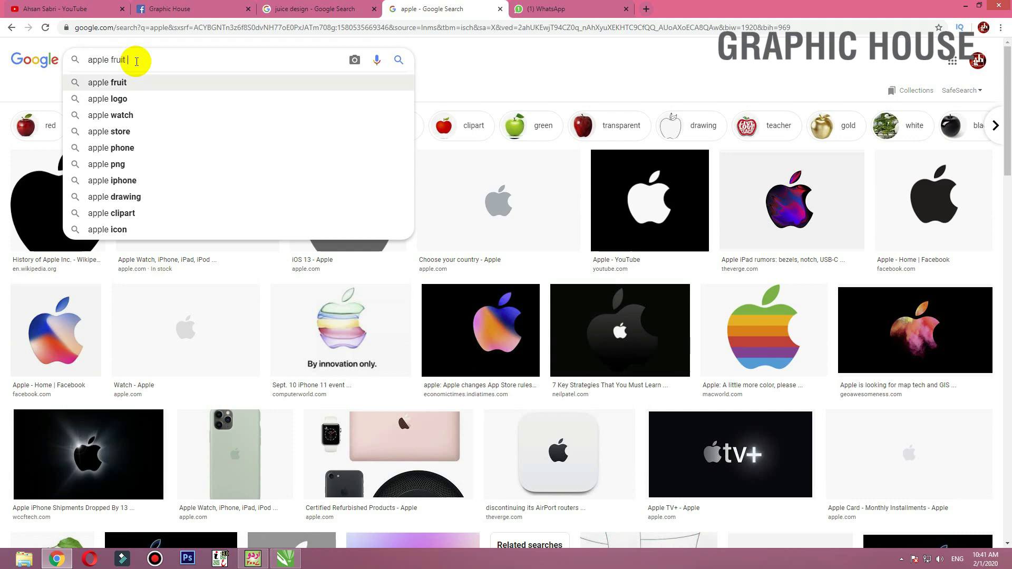
pyautogui.write('png')
pyautogui.press('Return')
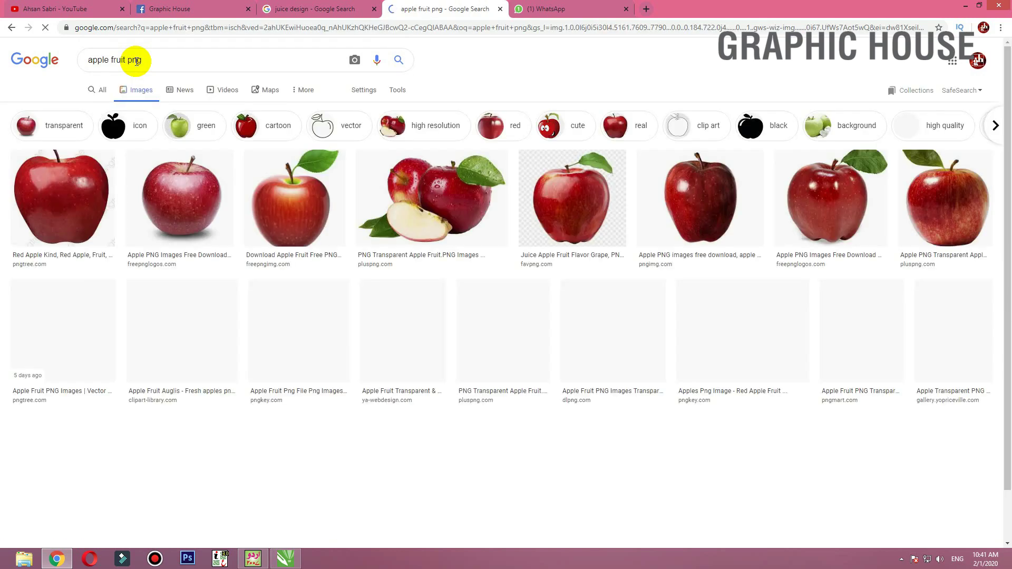
pyautogui.moveTo(1007, 318)
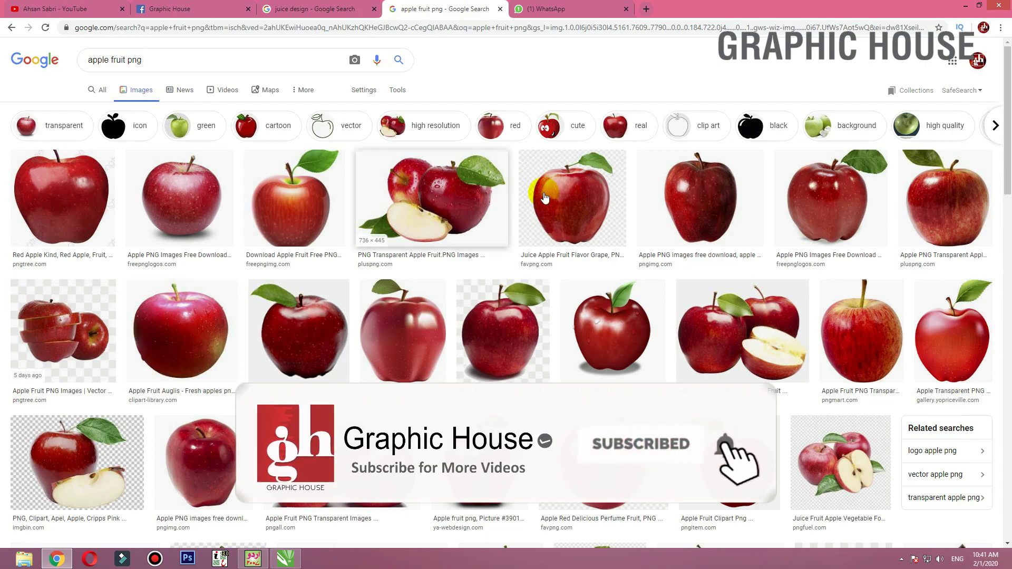
pyautogui.scroll(-5, 396, 359)
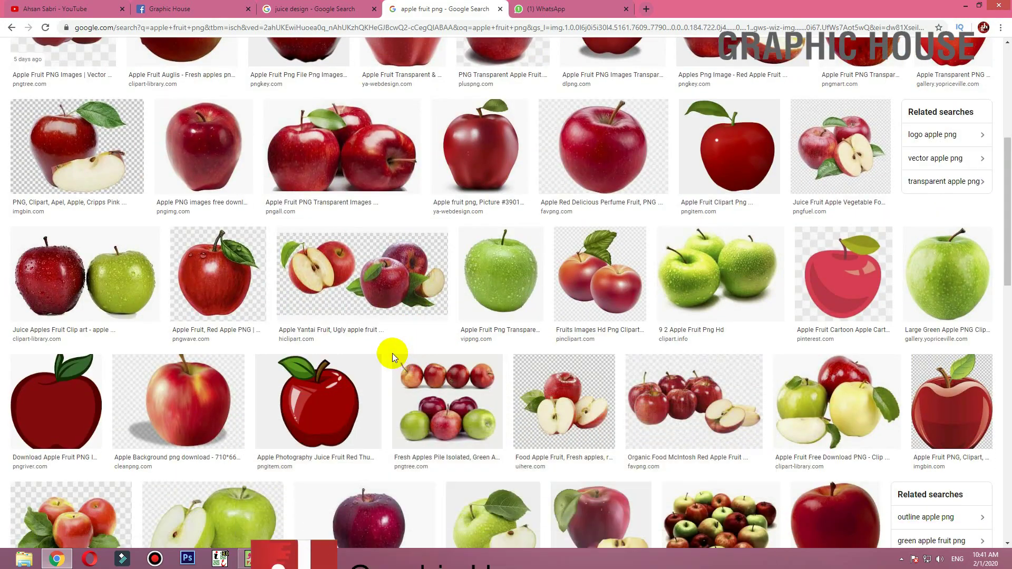
pyautogui.scroll(5, 393, 353)
pyautogui.click(420, 203)
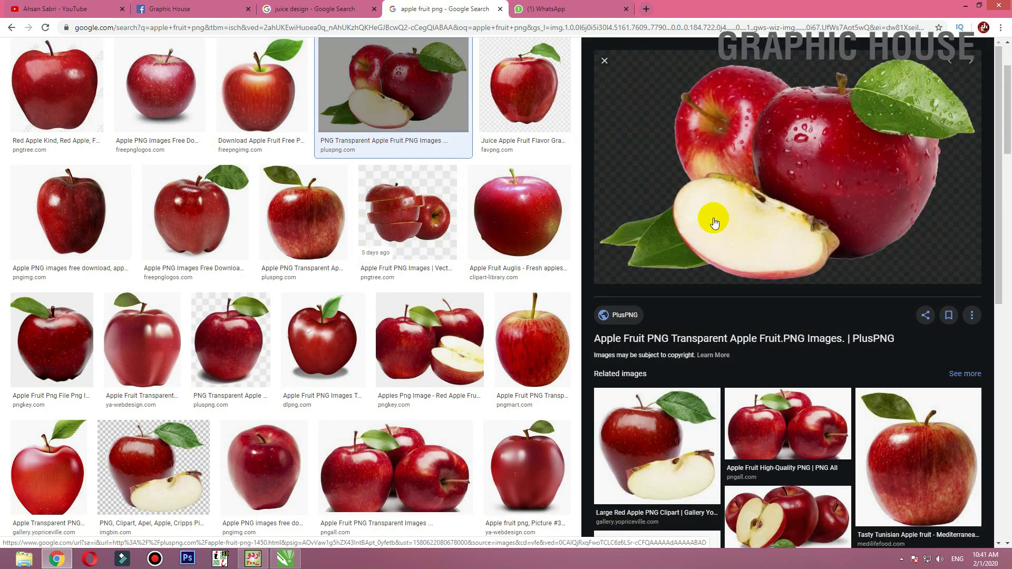
# Save the opened apple picture to the Desktop as a PNG image under its suggested file name
pyautogui.rightClick(808, 170)
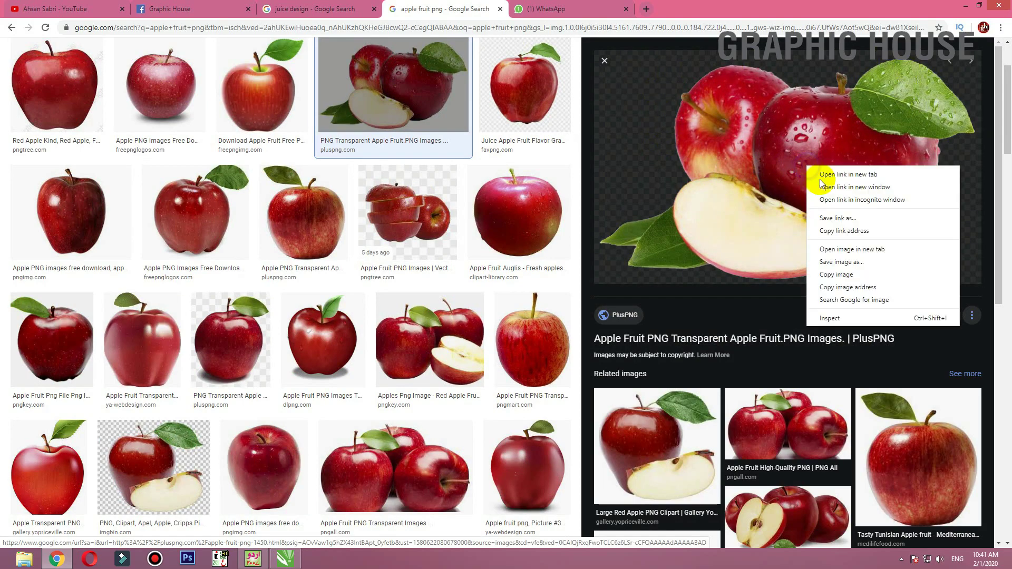
pyautogui.click(837, 261)
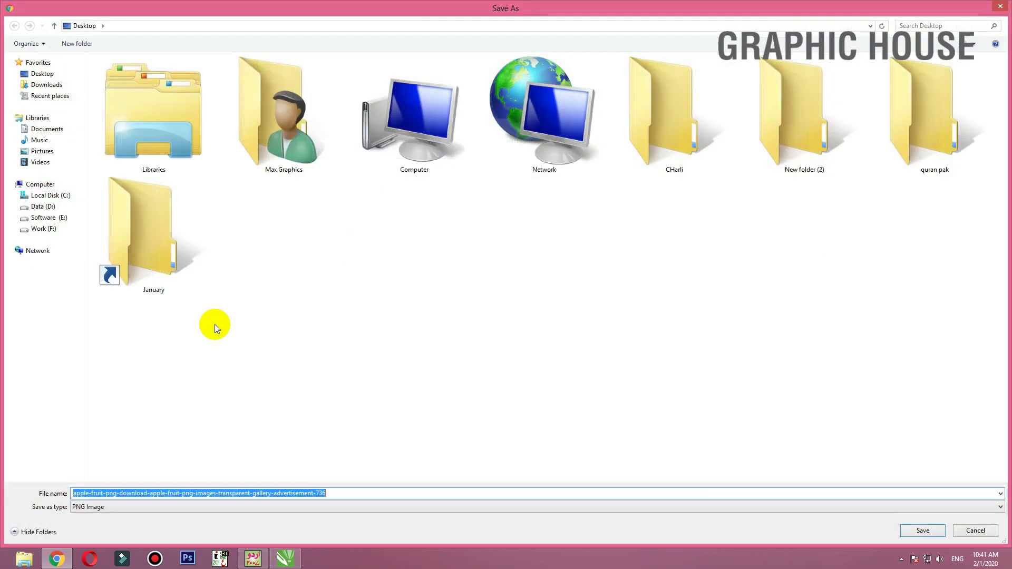
pyautogui.click(935, 531)
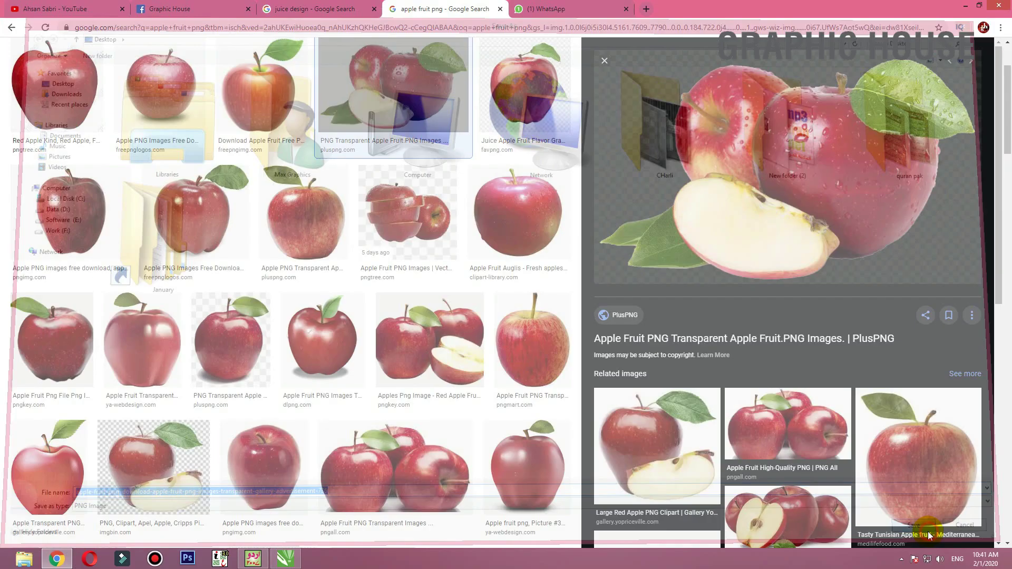
# Switch back to CorelDRAW, import the apple-fruit PNG from the Desktop about 3.28 in wide, and place it left of the rectangle
pyautogui.click(965, 6)
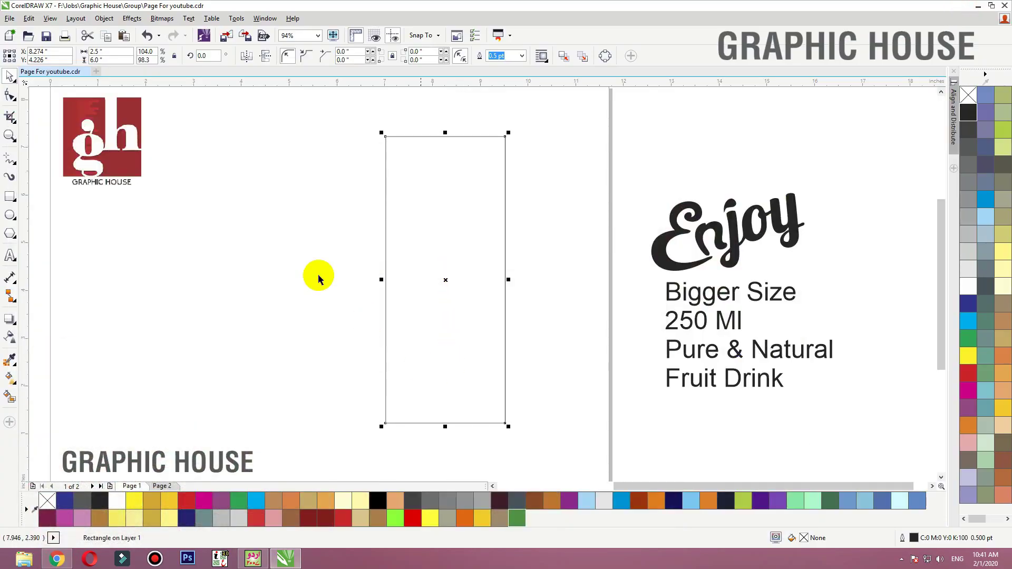
pyautogui.click(225, 38)
pyautogui.click(40, 63)
pyautogui.click(45, 74)
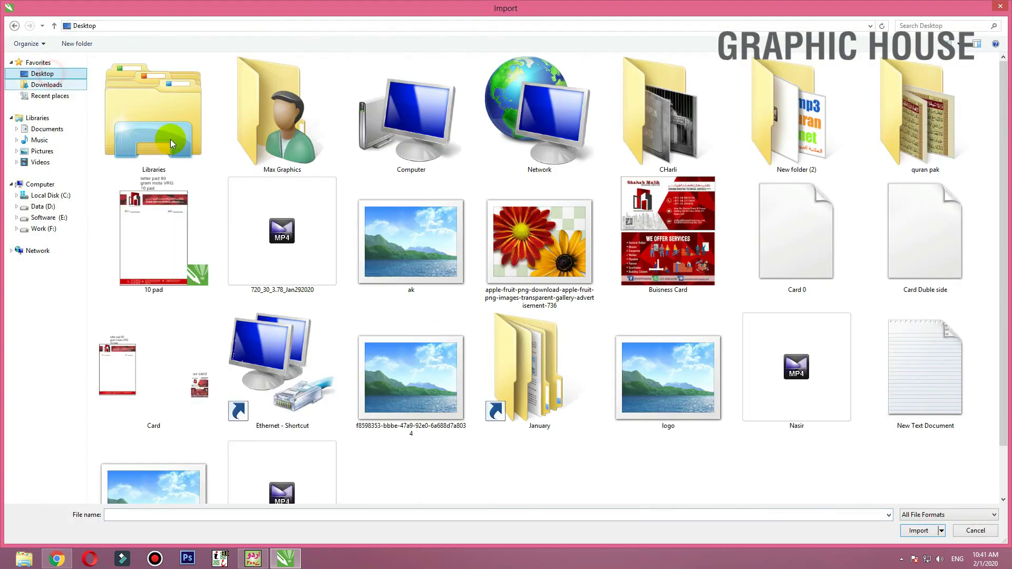
pyautogui.doubleClick(527, 237)
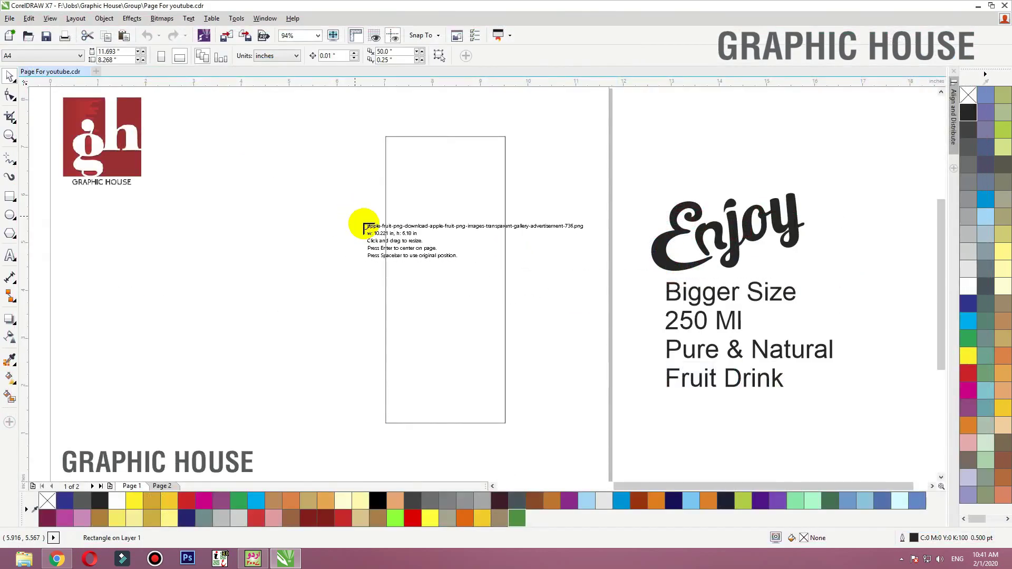
pyautogui.moveTo(364, 226); pyautogui.dragTo(526, 357)
pyautogui.moveTo(421, 300); pyautogui.dragTo(249, 332)
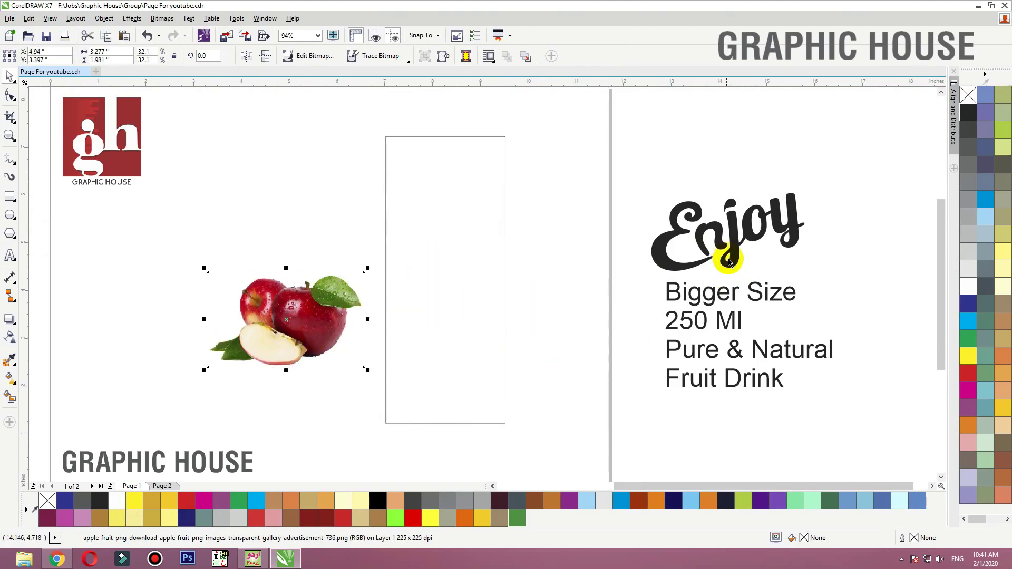
# Move the Enjoy lettering close to the rectangle's right side, scale it to about 2.49 in wide, and nudge the apple picture slightly right
pyautogui.moveTo(729, 262); pyautogui.dragTo(595, 252)
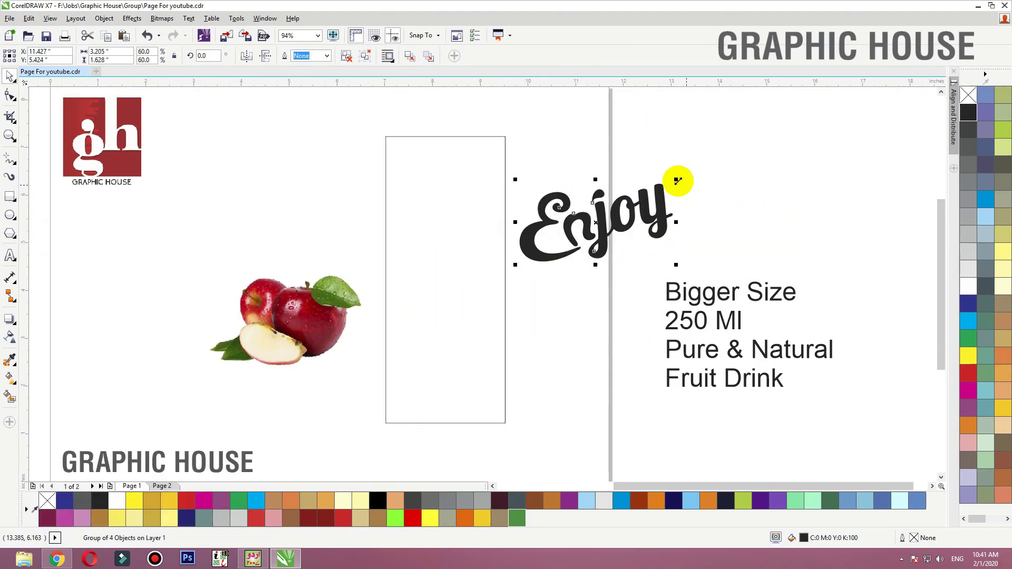
pyautogui.moveTo(675, 180); pyautogui.dragTo(642, 197)
pyautogui.moveTo(581, 254); pyautogui.dragTo(591, 245)
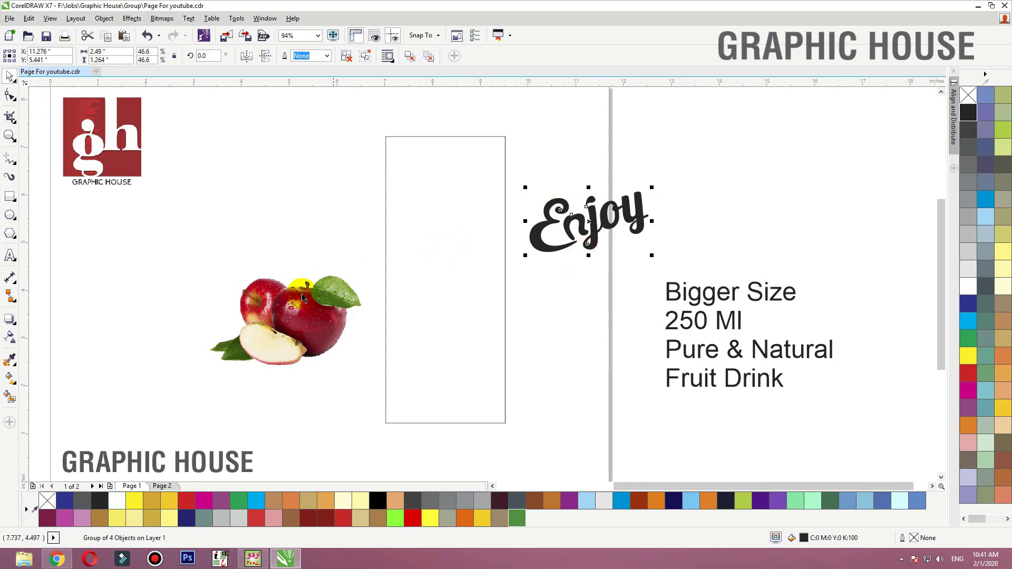
pyautogui.moveTo(302, 298); pyautogui.dragTo(307, 299)
pyautogui.click(614, 117)
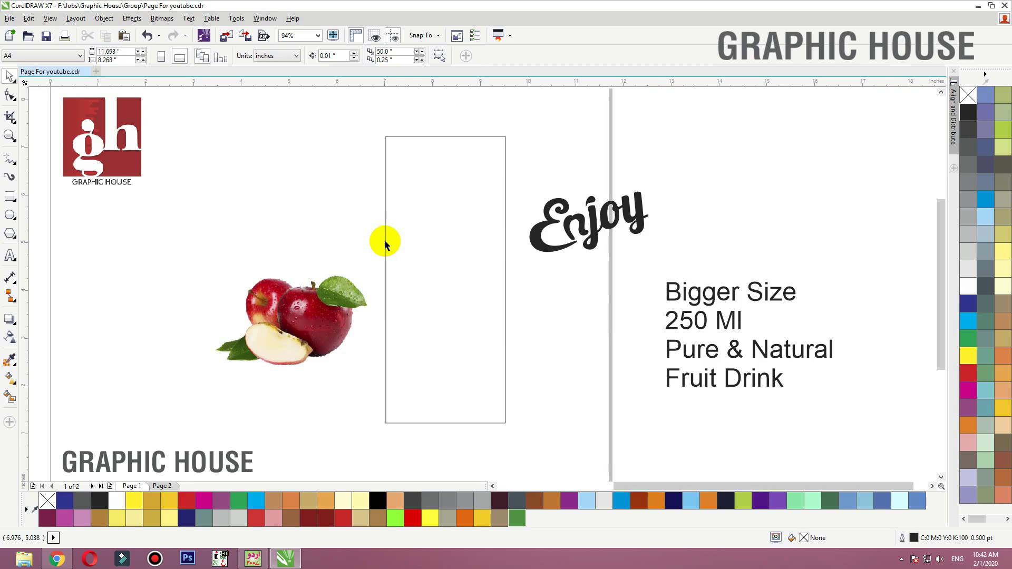
# Duplicate the text block upward, replace the copy's text with "apple nectar" on two lines, and position it right of Enjoy
pyautogui.moveTo(671, 290); pyautogui.dragTo(679, 187)
pyautogui.rightClick(680, 187)
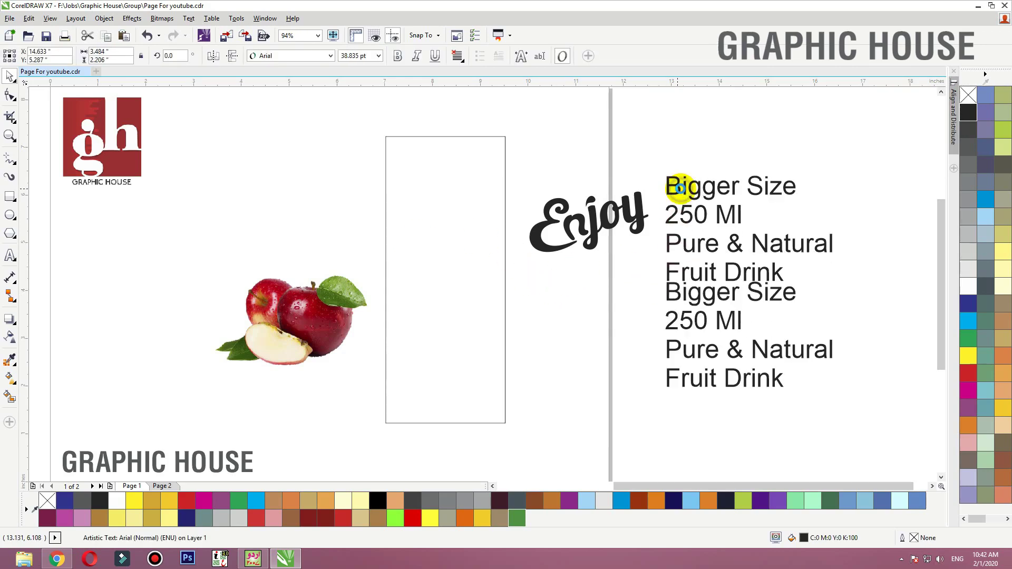
pyautogui.hotkey('ctrl', 'a')
pyautogui.write('a')
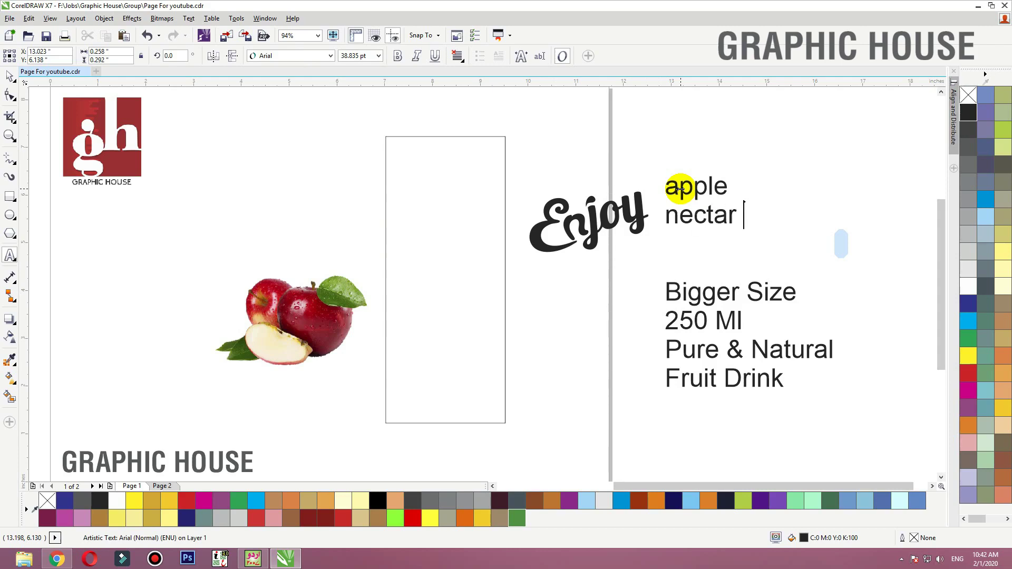
pyautogui.press('Escape')
pyautogui.click(10, 78)
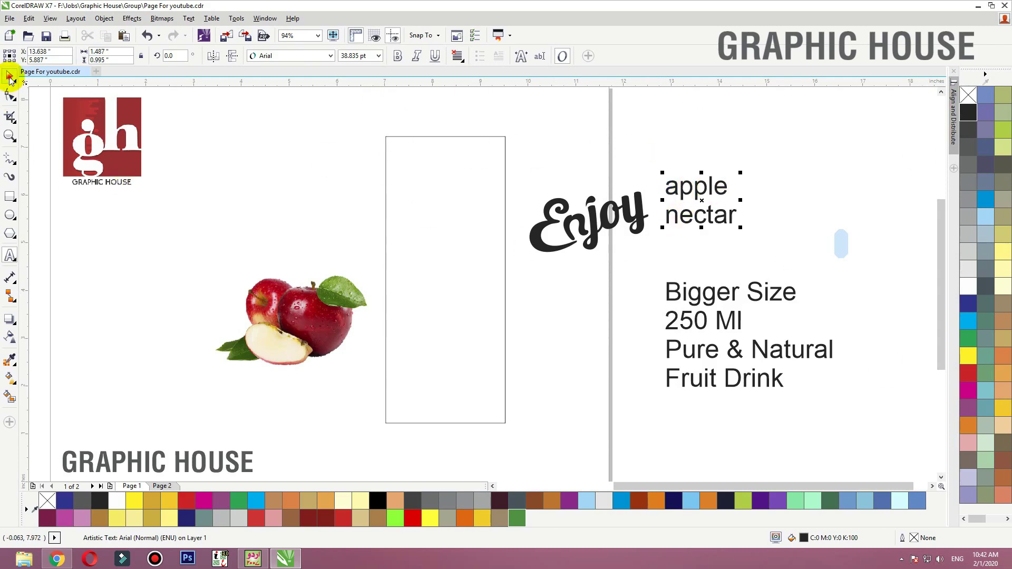
pyautogui.moveTo(699, 209); pyautogui.dragTo(720, 235)
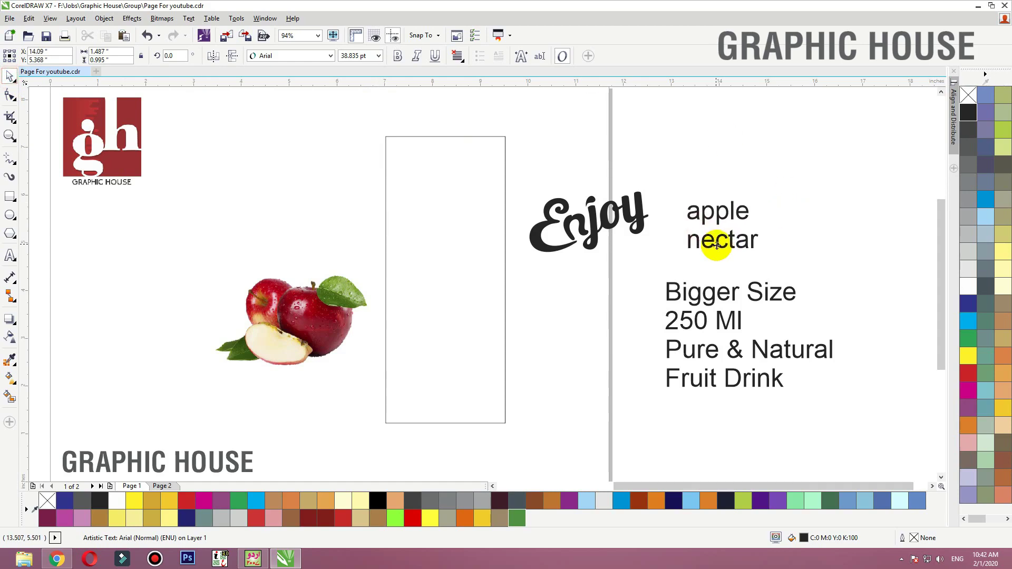
pyautogui.click(595, 225)
# Add a single-step inside contour to the tall rectangle with the Contour tool
pyautogui.click(381, 214)
pyautogui.click(386, 214)
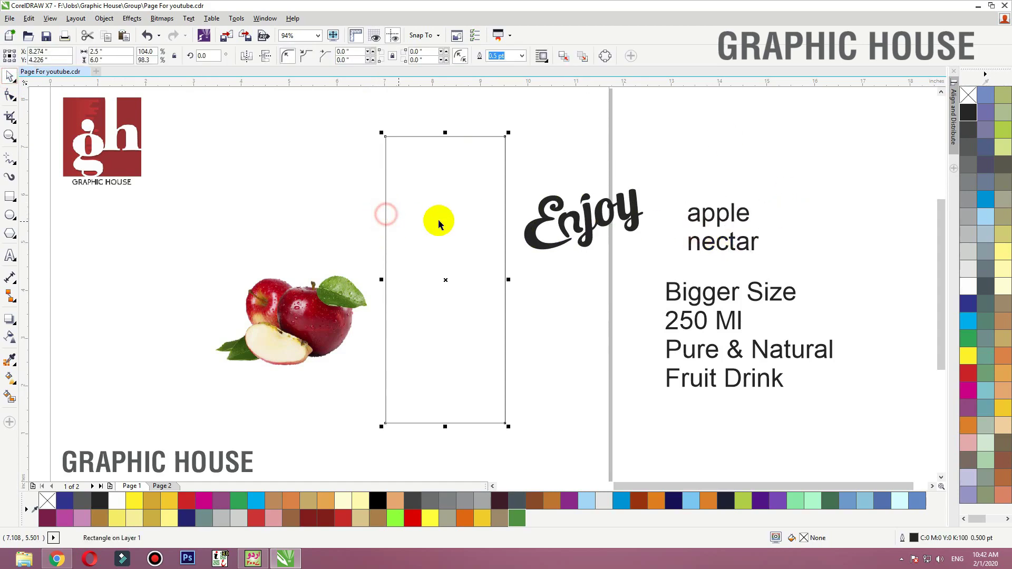
pyautogui.click(10, 319)
pyautogui.click(26, 331)
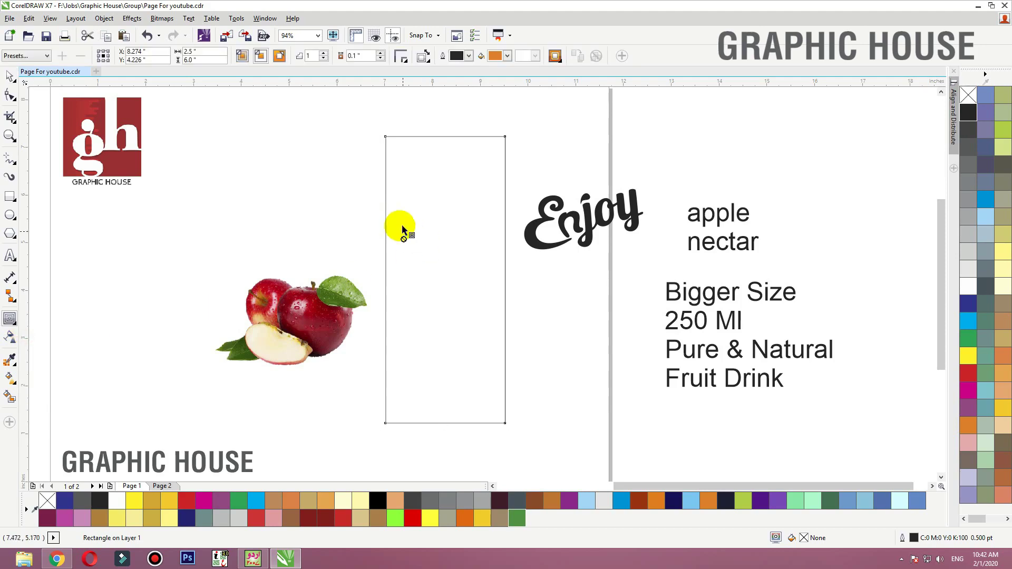
pyautogui.moveTo(398, 218); pyautogui.dragTo(397, 217)
pyautogui.press('space')
pyautogui.click(347, 193)
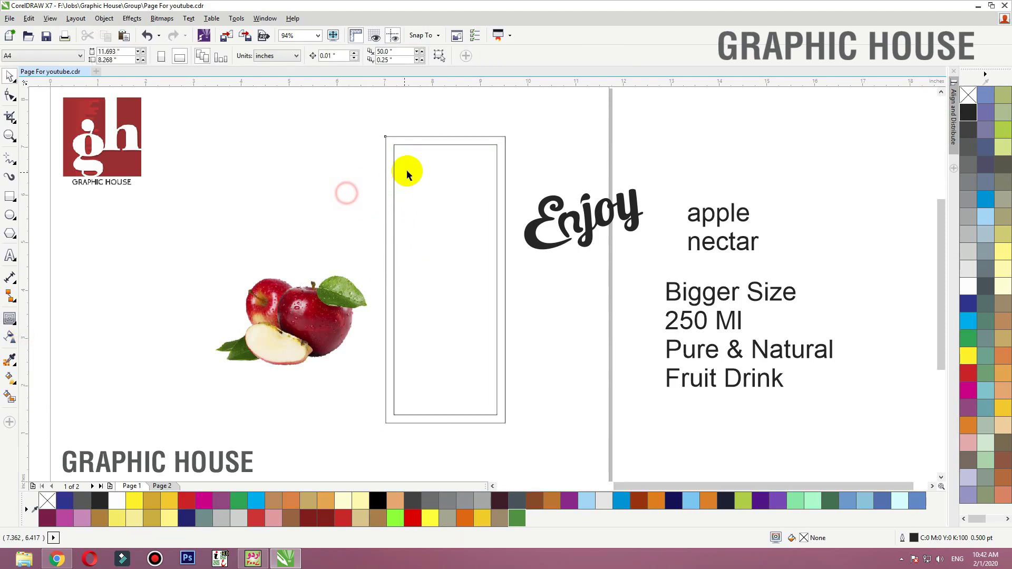
# Break the contour group apart so the inner rectangle becomes a separate object from the outer one
pyautogui.click(395, 168)
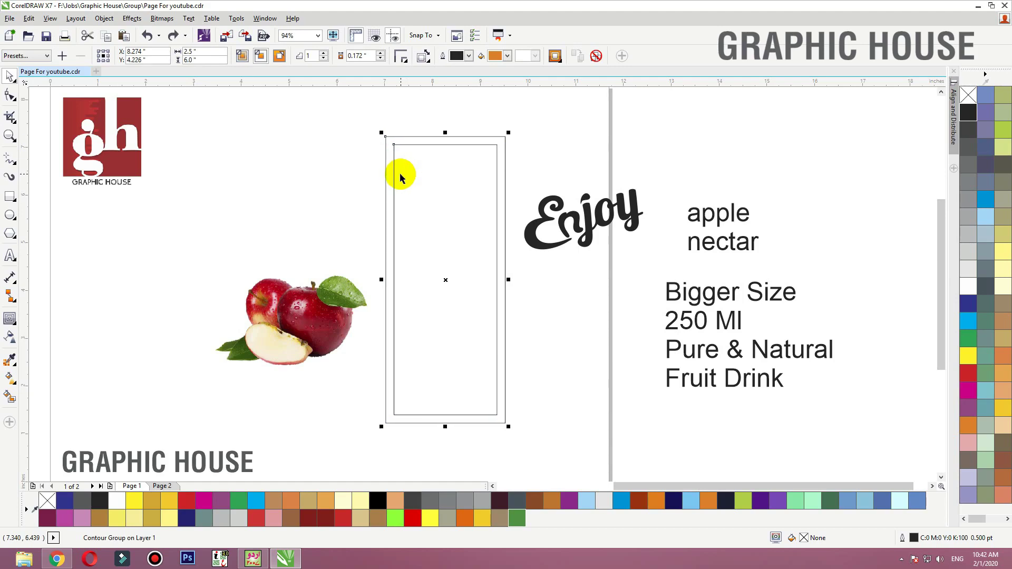
pyautogui.hotkey('ctrl', 'k')
pyautogui.click(362, 173)
pyautogui.click(401, 154)
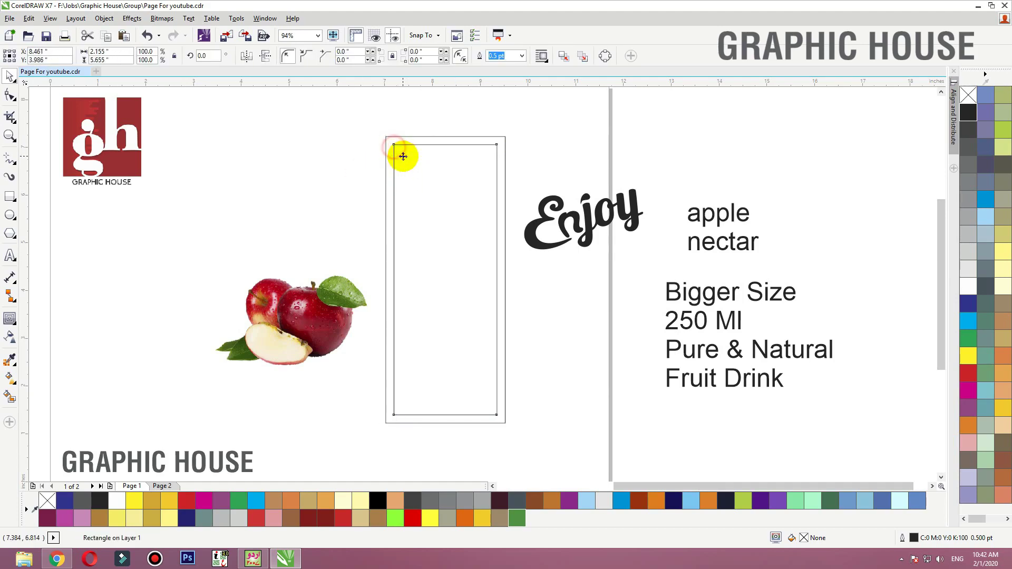
pyautogui.click(300, 196)
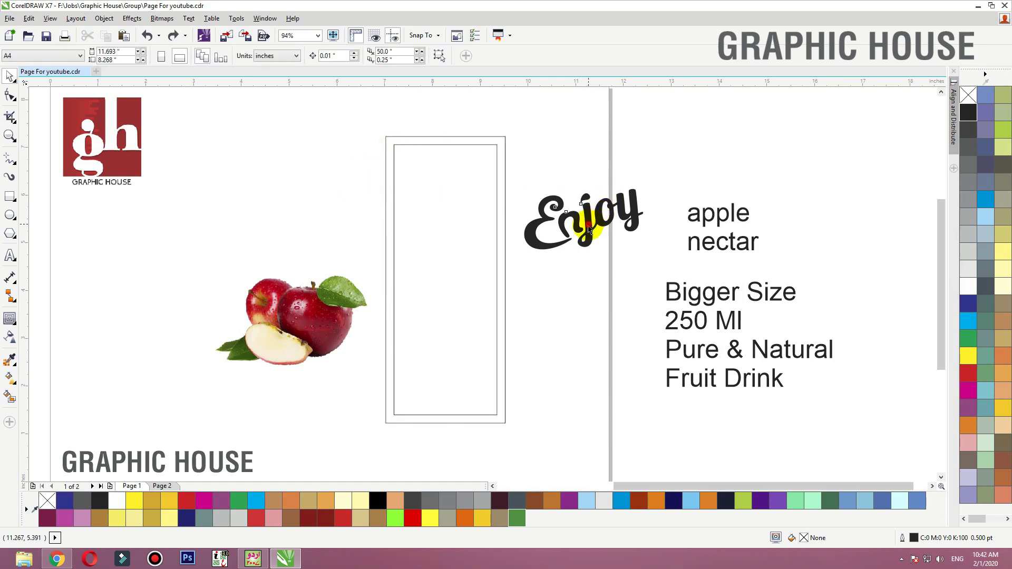
# Move the Enjoy lettering into the upper part of the rectangle and scale it to about 2.12 in wide
pyautogui.moveTo(589, 230); pyautogui.dragTo(460, 225)
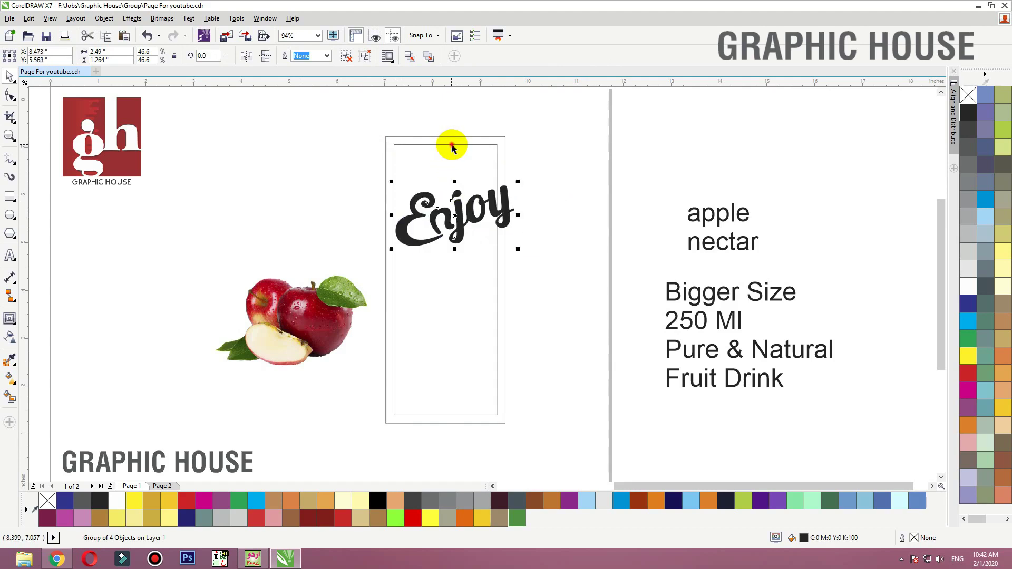
pyautogui.moveTo(452, 144); pyautogui.dragTo(500, 173)
pyautogui.hotkey('ctrl', 'z')
pyautogui.click(504, 200)
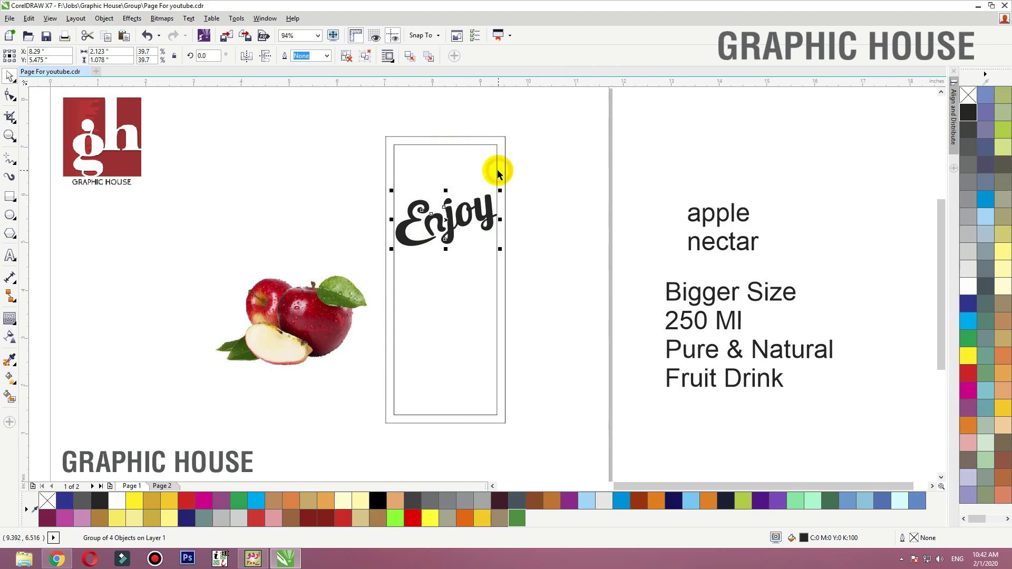
pyautogui.click(501, 168)
pyautogui.click(532, 160)
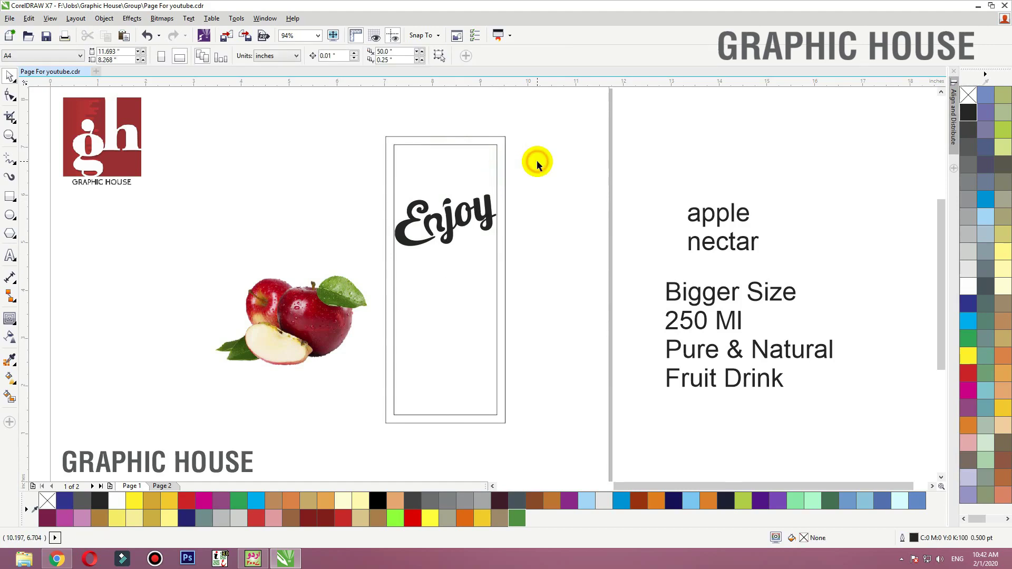
# Move the apple picture into the rectangle below Enjoy and scale it down to roughly the outer rectangle's width
pyautogui.click(330, 263)
pyautogui.moveTo(324, 301); pyautogui.dragTo(468, 285)
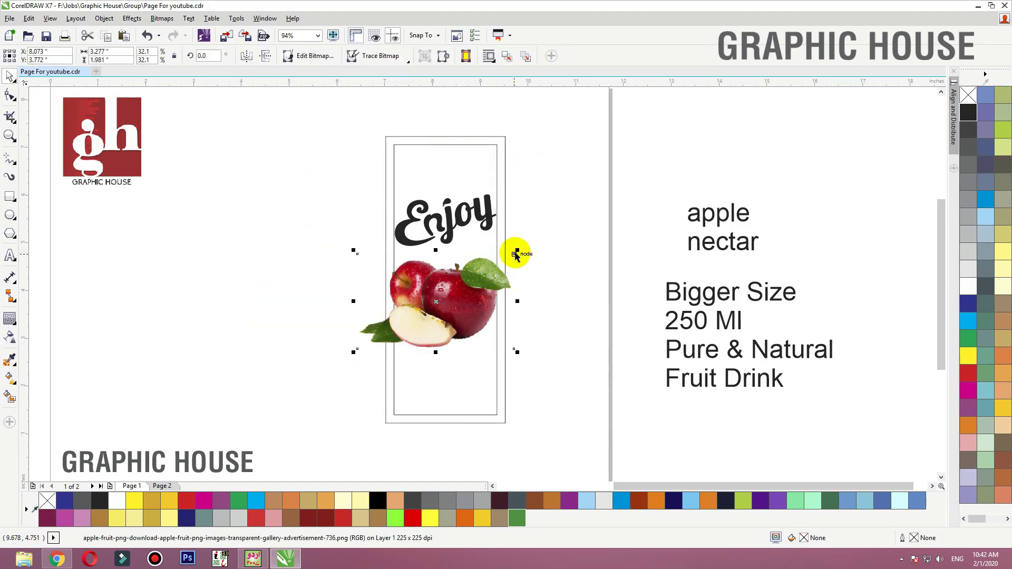
pyautogui.moveTo(517, 251); pyautogui.dragTo(466, 281)
# Shift the Bigger Size text block slightly down-left and move the apple nectar text up beside the rectangle's top
pyautogui.click(716, 292)
pyautogui.moveTo(716, 293); pyautogui.dragTo(691, 312)
pyautogui.moveTo(740, 238); pyautogui.dragTo(587, 173)
# Select the Enjoy lettering and the apple picture together and move both slightly lower in the rectangle
pyautogui.click(466, 225)
pyautogui.keyDown('shift'); pyautogui.click(448, 297); pyautogui.keyUp('shift')
pyautogui.moveTo(446, 300); pyautogui.dragTo(464, 343)
# Place the Bigger Size text block beside the rectangle's lower part, scale it to about 17 pt, and shift apple nectar slightly down-left
pyautogui.moveTo(637, 323); pyautogui.dragTo(541, 316)
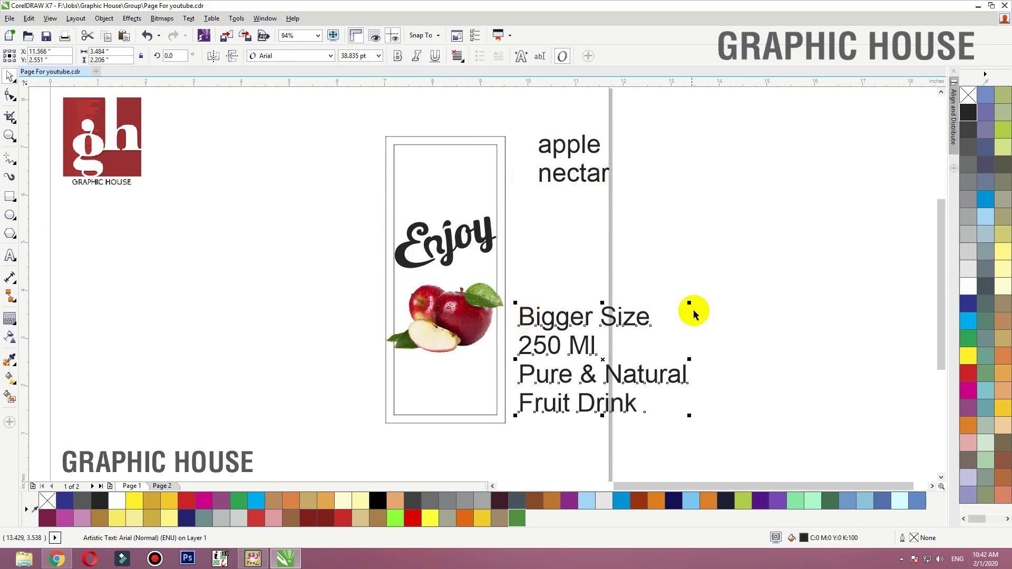
pyautogui.moveTo(690, 304); pyautogui.dragTo(594, 316)
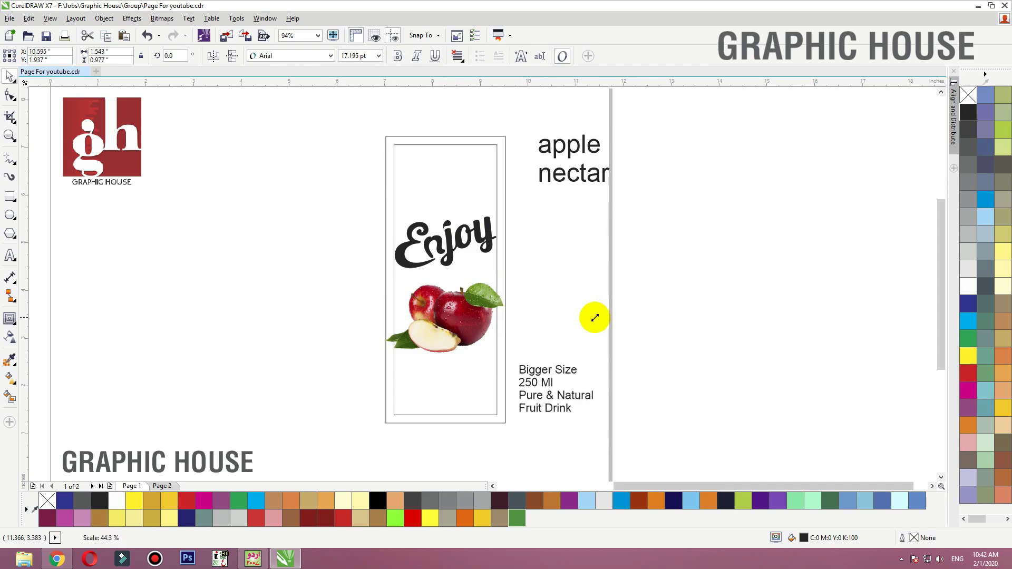
pyautogui.moveTo(548, 174); pyautogui.dragTo(540, 186)
# Draw a rectangle about 2.13 by 0.96 in from the outer rectangle's upper-right corner, extending down and left
pyautogui.moveTo(605, 121); pyautogui.dragTo(359, 222)
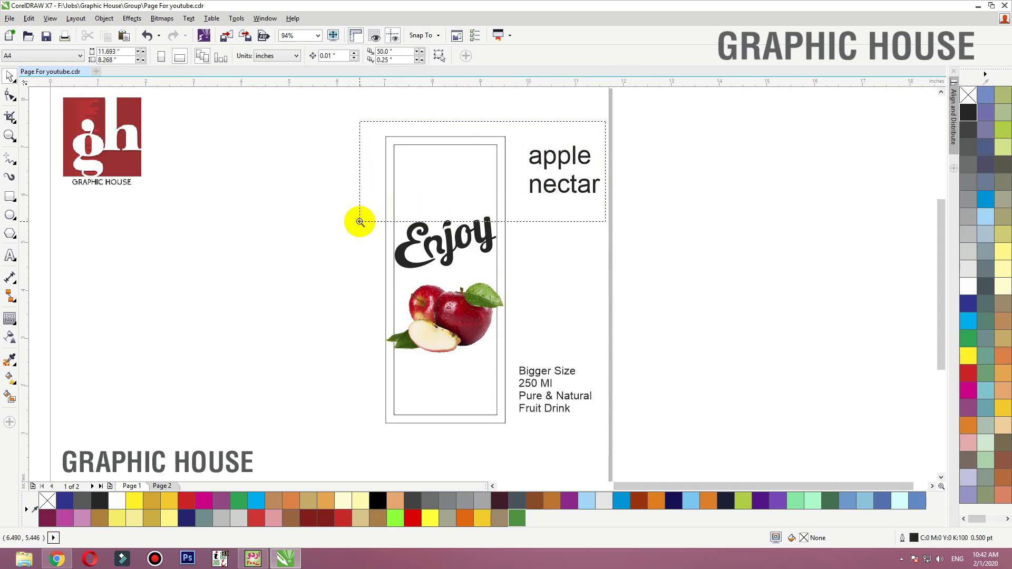
pyautogui.moveTo(360, 221); pyautogui.dragTo(359, 222)
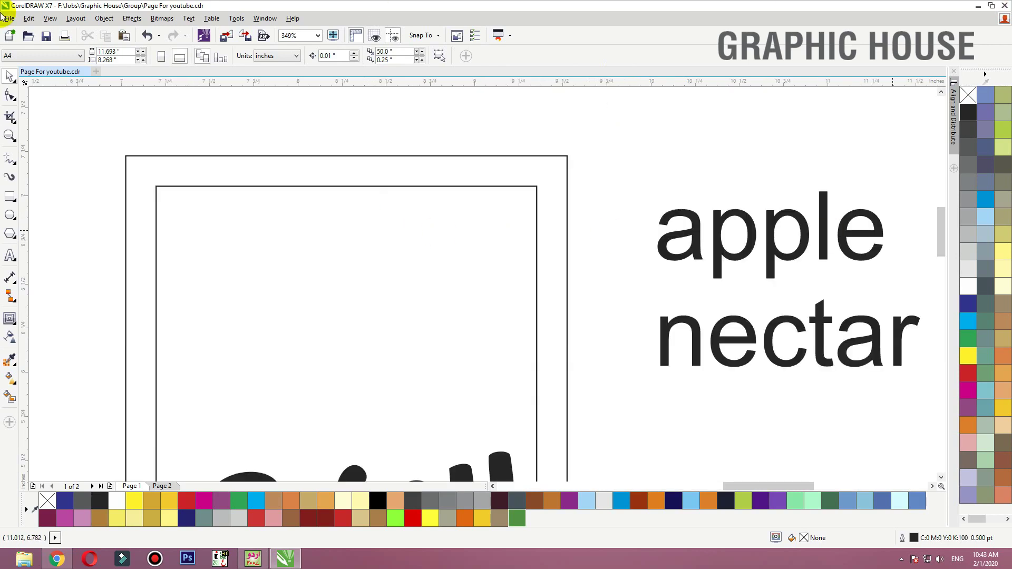
pyautogui.click(10, 197)
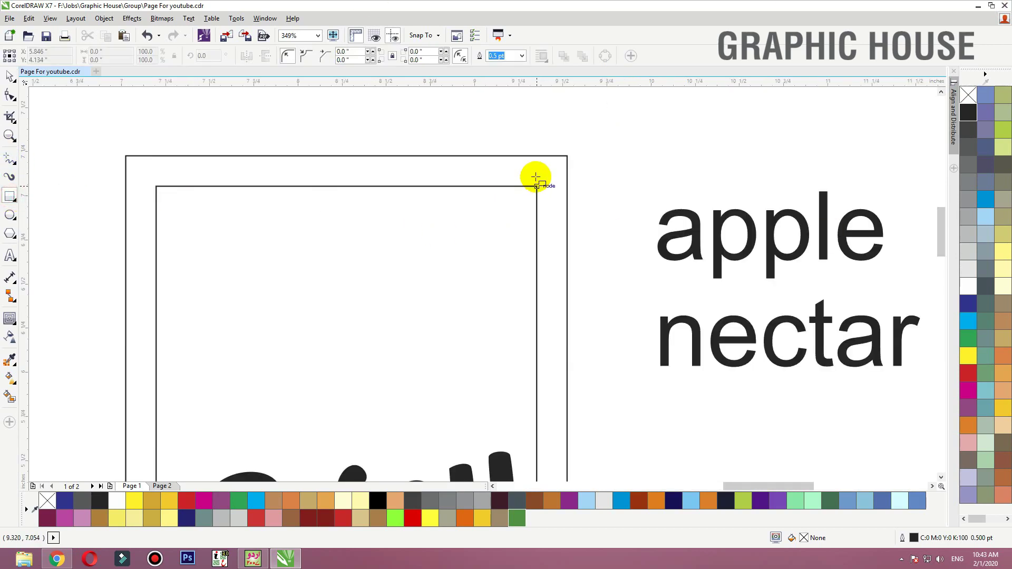
pyautogui.moveTo(567, 156); pyautogui.dragTo(190, 325)
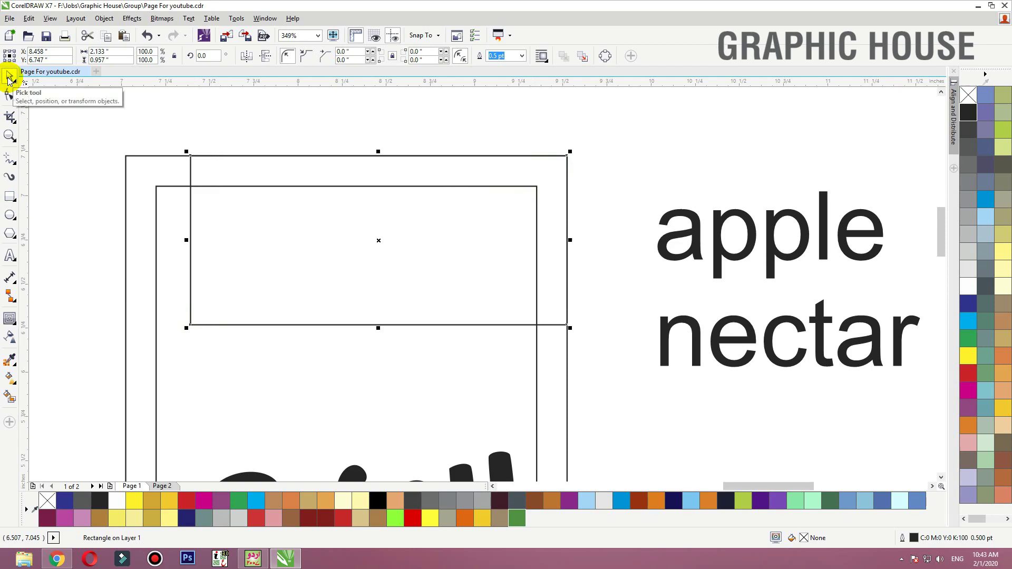
# Convert the new rectangle to curves and delete its lower-left node with the Shape tool
pyautogui.click(14, 101)
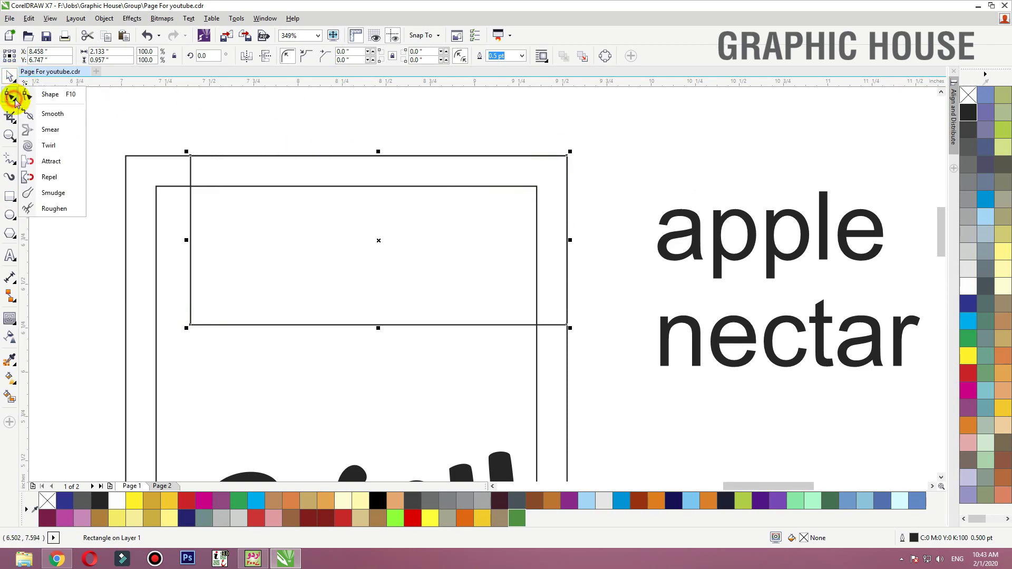
pyautogui.click(42, 94)
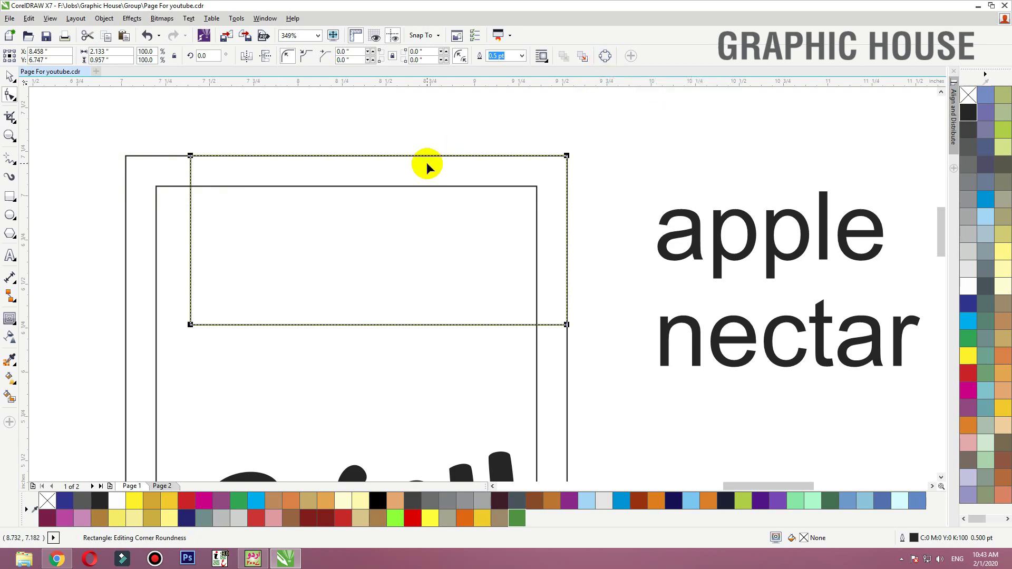
pyautogui.hotkey('ctrl', 'q')
pyautogui.moveTo(165, 140); pyautogui.dragTo(224, 194)
pyautogui.moveTo(156, 127); pyautogui.dragTo(584, 357)
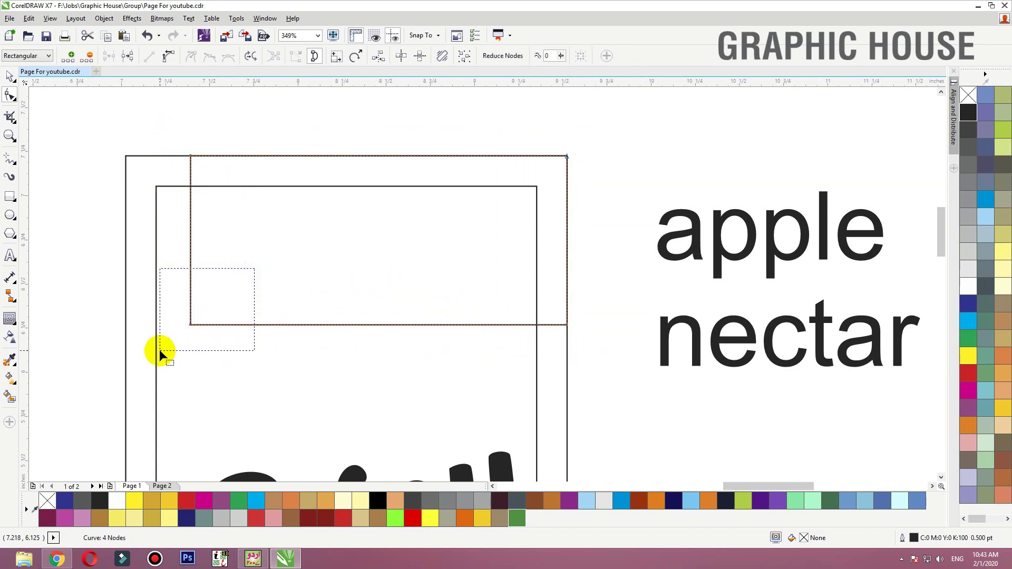
pyautogui.moveTo(159, 350); pyautogui.dragTo(156, 356)
pyautogui.press('Delete')
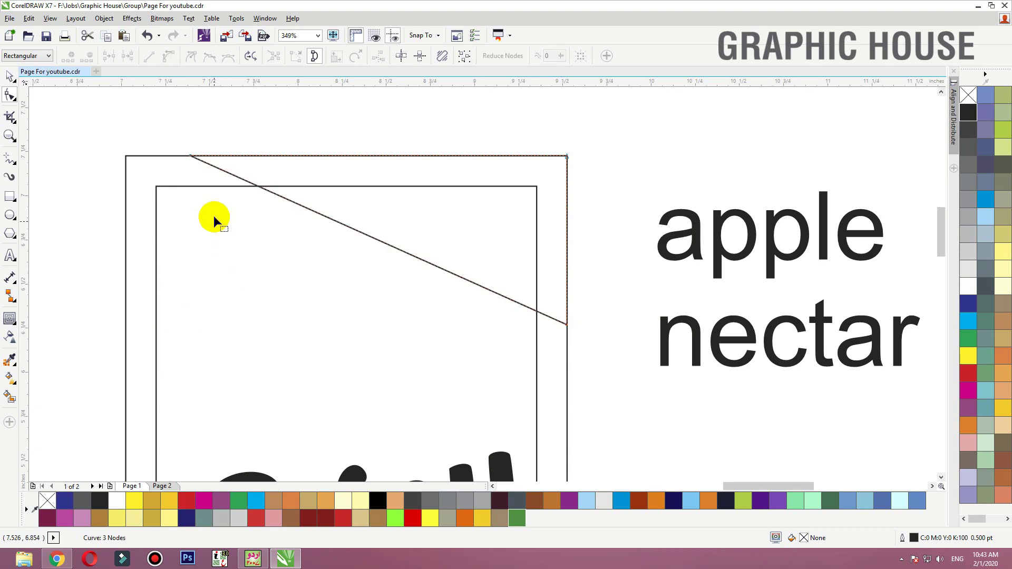
# Convert the diagonal edge to a curve, add a node on it, and pull that node toward the lower left
pyautogui.moveTo(169, 132); pyautogui.dragTo(542, 343)
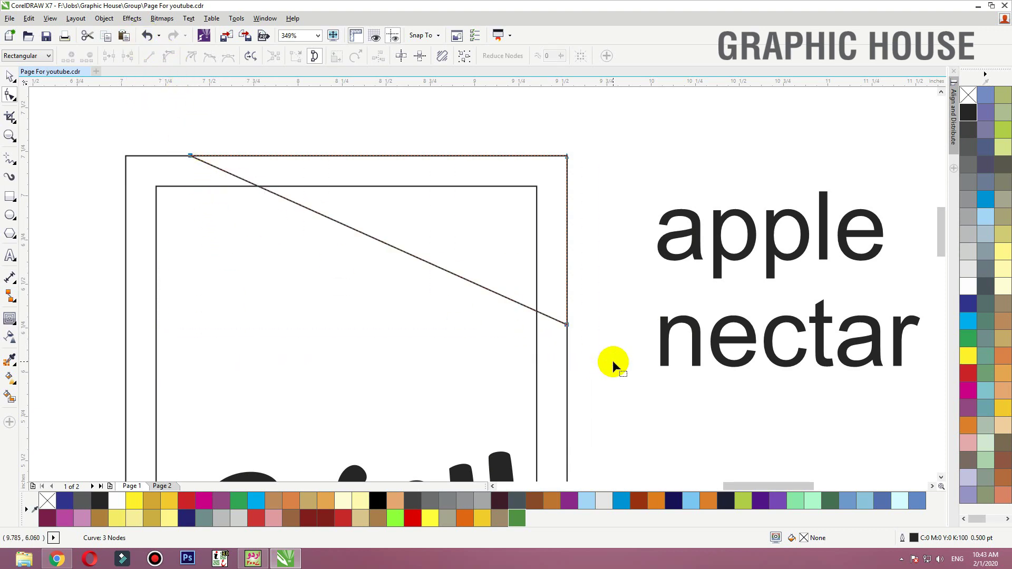
pyautogui.click(168, 62)
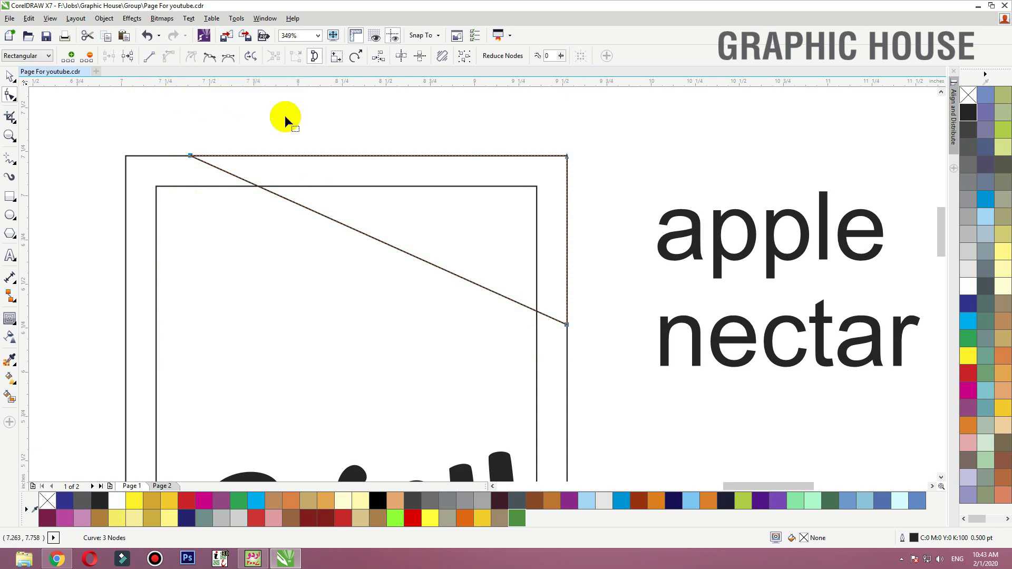
pyautogui.doubleClick(364, 235)
pyautogui.moveTo(365, 235); pyautogui.dragTo(296, 293)
pyautogui.moveTo(295, 293); pyautogui.dragTo(192, 343)
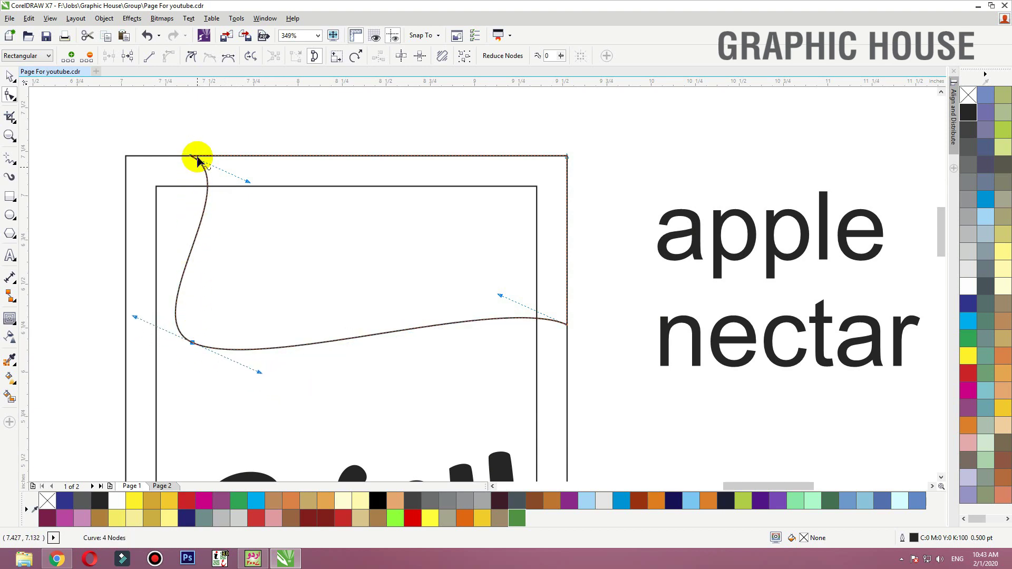
# Reposition the shape's upper-left node along the top edge and move the lower-left node slightly right
pyautogui.moveTo(193, 157)
pyautogui.mouseDown()
pyautogui.moveTo(266, 158)
pyautogui.moveTo(175, 156)
pyautogui.mouseUp()
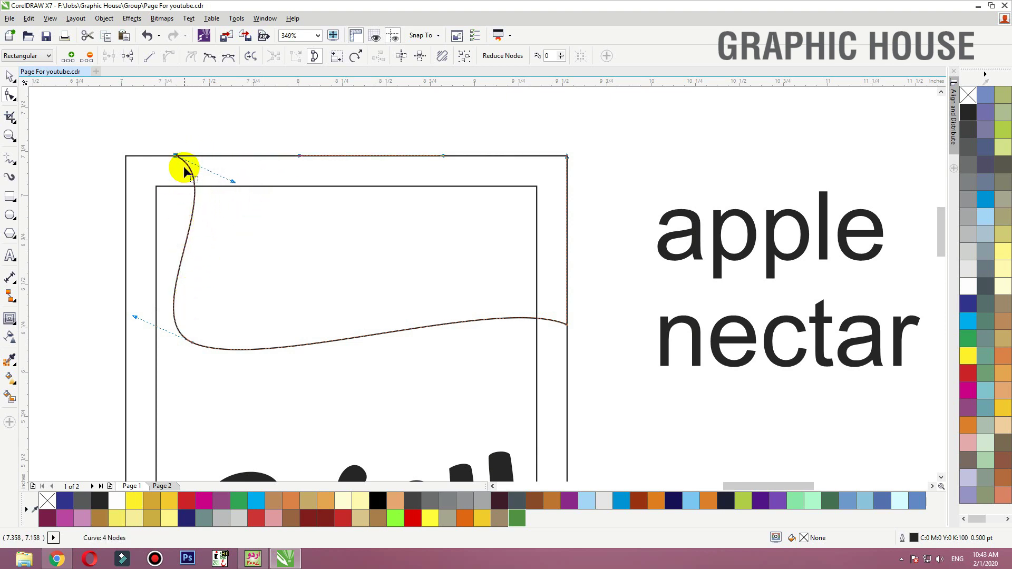
pyautogui.moveTo(194, 343); pyautogui.dragTo(222, 339)
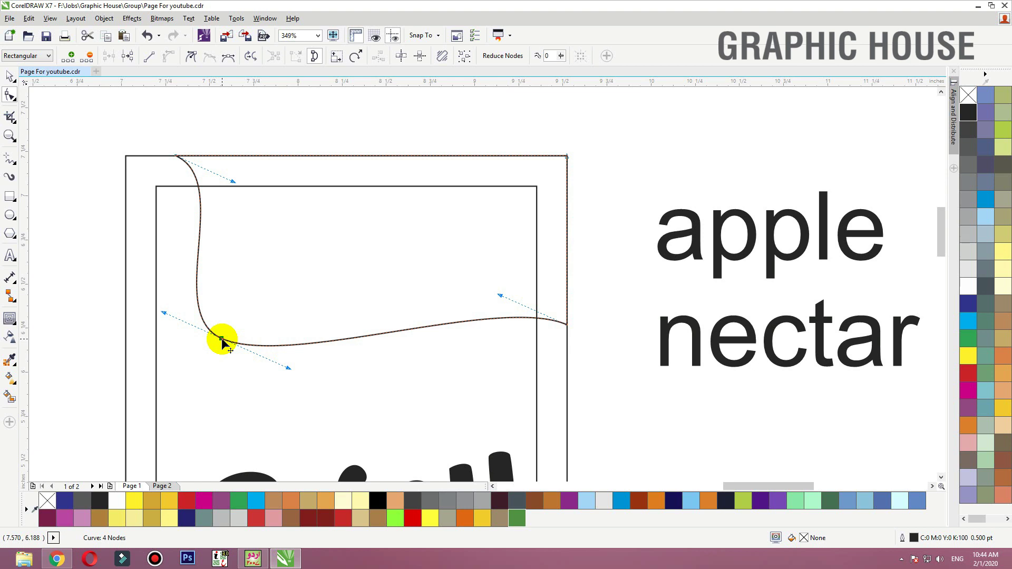
pyautogui.moveTo(178, 157); pyautogui.dragTo(184, 186)
pyautogui.moveTo(225, 146); pyautogui.dragTo(146, 185)
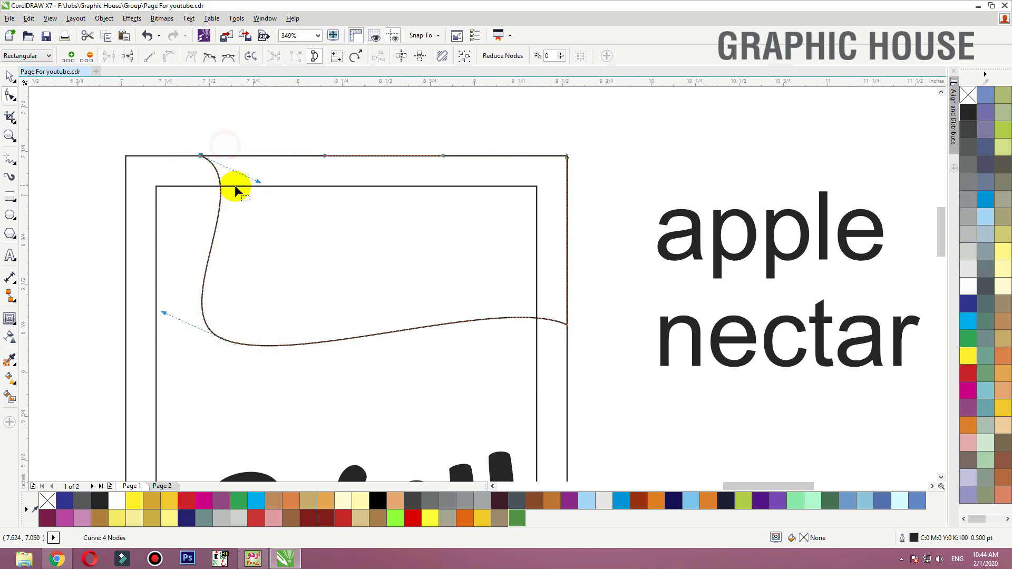
# Adjust the curve handles at the upper-left, lower-left and right nodes to form a smooth wavy lower edge
pyautogui.moveTo(258, 182); pyautogui.dragTo(227, 205)
pyautogui.click(593, 306)
pyautogui.moveTo(260, 124); pyautogui.dragTo(185, 177)
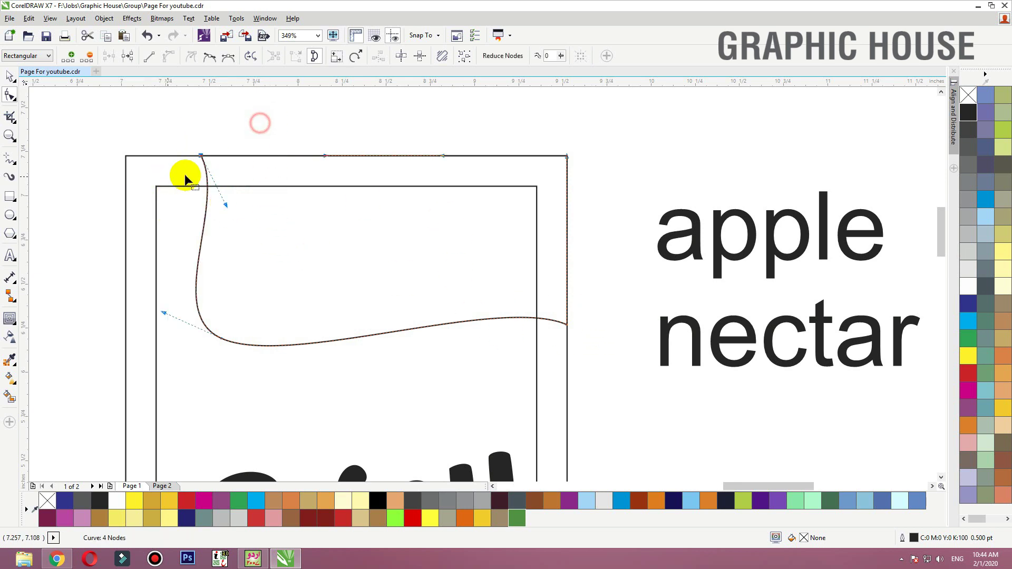
pyautogui.moveTo(164, 315); pyautogui.dragTo(169, 331)
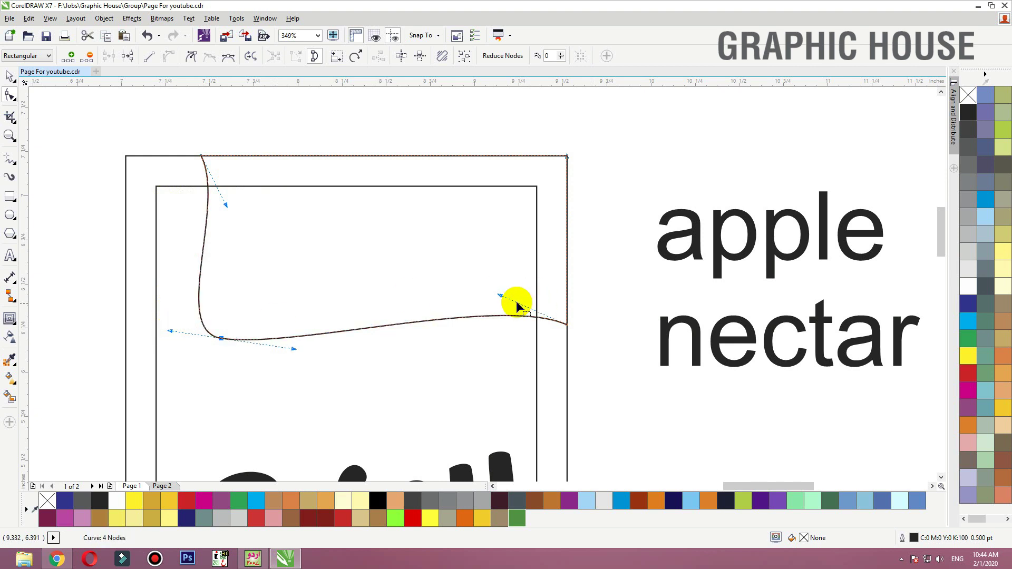
pyautogui.moveTo(502, 296); pyautogui.dragTo(497, 264)
pyautogui.press('space')
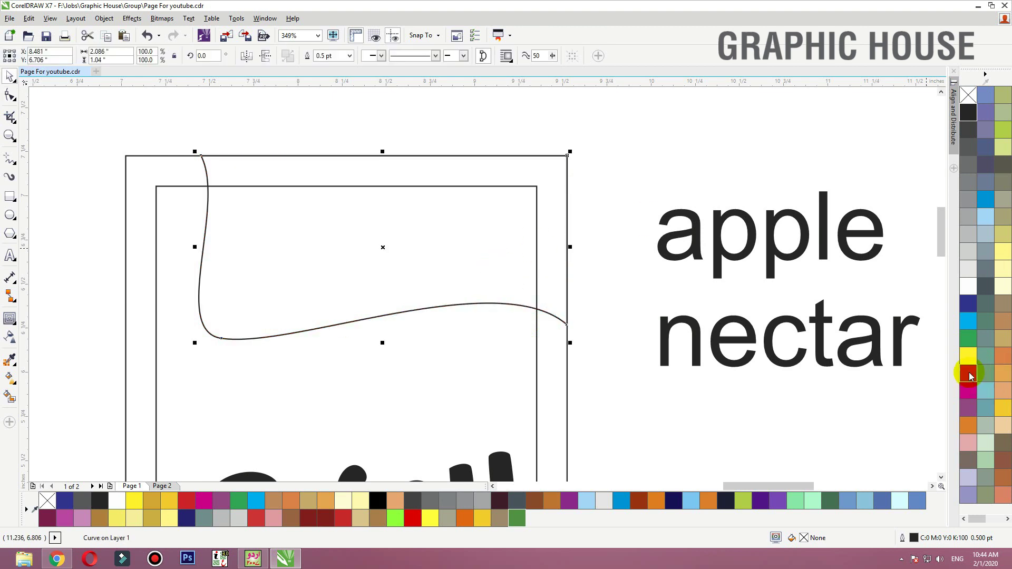
# Fill the wavy shape with red (C0 M100 Y100 K0) and remove its outline
pyautogui.click(970, 375)
pyautogui.rightClick(968, 95)
pyautogui.moveTo(317, 221); pyautogui.dragTo(389, 179)
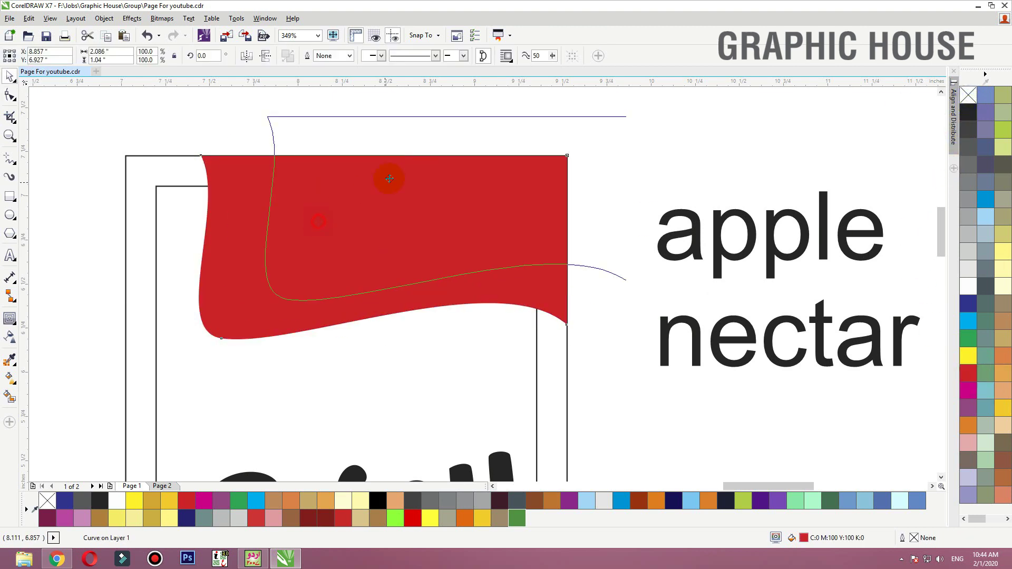
pyautogui.press('Escape')
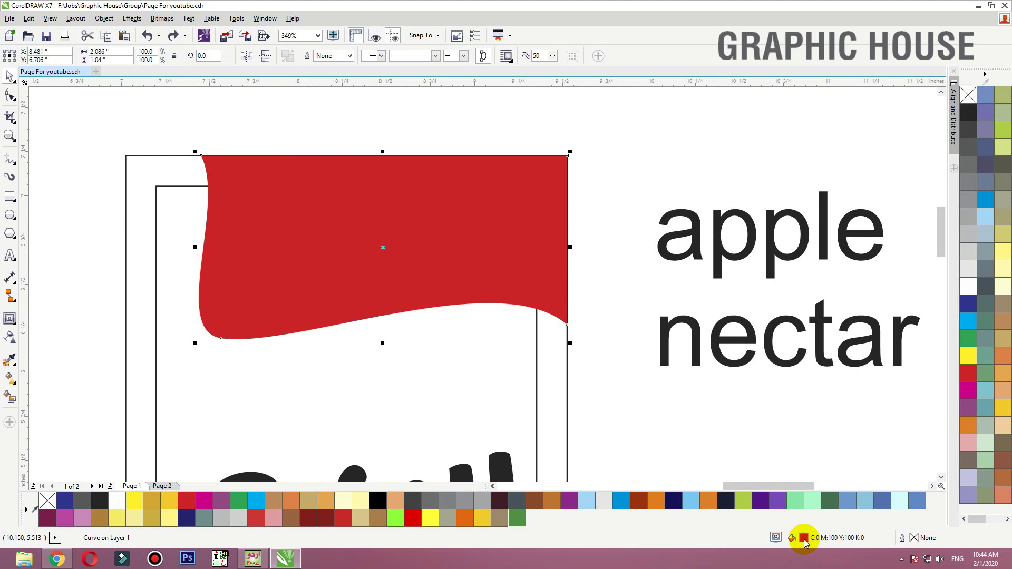
# Darken the wavy shape's fill by setting K to 30, and add that colour to the palette
pyautogui.doubleClick(803, 538)
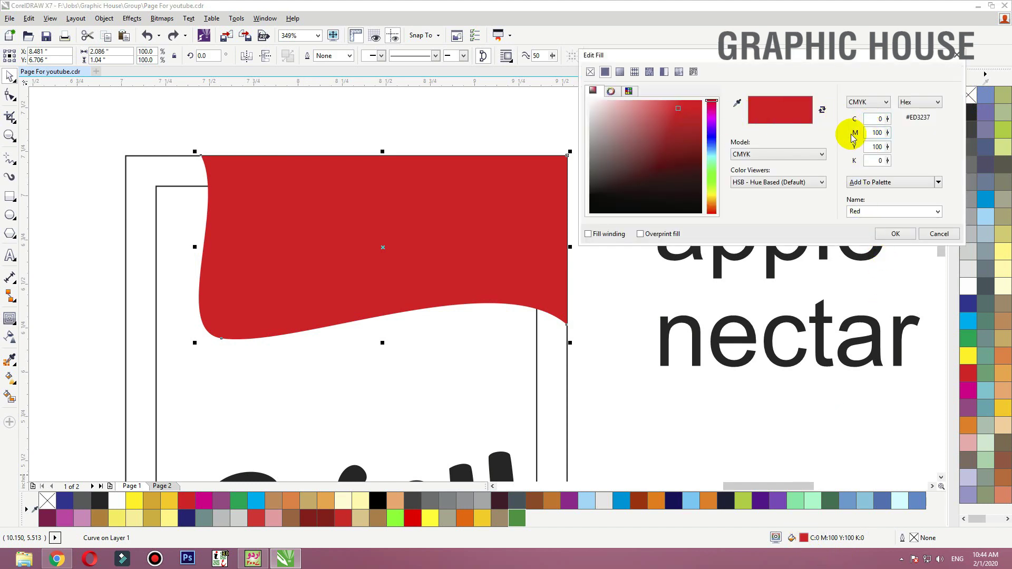
pyautogui.doubleClick(873, 162)
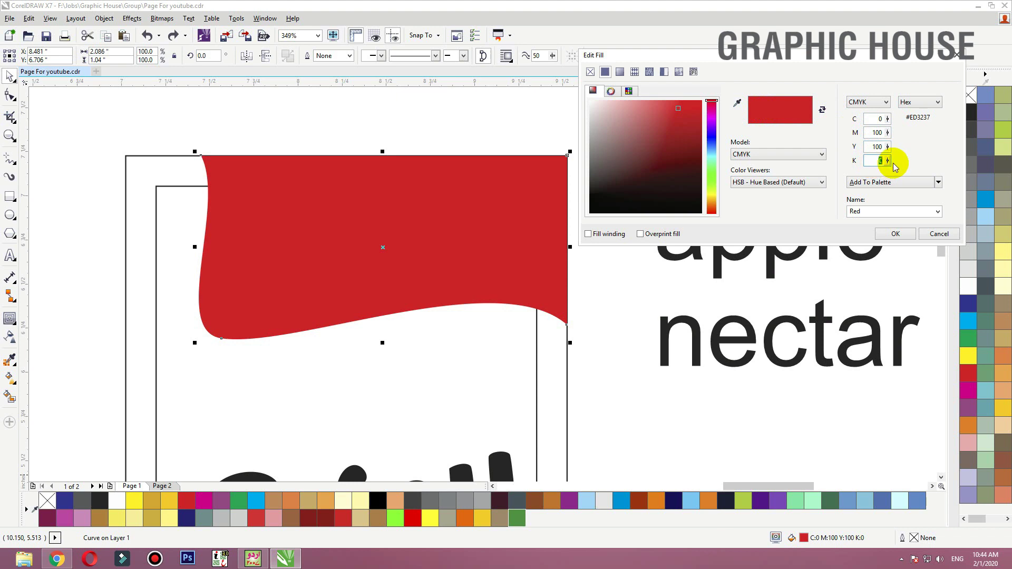
pyautogui.write('30')
pyautogui.click(877, 184)
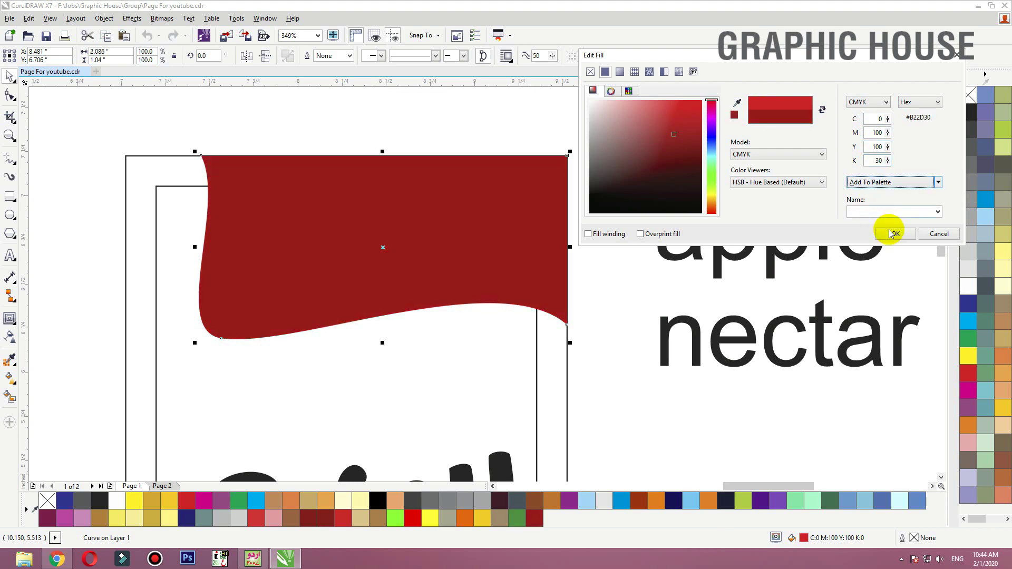
pyautogui.click(895, 234)
pyautogui.click(552, 180)
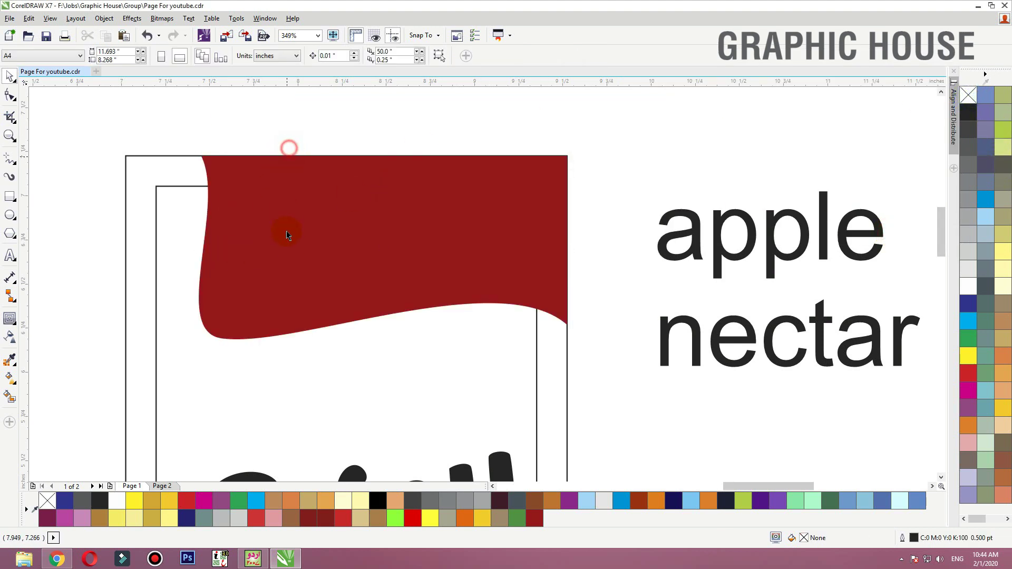
# Duplicate the wavy shape slightly up and right, fill the copy with red #FF0000, and leave a thin dark red edge showing
pyautogui.moveTo(291, 245); pyautogui.dragTo(301, 234)
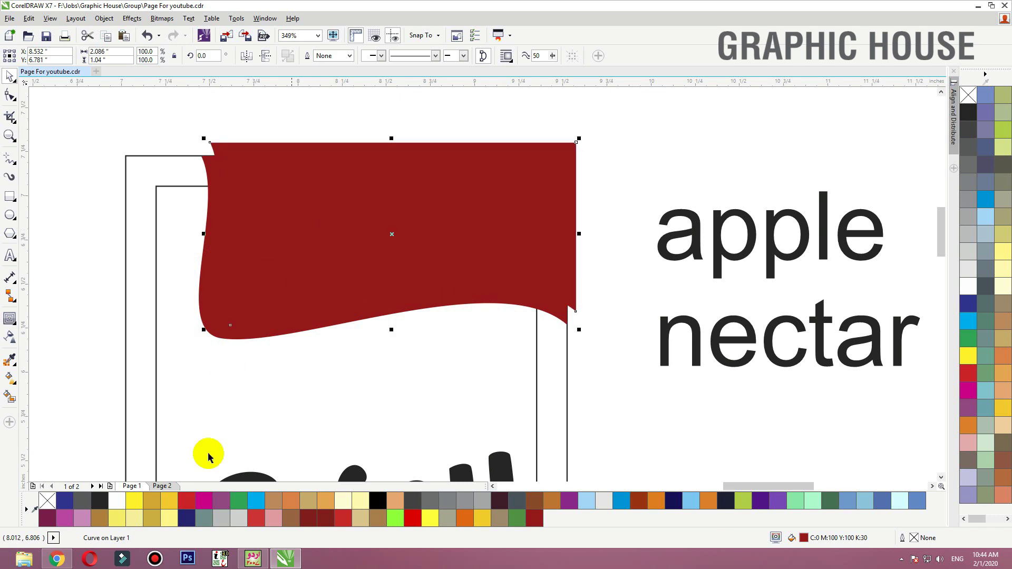
pyautogui.click(412, 518)
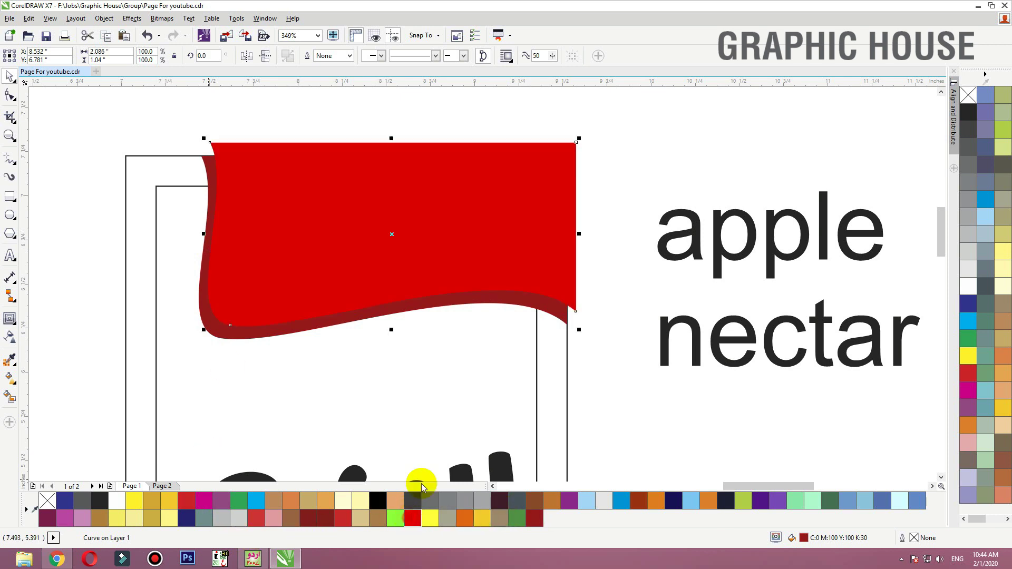
pyautogui.moveTo(428, 270); pyautogui.dragTo(425, 277)
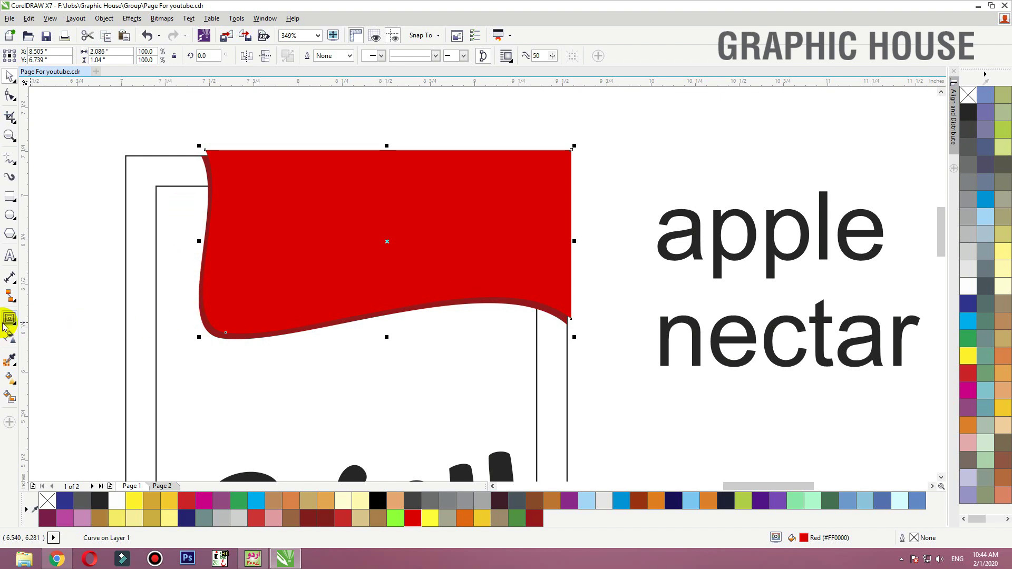
# Apply a linear transparency to the red wavy copy, running from its upper middle edge to 100 at the lower-left edge
pyautogui.click(10, 341)
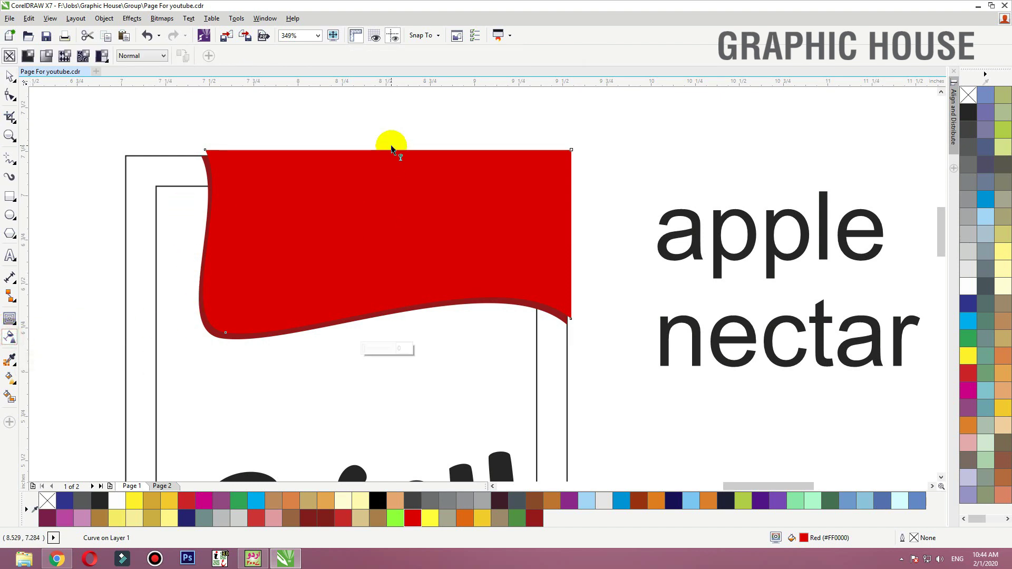
pyautogui.moveTo(391, 140); pyautogui.dragTo(275, 335)
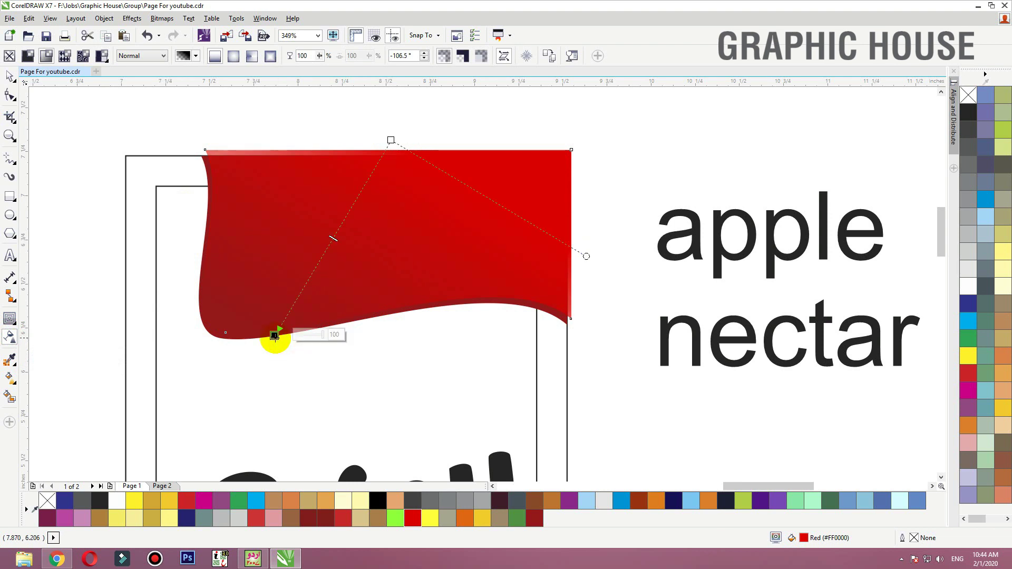
pyautogui.press('space')
pyautogui.moveTo(418, 239); pyautogui.dragTo(463, 190)
pyautogui.hotkey('ctrl', 'z')
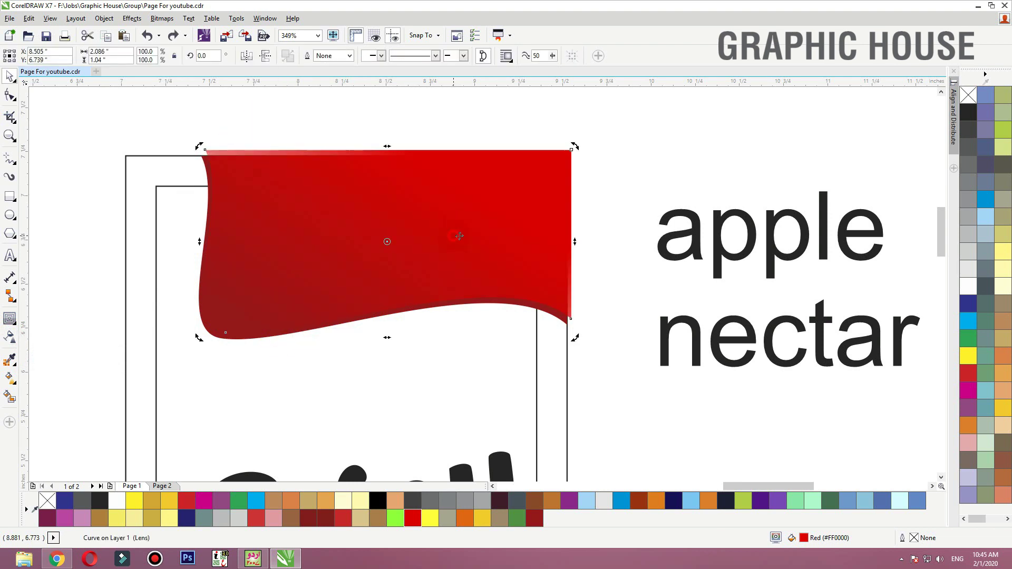
pyautogui.moveTo(321, 224); pyautogui.dragTo(334, 200)
pyautogui.hotkey('ctrl', 'z')
pyautogui.moveTo(203, 161); pyautogui.dragTo(197, 167)
pyautogui.hotkey('ctrl', 'z')
# Rotate the transparent red copy clockwise to about 351.5°, enlarge it to about 105%, and shift it up and right over the dark shape
pyautogui.click(506, 187)
pyautogui.moveTo(576, 146); pyautogui.dragTo(589, 176)
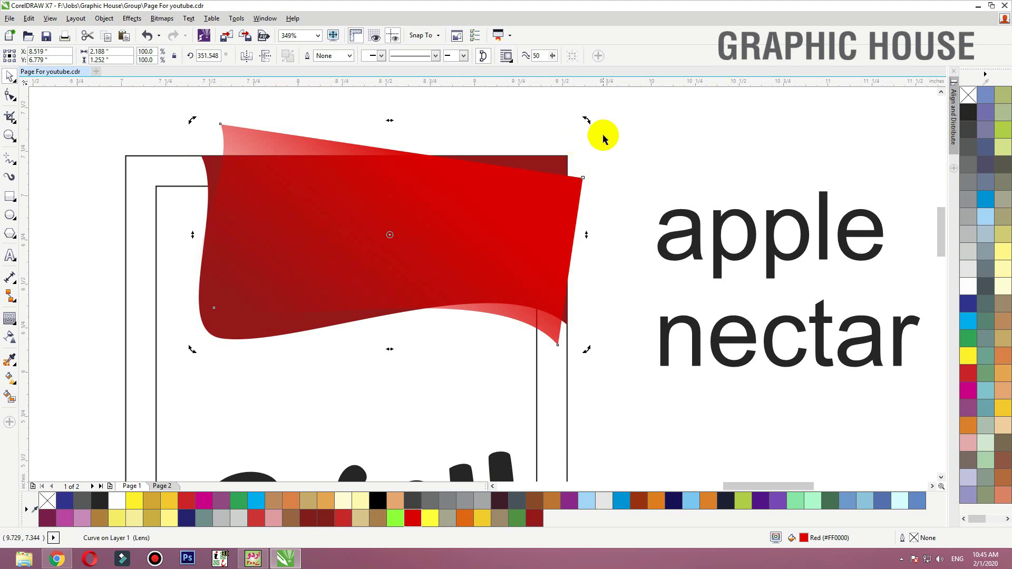
pyautogui.moveTo(466, 239)
pyautogui.mouseDown()
pyautogui.moveTo(468, 221)
pyautogui.moveTo(473, 237)
pyautogui.mouseUp()
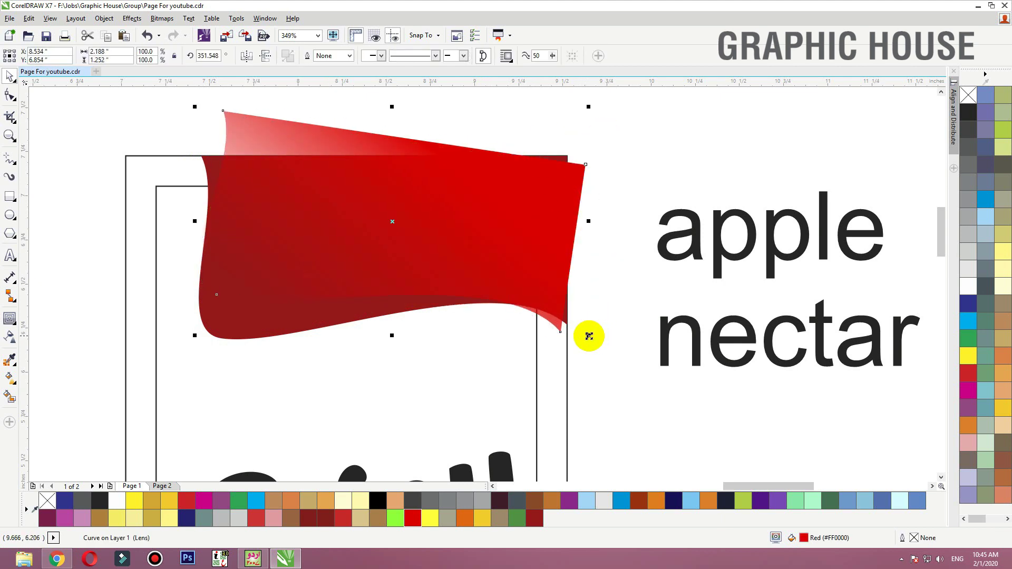
pyautogui.moveTo(589, 336); pyautogui.dragTo(588, 331)
pyautogui.moveTo(561, 290); pyautogui.dragTo(568, 291)
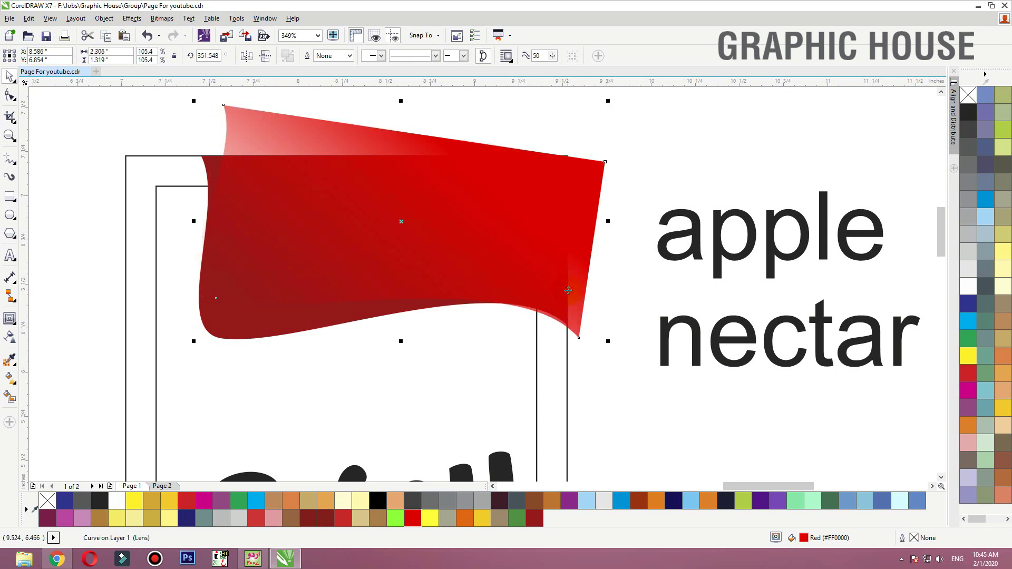
# PowerClip the rotated transparent red copy inside the dark red wavy shape
pyautogui.rightClick(431, 157)
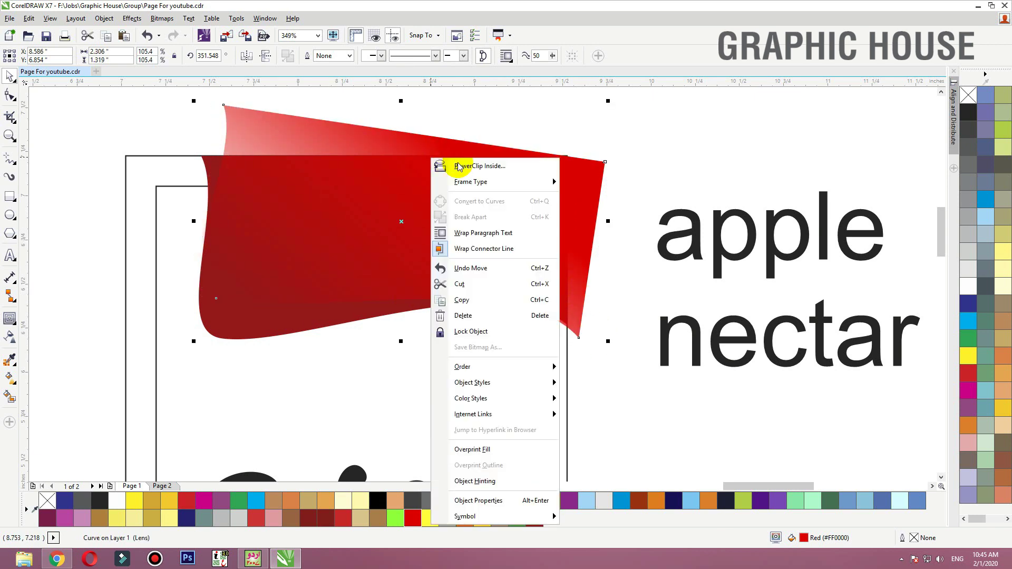
pyautogui.click(458, 165)
pyautogui.click(238, 333)
pyautogui.moveTo(234, 330); pyautogui.dragTo(180, 317)
pyautogui.hotkey('ctrl', 'z')
# Edit the PowerClip contents by stretching the transparent red copy's left side outward, and finish editing
pyautogui.keyDown('ctrl'); pyautogui.click(370, 271); pyautogui.keyUp('ctrl')
pyautogui.click(255, 201)
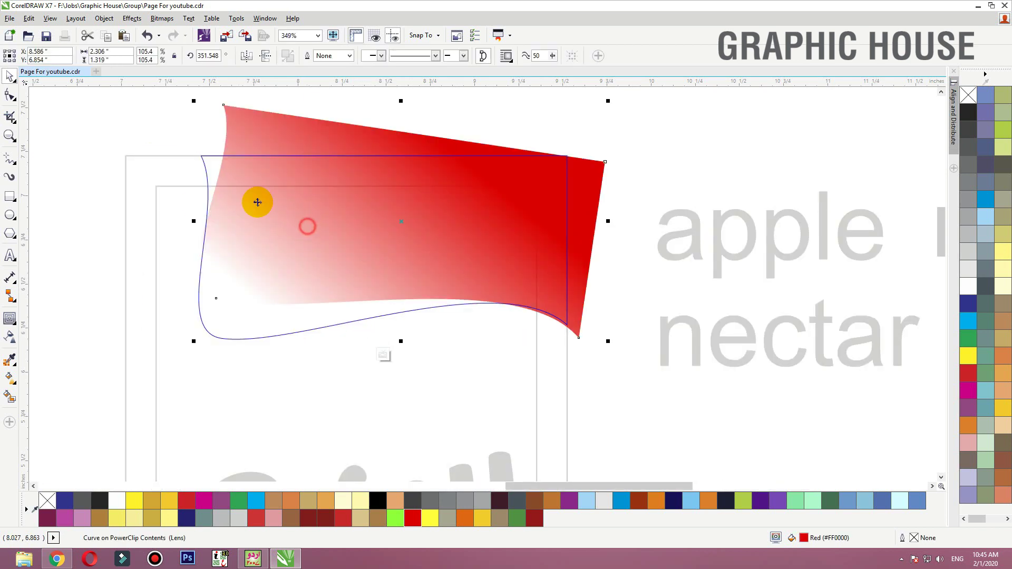
pyautogui.moveTo(191, 219); pyautogui.dragTo(159, 217)
pyautogui.click(383, 354)
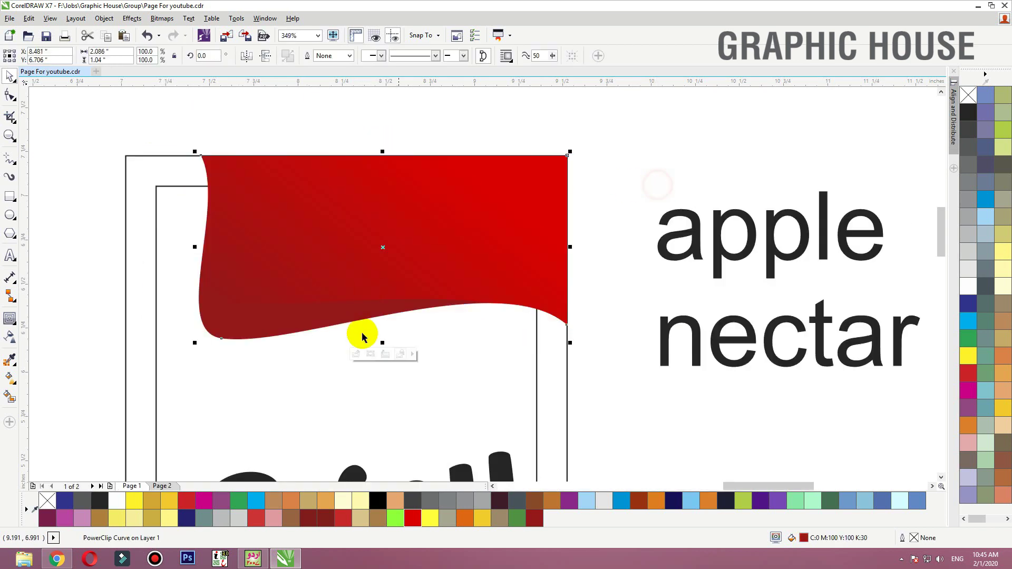
# Duplicate the clipped wavy shape behind the original, fill it with red #FF0000, and offset it down and left to leave a red edge
pyautogui.click(515, 276)
pyautogui.moveTo(535, 277); pyautogui.dragTo(543, 290)
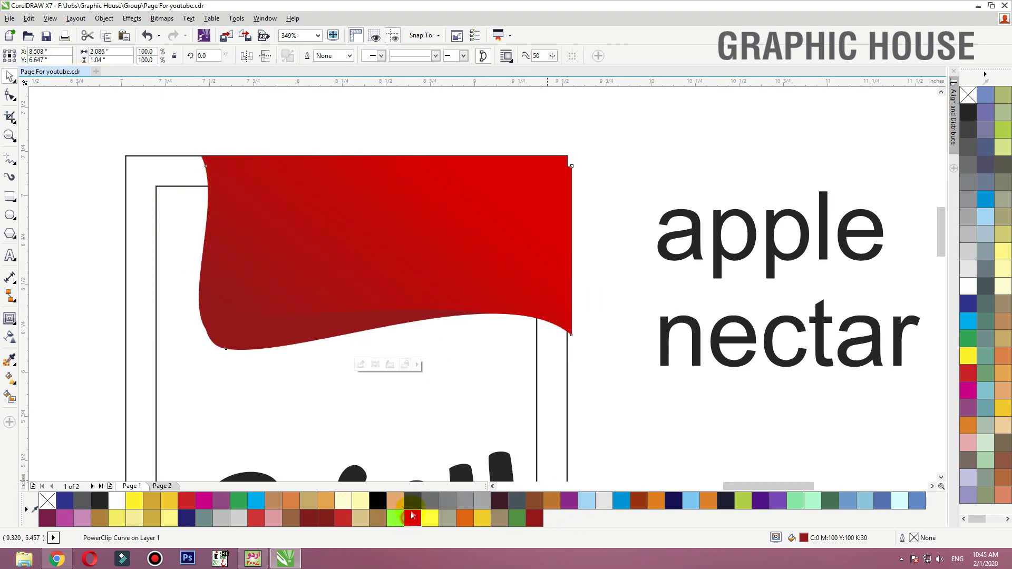
pyautogui.moveTo(413, 515); pyautogui.dragTo(450, 315)
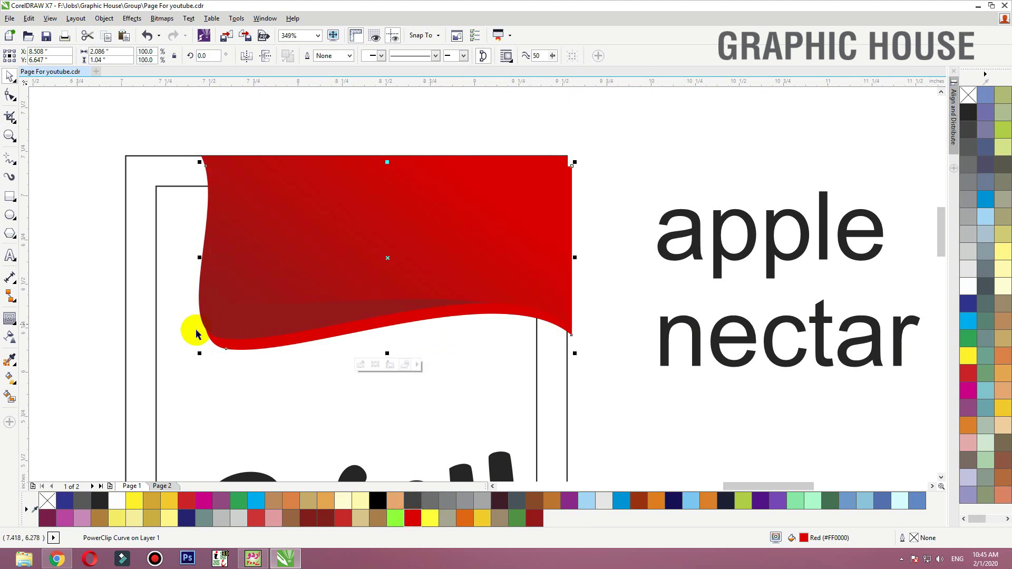
pyautogui.moveTo(229, 345); pyautogui.dragTo(212, 346)
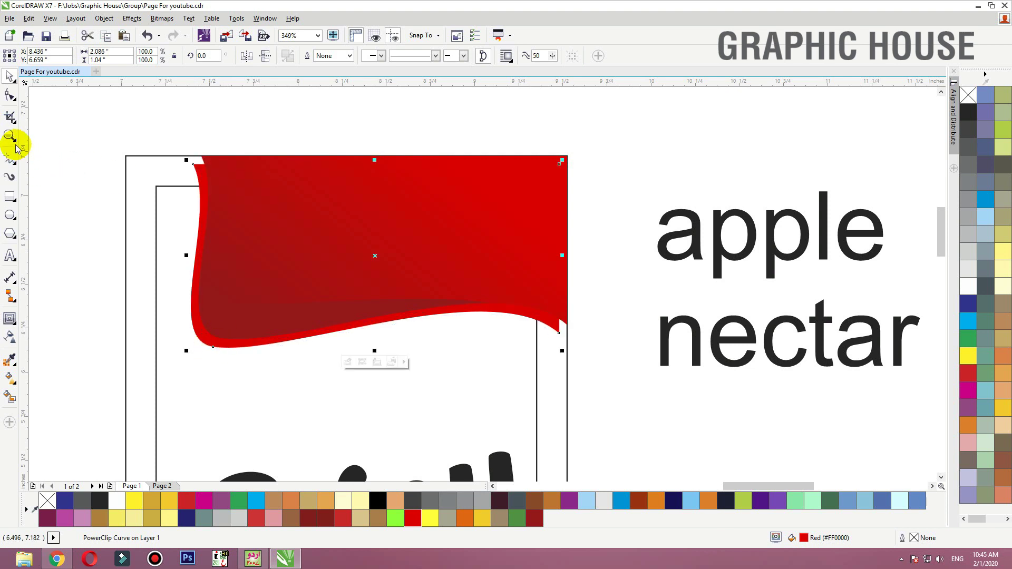
# Reshape the rear red shape's nodes so its upper and right ends line up with the box panel's outline
pyautogui.click(10, 97)
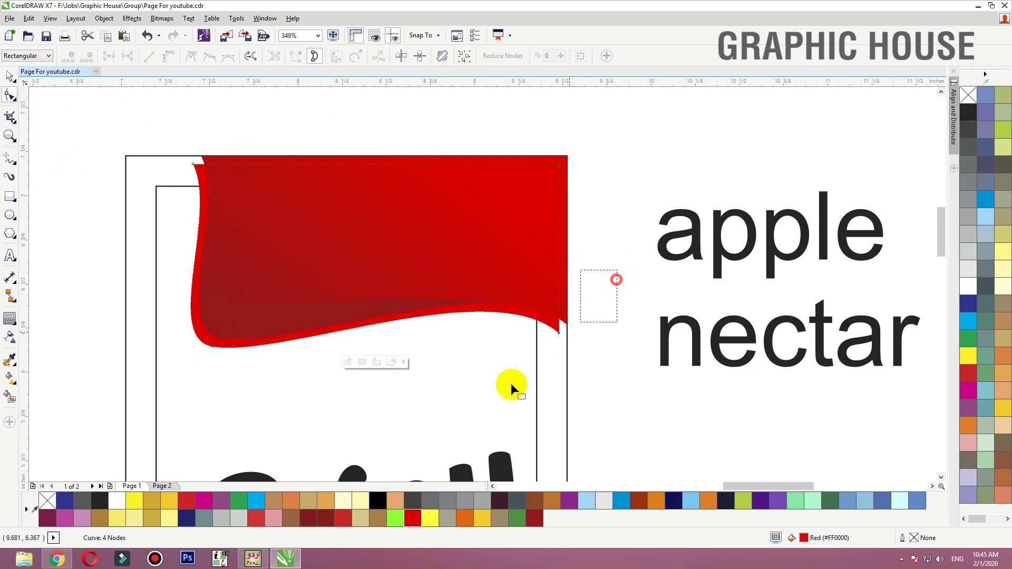
pyautogui.moveTo(510, 383); pyautogui.dragTo(570, 327)
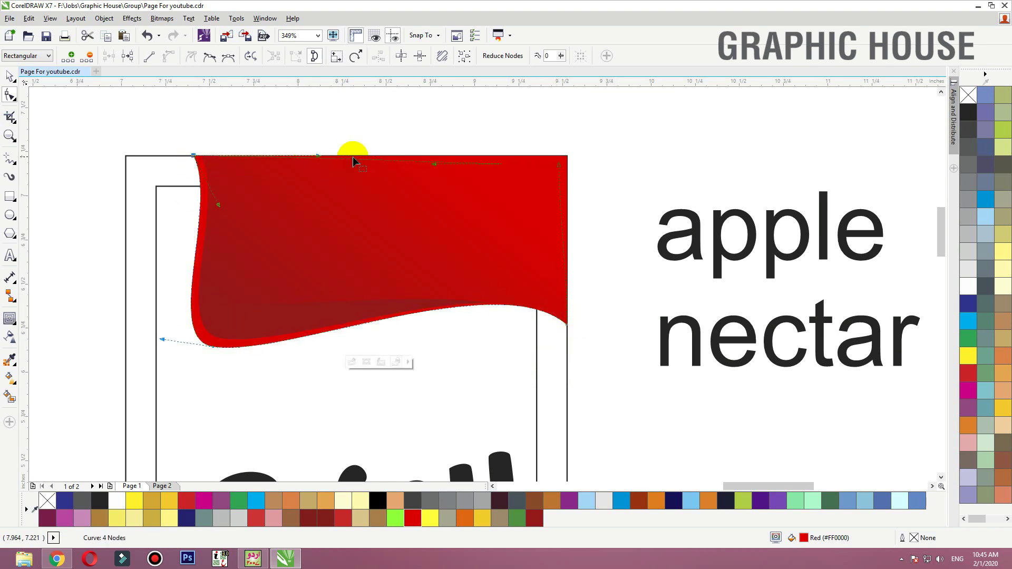
pyautogui.press('space')
pyautogui.click(609, 144)
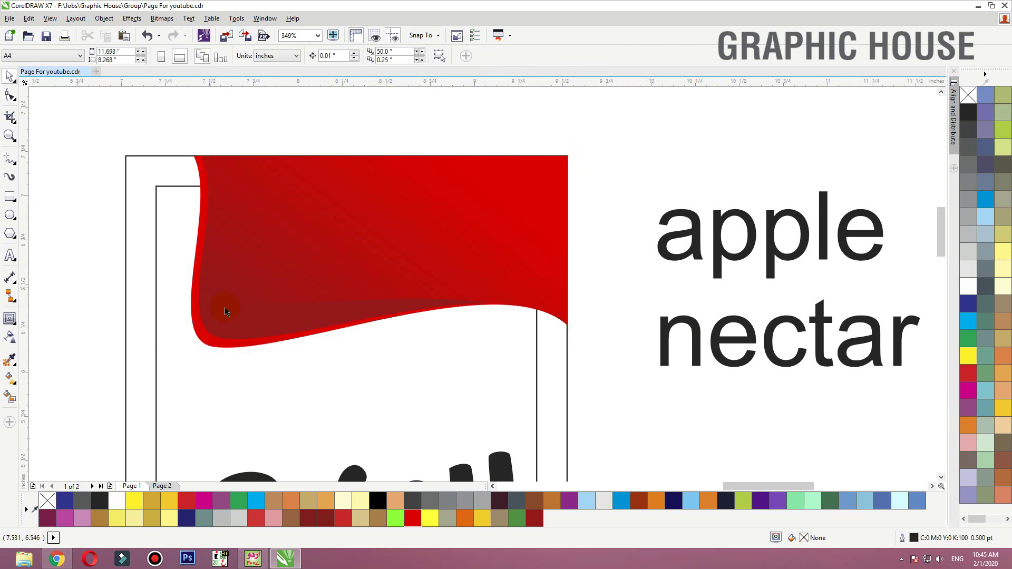
# Set the font of the "apple nectar" text to Cronus Round
pyautogui.click(718, 233)
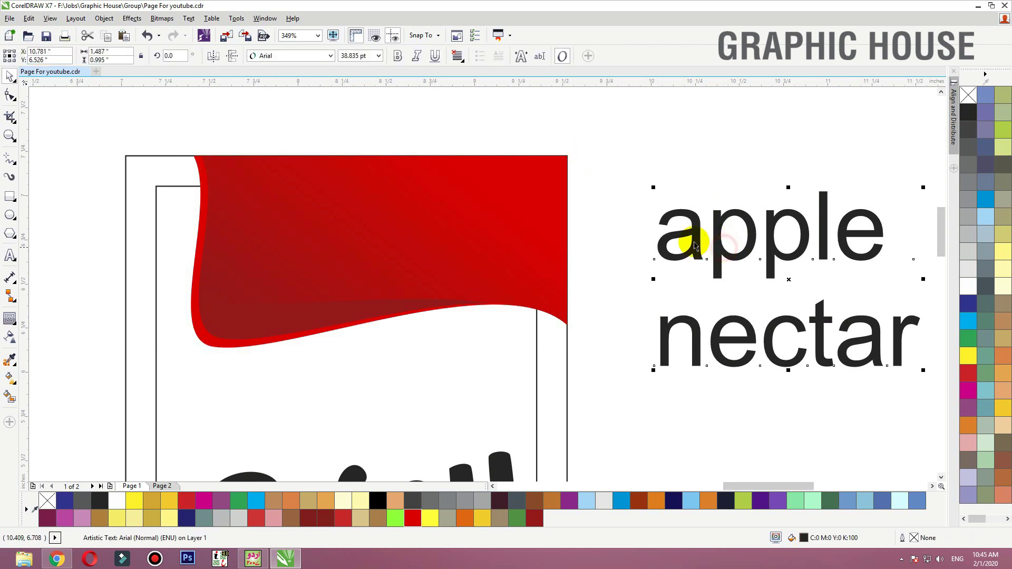
pyautogui.click(283, 58)
pyautogui.moveTo(306, 127)
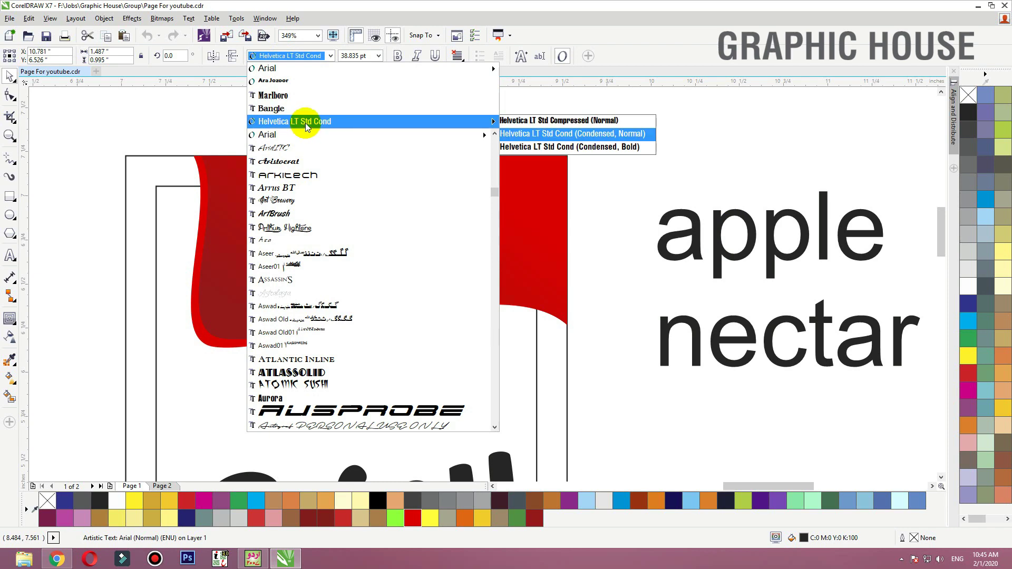
pyautogui.scroll(-10, 324, 221)
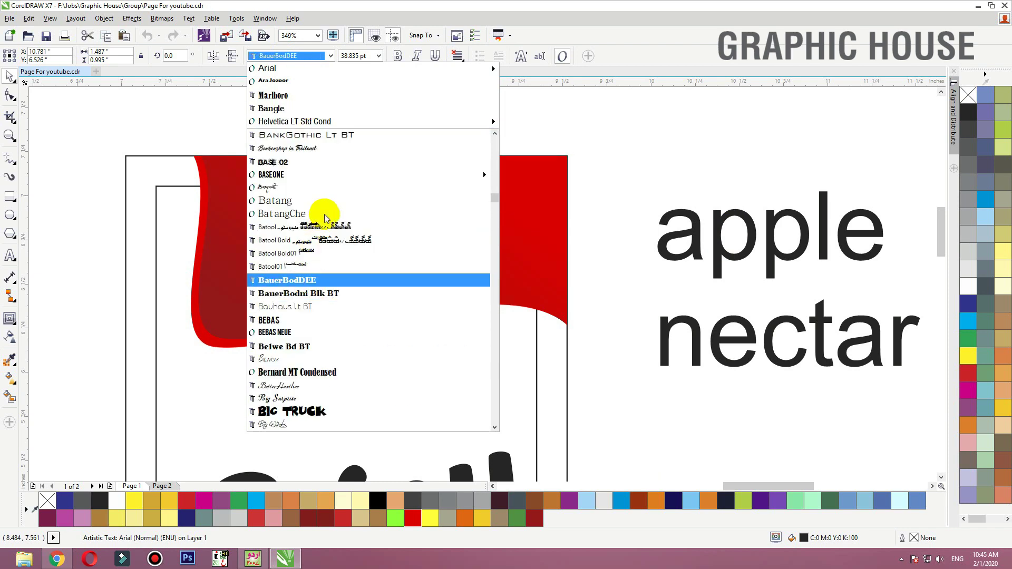
pyautogui.scroll(-7, 323, 300)
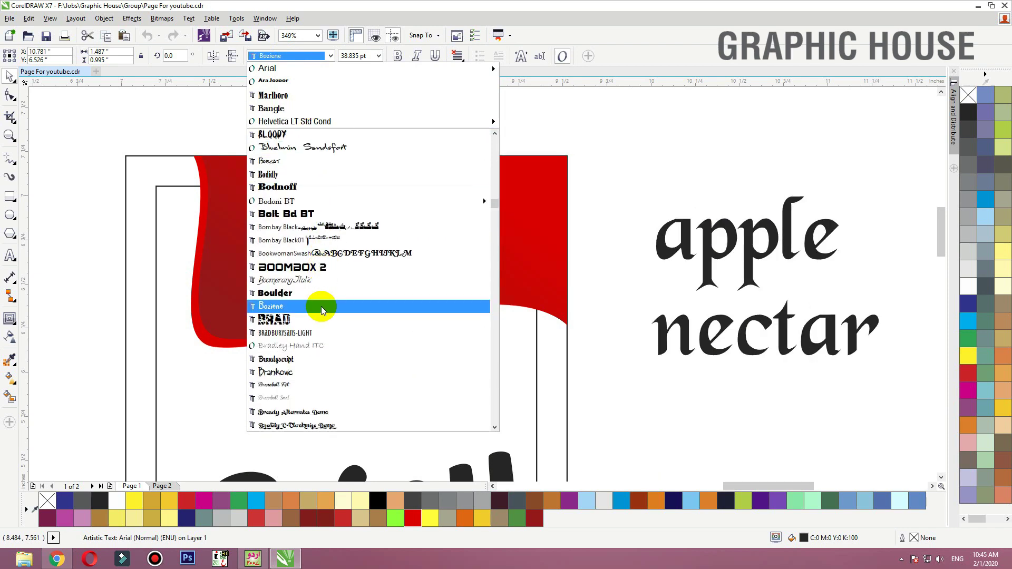
pyautogui.scroll(-9, 328, 282)
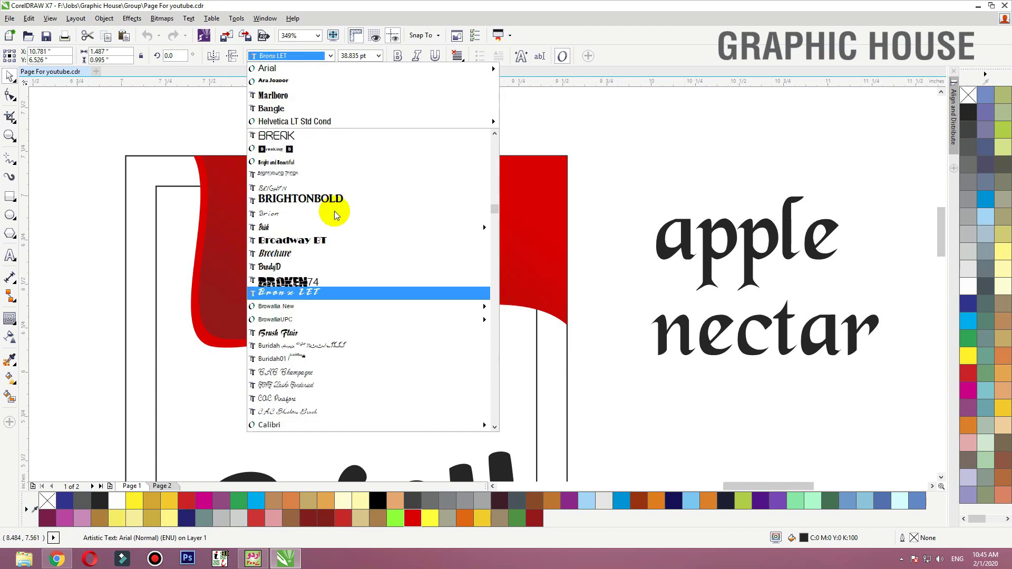
pyautogui.scroll(-2, 323, 293)
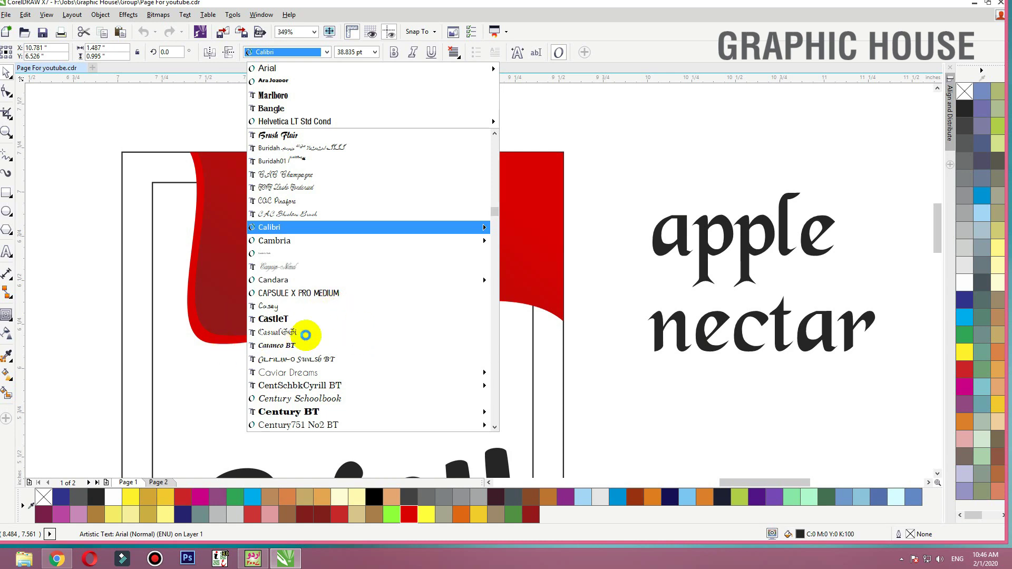
pyautogui.scroll(-3, 321, 345)
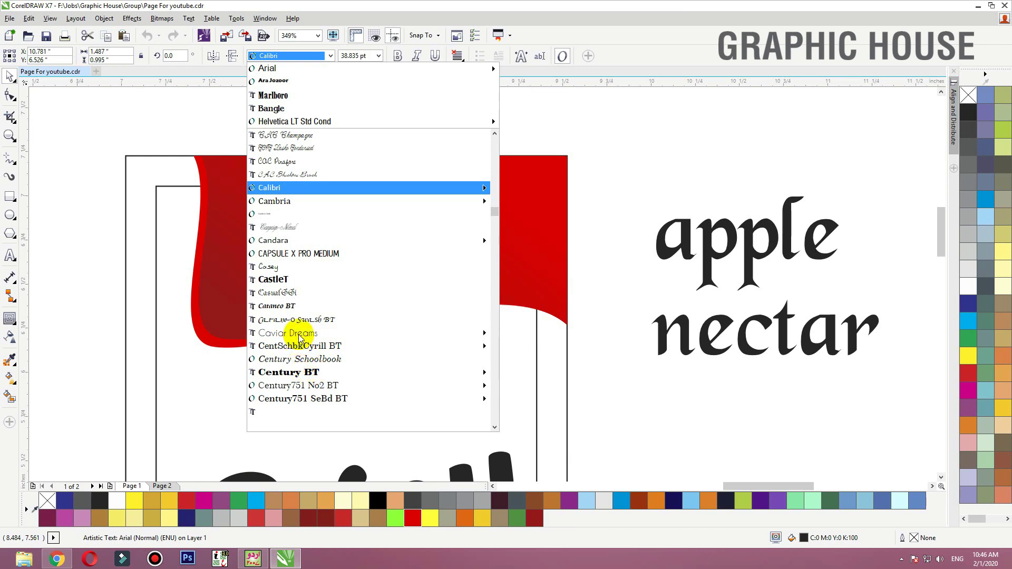
pyautogui.moveTo(300, 333)
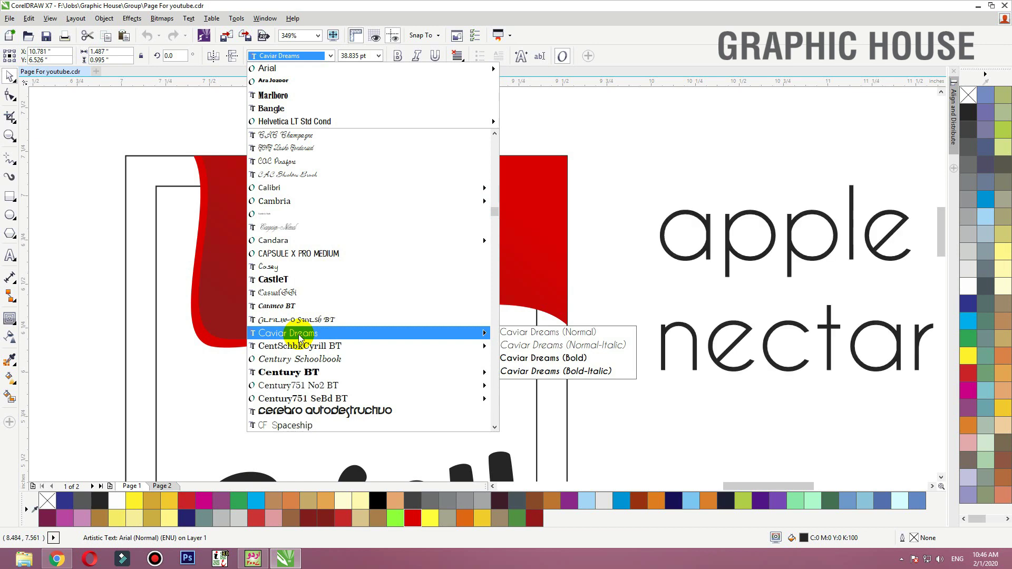
pyautogui.scroll(-8, 300, 345)
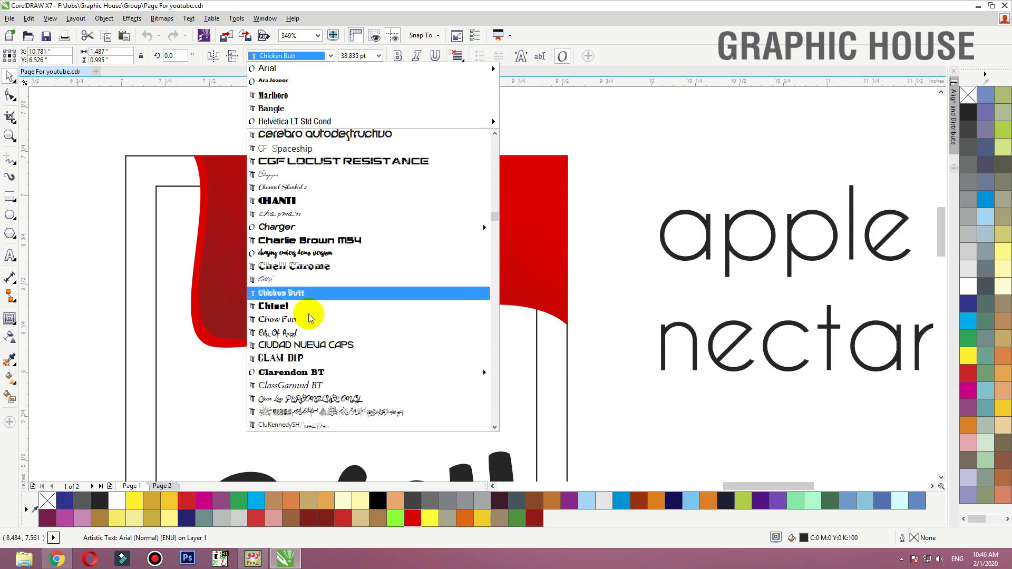
pyautogui.scroll(-6, 305, 353)
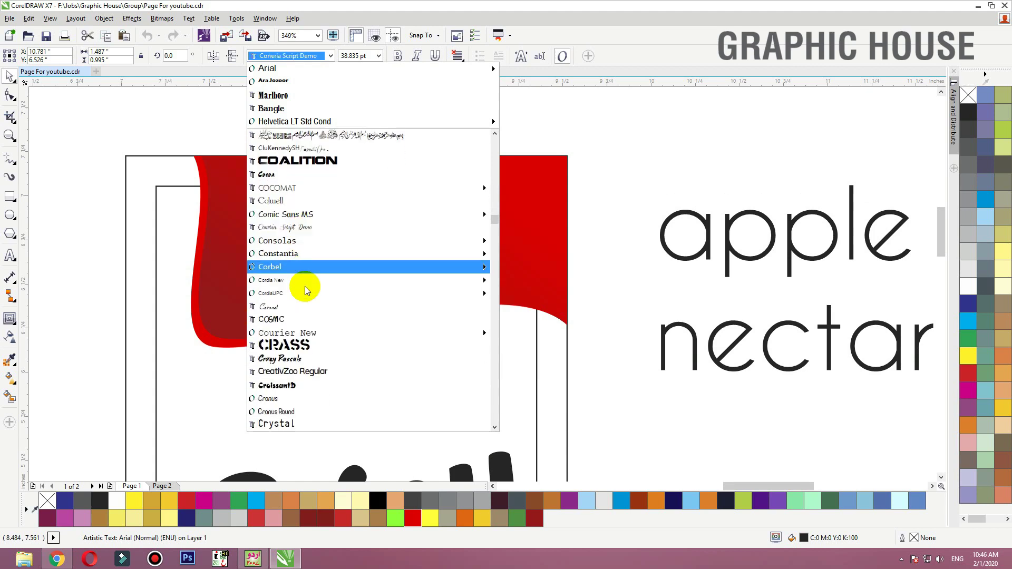
pyautogui.scroll(-4, 299, 266)
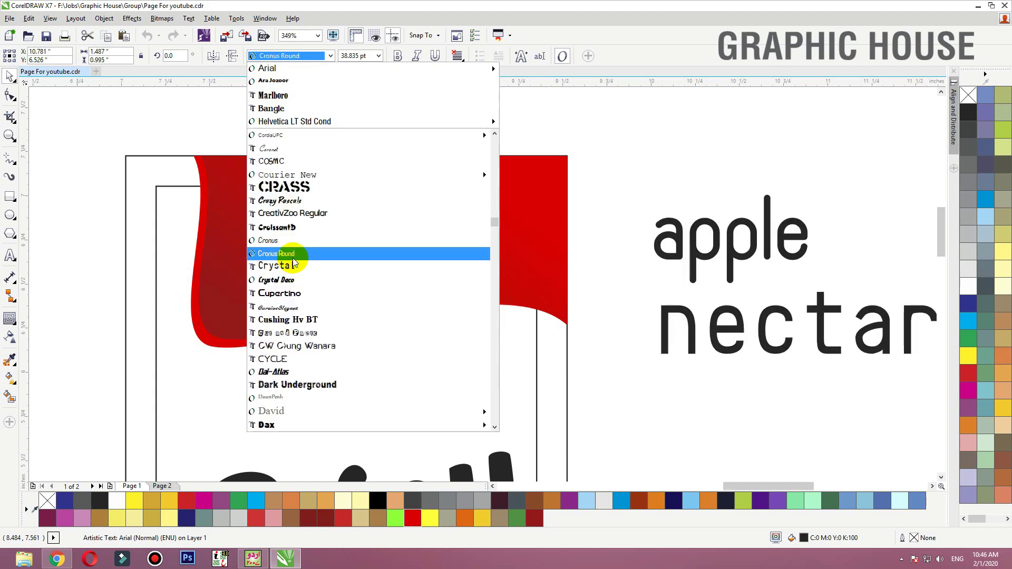
pyautogui.click(279, 255)
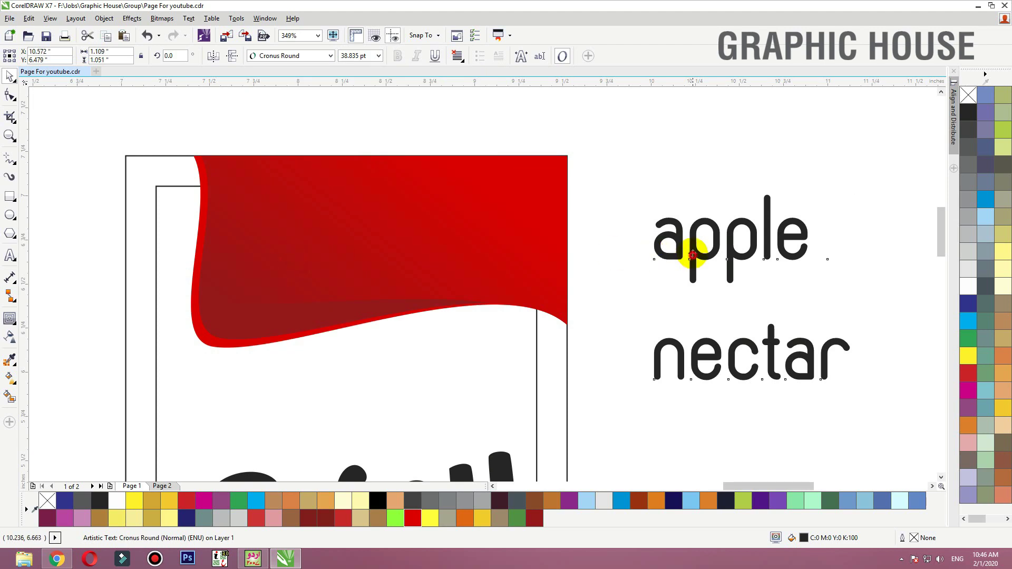
# Move the "apple nectar" text slightly up and place the product details text directly beneath it
pyautogui.moveTo(692, 255); pyautogui.dragTo(690, 241)
pyautogui.press('F4')
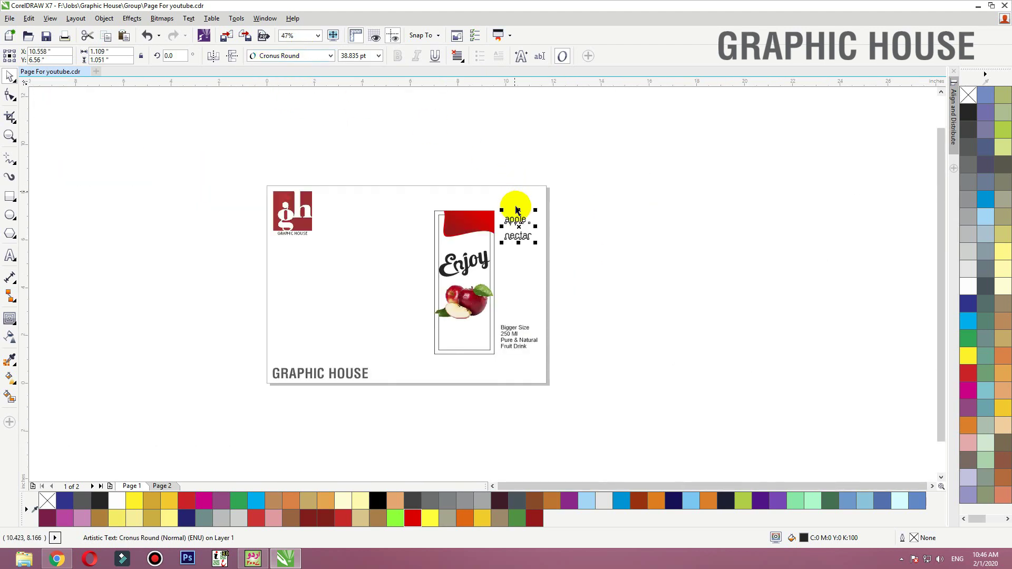
pyautogui.press('F4')
pyautogui.moveTo(710, 369); pyautogui.dragTo(720, 204)
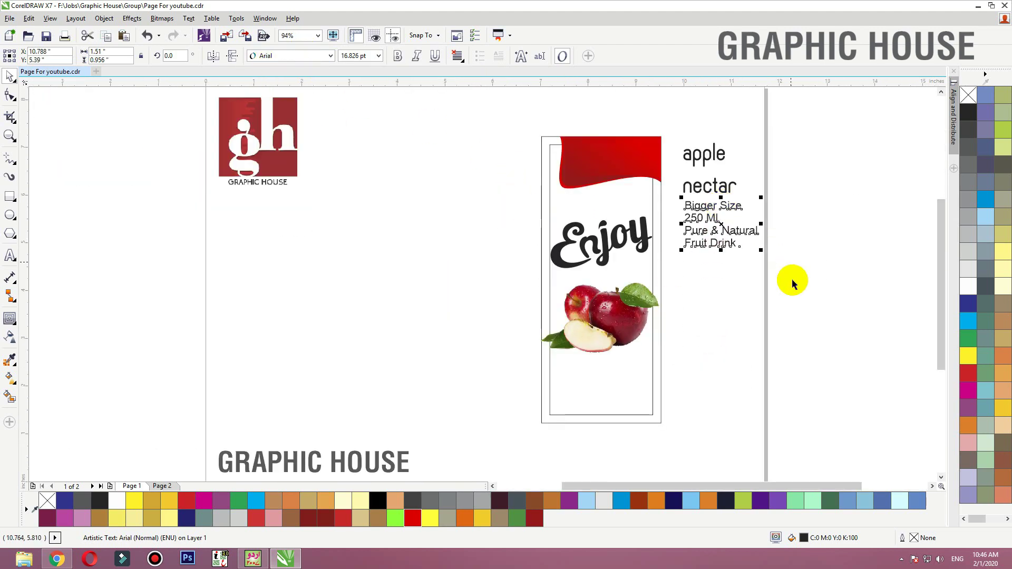
# Set the font of both the "apple nectar" and product details texts to Cronus Round
pyautogui.moveTo(792, 283); pyautogui.dragTo(669, 132)
pyautogui.click(306, 56)
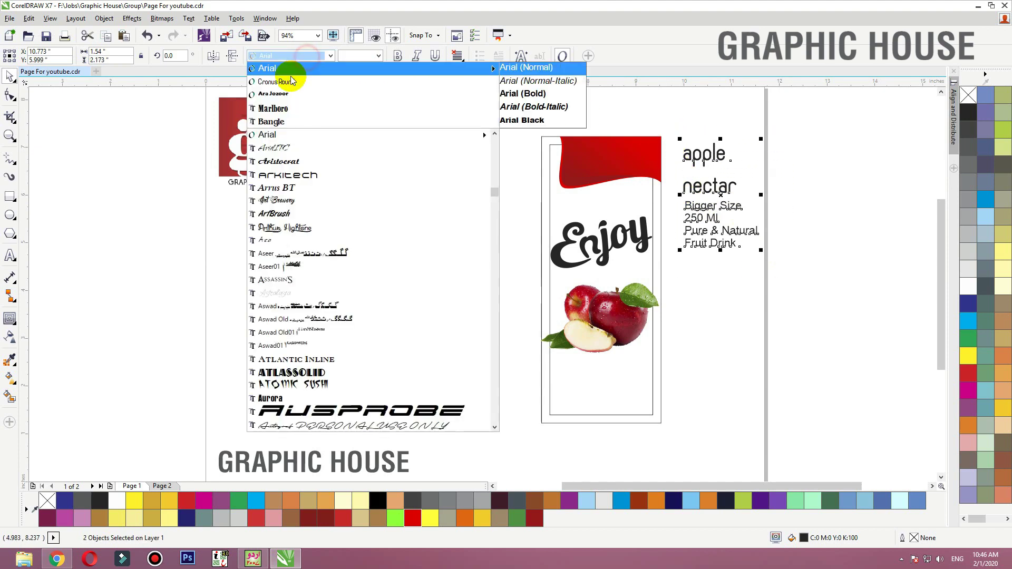
pyautogui.click(291, 80)
# Change the case of the "apple nectar" text so that each word starts with a capital letter
pyautogui.press('z')
pyautogui.moveTo(639, 290); pyautogui.dragTo(781, 112)
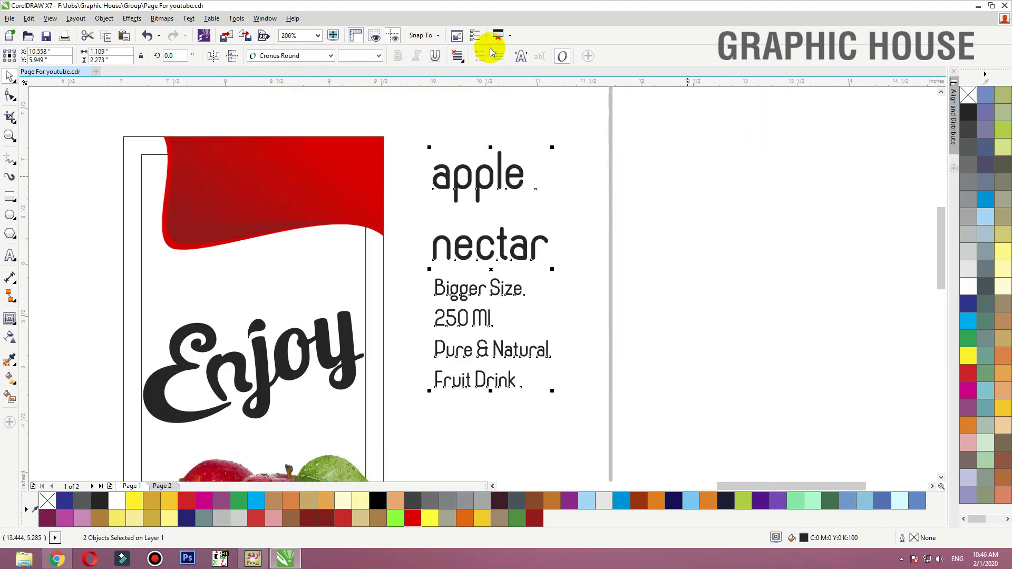
pyautogui.click(576, 165)
pyautogui.click(481, 185)
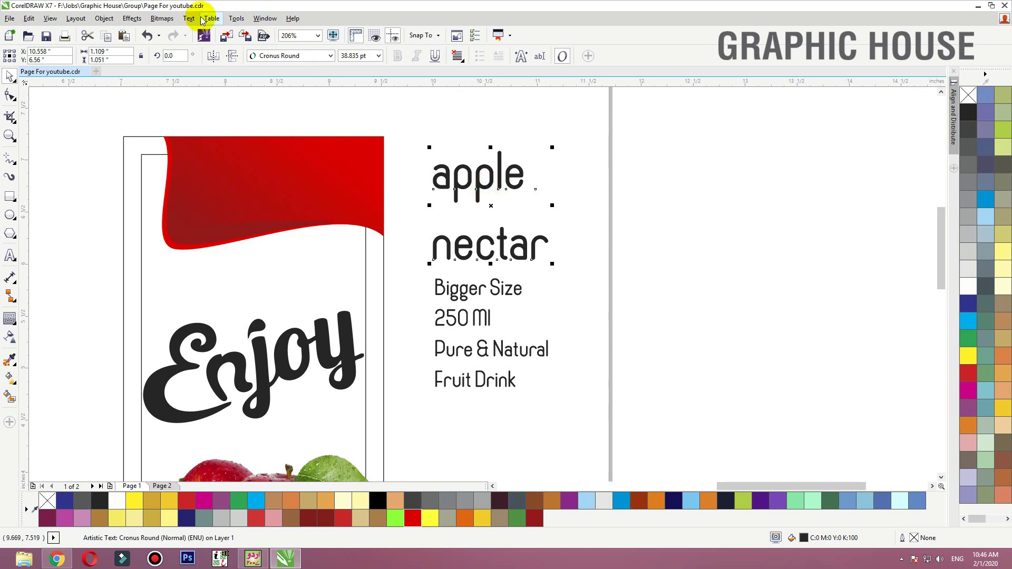
pyautogui.click(189, 19)
pyautogui.click(225, 353)
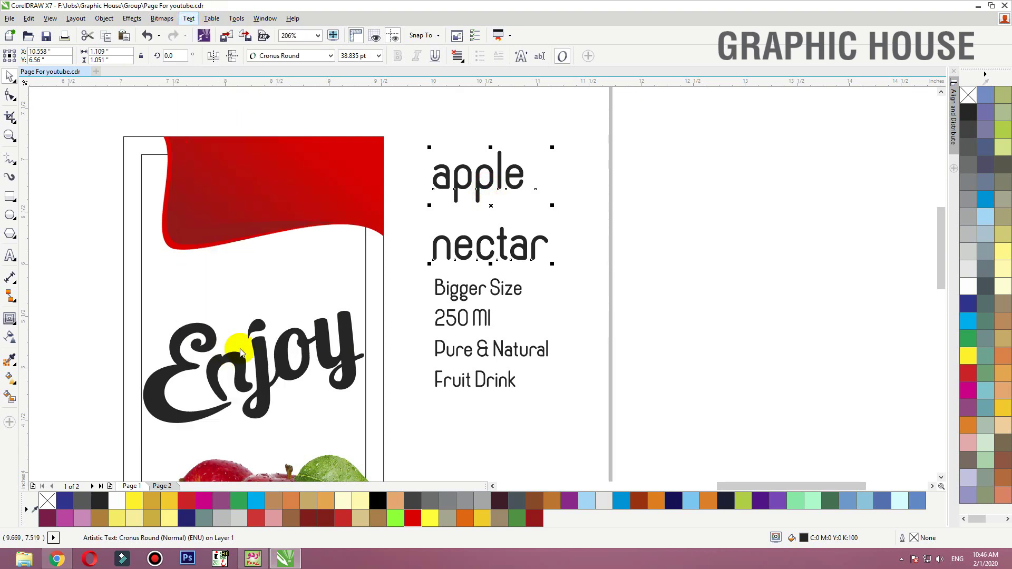
pyautogui.click(451, 282)
pyautogui.click(457, 314)
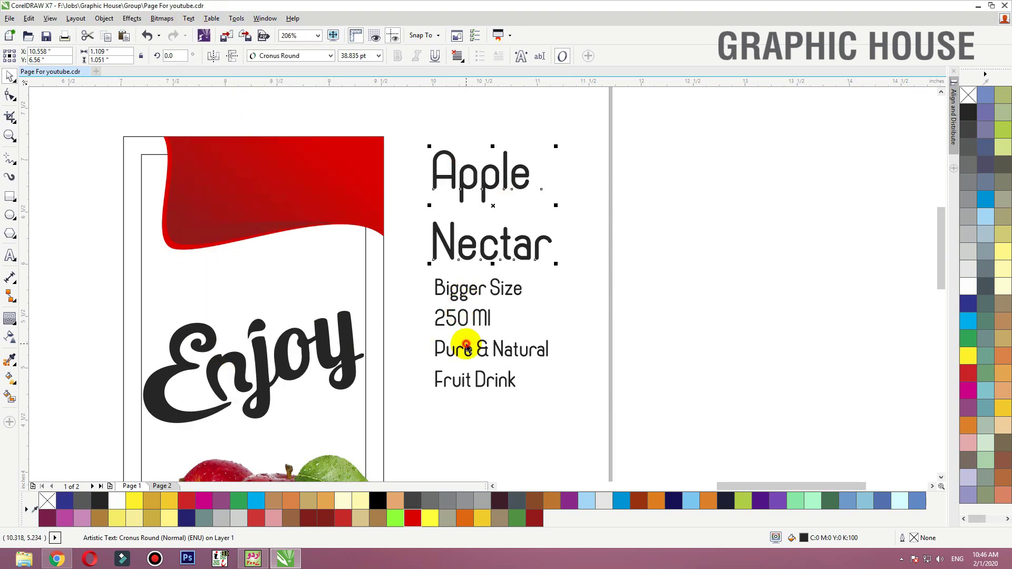
# Change the case of the product details text to Title Case
pyautogui.click(452, 340)
pyautogui.click(188, 18)
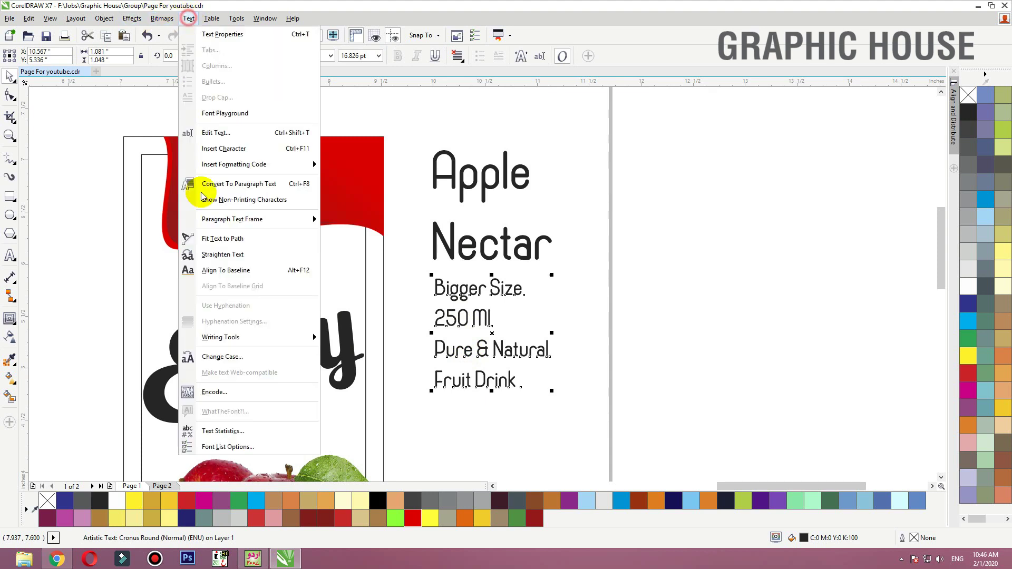
pyautogui.click(222, 358)
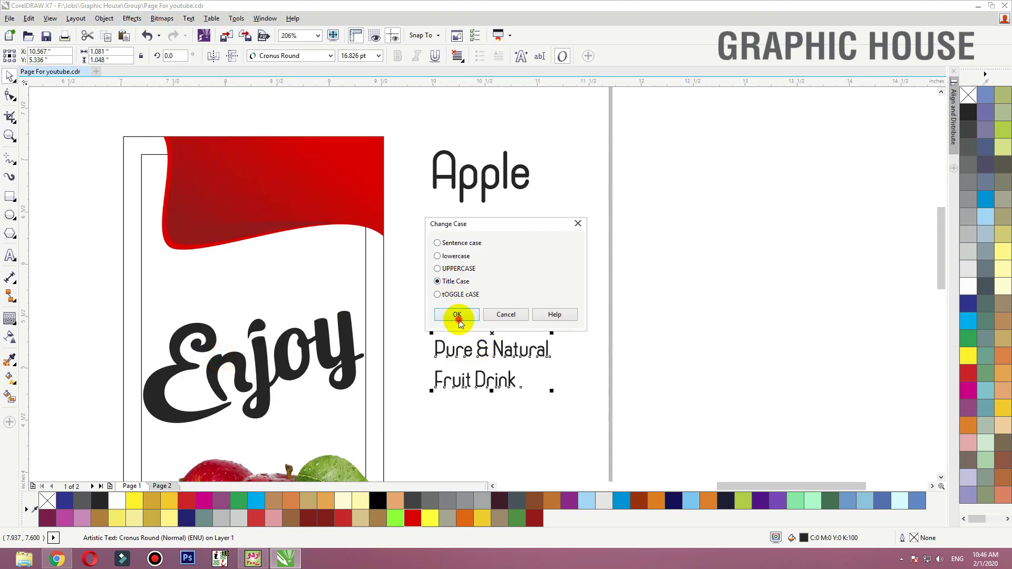
pyautogui.click(456, 316)
# Move the "Apple Nectar" text onto the red wavy corner of the panel
pyautogui.moveTo(477, 196); pyautogui.dragTo(261, 200)
pyautogui.scroll(2, 81, 315)
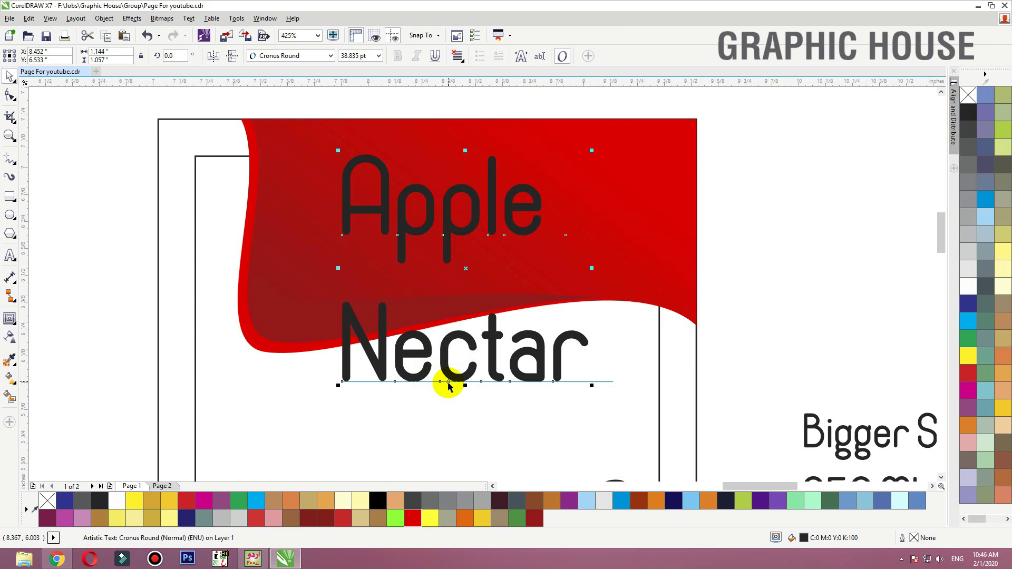
pyautogui.moveTo(458, 225); pyautogui.dragTo(474, 194)
pyautogui.hotkey('ctrl', 'z')
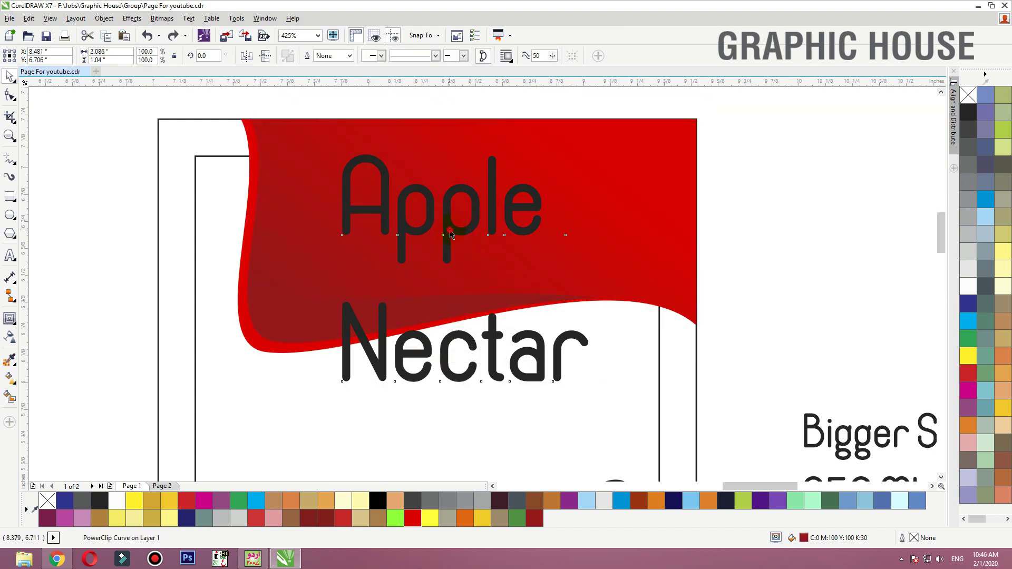
pyautogui.moveTo(451, 228); pyautogui.dragTo(470, 195)
pyautogui.hotkey('ctrl', 'z')
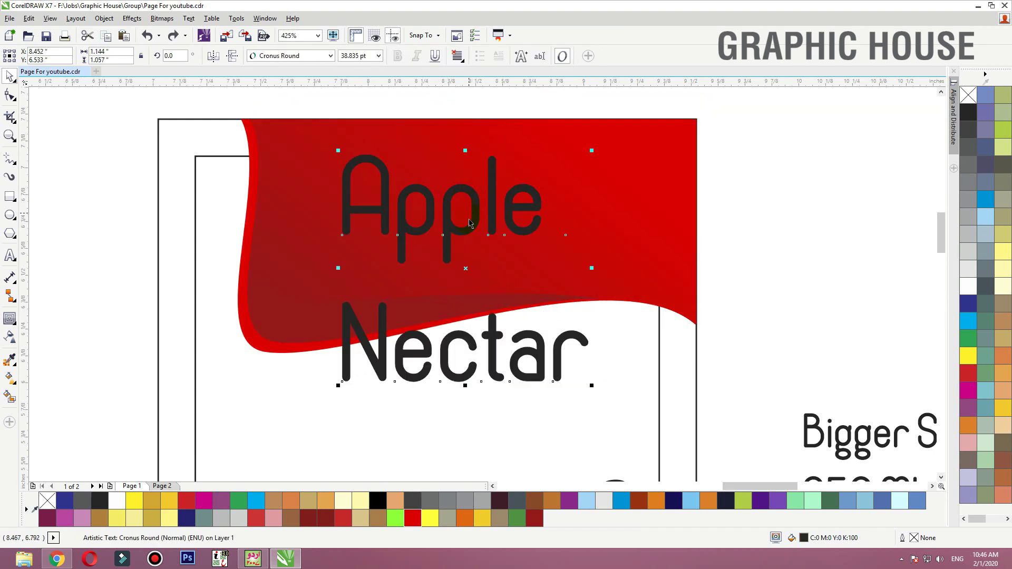
# Separate "Apple" and "Nectar" into individual text objects and fill "Apple" with white on the red corner
pyautogui.moveTo(467, 231); pyautogui.dragTo(474, 236)
pyautogui.moveTo(491, 329); pyautogui.dragTo(474, 351)
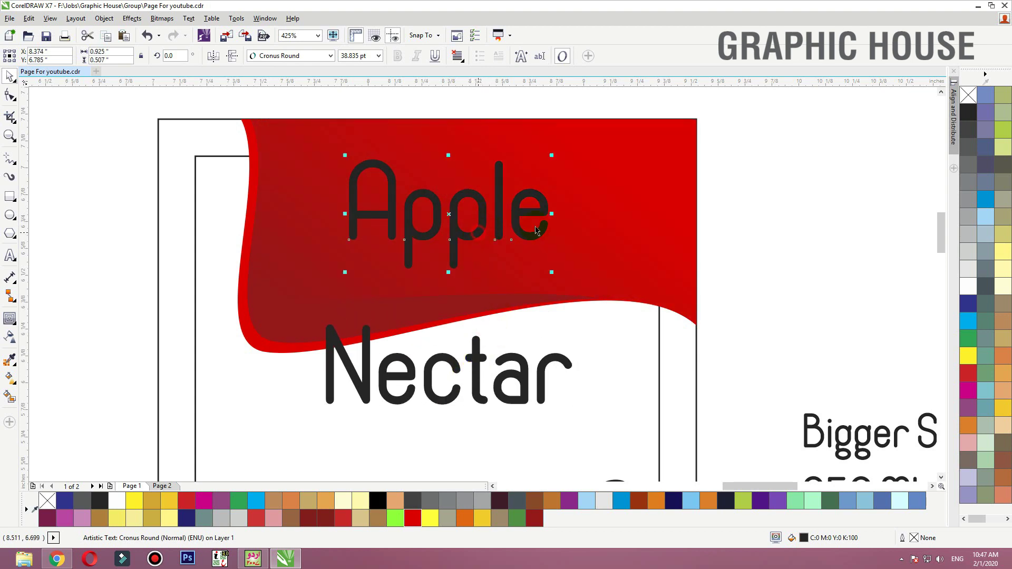
pyautogui.click(968, 286)
pyautogui.moveTo(535, 234); pyautogui.dragTo(548, 219)
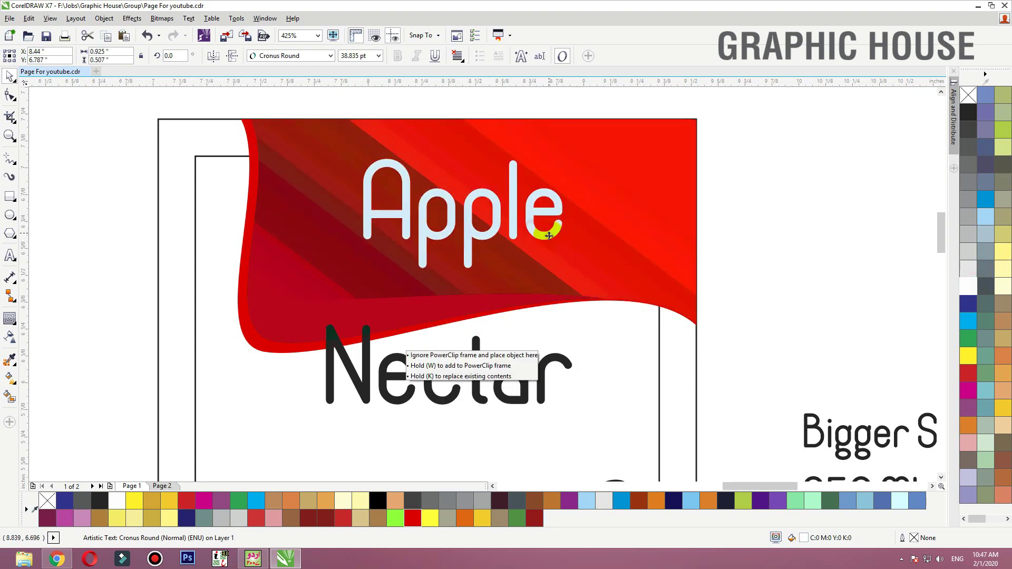
# Shrink "Nectar" to about 16.65 pt, place it directly beneath "Apple" and fill it with the khaki colour C0 M0 Y60 K20
pyautogui.click(550, 365)
pyautogui.moveTo(574, 322); pyautogui.dragTo(504, 328)
pyautogui.moveTo(459, 362); pyautogui.dragTo(432, 296)
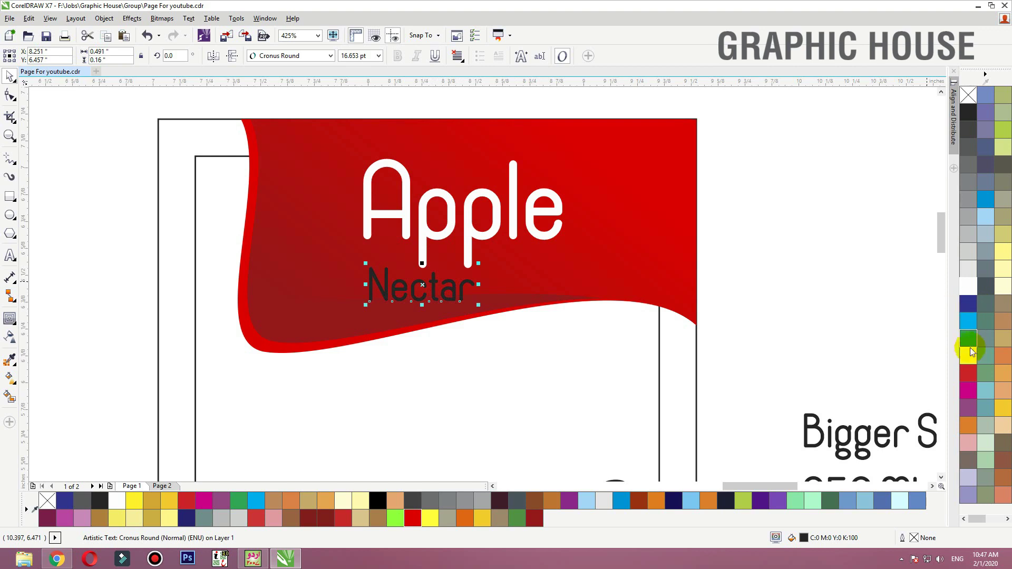
pyautogui.click(1001, 233)
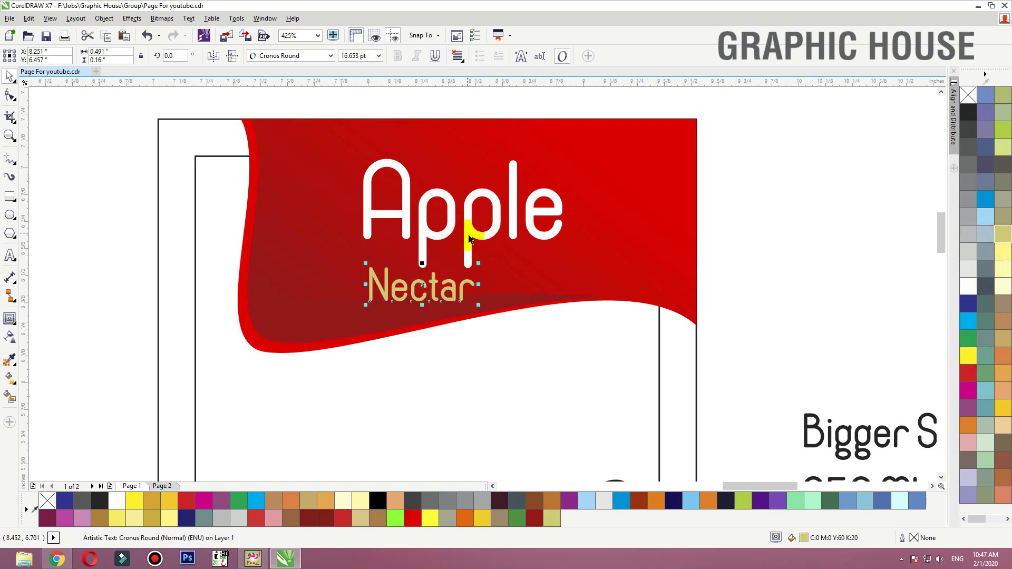
# Align the left edges of "Apple" and "Nectar" and move both texts further left within the red corner
pyautogui.keyDown('shift'); pyautogui.click(470, 239); pyautogui.keyUp('shift')
pyautogui.press('c')
pyautogui.moveTo(471, 236); pyautogui.dragTo(421, 239)
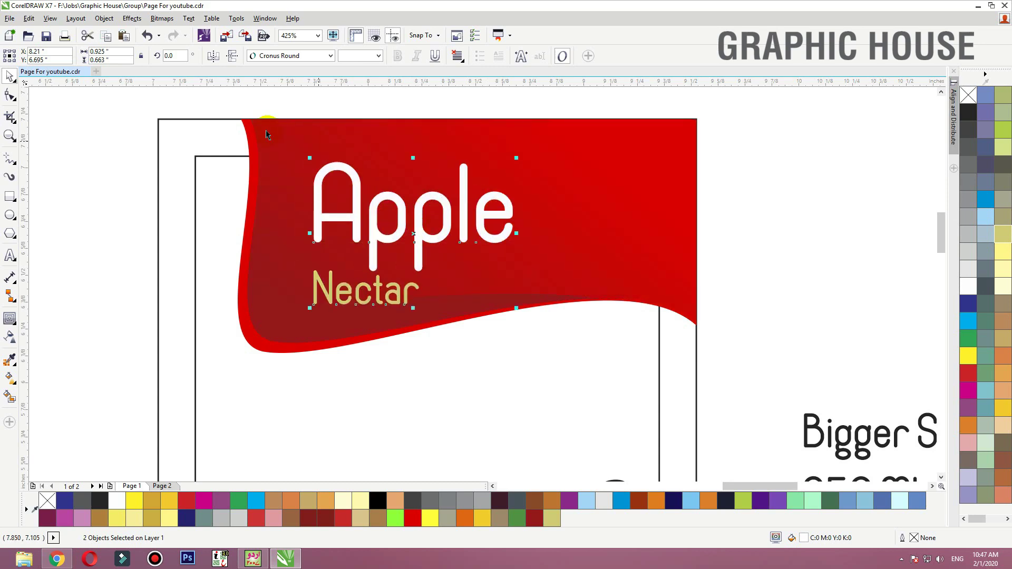
pyautogui.click(226, 120)
pyautogui.hotkey('shift', 'F2')
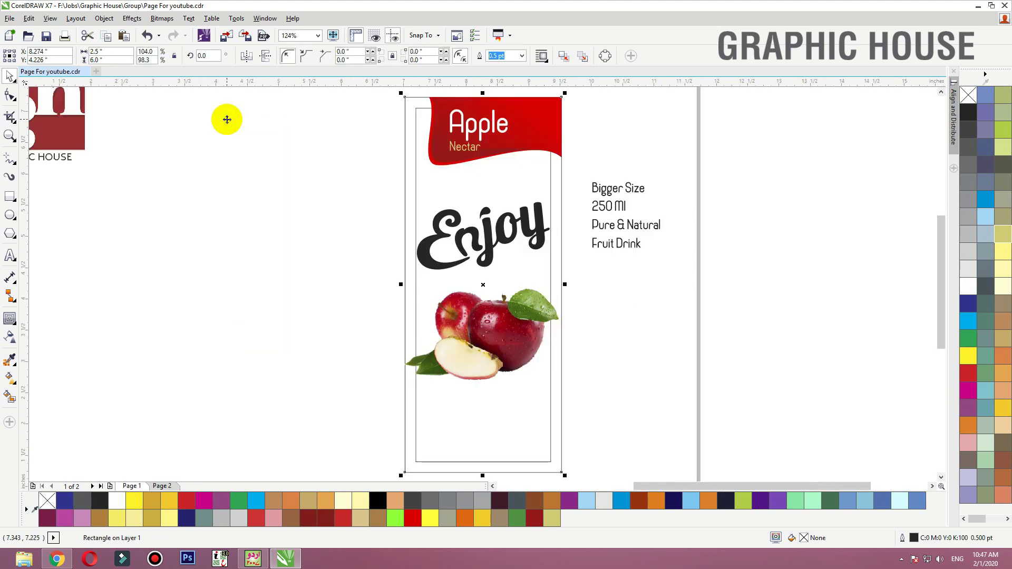
# Move the Enjoy lettering up closer to the red corner and fill it with green R0 G147 B60
pyautogui.click(301, 203)
pyautogui.moveTo(489, 238); pyautogui.dragTo(473, 170)
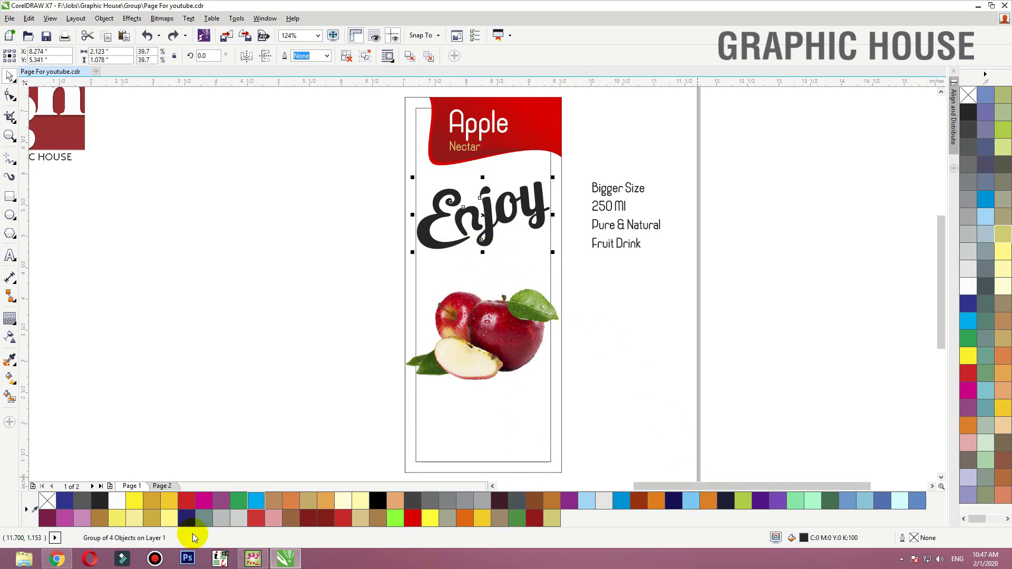
pyautogui.click(519, 522)
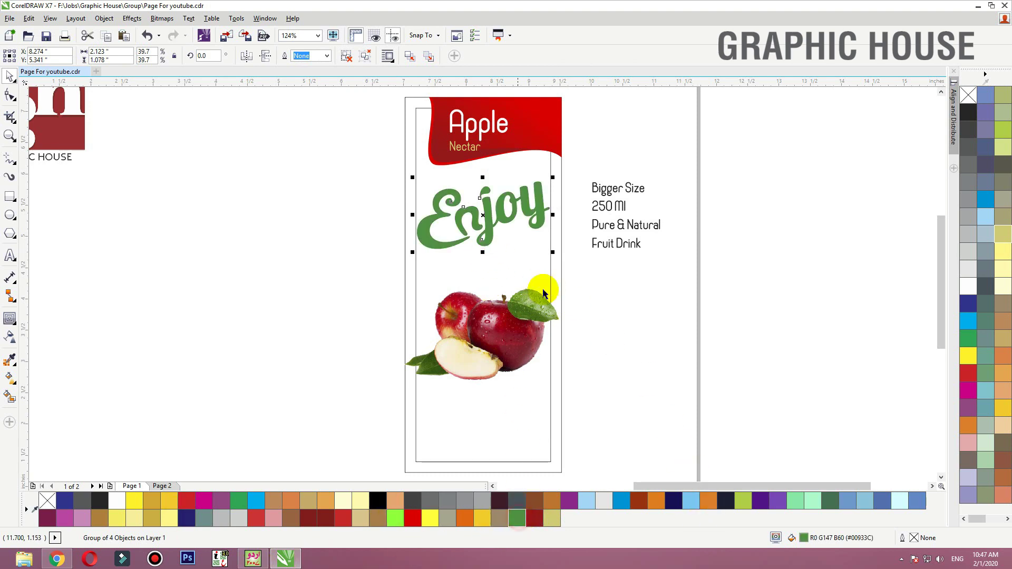
# Apply a linear gradient to the Enjoy lettering with the Interactive Fill tool, running from green at the bottom to yellow-green at the top
pyautogui.scroll(3, 379, 205)
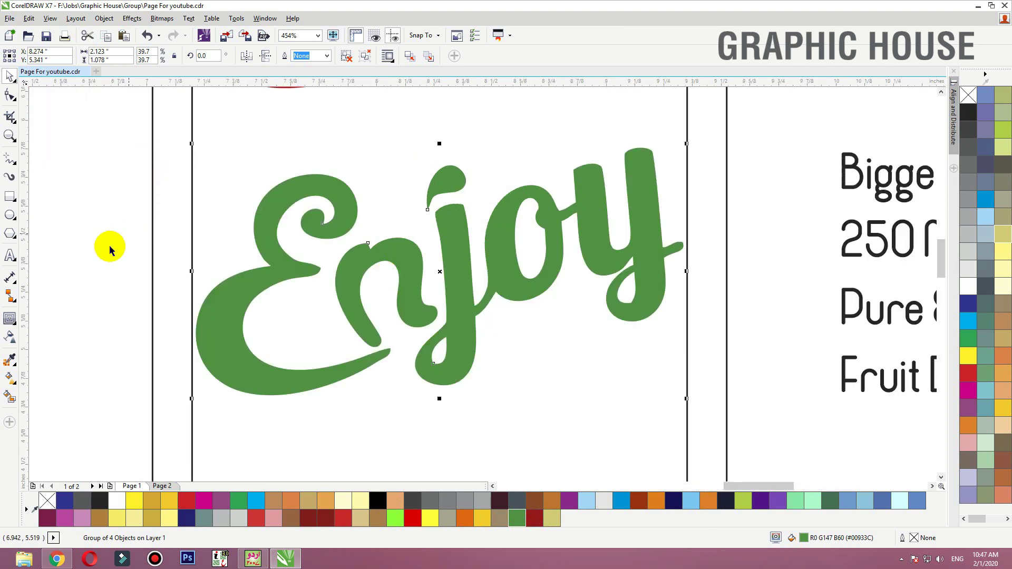
pyautogui.click(16, 379)
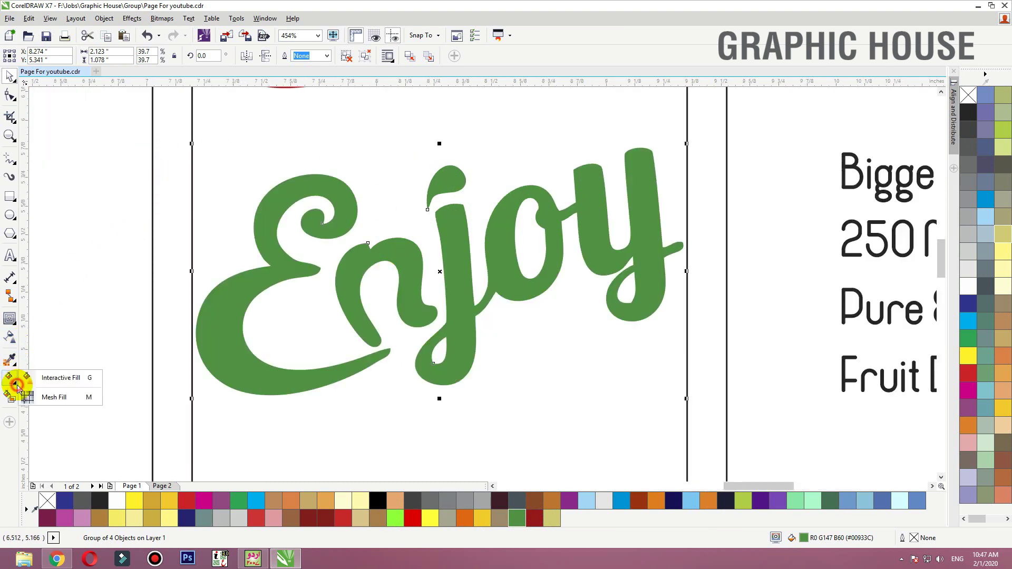
pyautogui.click(51, 379)
pyautogui.click(476, 349)
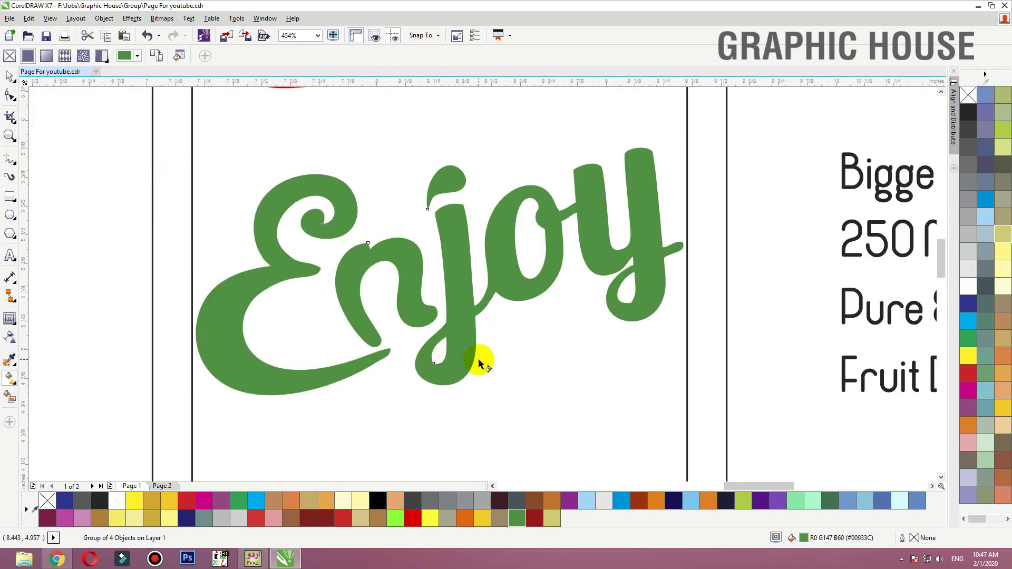
pyautogui.moveTo(448, 189); pyautogui.dragTo(445, 187)
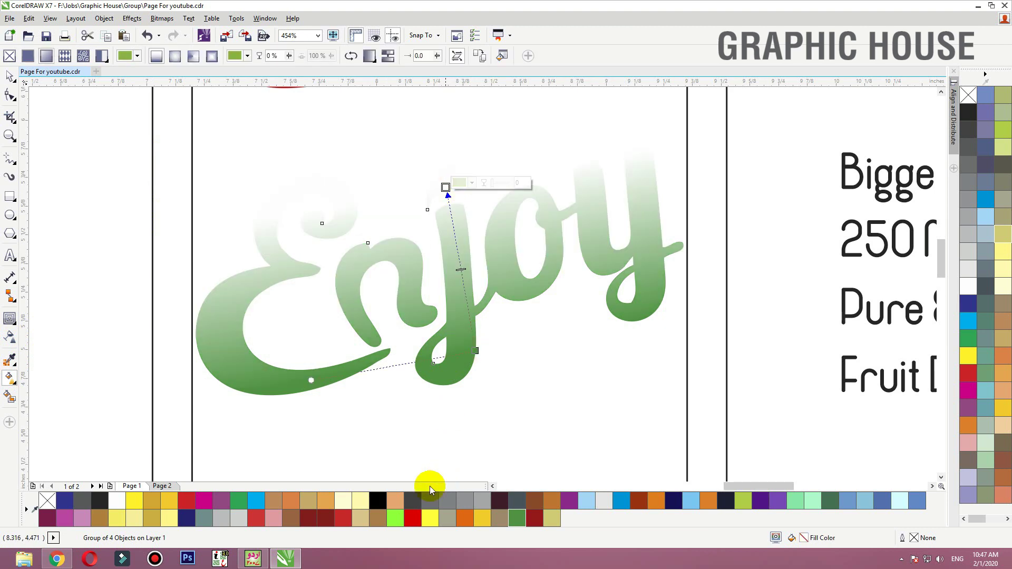
pyautogui.click(396, 520)
pyautogui.click(476, 350)
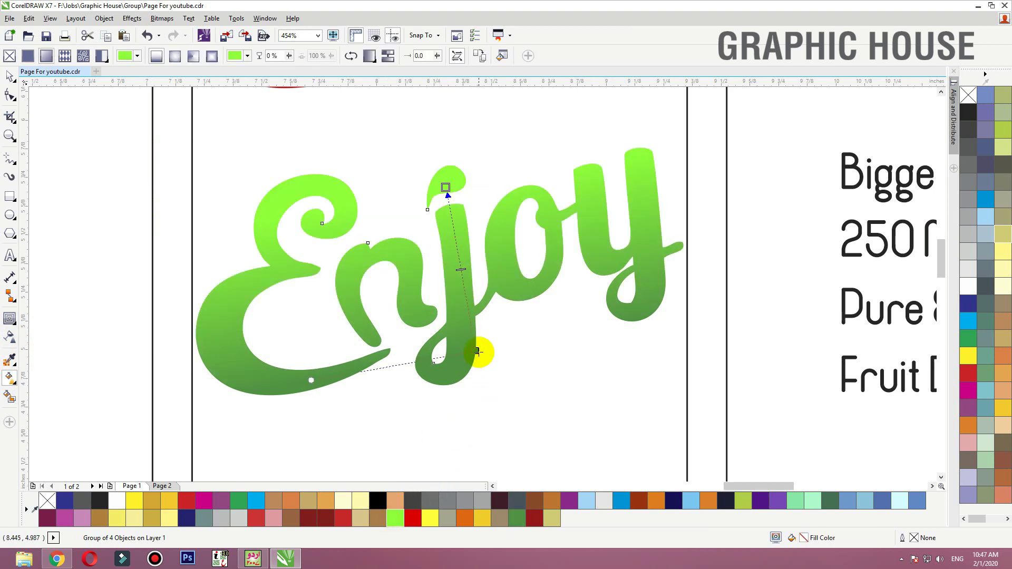
pyautogui.click(1001, 131)
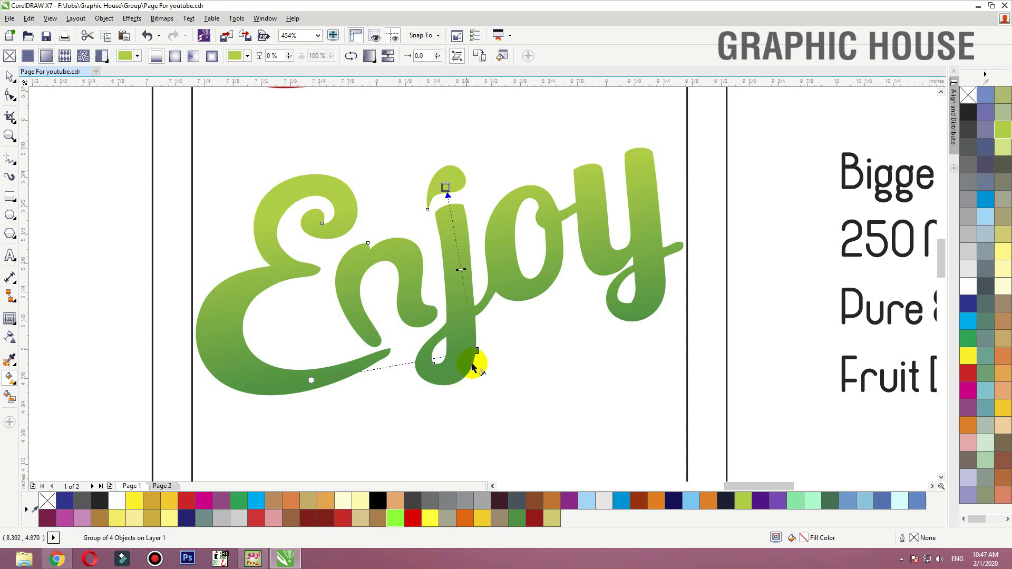
pyautogui.moveTo(476, 350); pyautogui.dragTo(463, 299)
pyautogui.press('space')
pyautogui.scroll(-3, 462, 299)
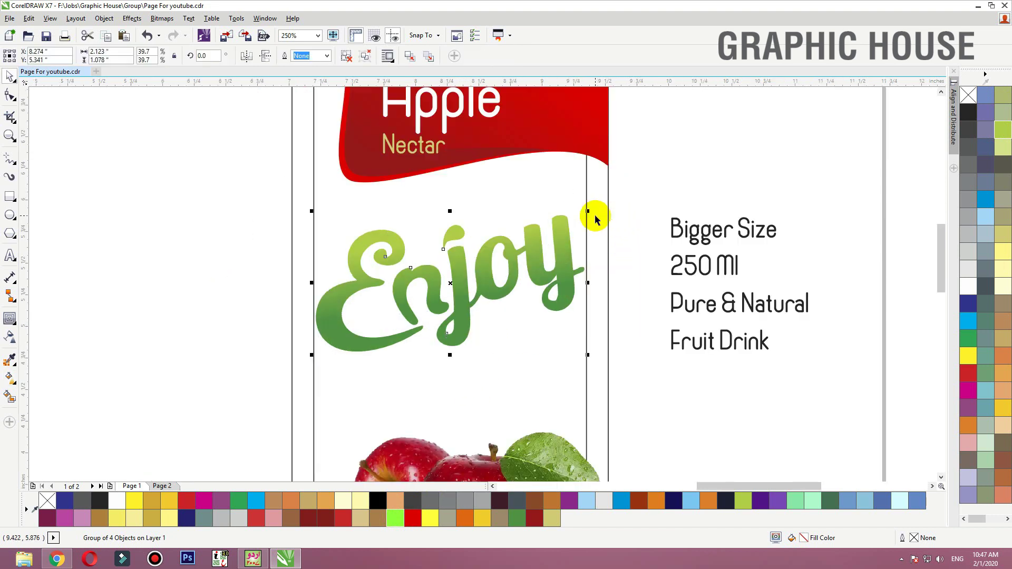
pyautogui.click(606, 222)
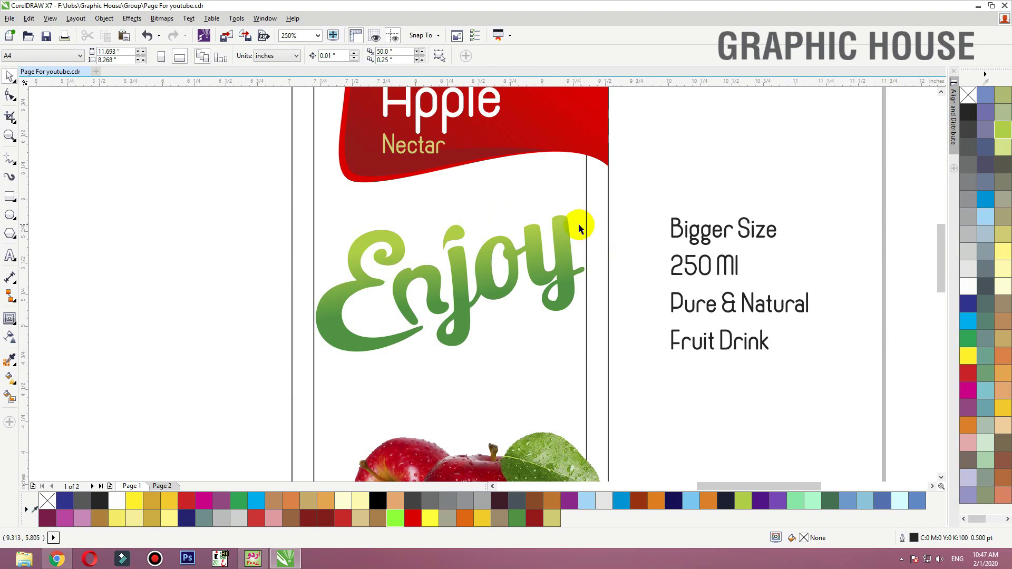
# Remove the outline from the inner margin rectangle of the panel
pyautogui.scroll(-3, 579, 226)
pyautogui.click(584, 220)
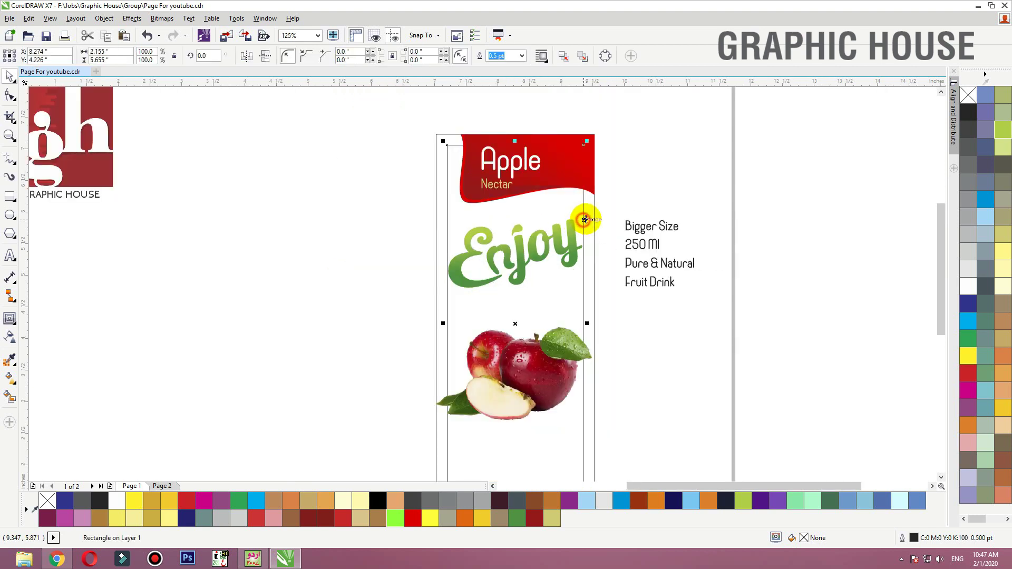
pyautogui.rightClick(970, 95)
pyautogui.click(604, 135)
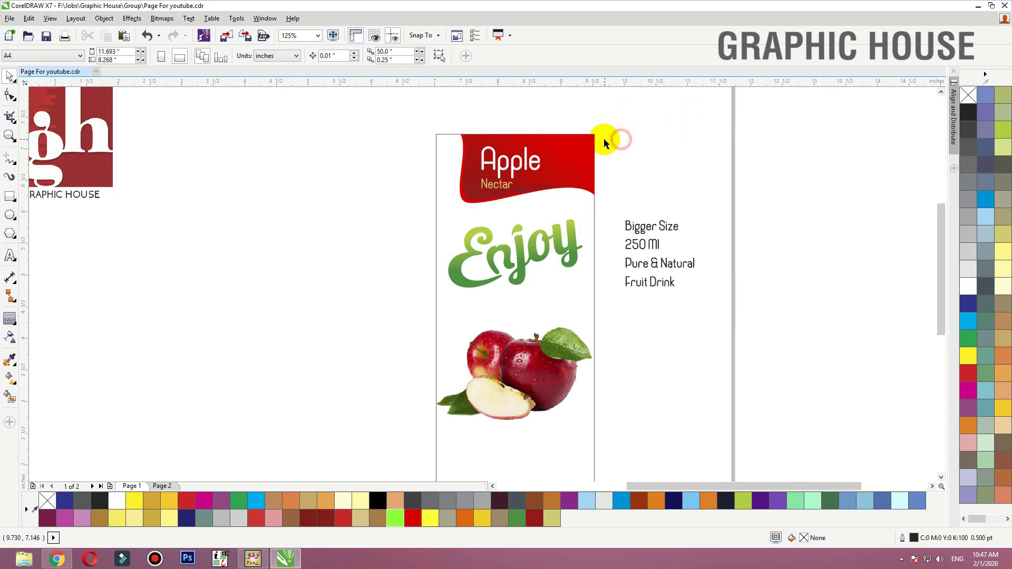
# Scale down the red wavy corner shape together with its "Apple" and "Nectar" texts toward the panel's upper-right corner
pyautogui.press('z')
pyautogui.moveTo(667, 103); pyautogui.dragTo(395, 237)
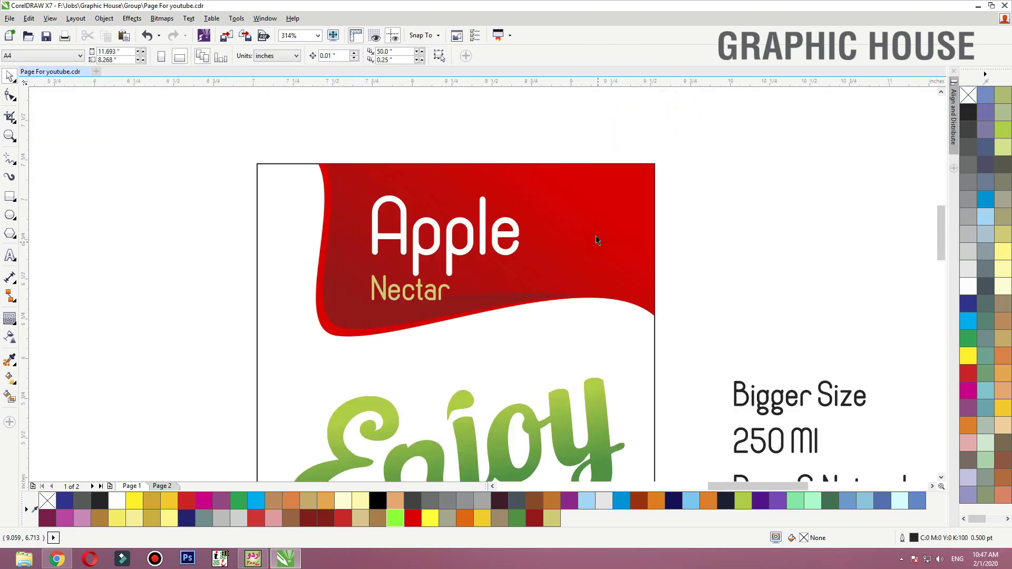
pyautogui.click(596, 240)
pyautogui.moveTo(708, 126); pyautogui.dragTo(359, 315)
pyautogui.click(207, 305)
pyautogui.moveTo(374, 162); pyautogui.dragTo(647, 311)
# Move "Nectar" closer beneath "Apple" with their left edges aligned, and scale both texts to about 88.7%
pyautogui.click(385, 285)
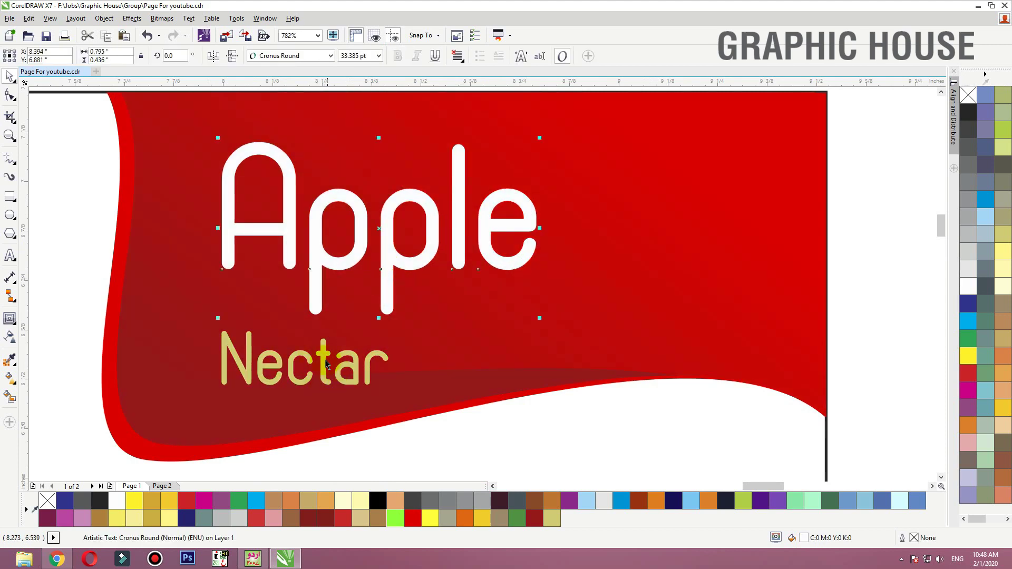
pyautogui.moveTo(325, 361); pyautogui.dragTo(329, 347)
pyautogui.keyDown('shift'); pyautogui.click(332, 262); pyautogui.keyUp('shift')
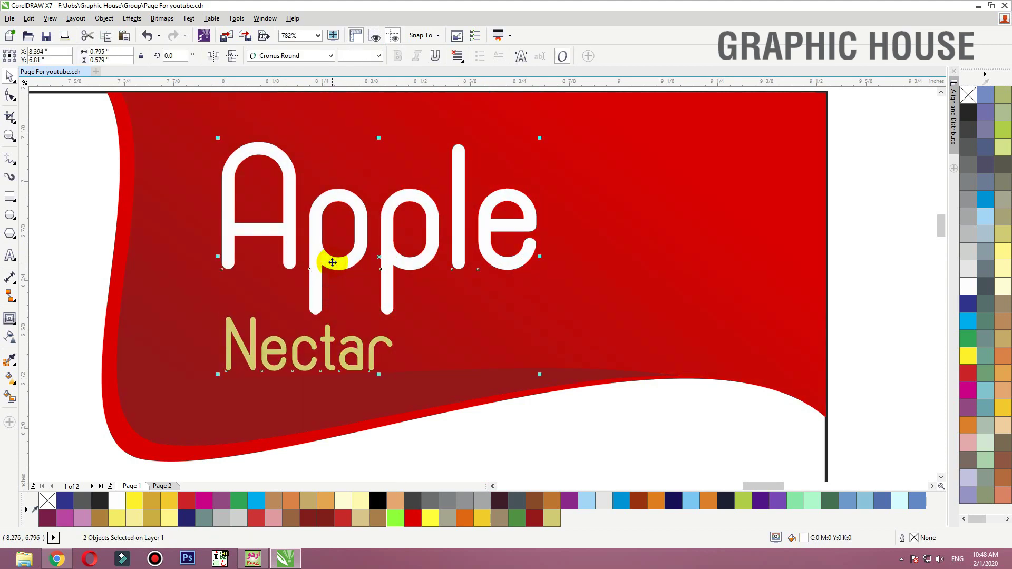
pyautogui.press('l')
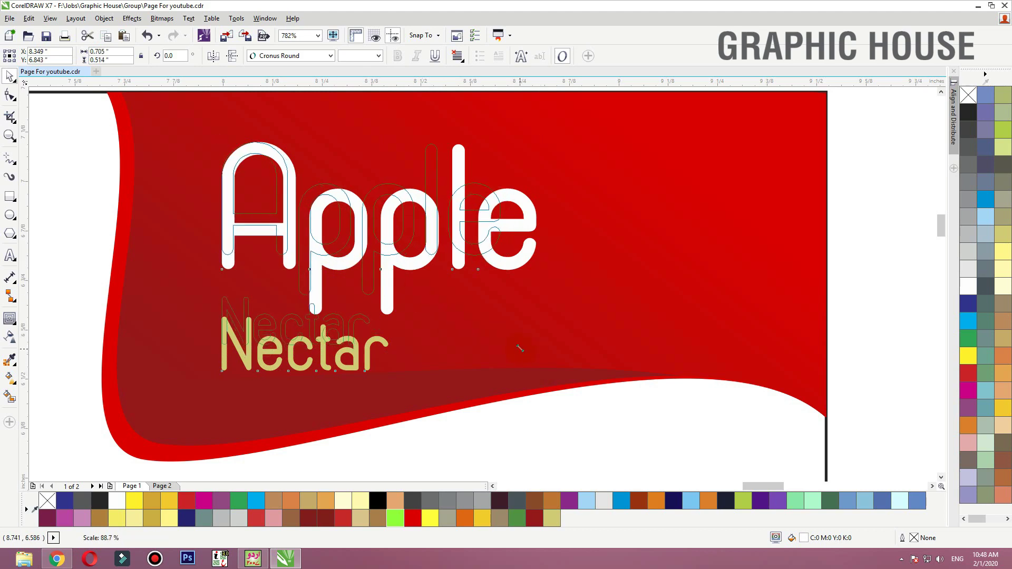
pyautogui.scroll(-4, 467, 272)
pyautogui.click(342, 227)
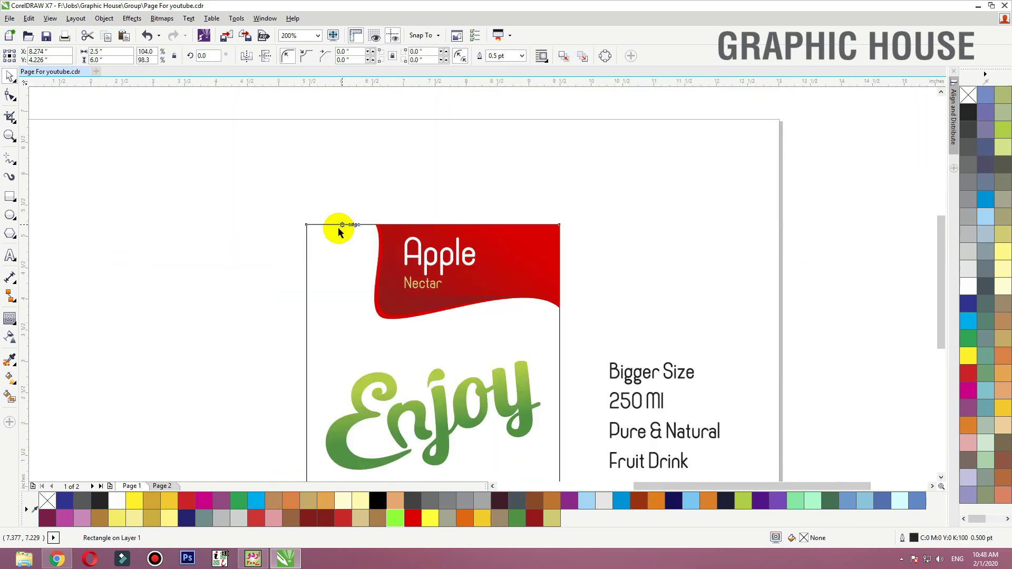
pyautogui.scroll(-2, 260, 233)
pyautogui.click(259, 233)
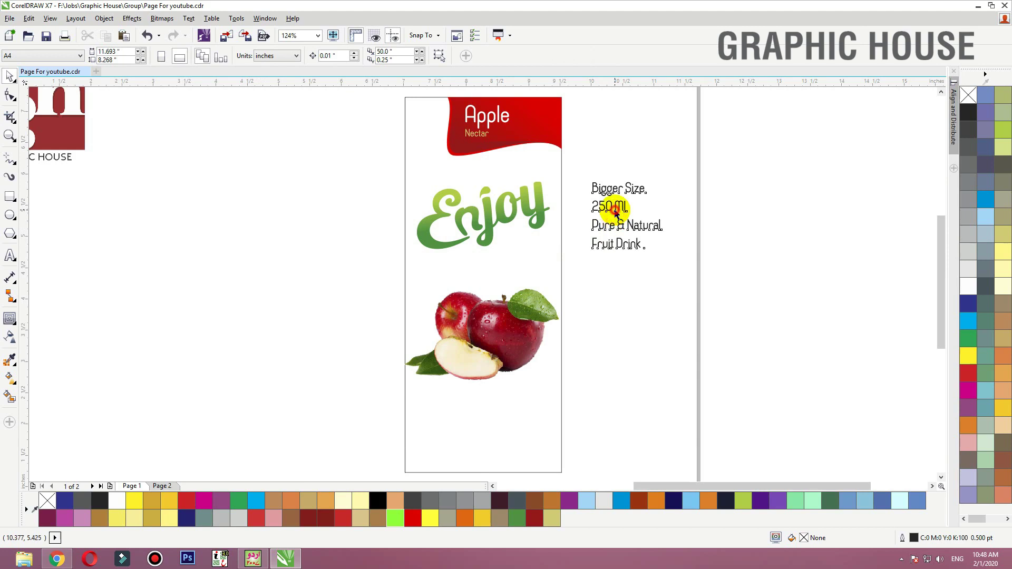
# Separate the product details text into individual lines and place "250 Ml" near the panel's lower-left corner
pyautogui.moveTo(615, 211); pyautogui.dragTo(620, 215)
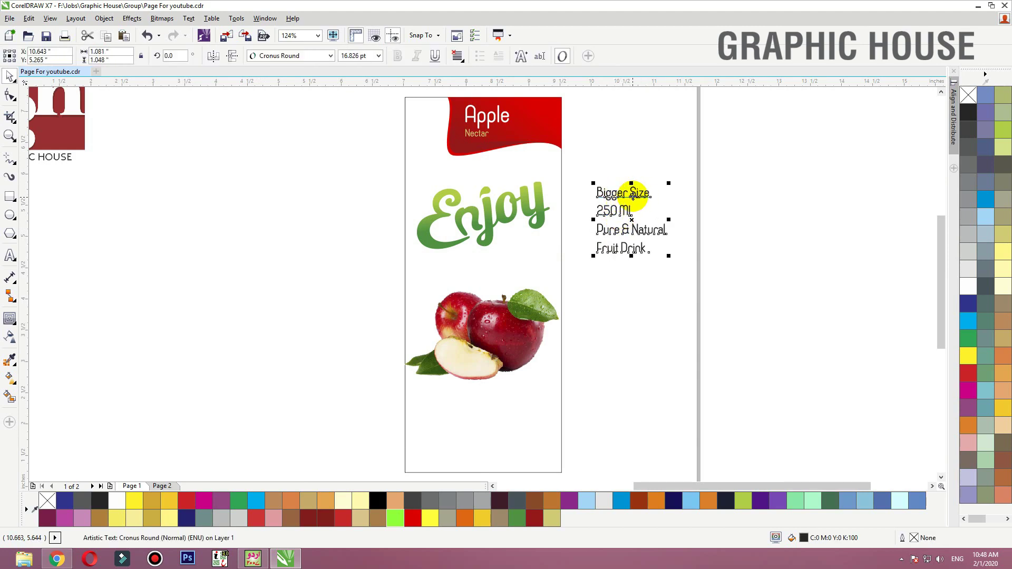
pyautogui.moveTo(624, 211); pyautogui.dragTo(429, 467)
pyautogui.hotkey('ctrl', 'z')
pyautogui.click(466, 431)
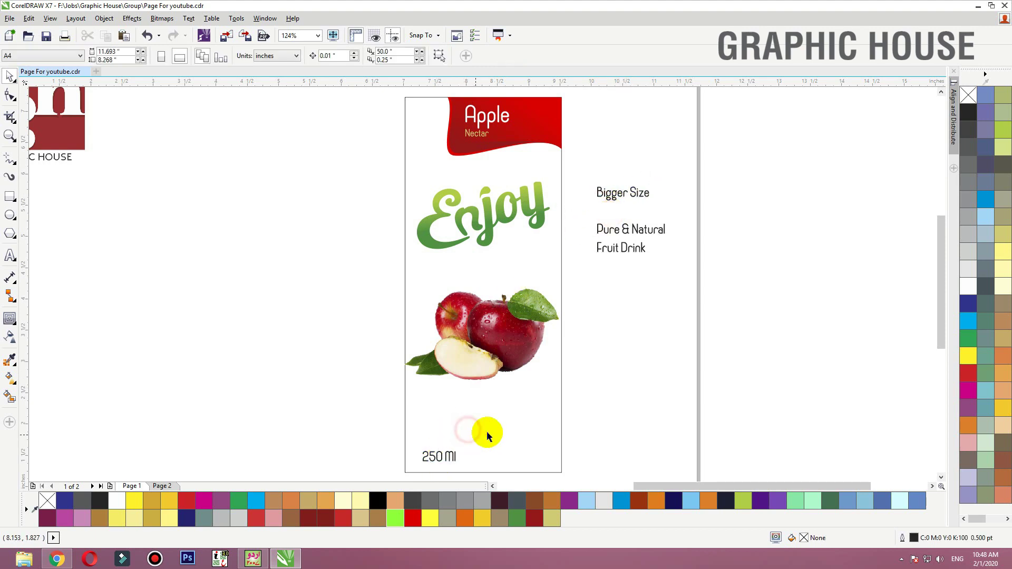
# Give the inner margin rectangle a black outline (K100) again
pyautogui.click(531, 444)
pyautogui.rightClick(968, 112)
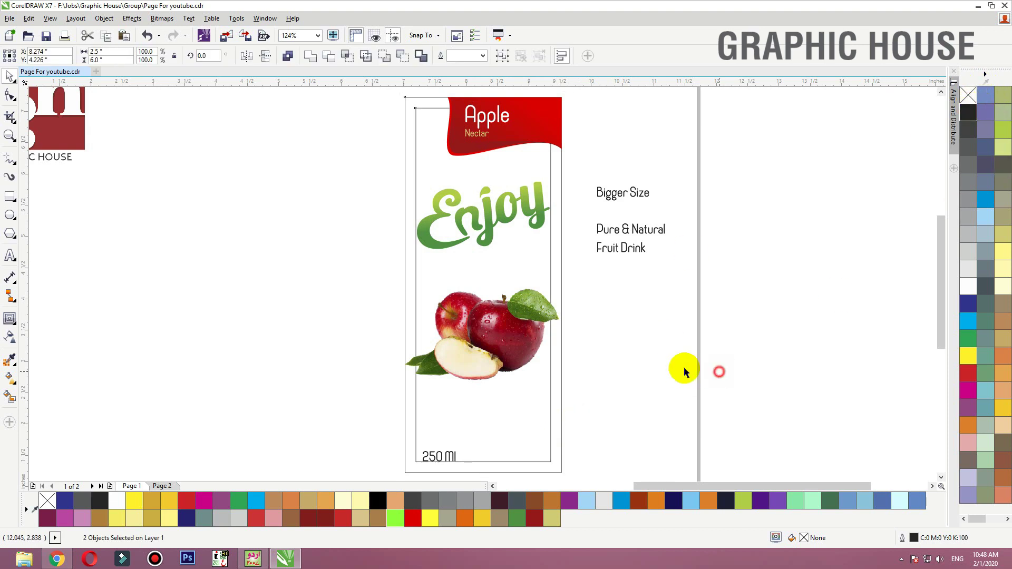
pyautogui.click(719, 372)
# Fit "250 Ml" into the lower-left corner of the inner margin rectangle and enlarge it to about 20.3 pt
pyautogui.press('F2')
pyautogui.moveTo(515, 432); pyautogui.dragTo(334, 469)
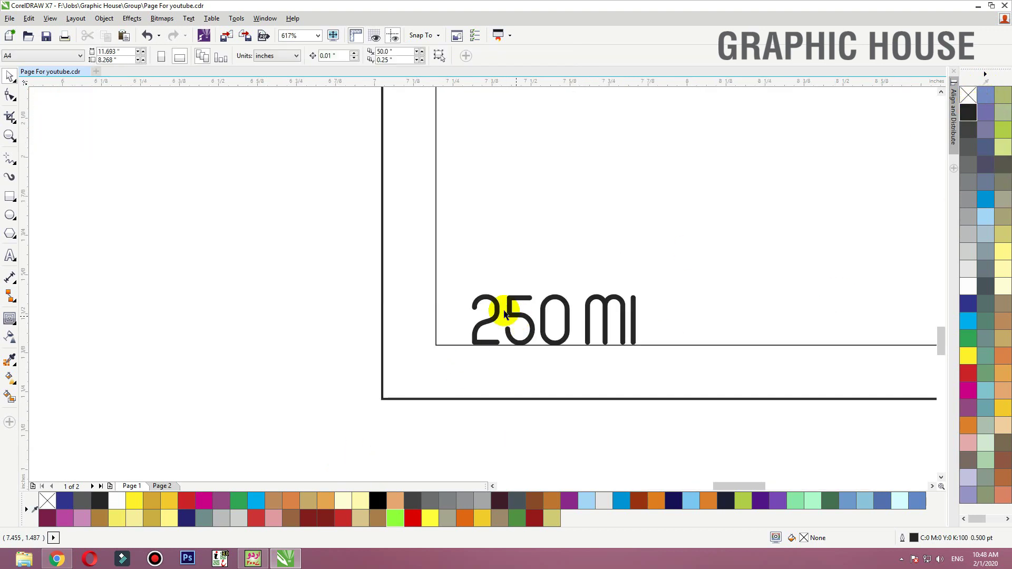
pyautogui.moveTo(497, 318); pyautogui.dragTo(462, 314)
pyautogui.moveTo(607, 289); pyautogui.dragTo(641, 275)
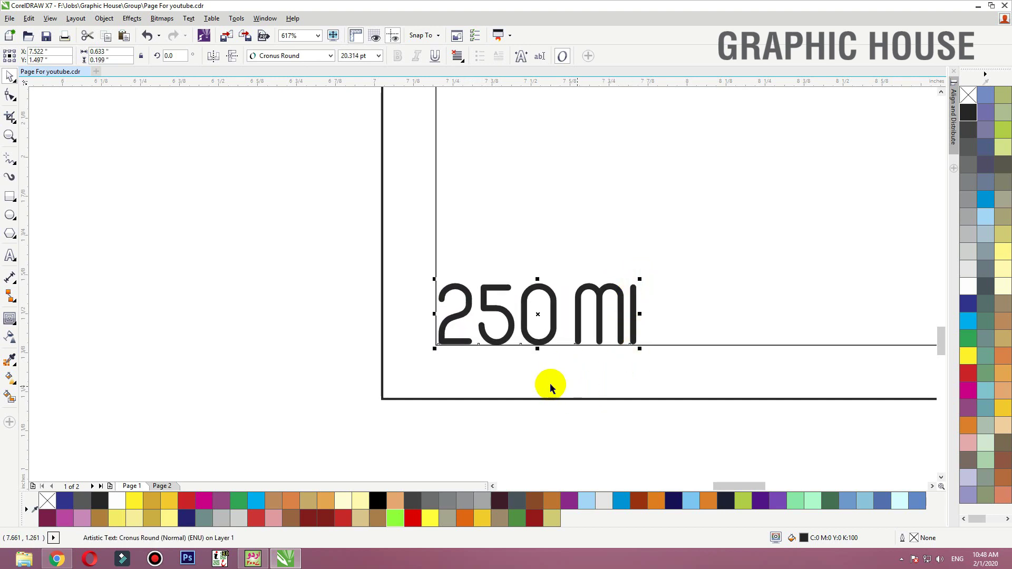
pyautogui.click(548, 397)
pyautogui.scroll(-5, 638, 387)
pyautogui.click(638, 382)
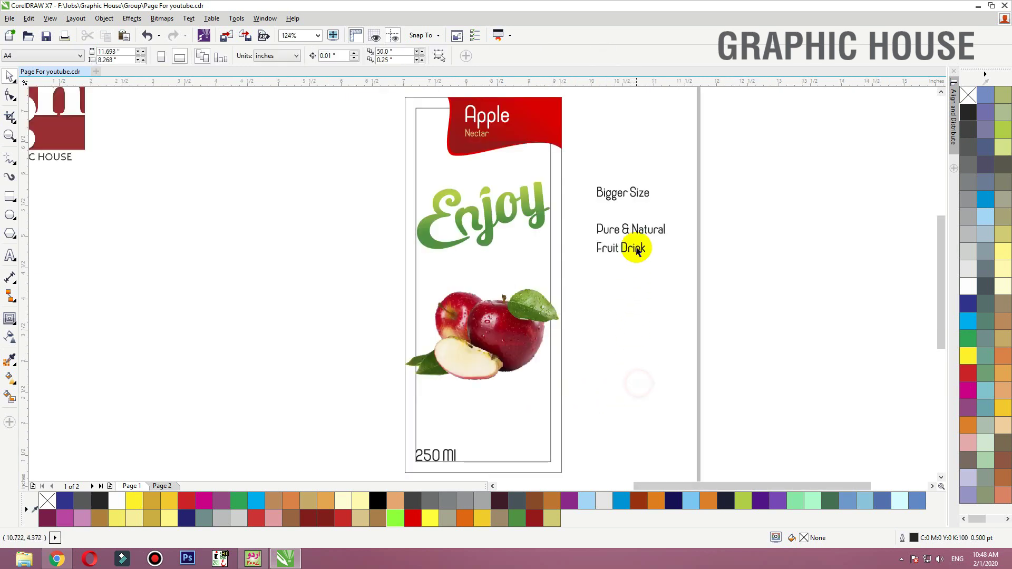
# Move "Pure & Natural" and "Fruit Drink" into the panel's lower-right corner and fill both lines green (R0 G147 B60)
pyautogui.click(637, 246)
pyautogui.moveTo(636, 248); pyautogui.dragTo(552, 445)
pyautogui.keyDown('shift'); pyautogui.click(662, 229); pyautogui.keyUp('shift')
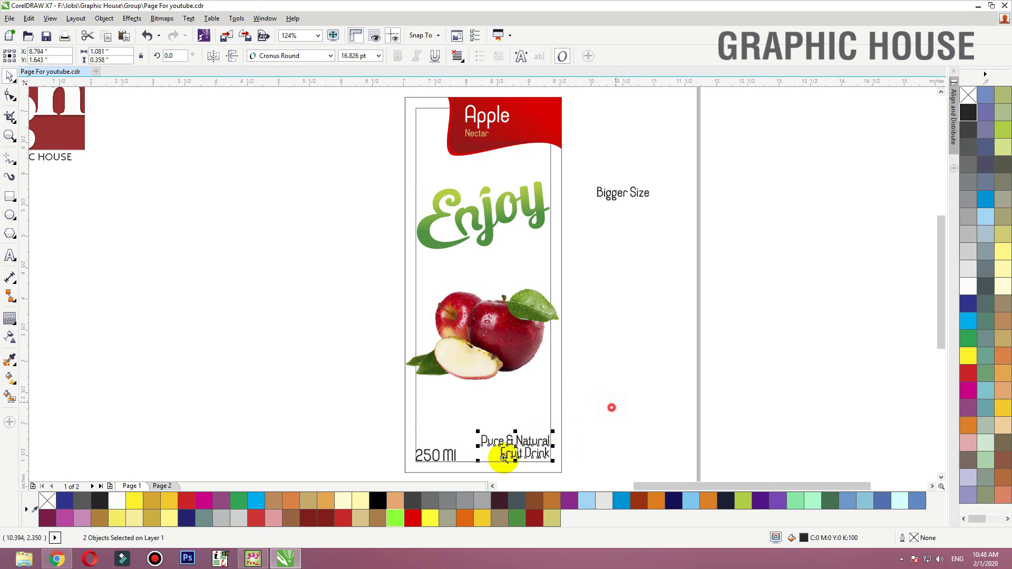
pyautogui.scroll(5, 463, 456)
pyautogui.click(516, 521)
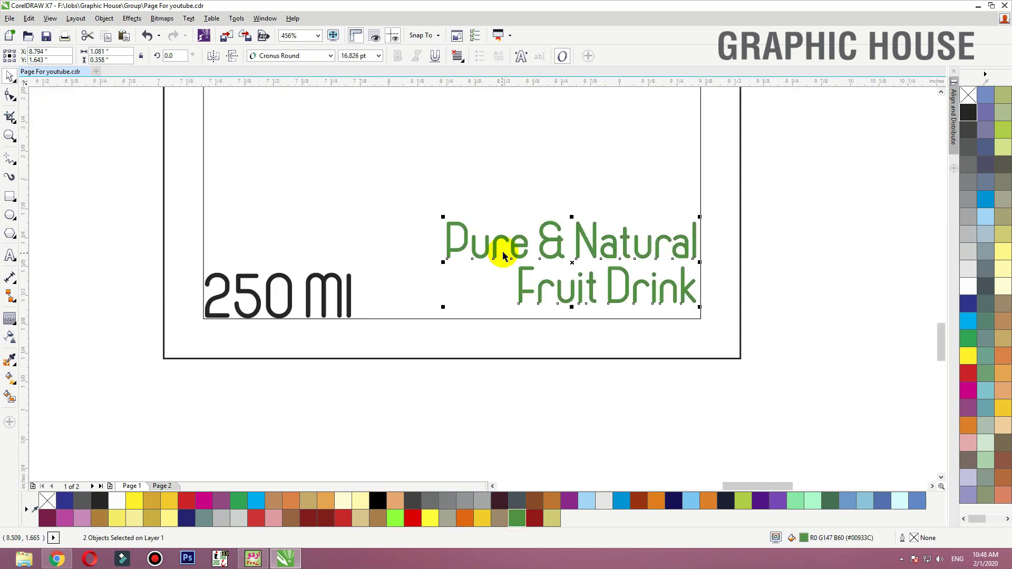
# Group the two green lines, seat them on the inner margin's lower-right corner and scale them to about 1.054 in wide
pyautogui.hotkey('ctrl', 'g')
pyautogui.moveTo(587, 293); pyautogui.dragTo(592, 310)
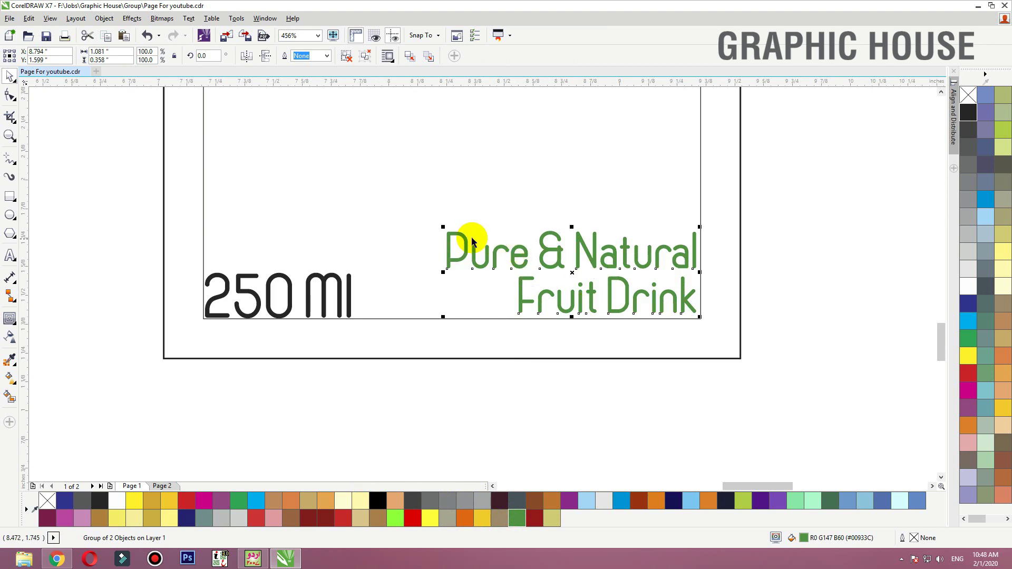
pyautogui.moveTo(442, 226); pyautogui.dragTo(449, 228)
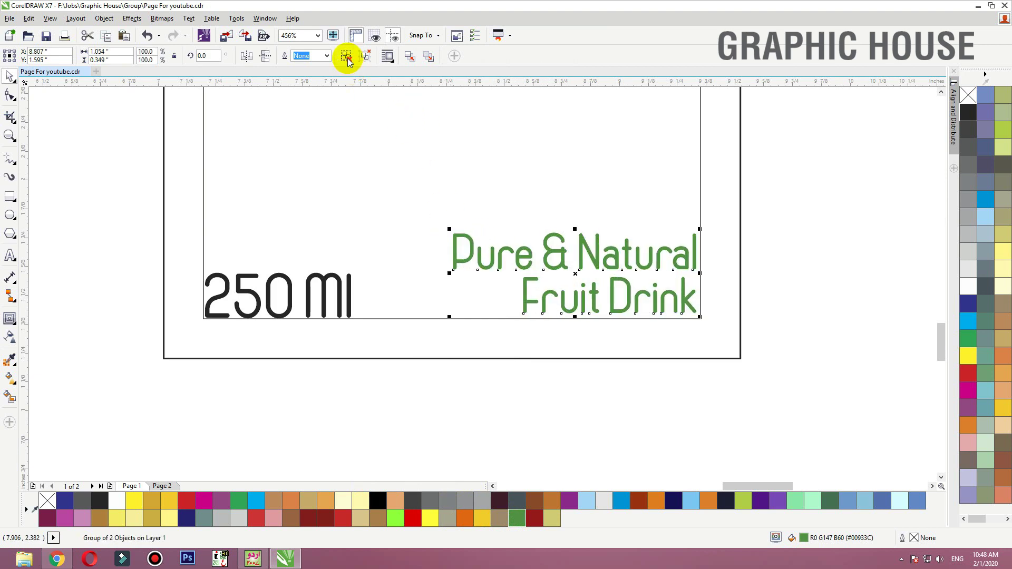
pyautogui.click(510, 296)
pyautogui.click(512, 358)
pyautogui.hotkey('shift', 'F2')
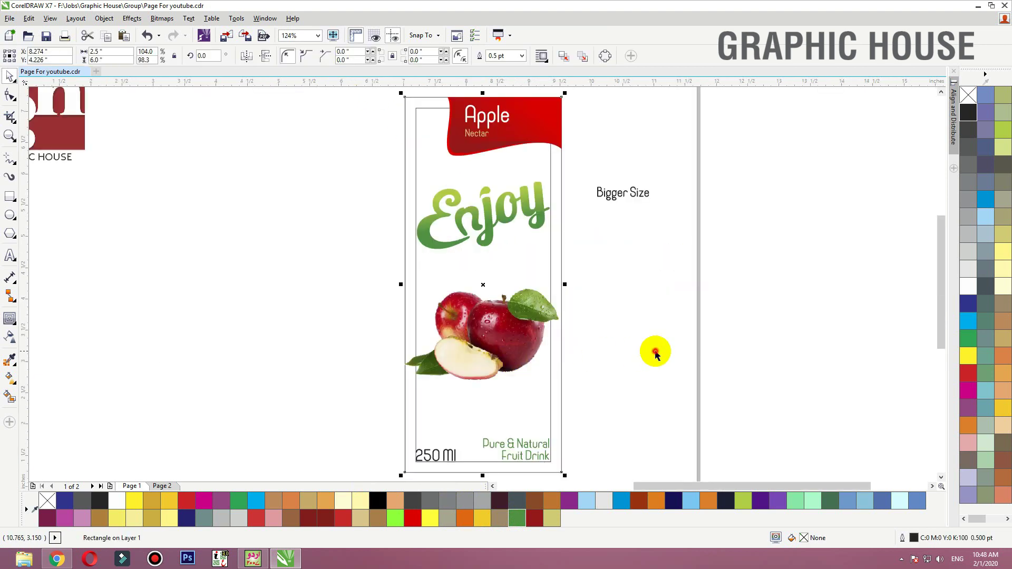
pyautogui.click(655, 351)
# Move "Bigger Size" to the empty area just left of the panel's upper part
pyautogui.click(464, 319)
pyautogui.click(507, 214)
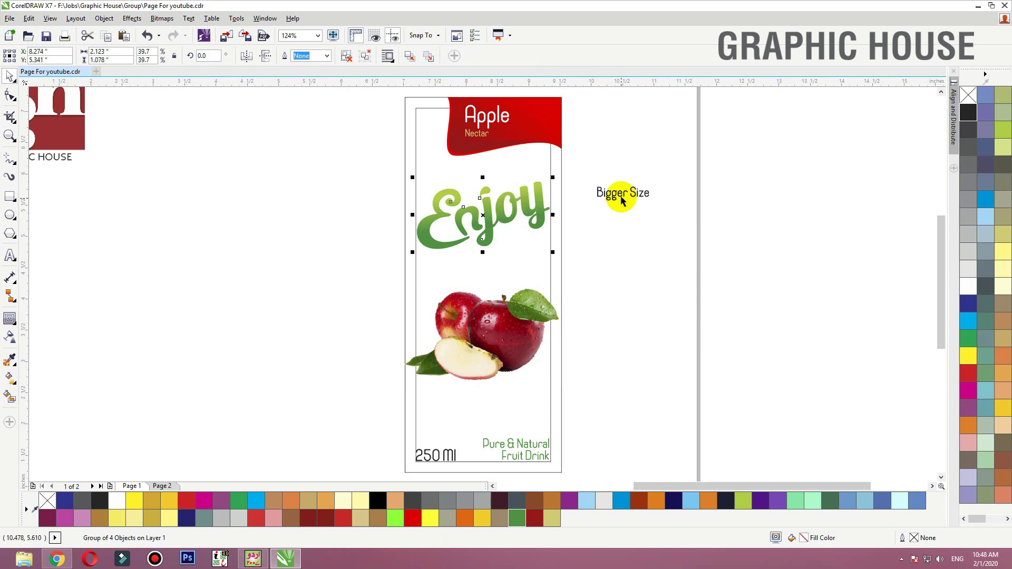
pyautogui.moveTo(618, 195); pyautogui.dragTo(364, 144)
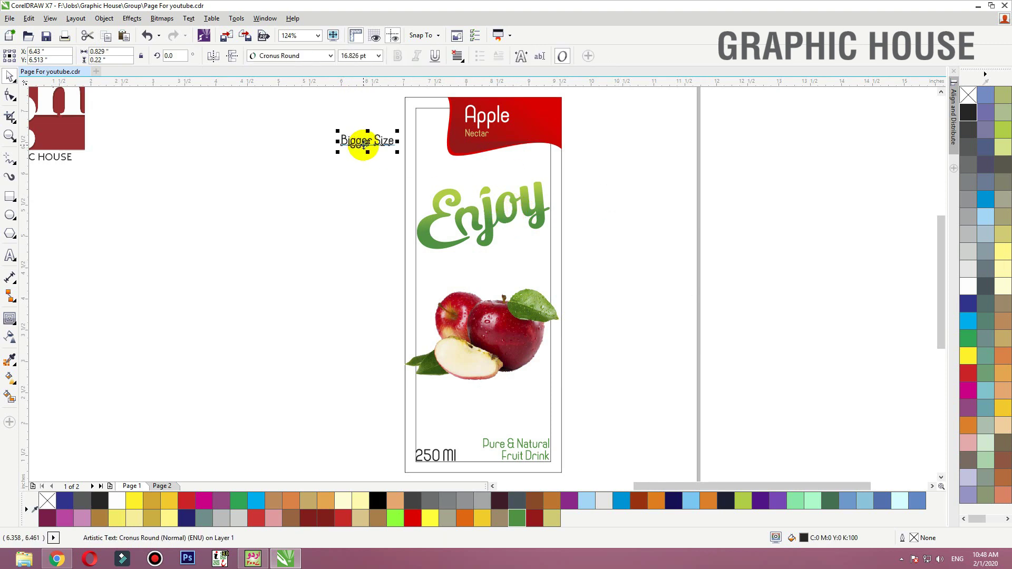
pyautogui.hotkey('shift', 'F2')
# Draw a narrow upright rectangle about 0.253 by 1.009 in hanging from the panel's top edge near its left side, filled green
pyautogui.click(10, 197)
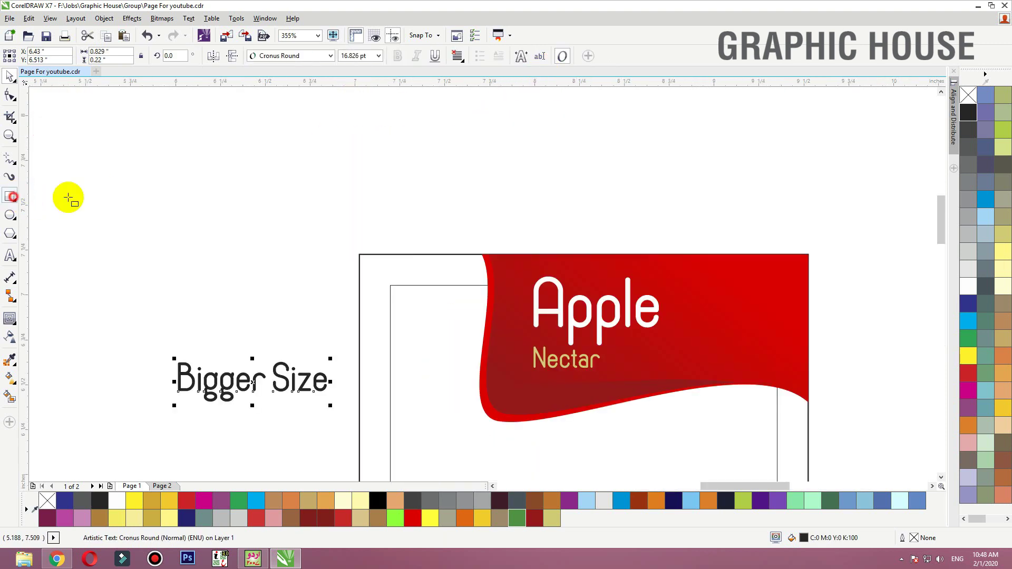
pyautogui.moveTo(394, 254)
pyautogui.mouseDown()
pyautogui.moveTo(429, 475)
pyautogui.moveTo(439, 413)
pyautogui.mouseUp()
pyautogui.press('space')
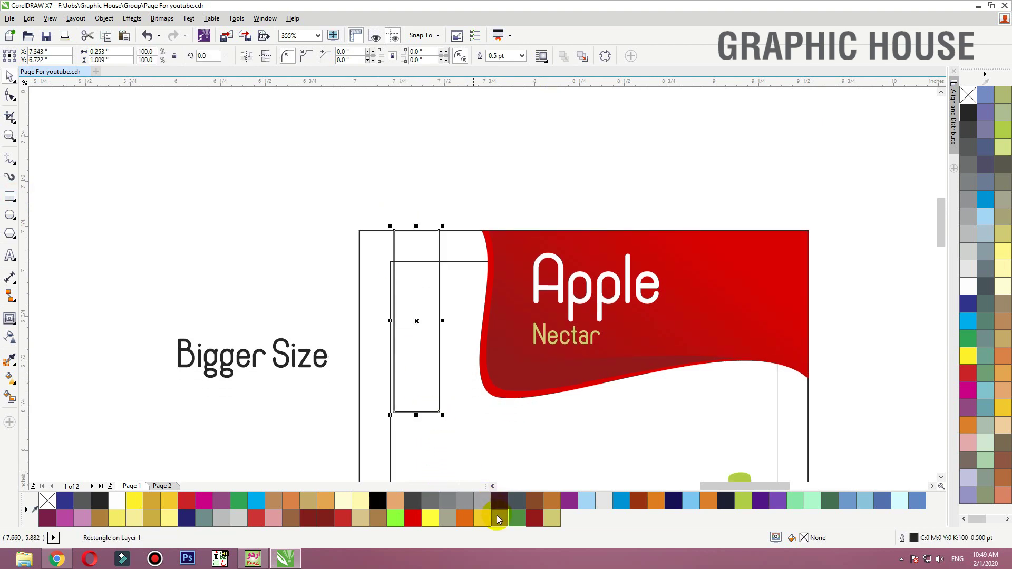
pyautogui.click(515, 521)
# Rotate the "Bigger Size" text by 90 degrees
pyautogui.click(252, 356)
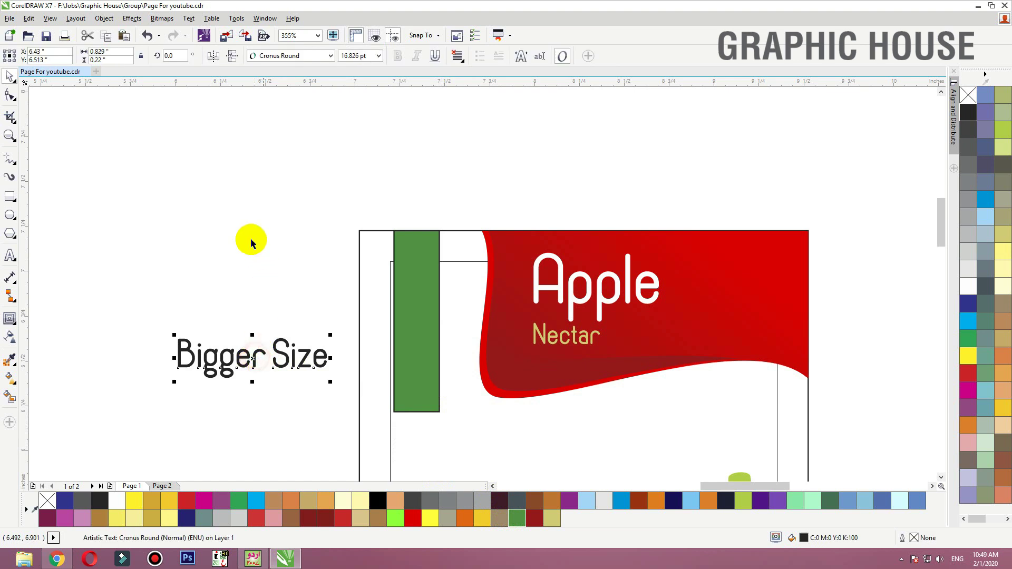
pyautogui.moveTo(178, 58); pyautogui.dragTo(136, 58)
pyautogui.write('90')
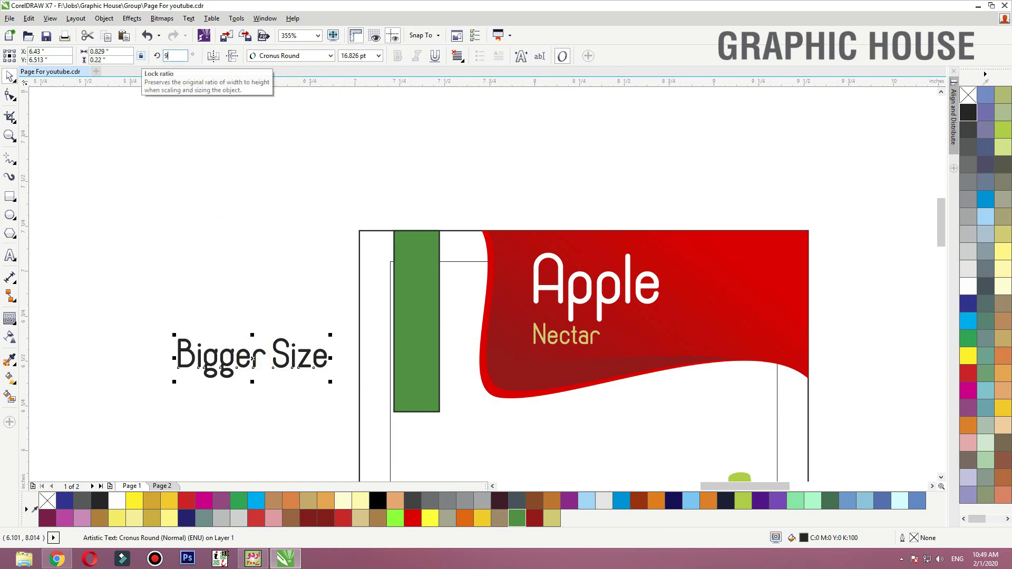
pyautogui.press('Return')
pyautogui.press('Return')
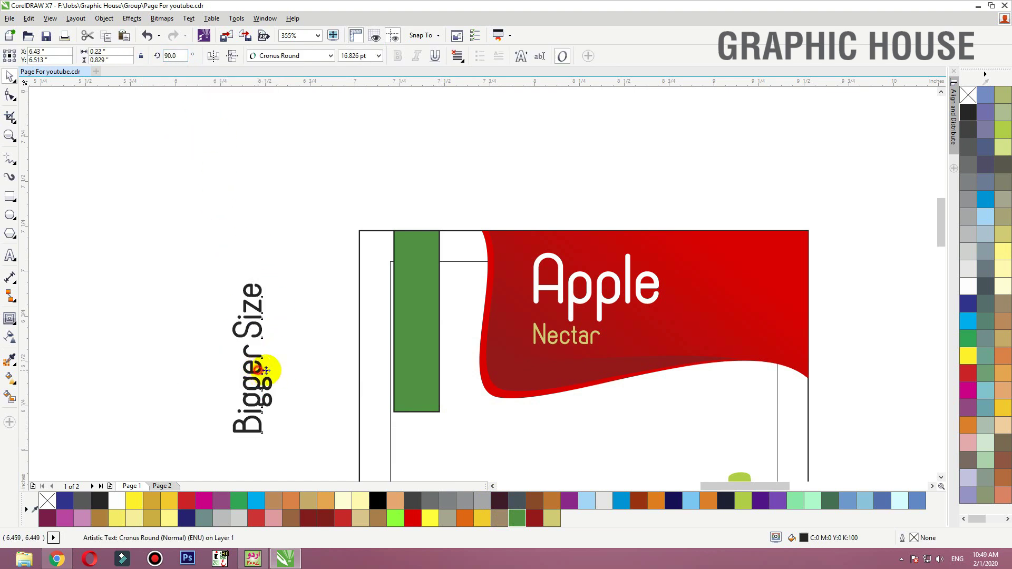
# Place the vertical "Bigger Size" text in front of the green rectangle, fill it white and scale it down slightly to fit
pyautogui.moveTo(266, 370); pyautogui.dragTo(423, 346)
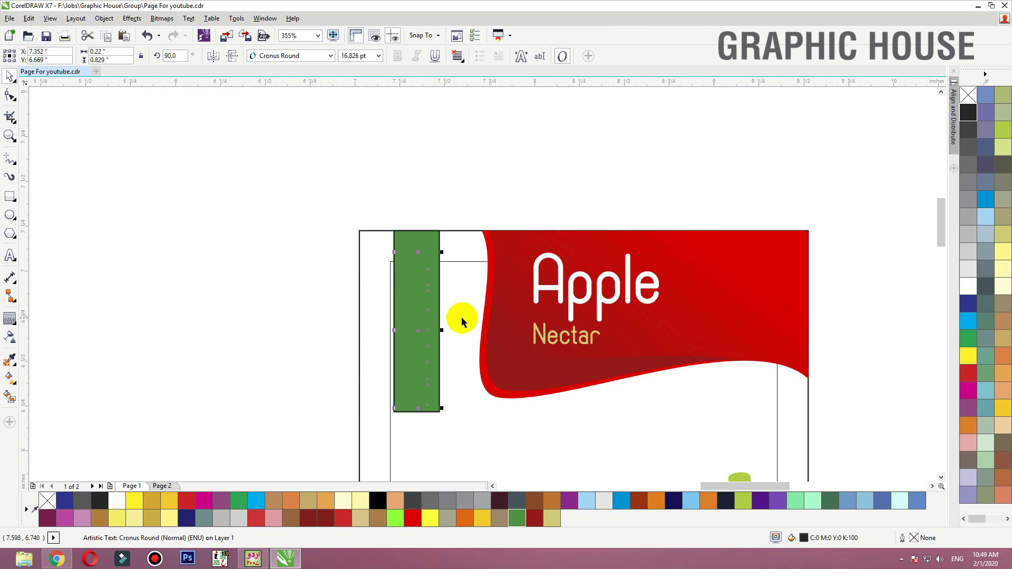
pyautogui.hotkey('shift', 'pageup')
pyautogui.click(969, 287)
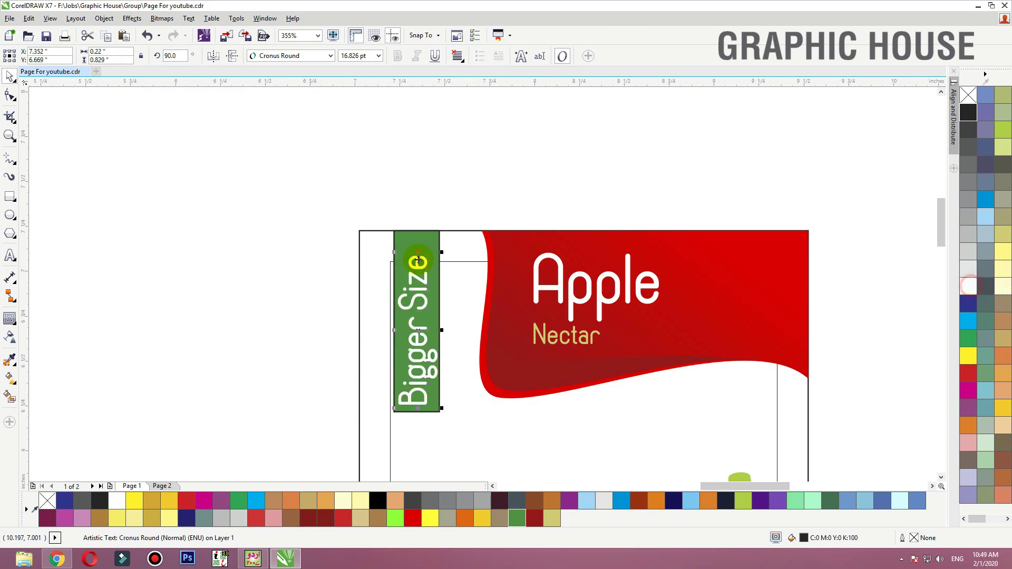
pyautogui.scroll(2, 332, 408)
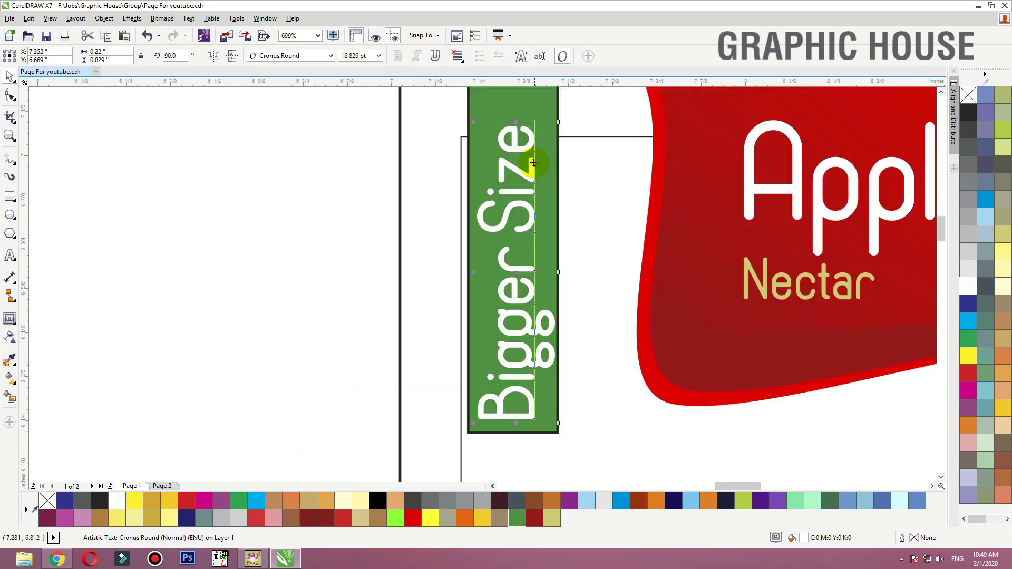
pyautogui.moveTo(558, 123); pyautogui.dragTo(553, 127)
# Remove the outline from the green rectangle behind "Bigger Size"
pyautogui.click(555, 138)
pyautogui.hotkey('shift', 'F2')
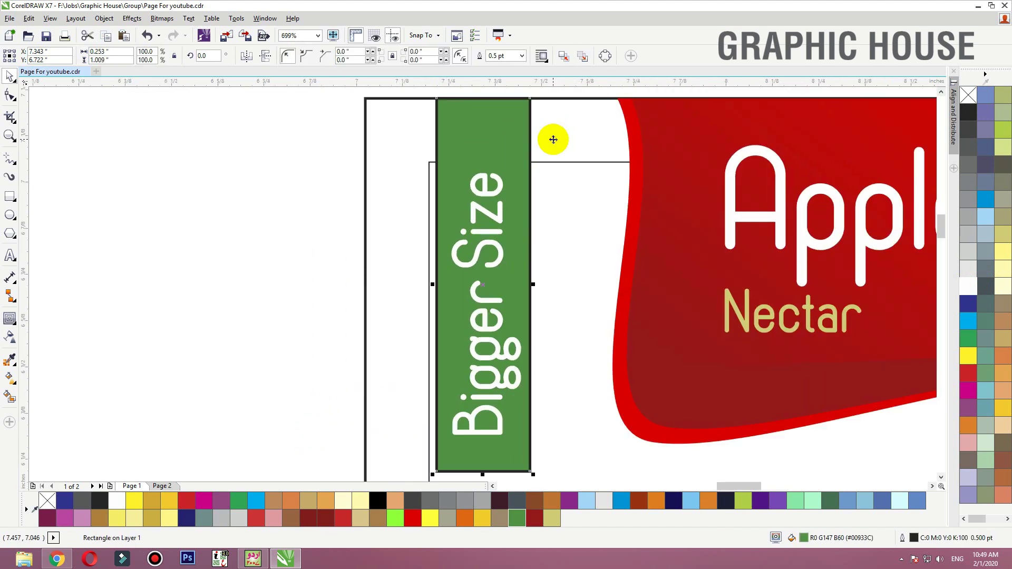
pyautogui.moveTo(477, 148)
pyautogui.mouseDown()
pyautogui.moveTo(436, 143)
pyautogui.moveTo(462, 144)
pyautogui.mouseUp()
pyautogui.rightClick(968, 95)
pyautogui.scroll(-2, 504, 215)
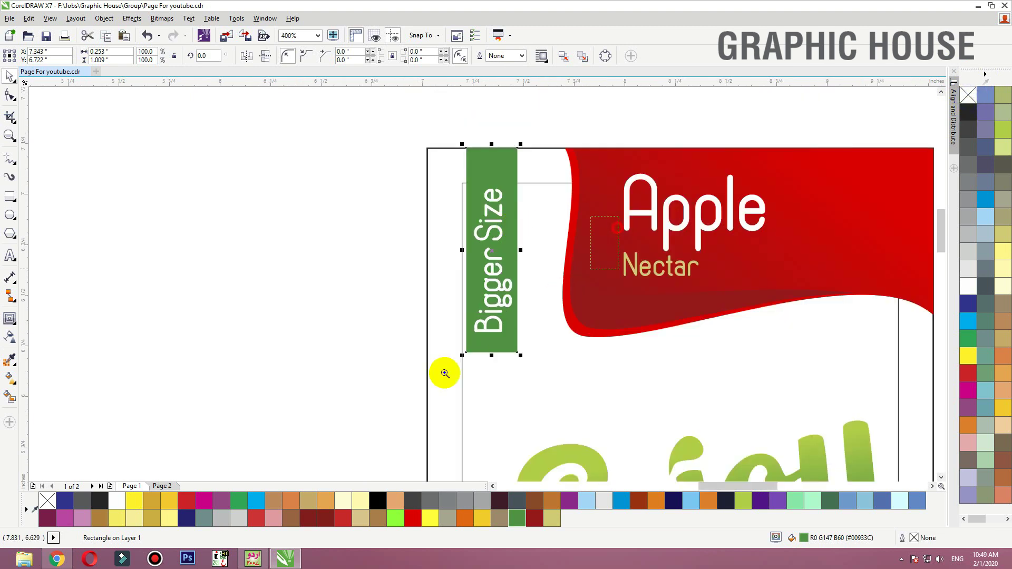
# Convert the green rectangle to curves and raise its lower-right node slightly to give it a slanted bottom edge
pyautogui.scroll(3, 496, 327)
pyautogui.click(10, 98)
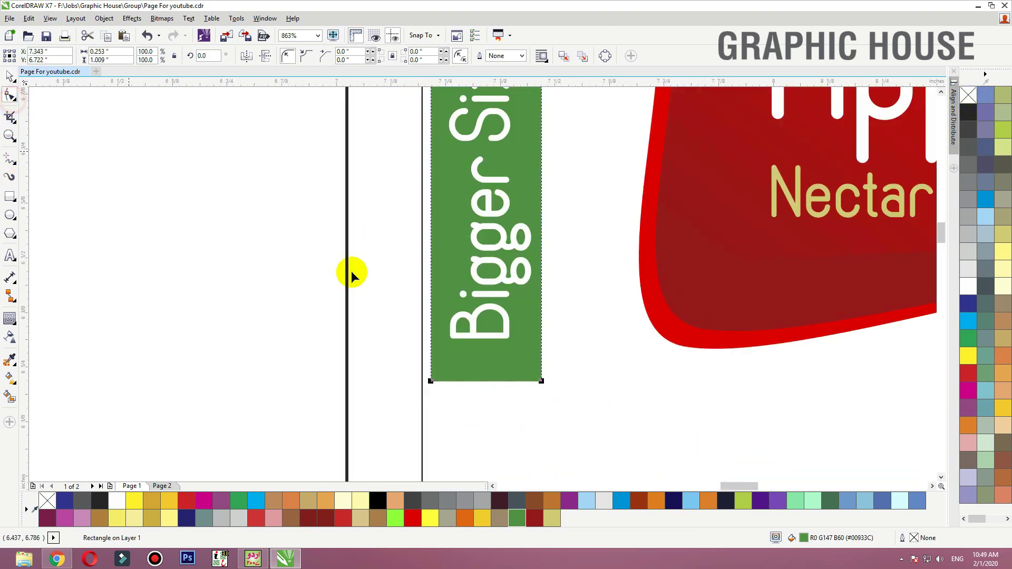
pyautogui.click(604, 57)
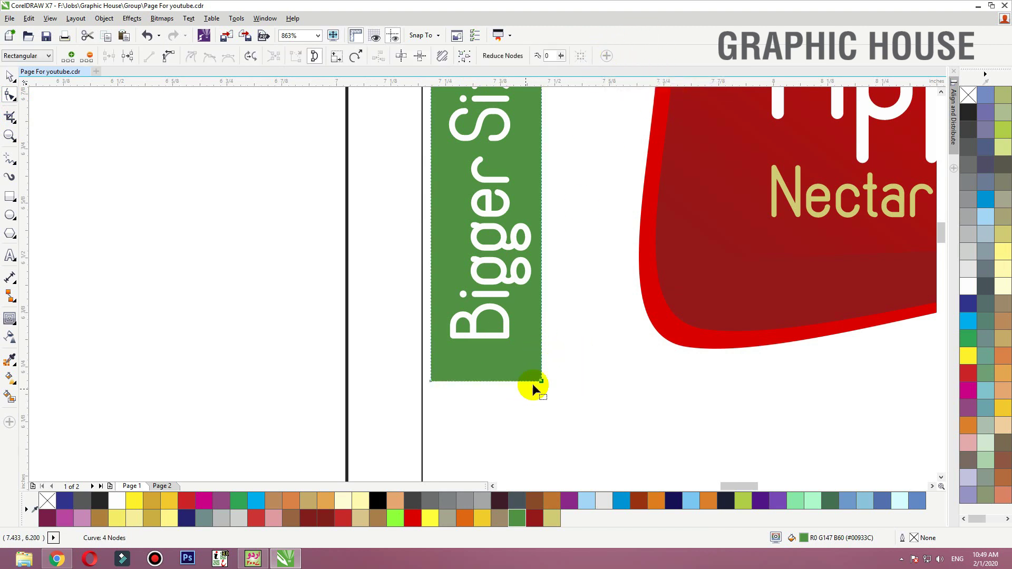
pyautogui.moveTo(541, 380); pyautogui.dragTo(542, 360)
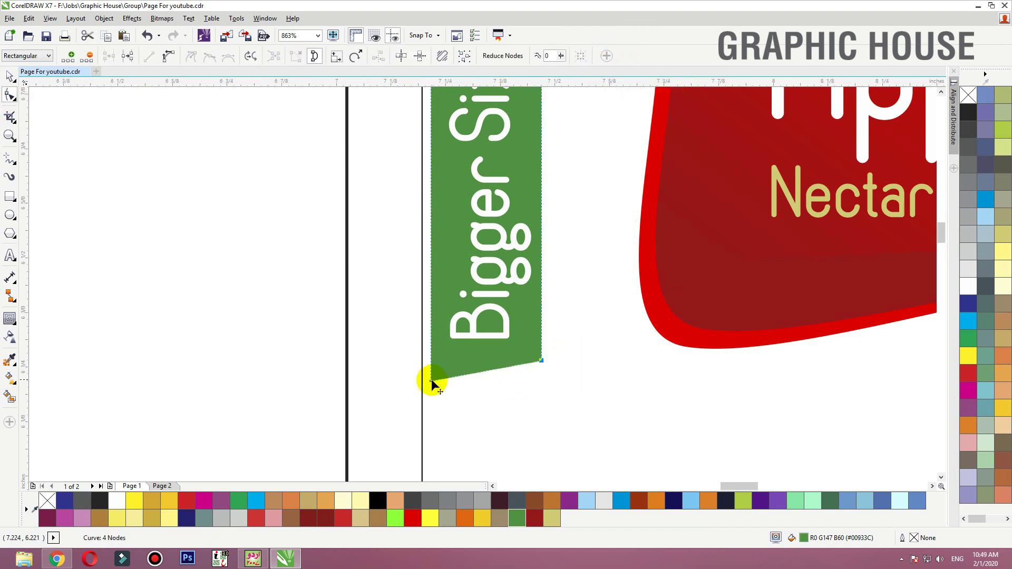
pyautogui.scroll(-3, 452, 226)
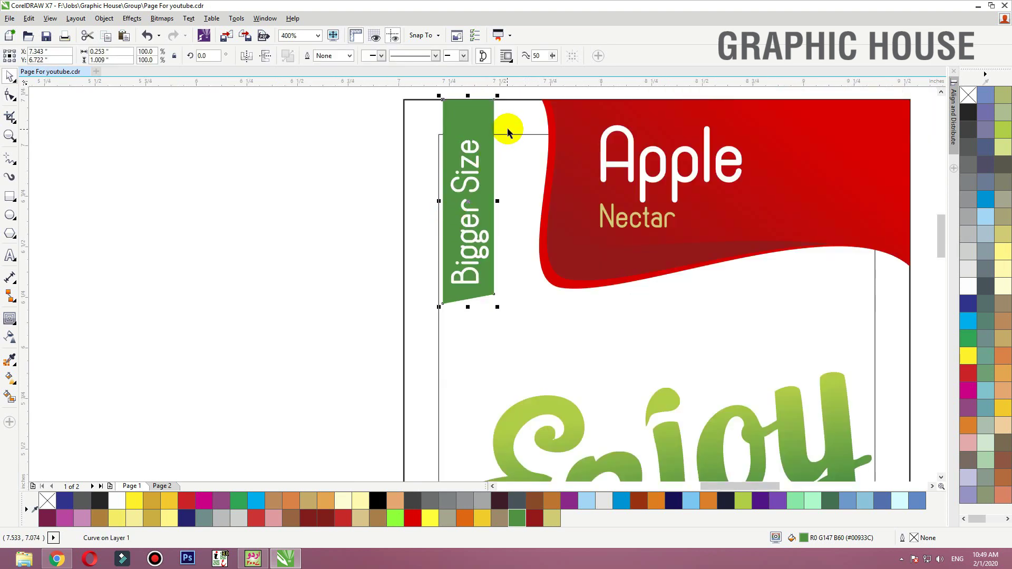
pyautogui.click(508, 129)
pyautogui.click(511, 99)
pyautogui.hotkey('shift', 'F2')
pyautogui.click(612, 162)
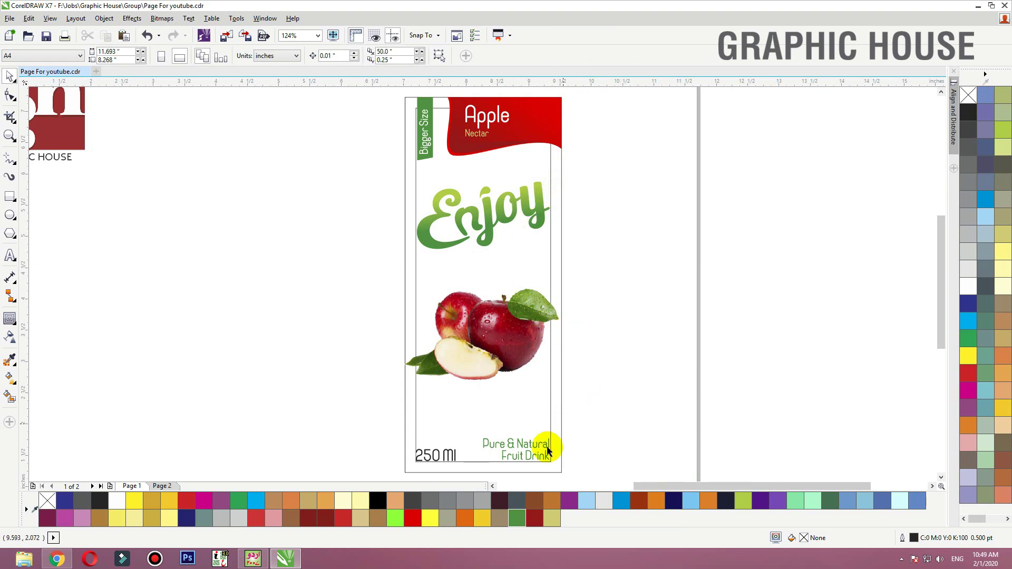
# Move "Pure & Natural" beneath the "Enjoy" lettering and shift the apple picture slightly down
pyautogui.moveTo(528, 450); pyautogui.dragTo(481, 261)
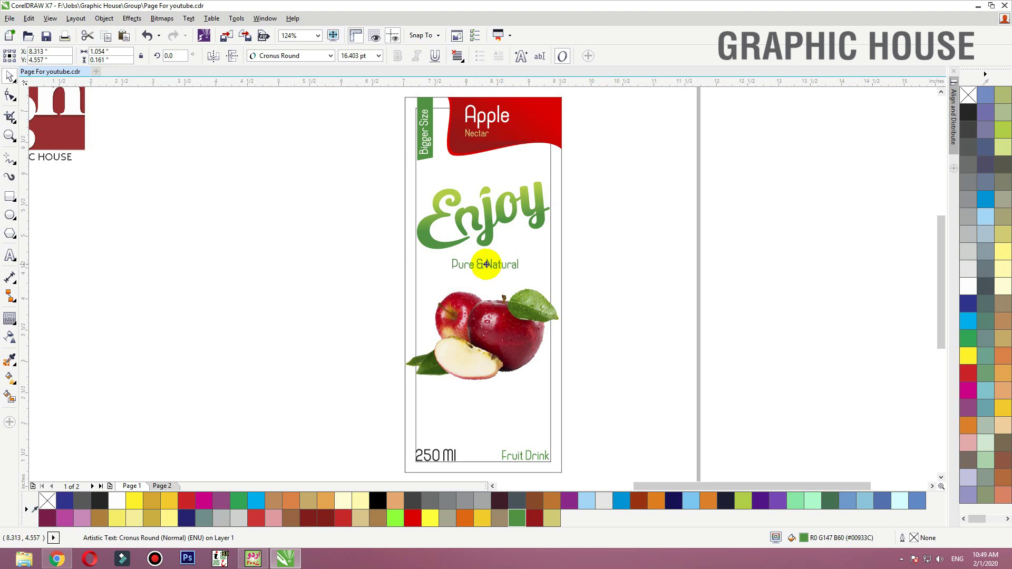
pyautogui.click(493, 323)
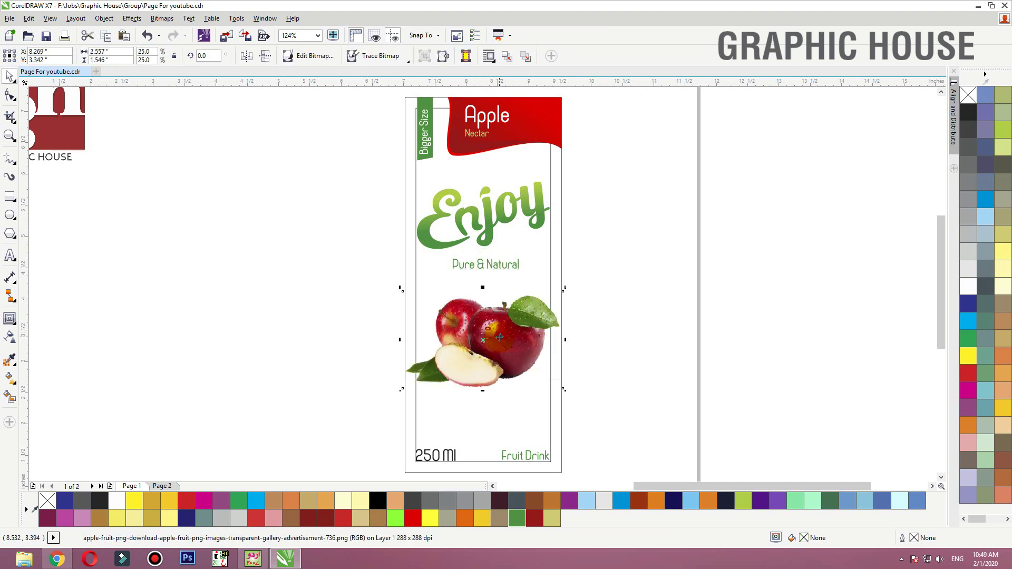
pyautogui.moveTo(500, 341); pyautogui.dragTo(498, 346)
# Draw a band about 2.5 by 0.309 in across the full panel width at "Pure & Natural", filled black without an outline
pyautogui.moveTo(698, 163); pyautogui.dragTo(335, 339)
pyautogui.click(423, 314)
pyautogui.press('F2')
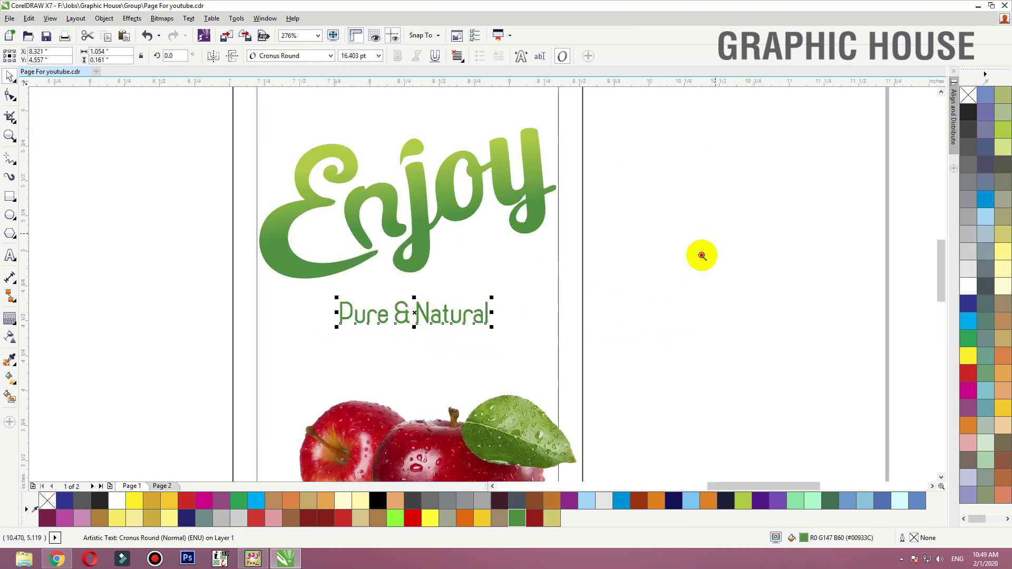
pyautogui.moveTo(715, 238); pyautogui.dragTo(214, 421)
pyautogui.click(9, 195)
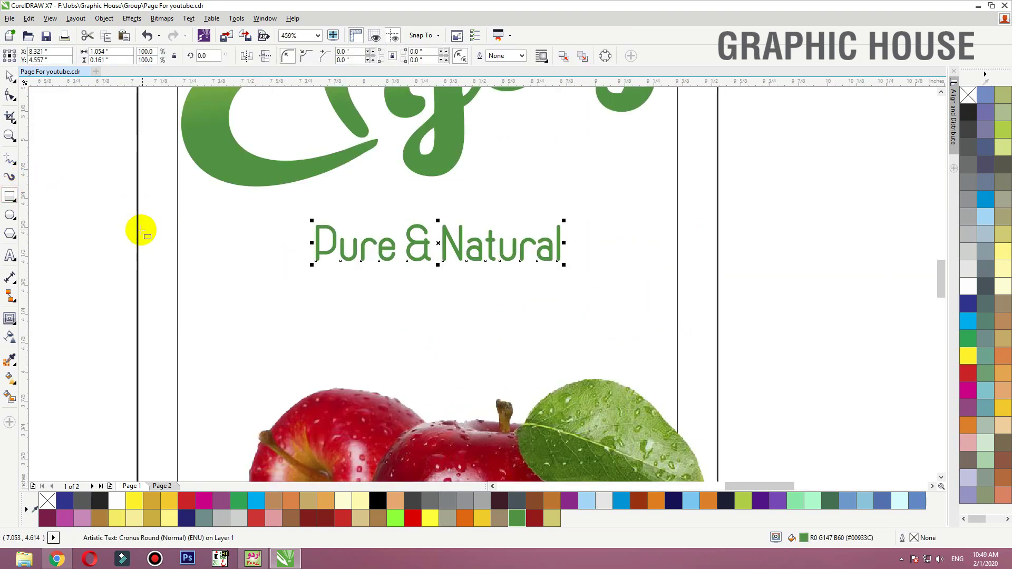
pyautogui.moveTo(137, 230)
pyautogui.mouseDown()
pyautogui.moveTo(716, 290)
pyautogui.moveTo(718, 302)
pyautogui.mouseUp()
pyautogui.press('space')
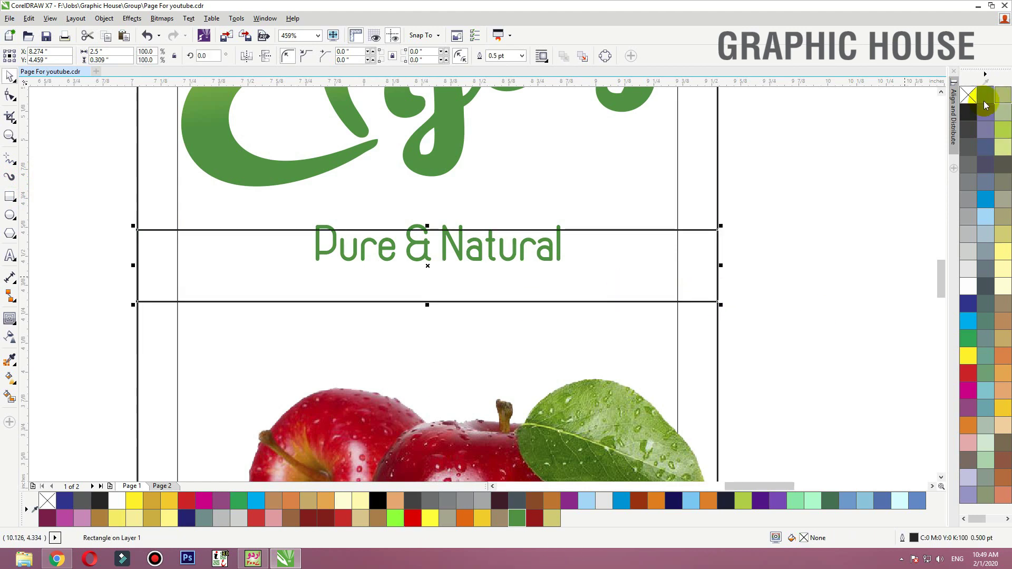
pyautogui.click(1003, 136)
pyautogui.rightClick(967, 95)
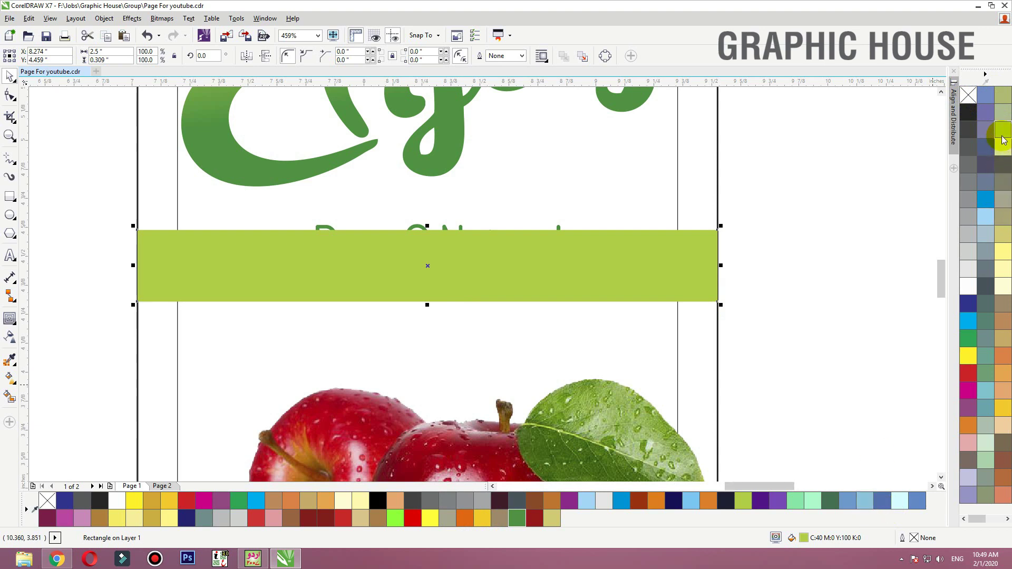
pyautogui.click(968, 112)
# Bring "Pure & Natural" to the front, fill it white and center it horizontally and vertically on the black band
pyautogui.moveTo(826, 165); pyautogui.dragTo(230, 345)
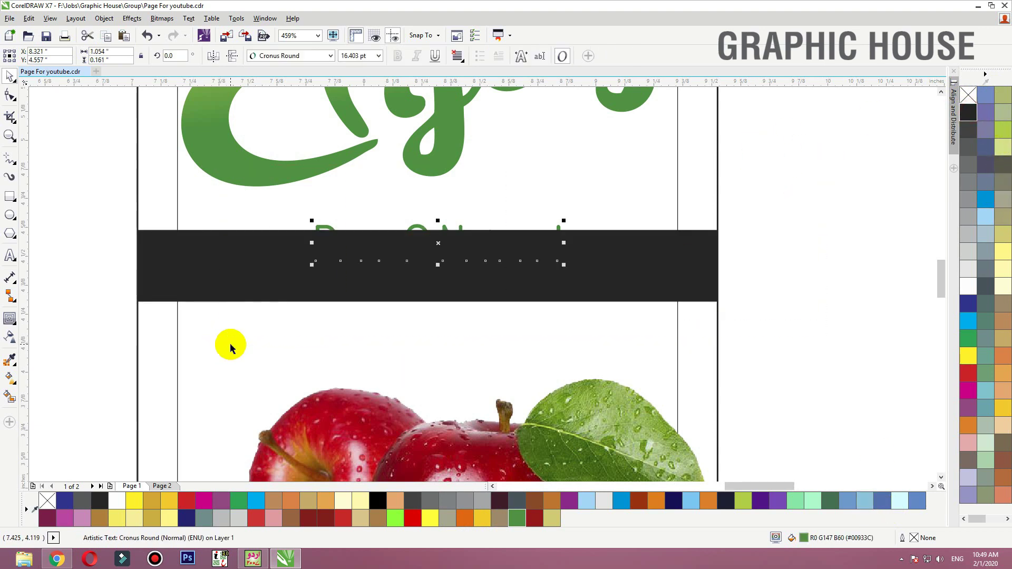
pyautogui.hotkey('shift', 'pageup')
pyautogui.click(969, 285)
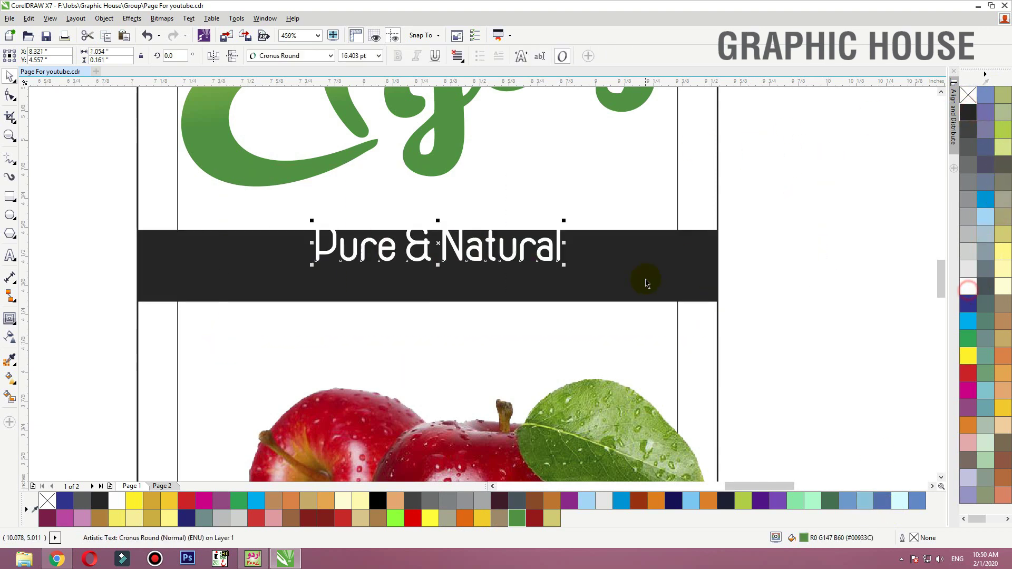
pyautogui.keyDown('shift'); pyautogui.click(644, 278); pyautogui.keyUp('shift')
pyautogui.press('e')
pyautogui.press('c')
pyautogui.click(797, 235)
# Enlarge "Pure & Natural" slightly about its center and shift it down together with the black band
pyautogui.click(551, 256)
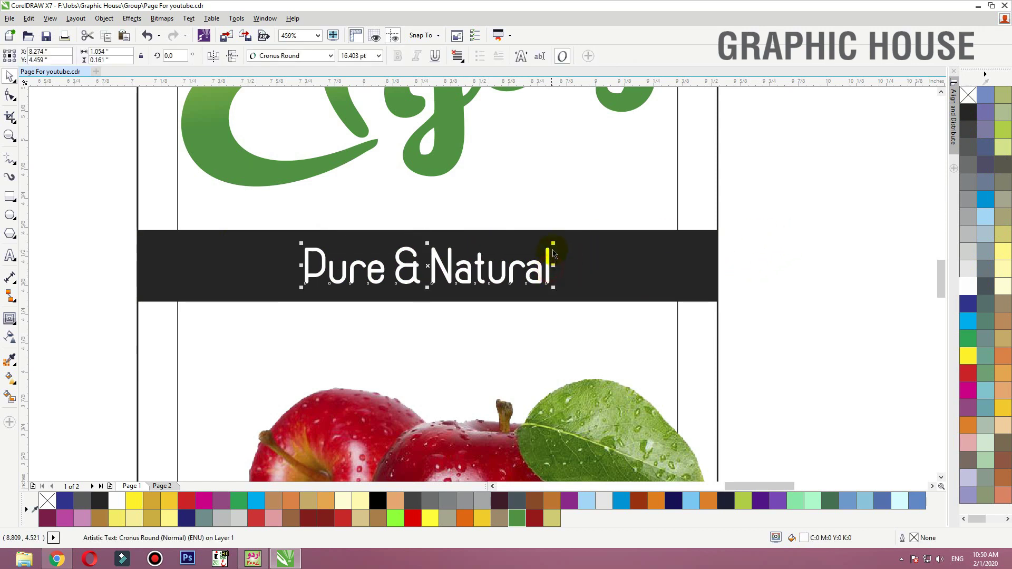
pyautogui.moveTo(559, 243); pyautogui.dragTo(594, 282)
pyautogui.keyDown('shift'); pyautogui.click(580, 254); pyautogui.keyUp('shift')
pyautogui.click(717, 230)
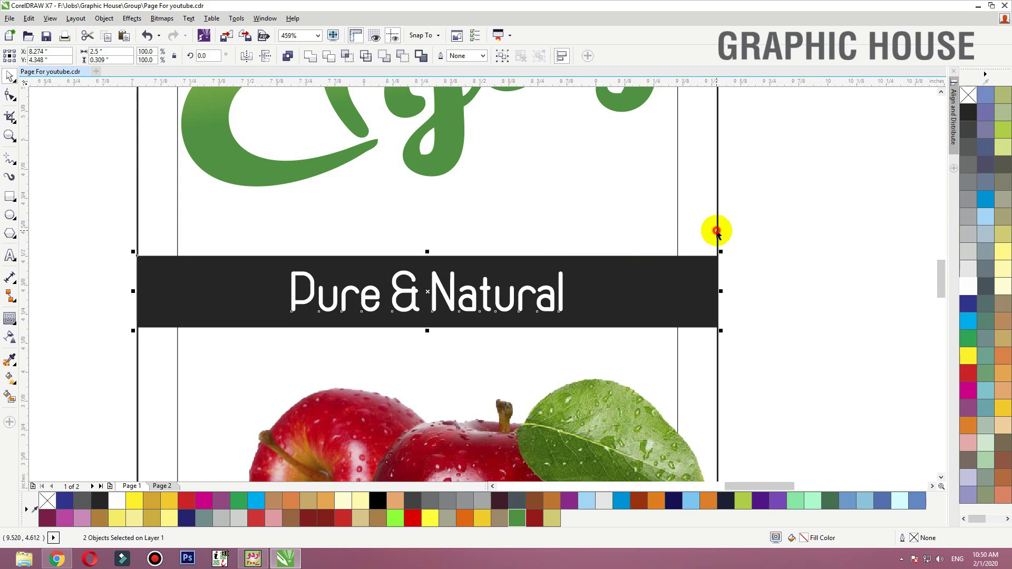
pyautogui.hotkey('shift', 'F2')
# Move the black band and its text up slightly, closer beneath the "Enjoy" lettering
pyautogui.click(731, 249)
pyautogui.click(517, 279)
pyautogui.keyDown('shift'); pyautogui.click(531, 278); pyautogui.keyUp('shift')
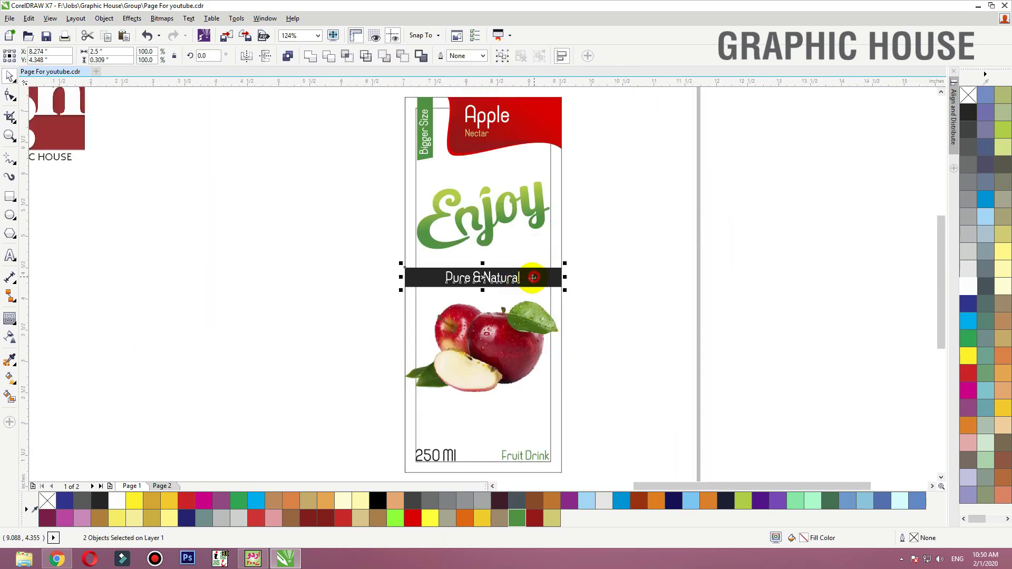
pyautogui.moveTo(531, 278); pyautogui.dragTo(530, 269)
pyautogui.click(602, 259)
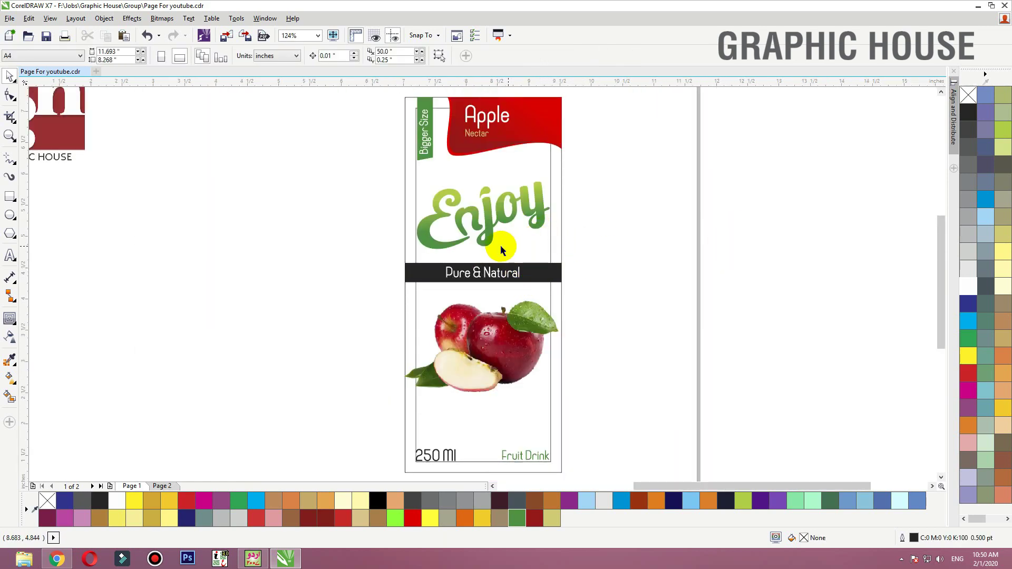
# Enlarge "Fruit Drink" to about 17.9 pt, keeping its right end at the panel's inner margin
pyautogui.click(625, 268)
pyautogui.click(521, 340)
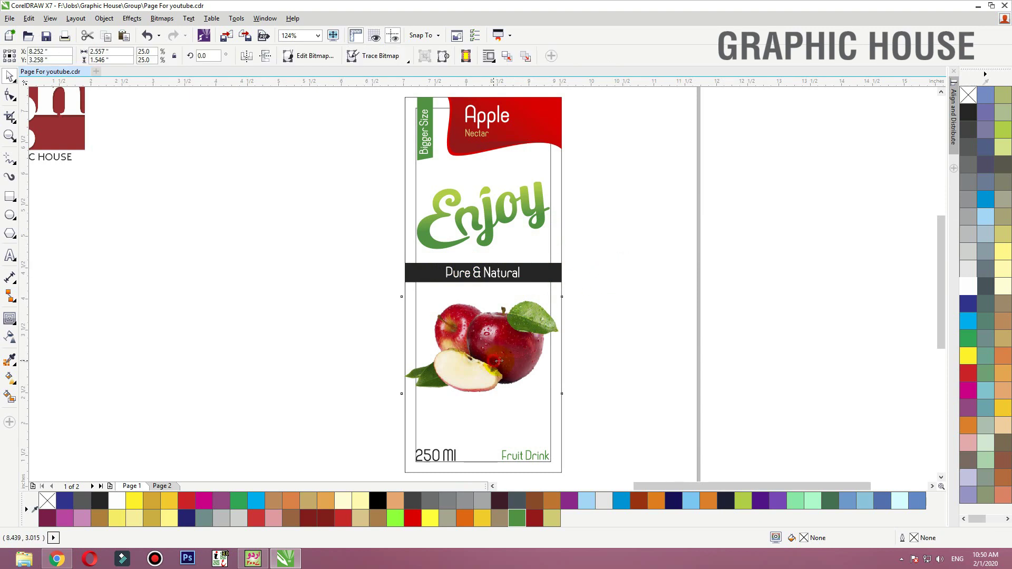
pyautogui.click(590, 349)
pyautogui.press('F2')
pyautogui.moveTo(632, 276); pyautogui.dragTo(439, 416)
pyautogui.moveTo(338, 457); pyautogui.dragTo(318, 480)
pyautogui.click(559, 372)
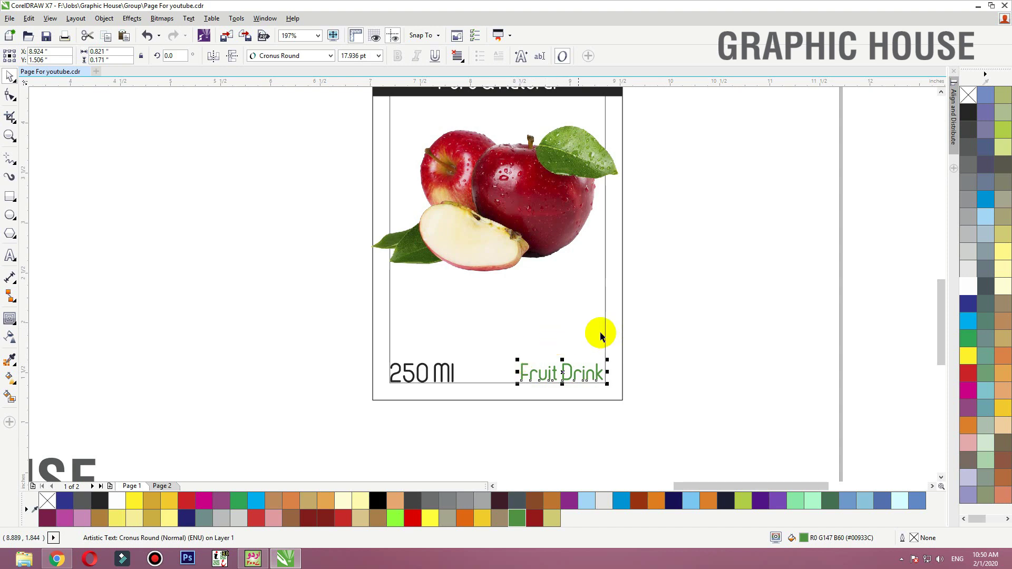
pyautogui.click(621, 326)
pyautogui.scroll(-2, 623, 321)
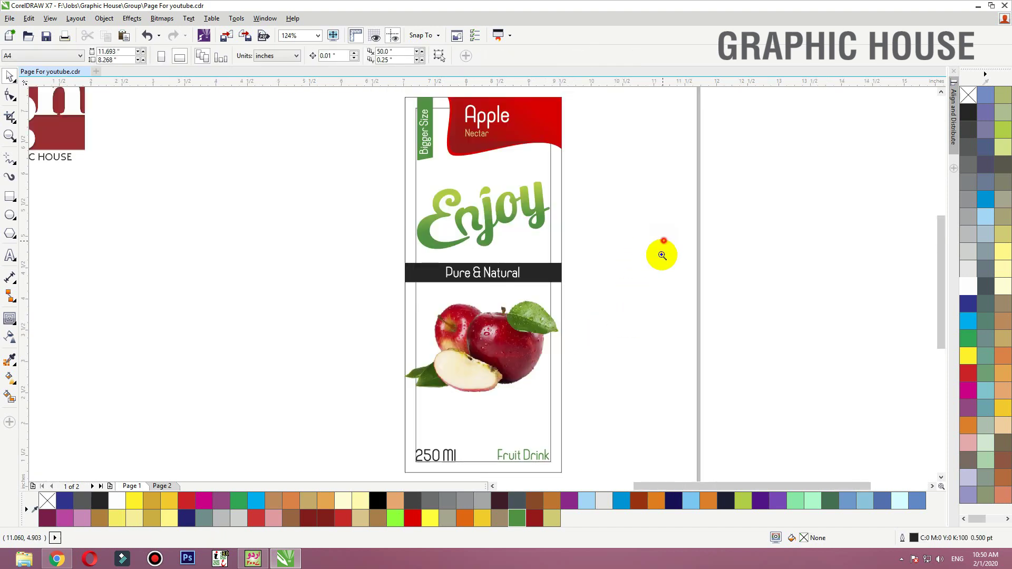
pyautogui.scroll(2, 313, 478)
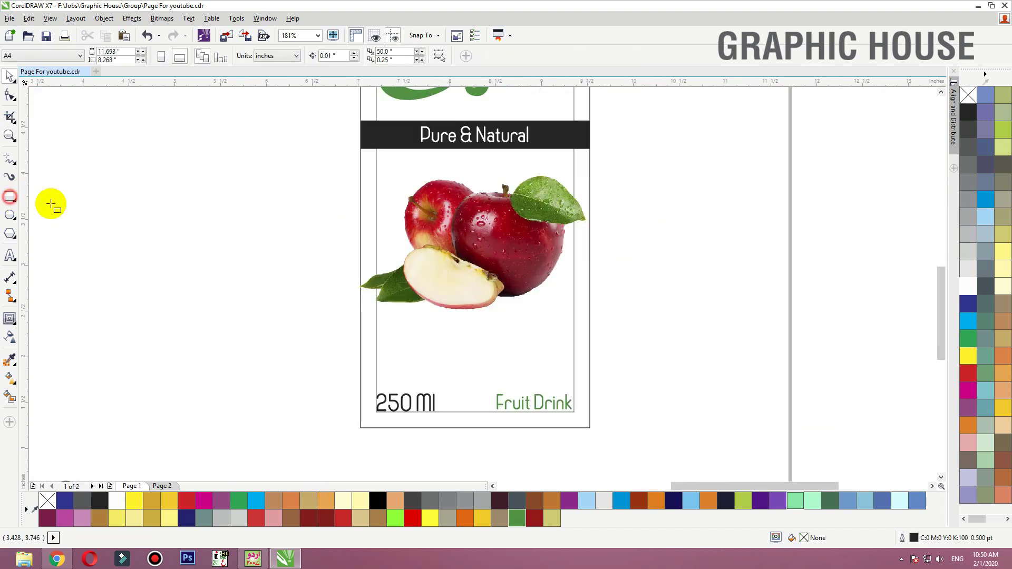
pyautogui.moveTo(589, 170); pyautogui.dragTo(357, 347)
pyautogui.press('Delete')
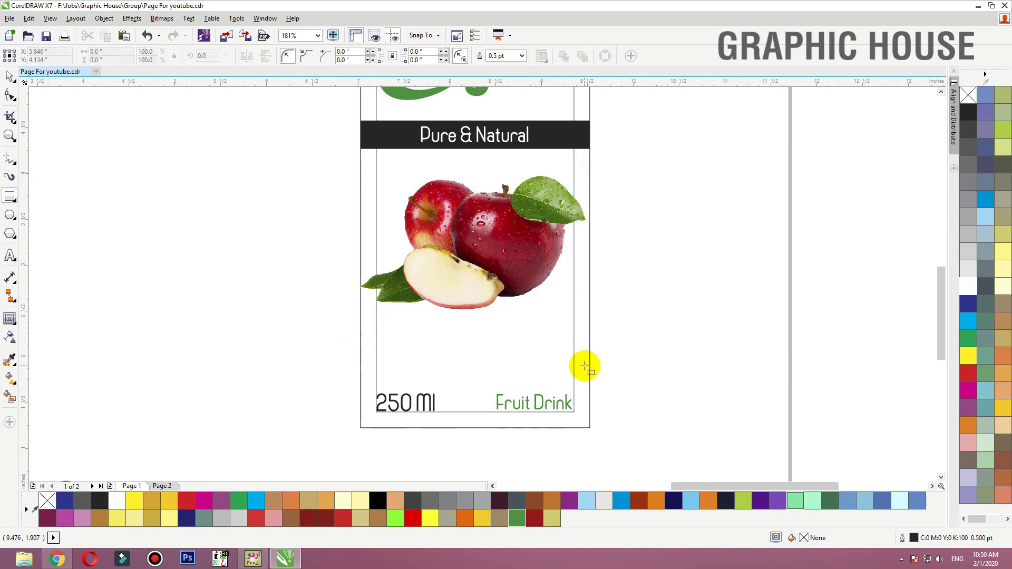
pyautogui.press('space')
pyautogui.click(589, 364)
pyautogui.hotkey('shift', 'F2')
# Remove the outline from the inner margin rectangle of the front panel
pyautogui.click(592, 341)
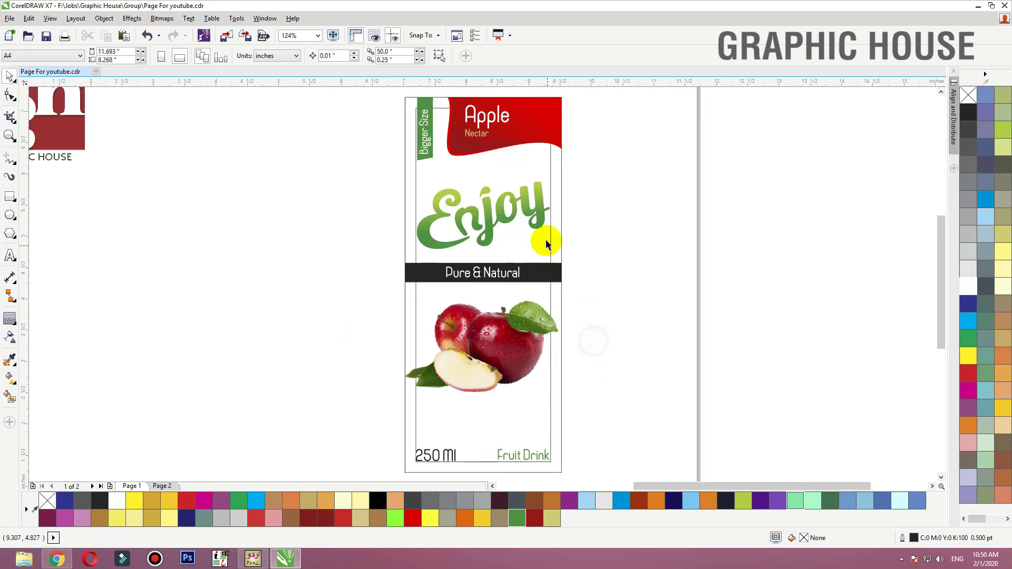
pyautogui.click(551, 244)
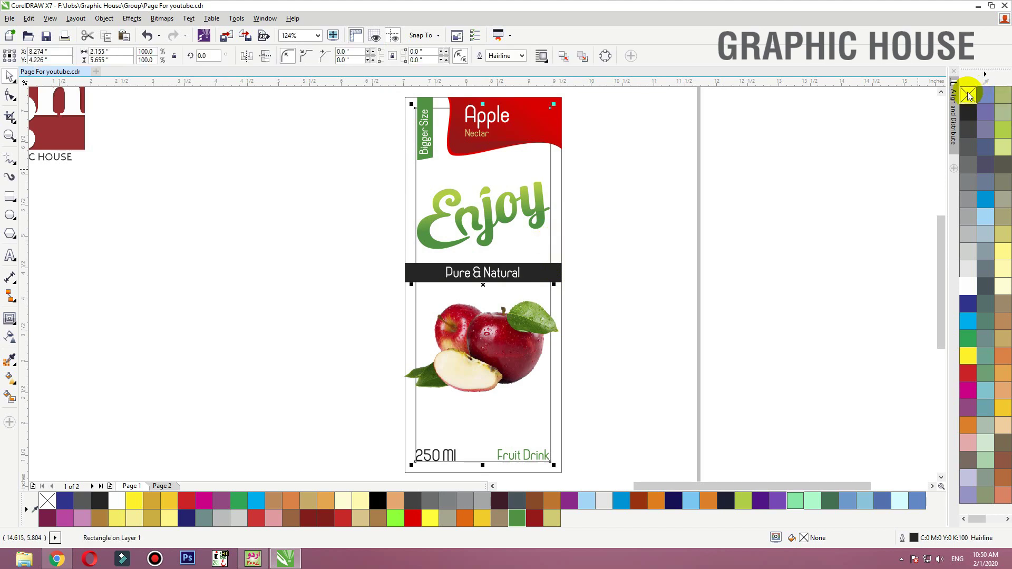
pyautogui.click(681, 199)
# Move the apple picture down slightly, away from the black "Pure & Natural" band
pyautogui.click(471, 362)
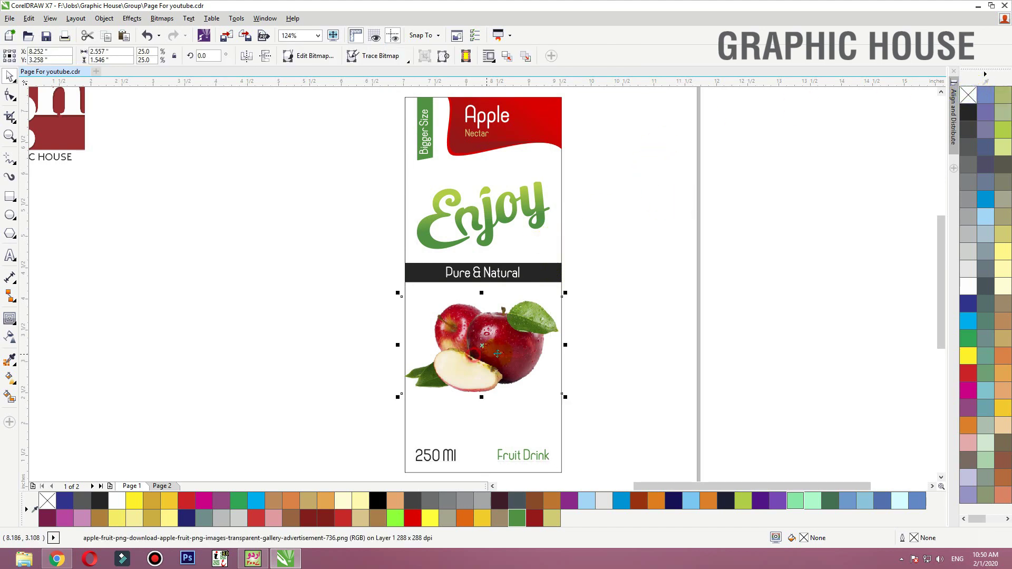
pyautogui.click(595, 262)
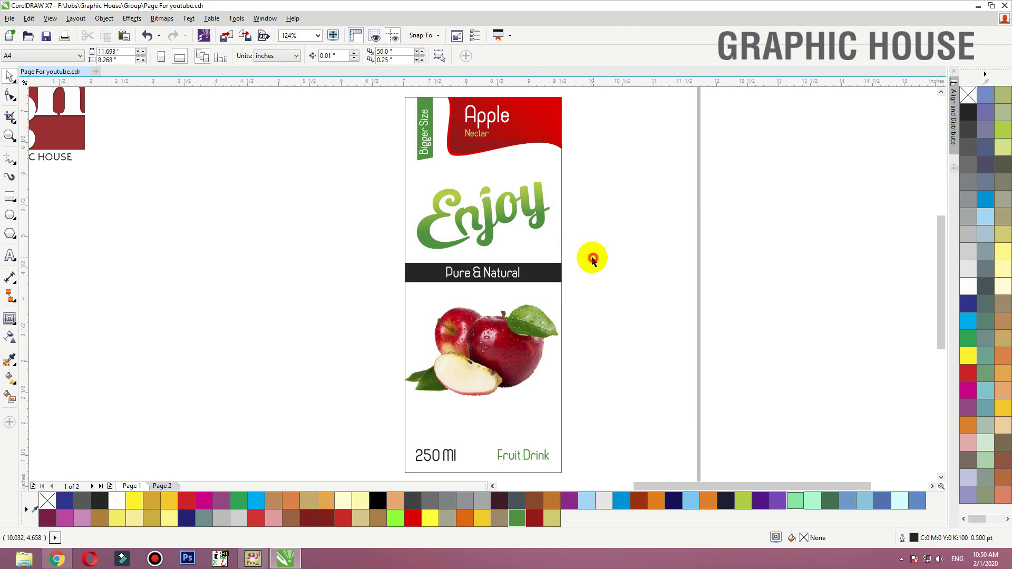
pyautogui.click(495, 231)
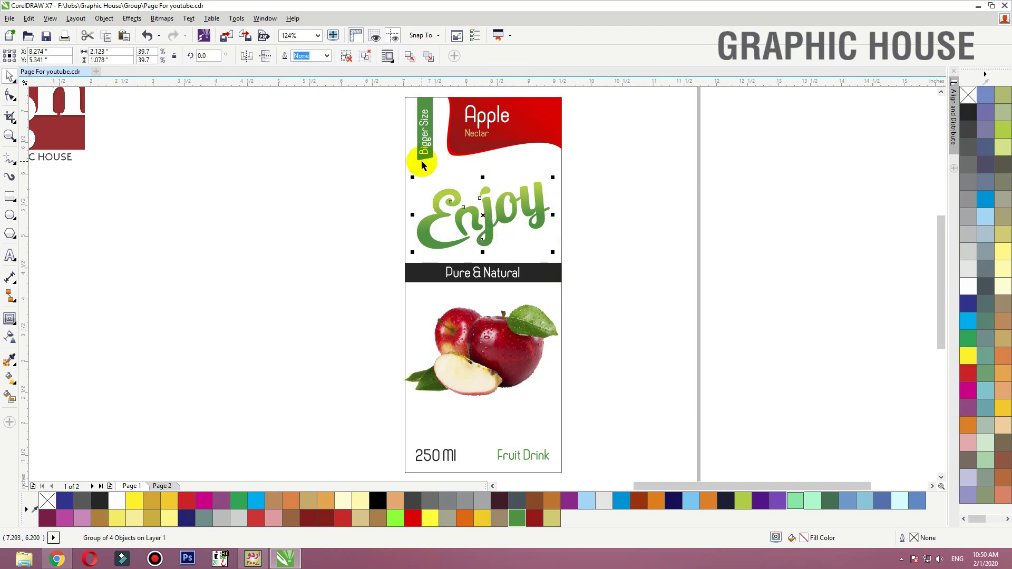
pyautogui.click(207, 200)
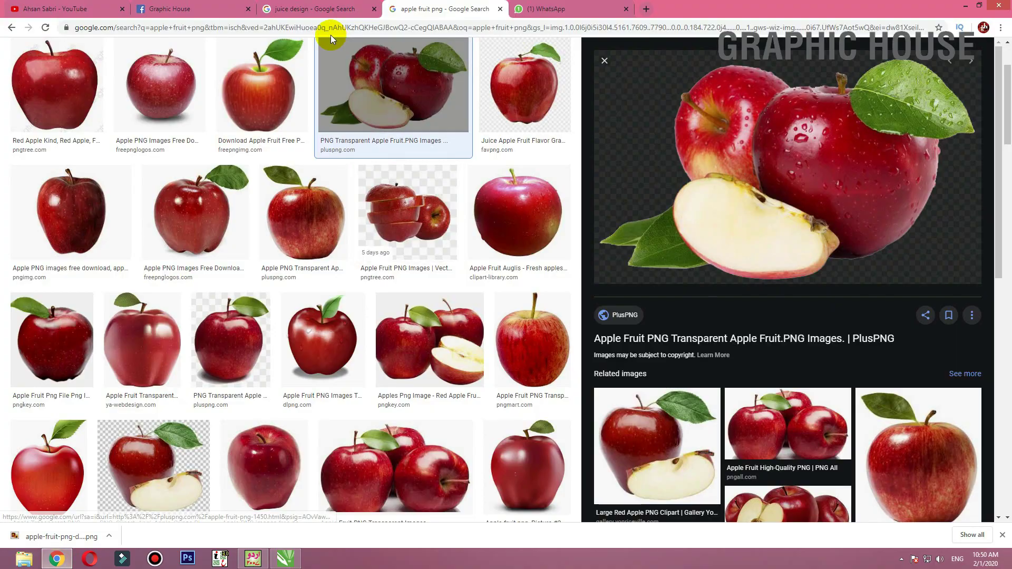
# Switch to Chrome and search Google Images for "red background"
pyautogui.click(566, 5)
pyautogui.click(311, 9)
pyautogui.click(327, 29)
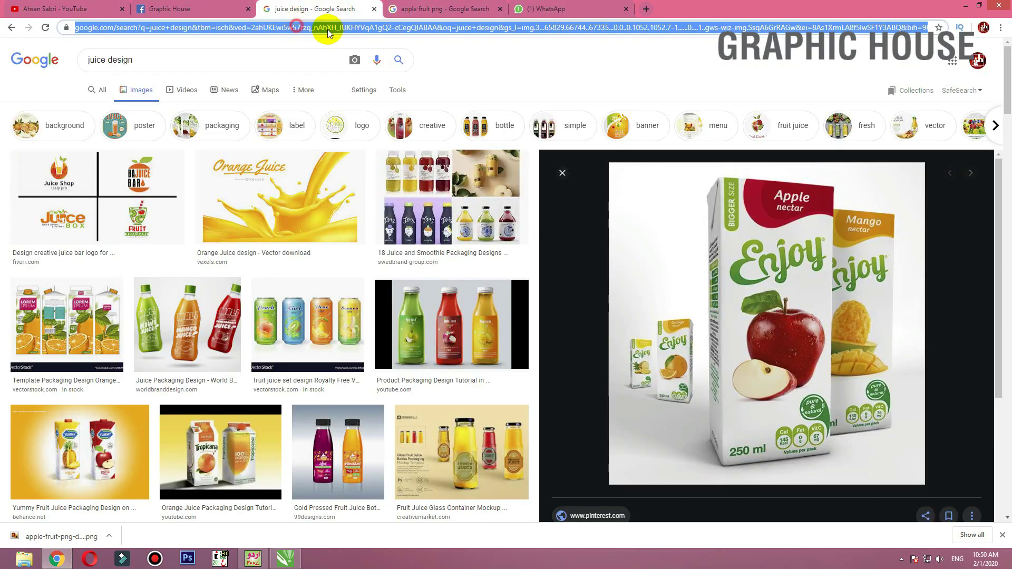
pyautogui.write('red b')
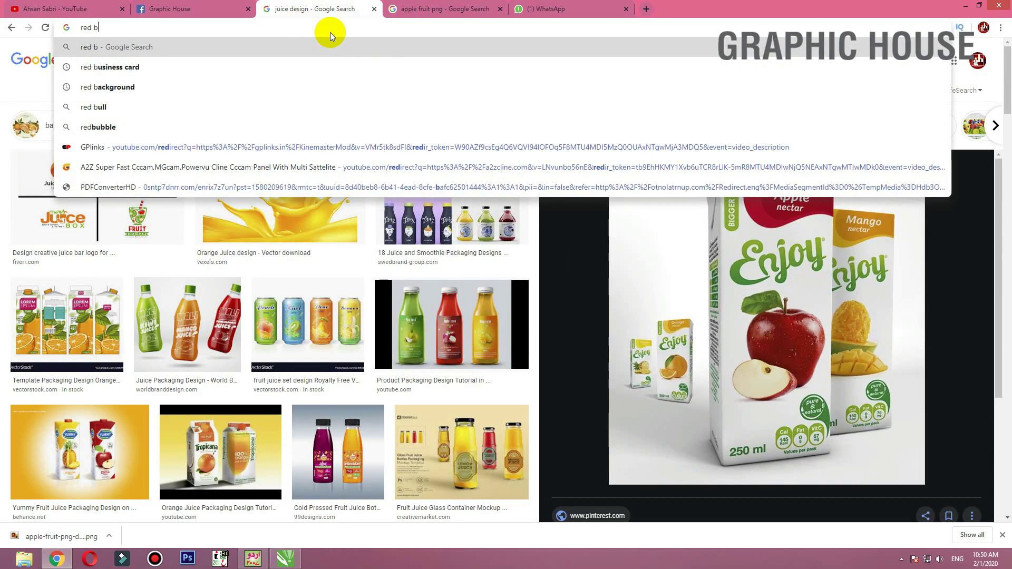
pyautogui.press('Down')
pyautogui.press('Down')
pyautogui.press('Down')
pyautogui.press('Up')
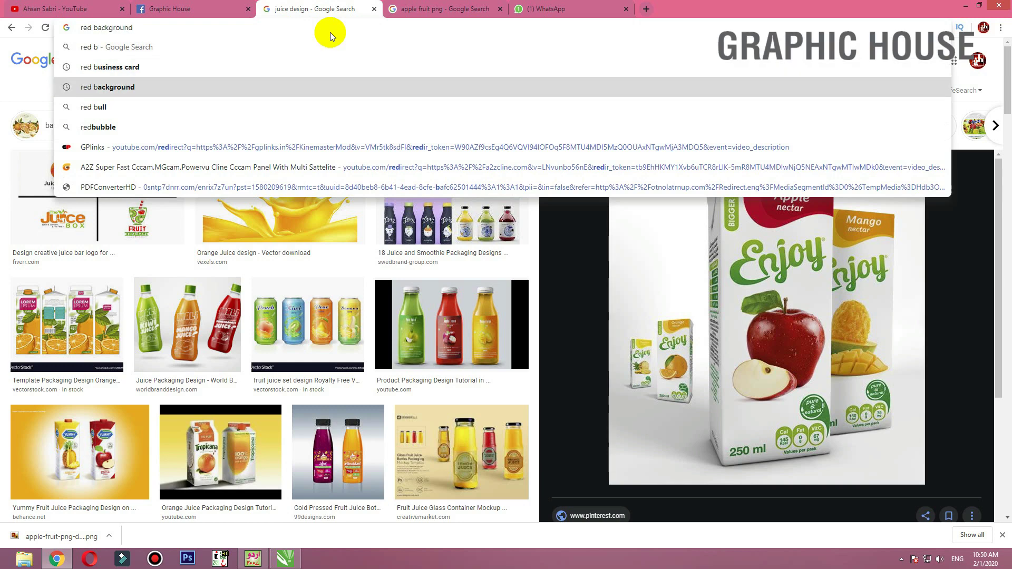
pyautogui.press('Return')
pyautogui.click(143, 89)
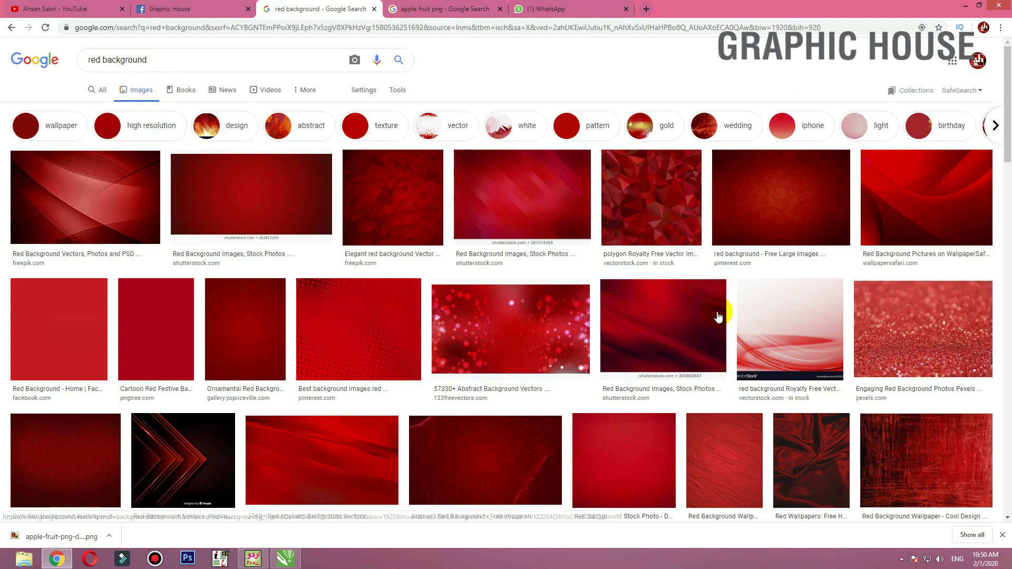
# Look through the red background image results for a wavy design suited to the bottom of the panel
pyautogui.scroll(-4, 783, 334)
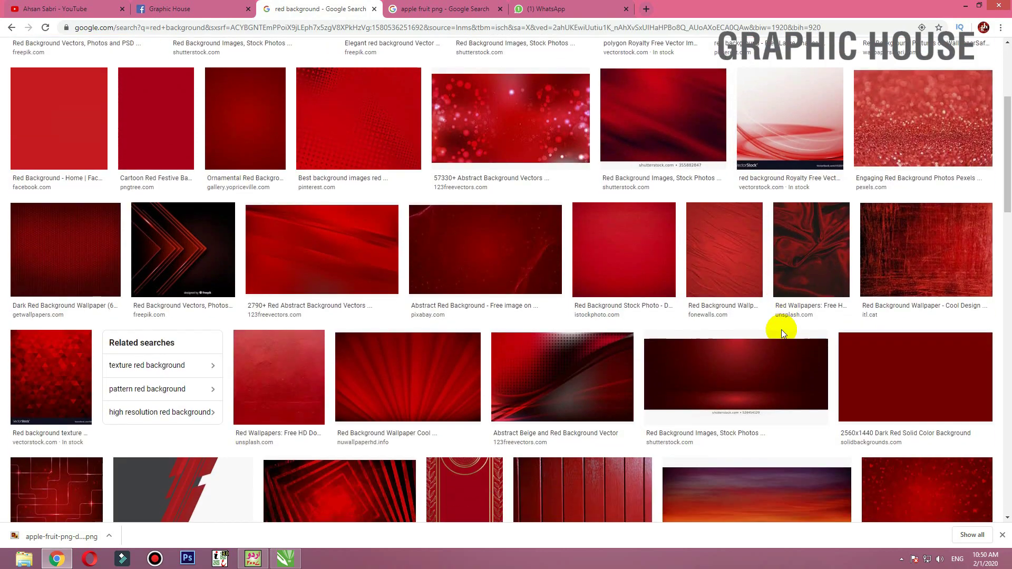
pyautogui.scroll(-4, 781, 332)
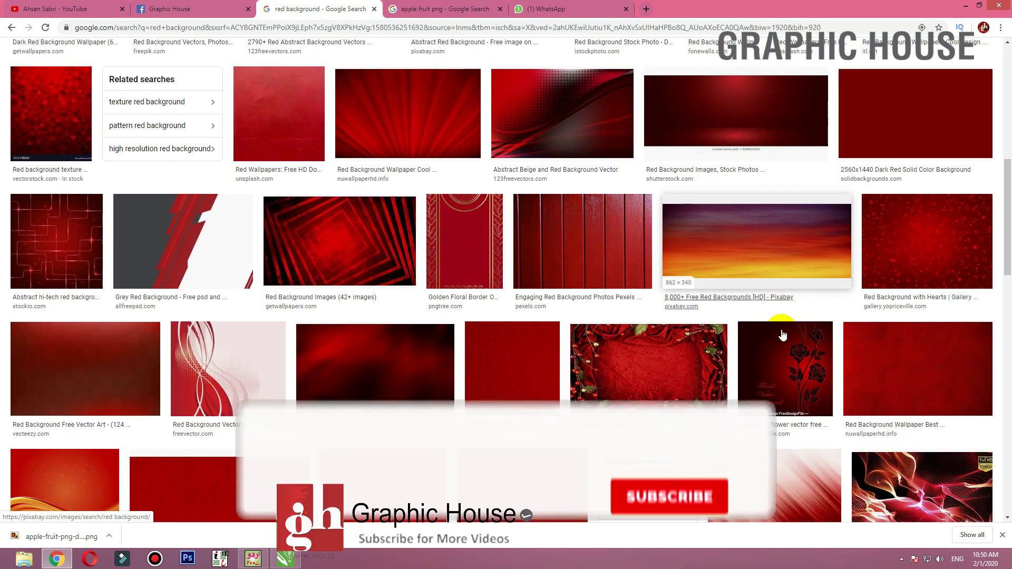
pyautogui.scroll(-4, 782, 334)
pyautogui.scroll(-5, 783, 334)
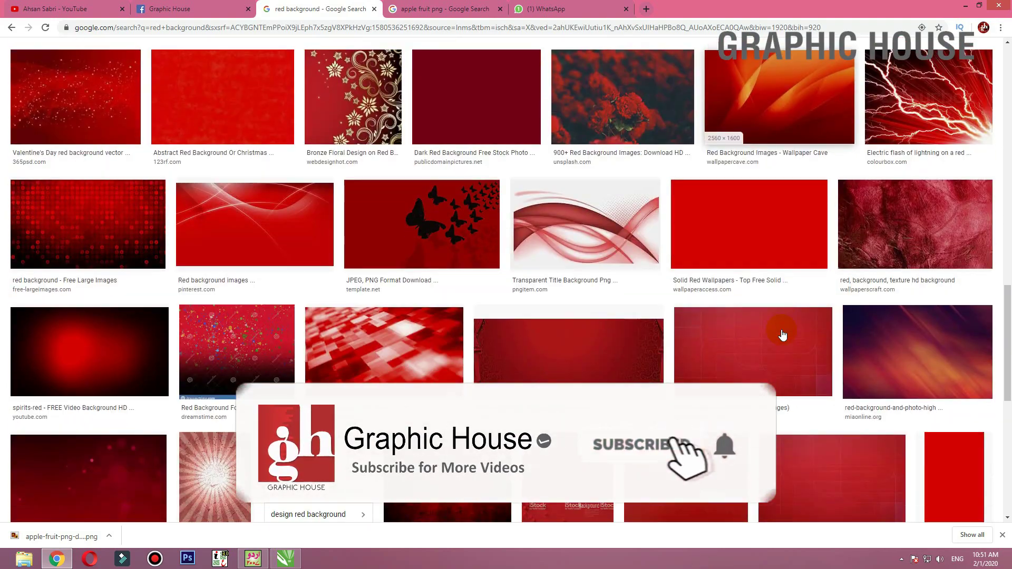
pyautogui.scroll(3, 783, 334)
pyautogui.scroll(-1, 783, 274)
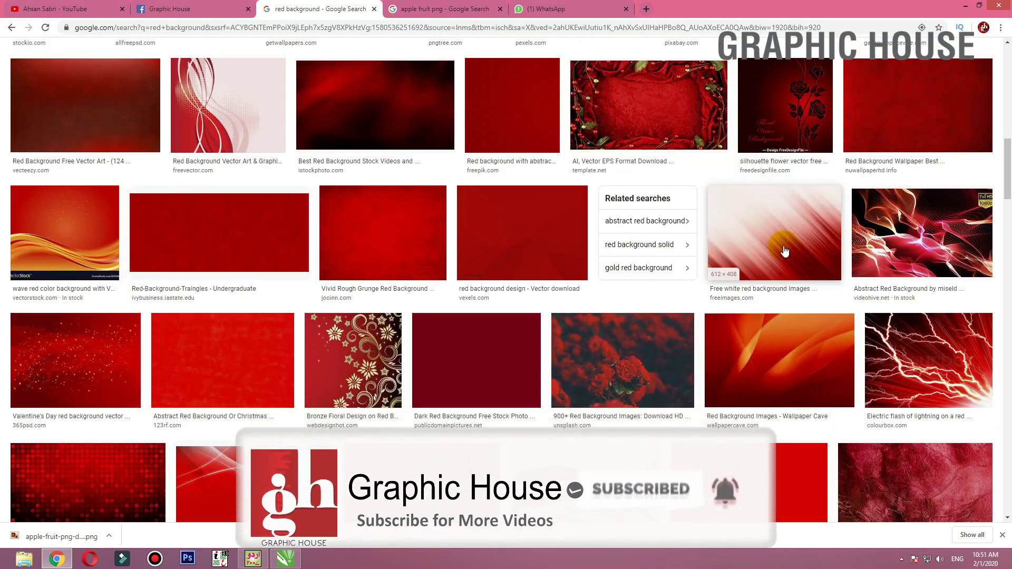
pyautogui.scroll(-5, 782, 251)
pyautogui.scroll(-5, 782, 251)
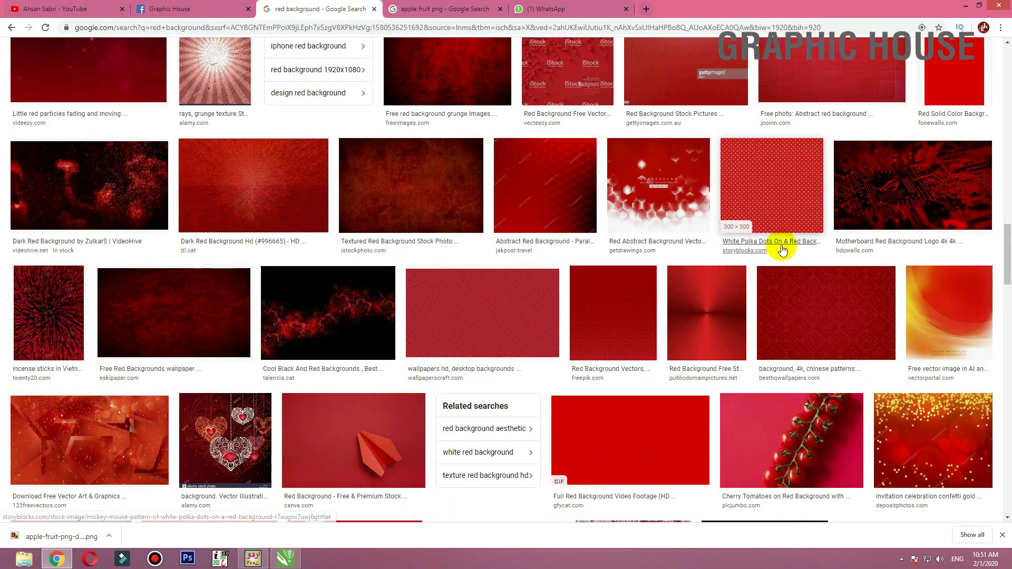
pyautogui.scroll(-6, 782, 251)
pyautogui.scroll(-7, 783, 251)
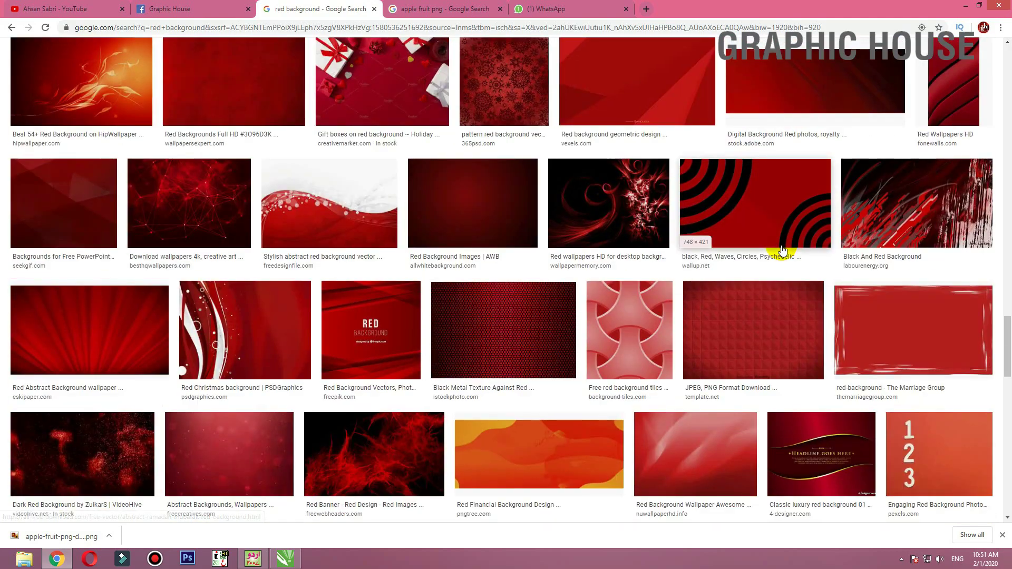
pyautogui.scroll(-7, 782, 251)
pyautogui.scroll(-7, 782, 251)
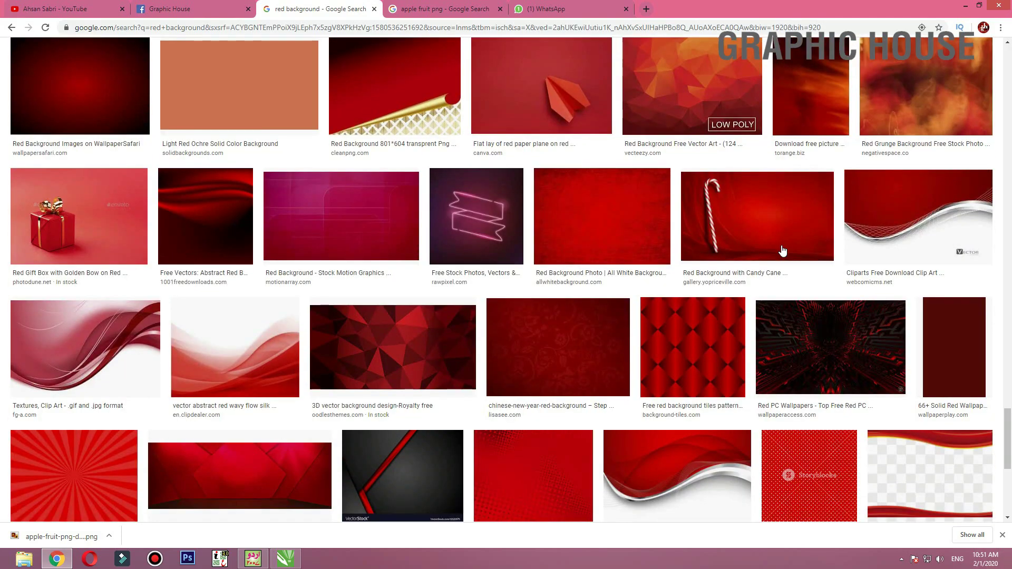
pyautogui.scroll(-7, 738, 274)
pyautogui.scroll(4, 287, 129)
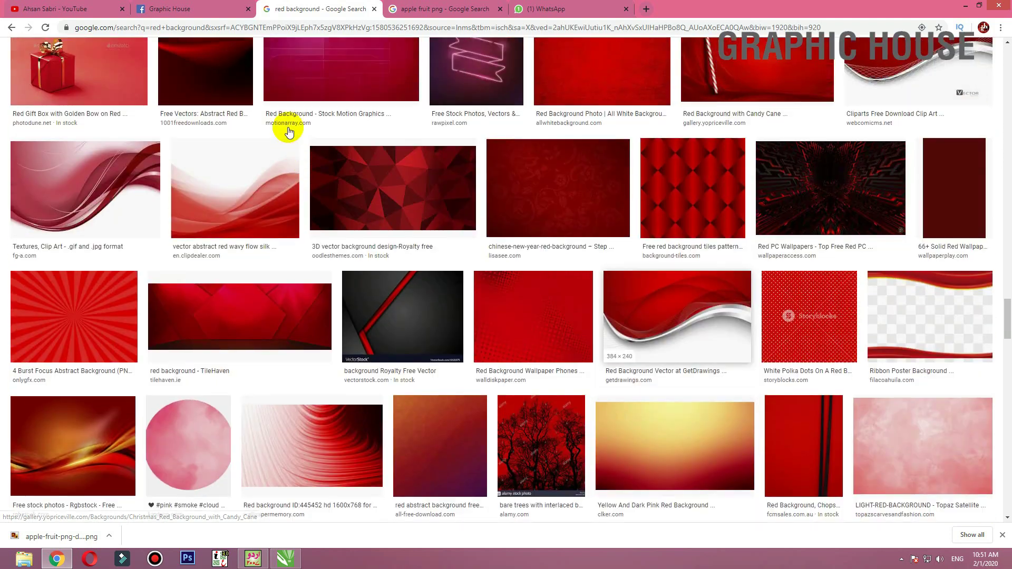
# Copy the "vector abstract red wavy flow silk" image and paste it into CorelDRAW, placing it in the empty area beside the front panel
pyautogui.click(222, 201)
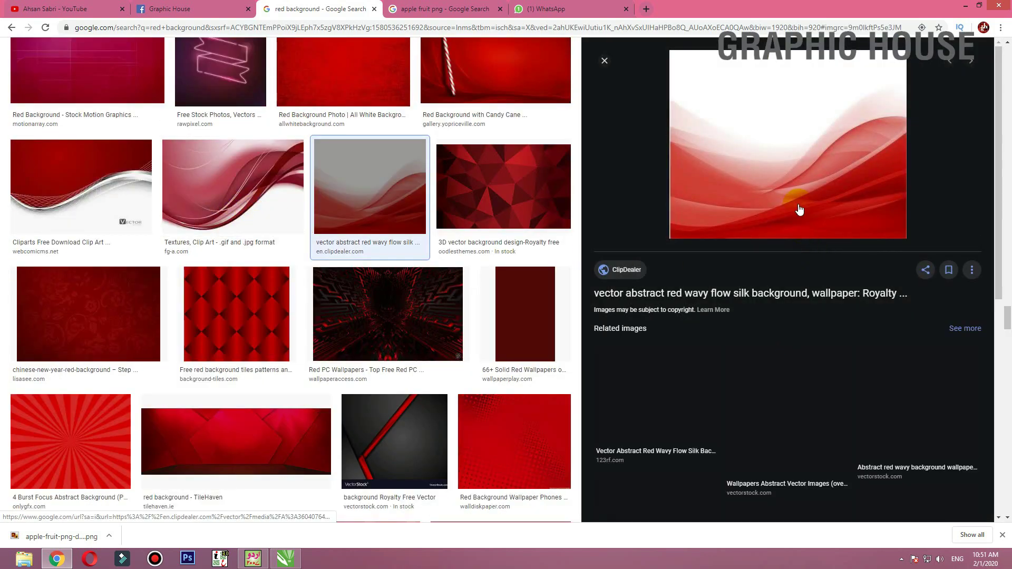
pyautogui.rightClick(797, 203)
pyautogui.click(824, 315)
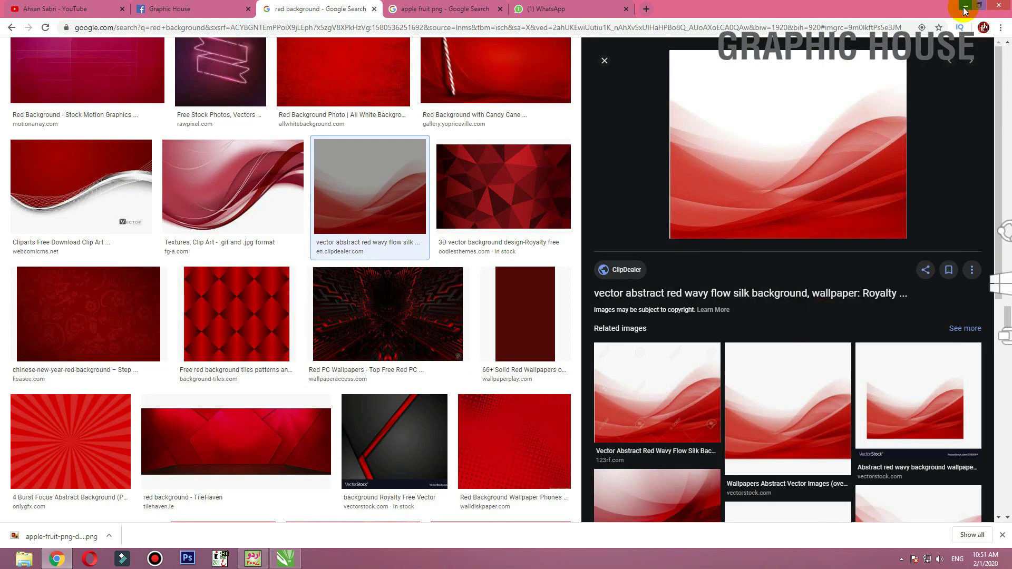
pyautogui.click(964, 9)
pyautogui.rightClick(324, 233)
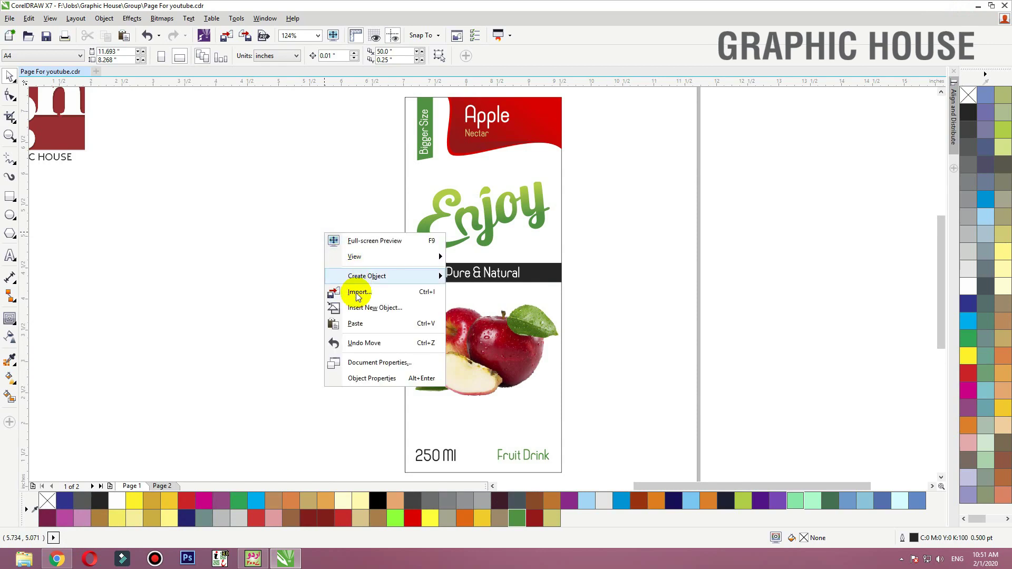
pyautogui.click(371, 322)
pyautogui.moveTo(530, 130); pyautogui.dragTo(335, 283)
# PowerClip the red wave image inside the front panel's outer rectangle
pyautogui.rightClick(291, 307)
pyautogui.click(341, 158)
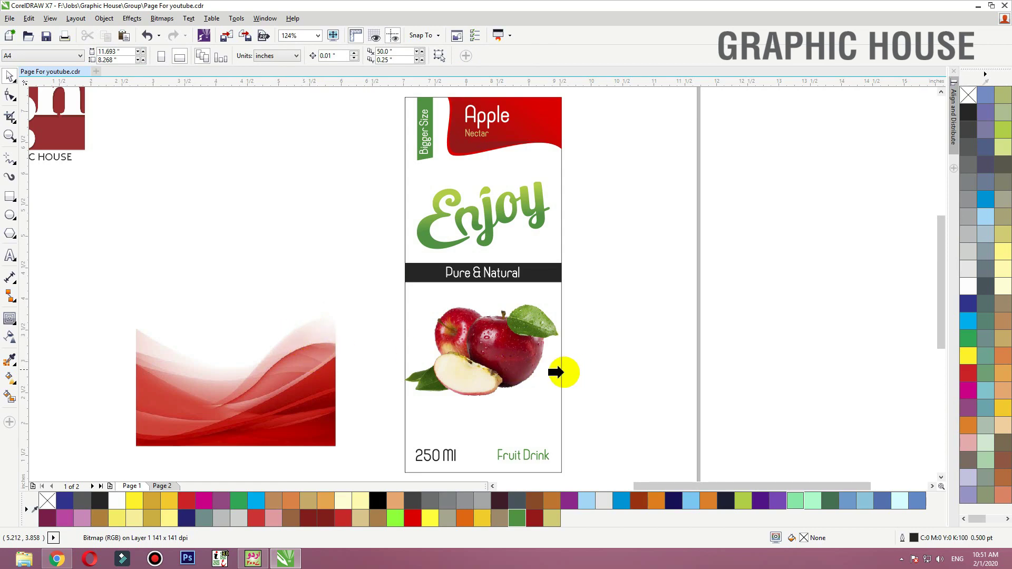
pyautogui.click(553, 376)
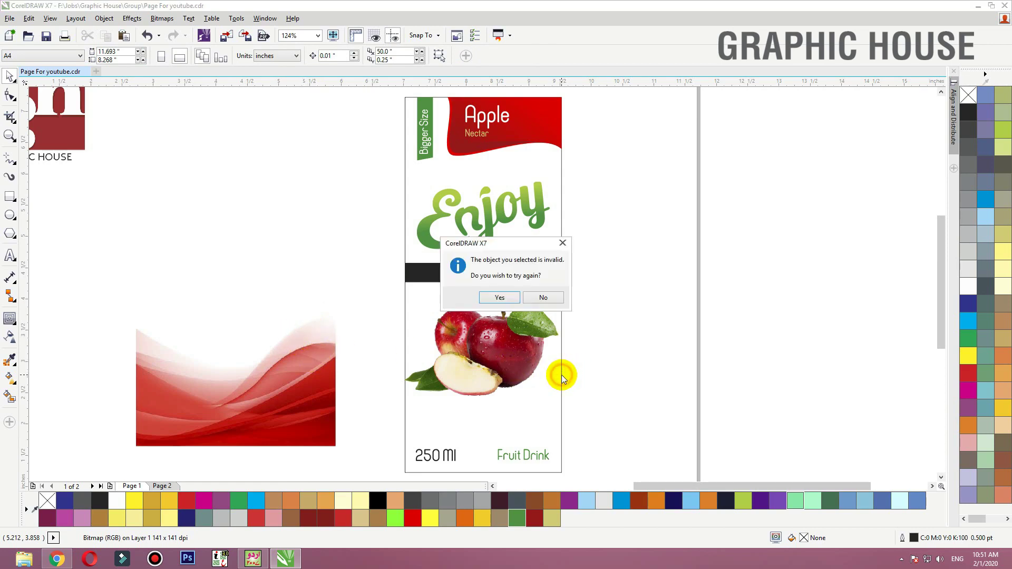
pyautogui.click(484, 298)
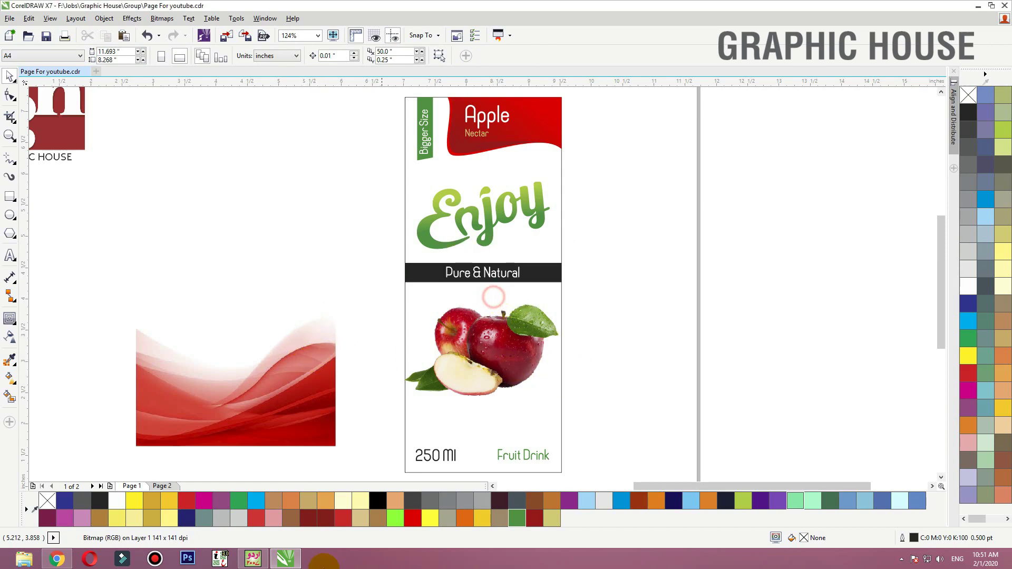
pyautogui.click(404, 442)
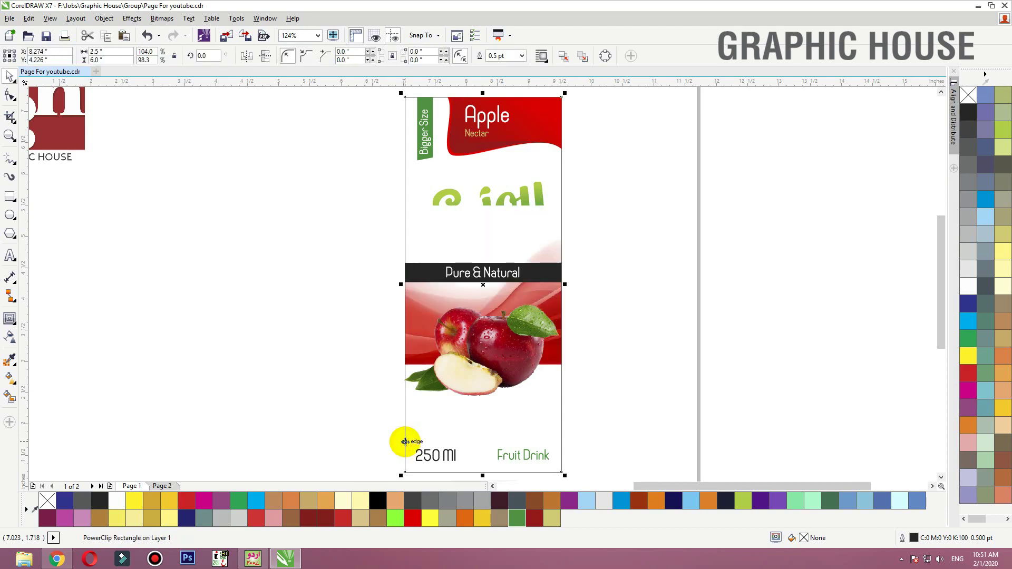
# Edit the PowerClip contents, shifting the wave image to the panel's bottom and enlarging it to about 4.57 by 3.64 in
pyautogui.keyDown('ctrl'); pyautogui.click(404, 442); pyautogui.keyUp('ctrl')
pyautogui.press('F2')
pyautogui.moveTo(242, 222); pyautogui.dragTo(732, 548)
pyautogui.moveTo(472, 224); pyautogui.dragTo(474, 320)
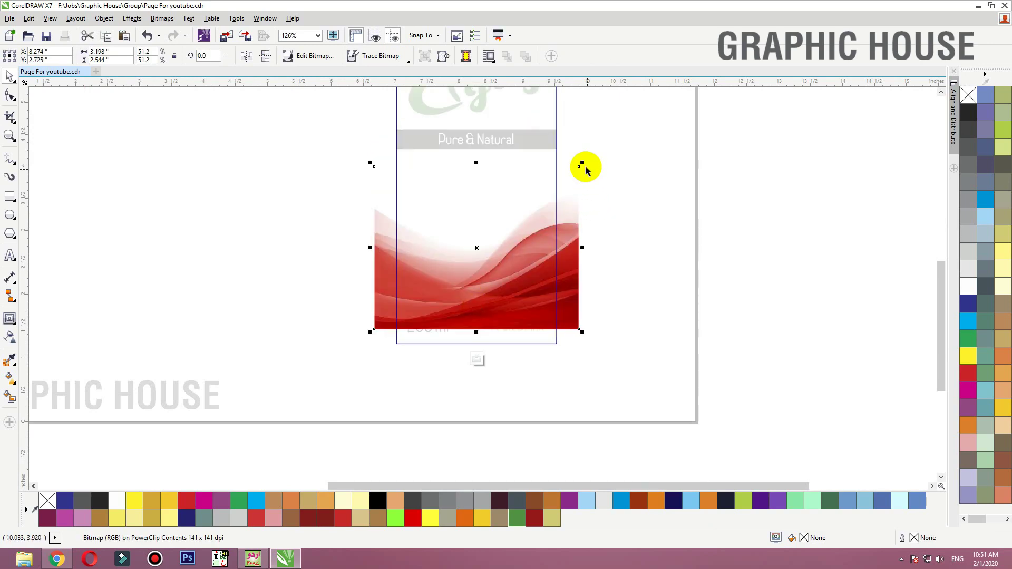
pyautogui.moveTo(582, 163); pyautogui.dragTo(615, 140)
pyautogui.moveTo(587, 226); pyautogui.dragTo(594, 242)
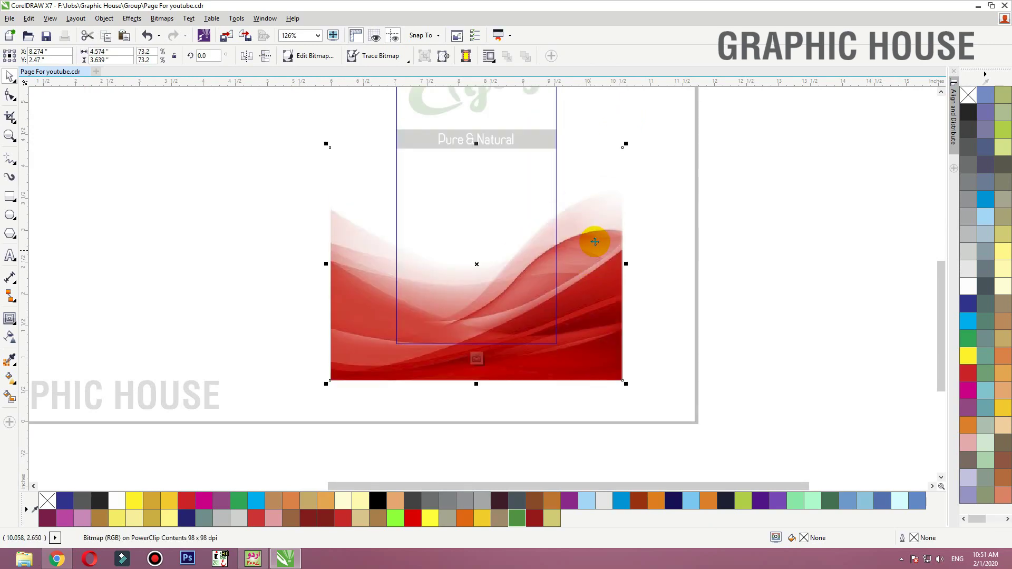
# Rotate the wave image to about 347.3°, shift it up slightly within the panel and finish editing the PowerClip
pyautogui.moveTo(629, 146); pyautogui.dragTo(649, 181)
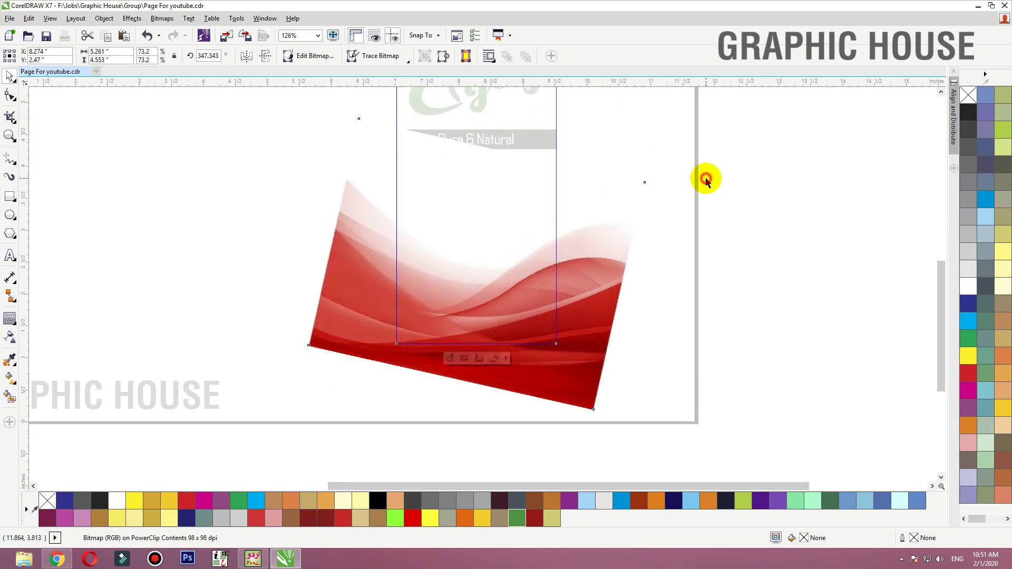
pyautogui.keyDown('ctrl'); pyautogui.click(706, 180); pyautogui.keyUp('ctrl')
pyautogui.keyDown('ctrl'); pyautogui.click(522, 286); pyautogui.keyUp('ctrl')
pyautogui.moveTo(539, 287); pyautogui.dragTo(542, 279)
pyautogui.keyDown('ctrl'); pyautogui.click(761, 279); pyautogui.keyUp('ctrl')
# Fill the "Fruit Drink" text white
pyautogui.click(650, 266)
pyautogui.moveTo(670, 191); pyautogui.dragTo(274, 396)
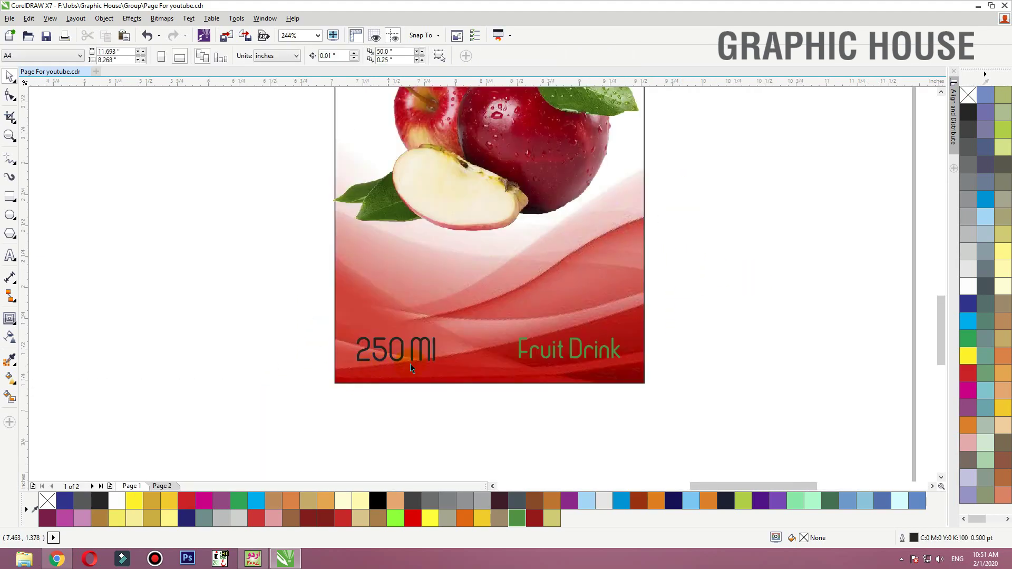
pyautogui.click(550, 354)
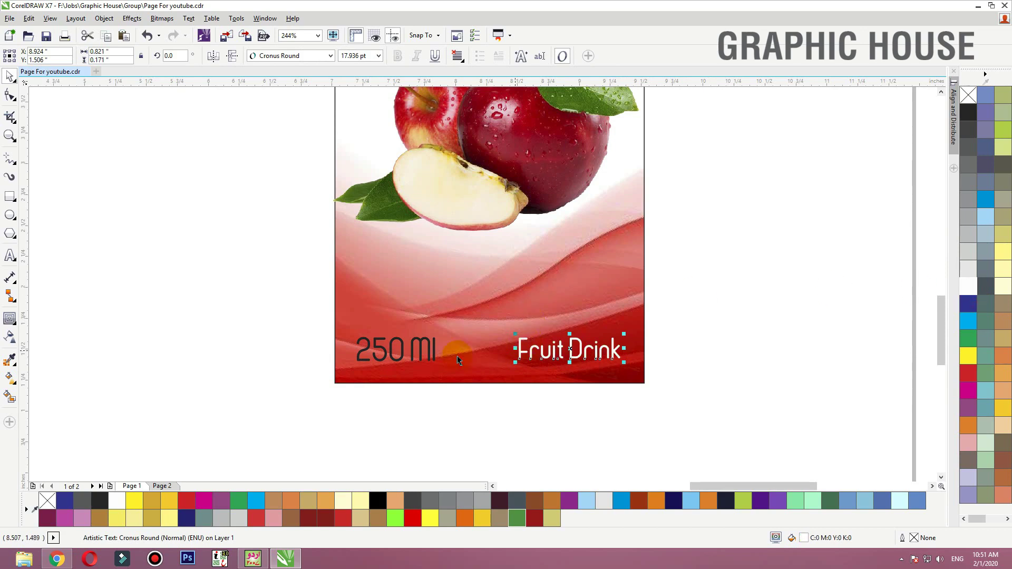
# Fill the "250 Ml" text white and draw a white-filled rectangle about 0.88 by 0.31 in around it, starting at the panel's left edge
pyautogui.click(436, 357)
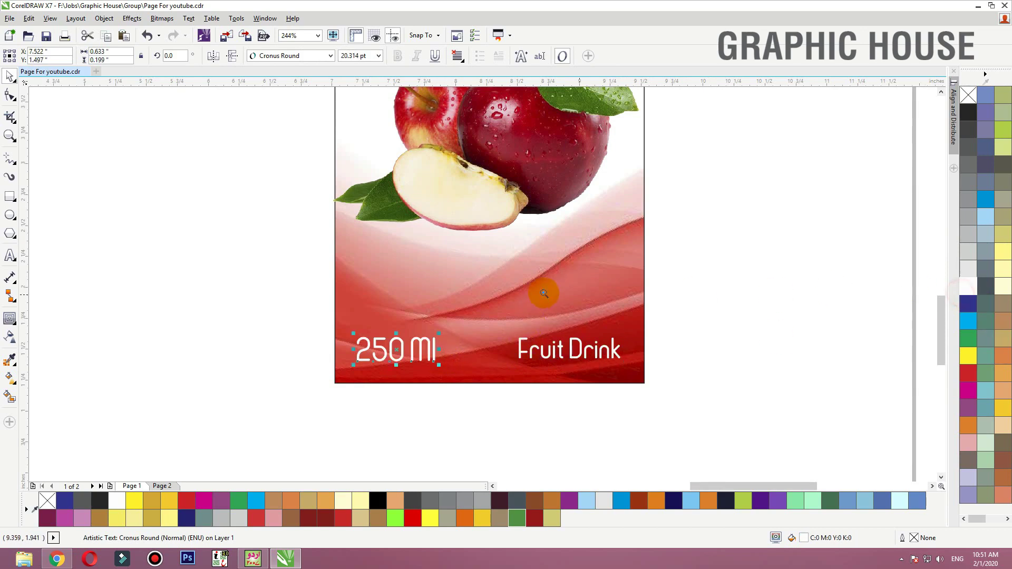
pyautogui.moveTo(575, 291); pyautogui.dragTo(222, 425)
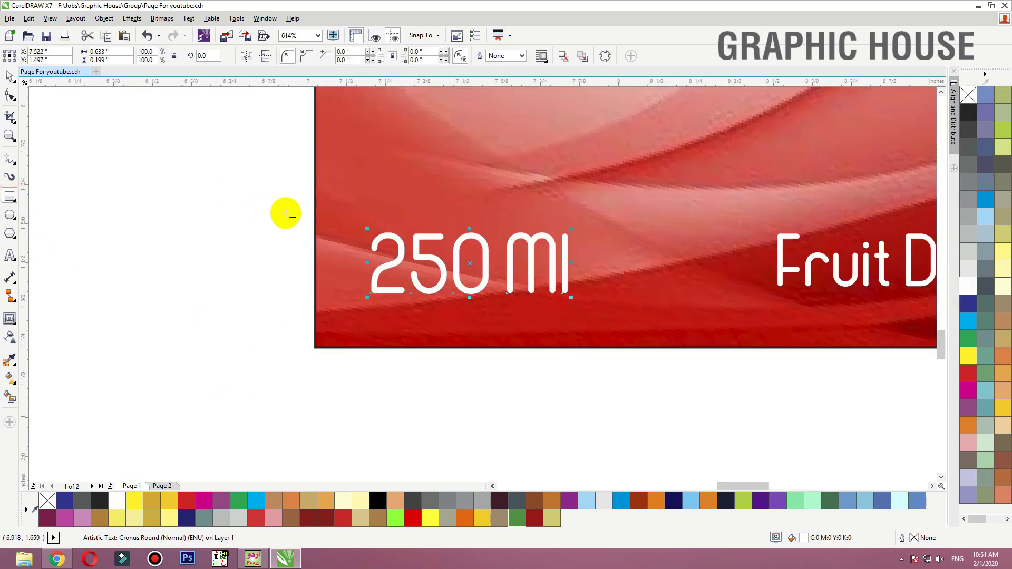
pyautogui.moveTo(313, 220); pyautogui.dragTo(499, 288)
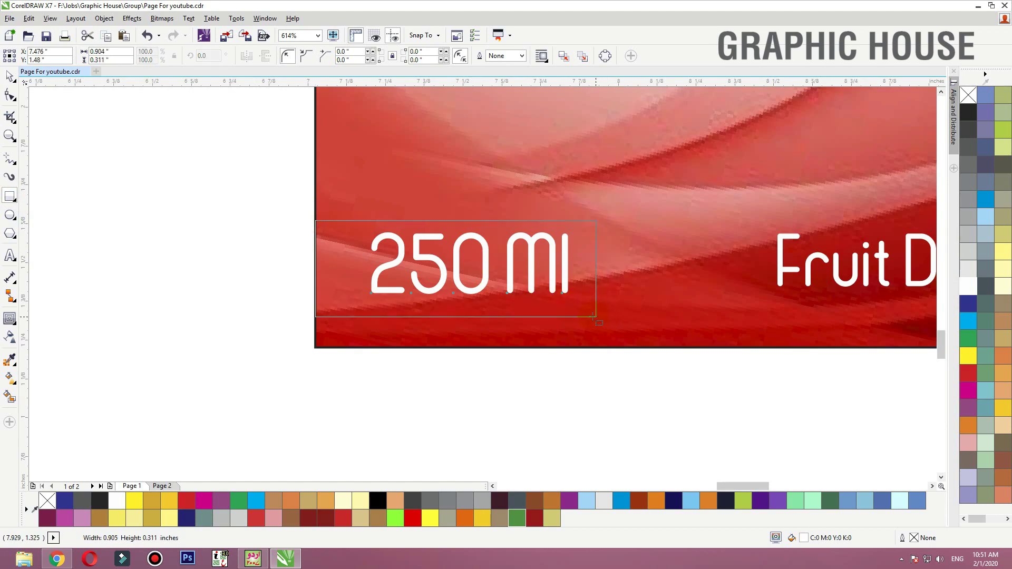
pyautogui.moveTo(589, 315); pyautogui.dragTo(589, 315)
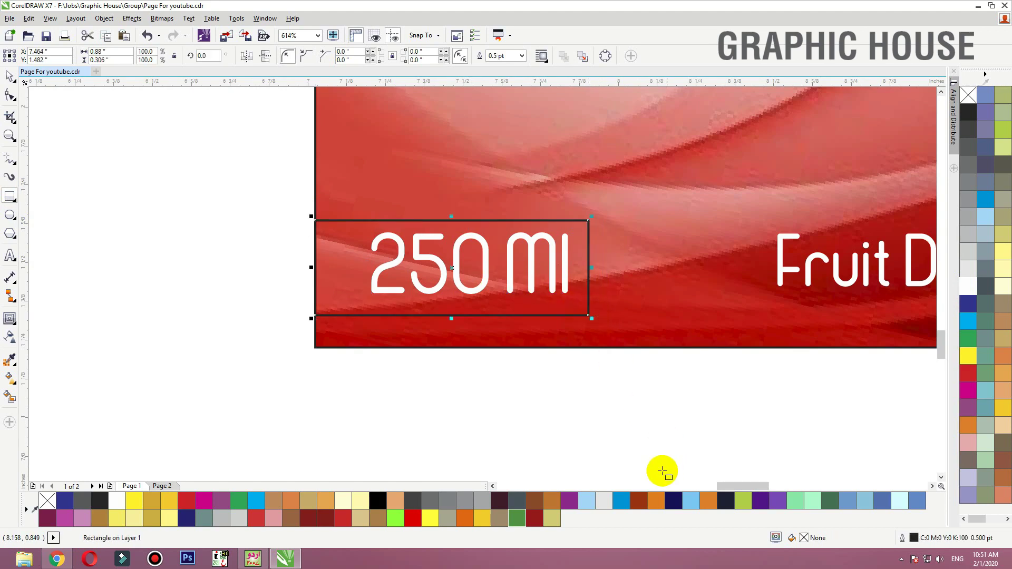
pyautogui.click(970, 106)
pyautogui.click(969, 287)
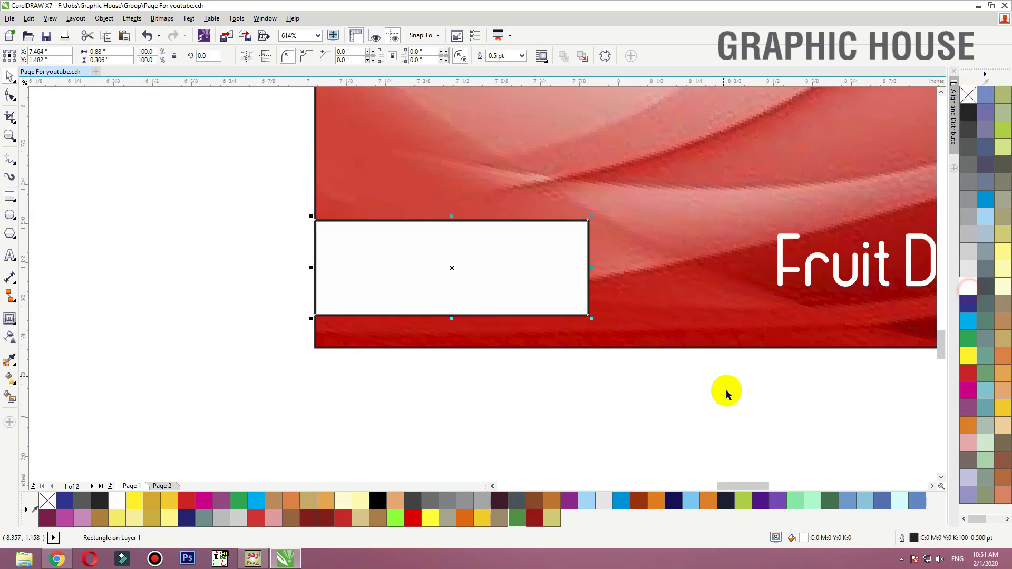
# Bring the "250 Ml" text in front of the white rectangle and fill it red
pyautogui.moveTo(733, 390); pyautogui.dragTo(327, 186)
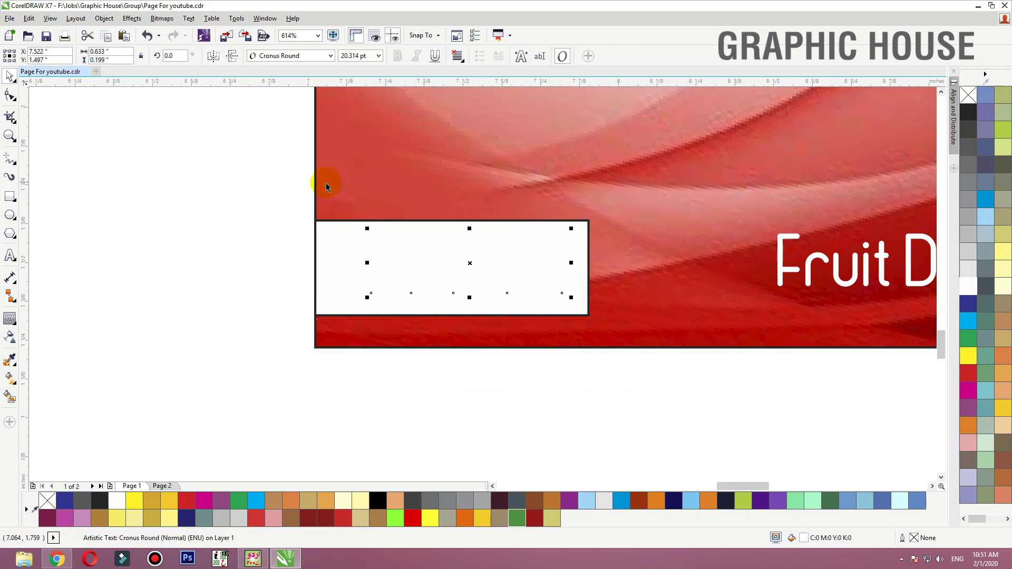
pyautogui.hotkey('shift', 'pageup')
# Remove the outline from the white rectangle and from the front panel's outer rectangle
pyautogui.click(579, 308)
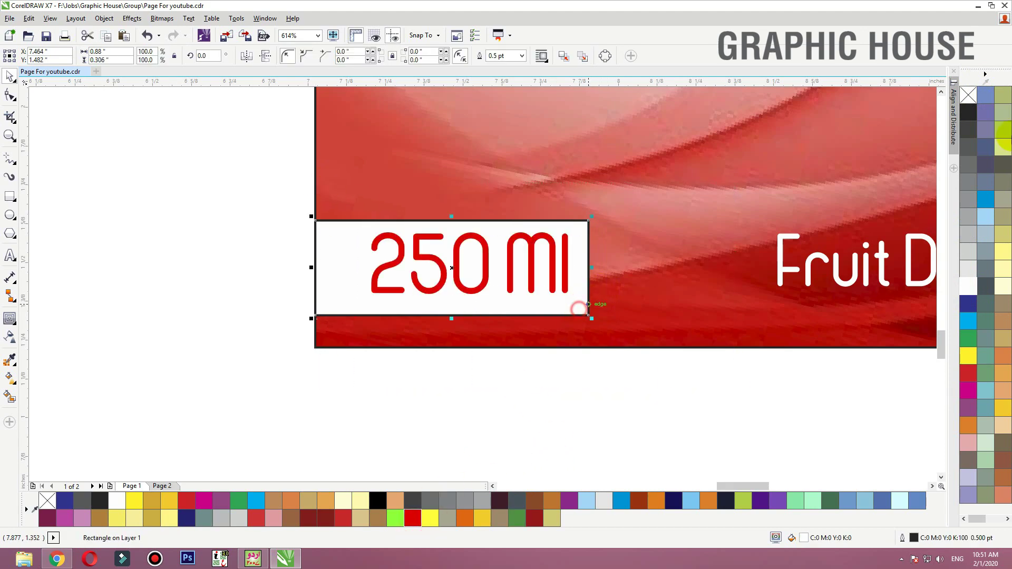
pyautogui.rightClick(970, 95)
pyautogui.click(712, 361)
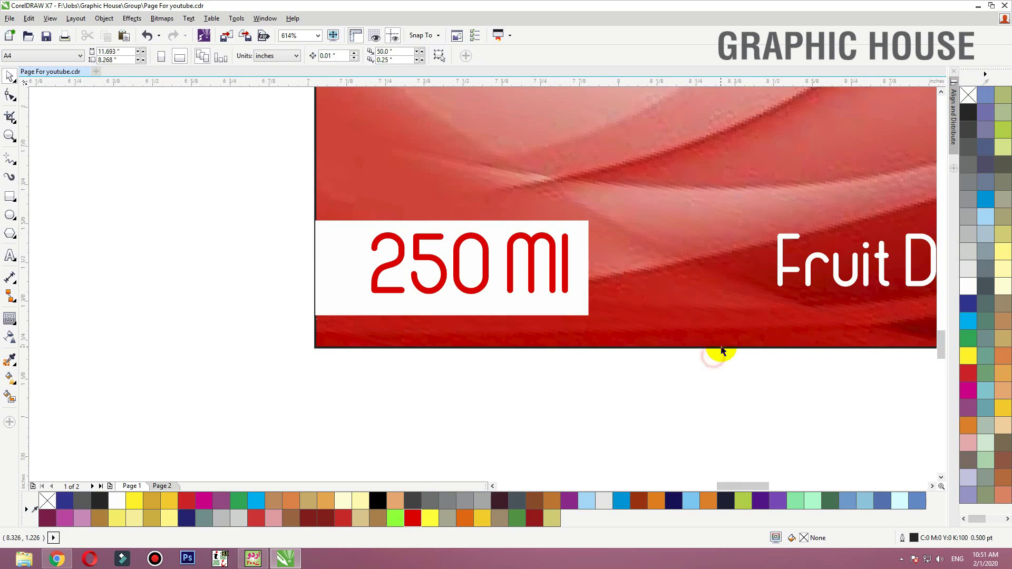
pyautogui.click(722, 351)
pyautogui.hotkey('shift', 'F2')
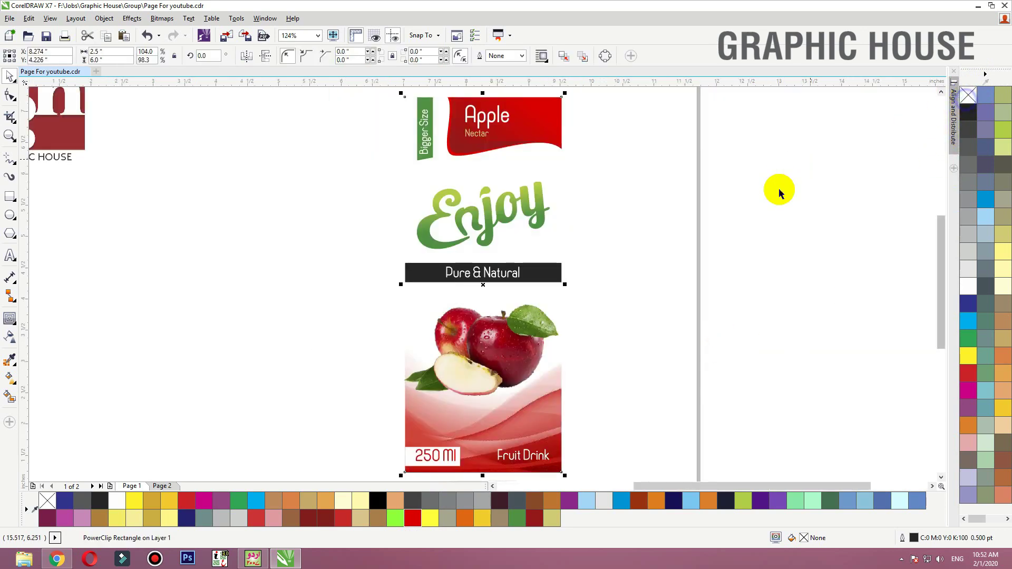
# Move the apple picture slightly down within the front panel
pyautogui.keyDown('ctrl'); pyautogui.click(537, 347); pyautogui.keyUp('ctrl')
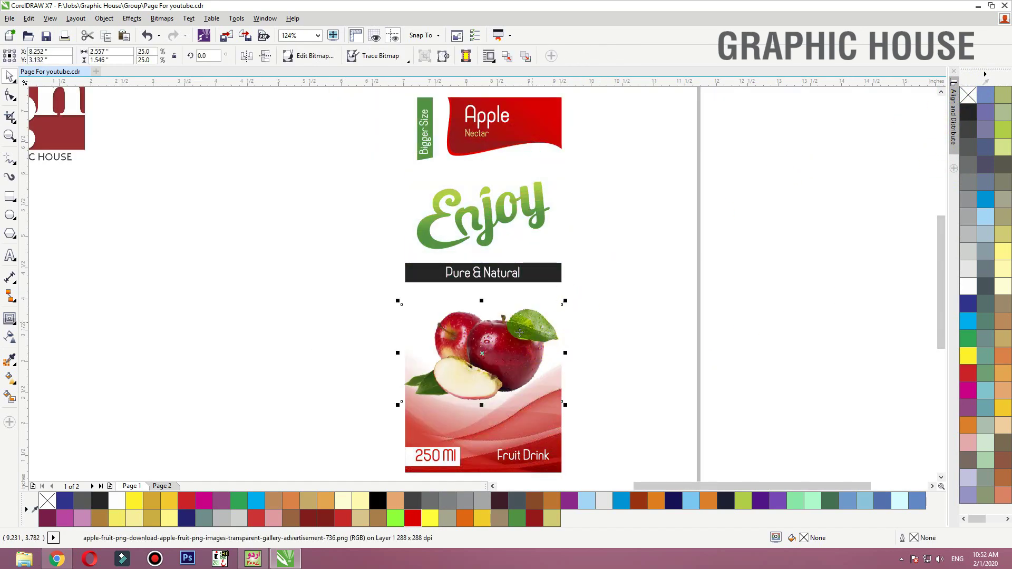
pyautogui.moveTo(564, 303); pyautogui.dragTo(359, 311)
pyautogui.click(638, 319)
# Delete the black band behind the "Pure & Natural" text and fill that text black
pyautogui.click(559, 275)
pyautogui.hotkey('ctrl', 'z')
pyautogui.press('Delete')
pyautogui.click(471, 274)
pyautogui.click(964, 112)
pyautogui.click(965, 111)
pyautogui.click(733, 256)
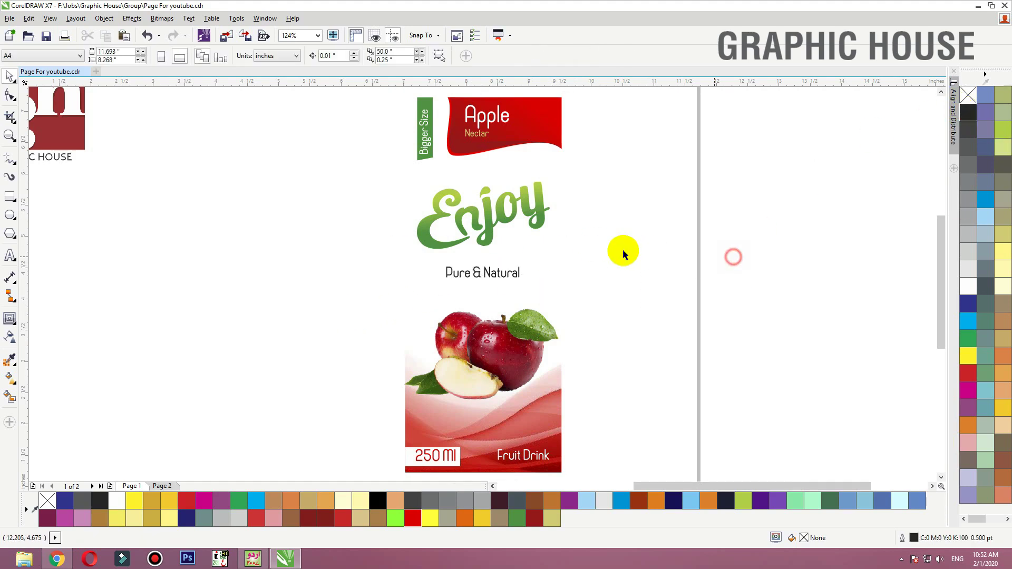
# Move the Enjoy lettering group slightly down, closer to the "Pure & Natural" text
pyautogui.moveTo(493, 240); pyautogui.dragTo(491, 251)
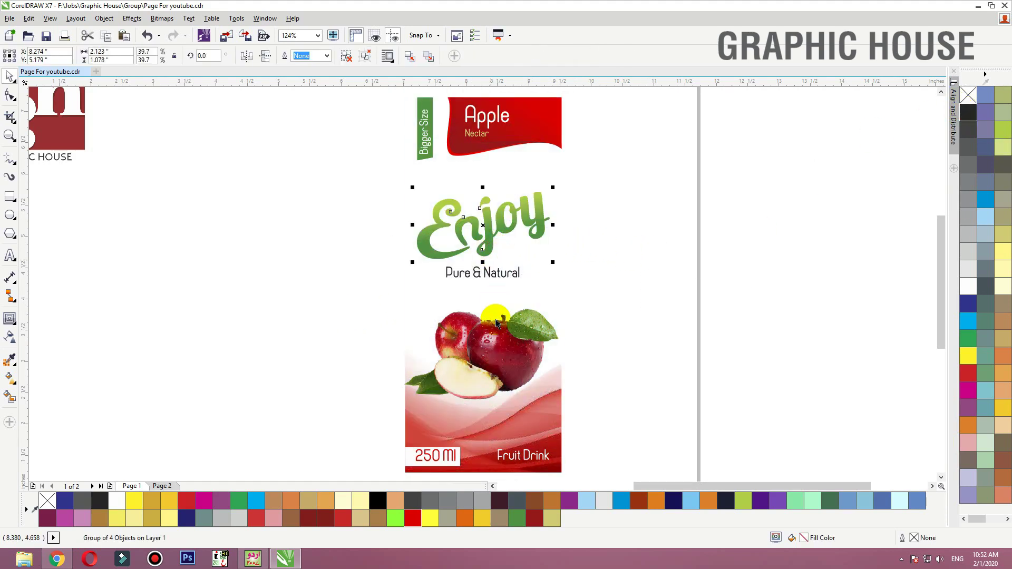
# Move the apple picture slightly upward, closer to the "Pure & Natural" text
pyautogui.click(507, 365)
pyautogui.moveTo(508, 365); pyautogui.dragTo(506, 359)
pyautogui.click(610, 330)
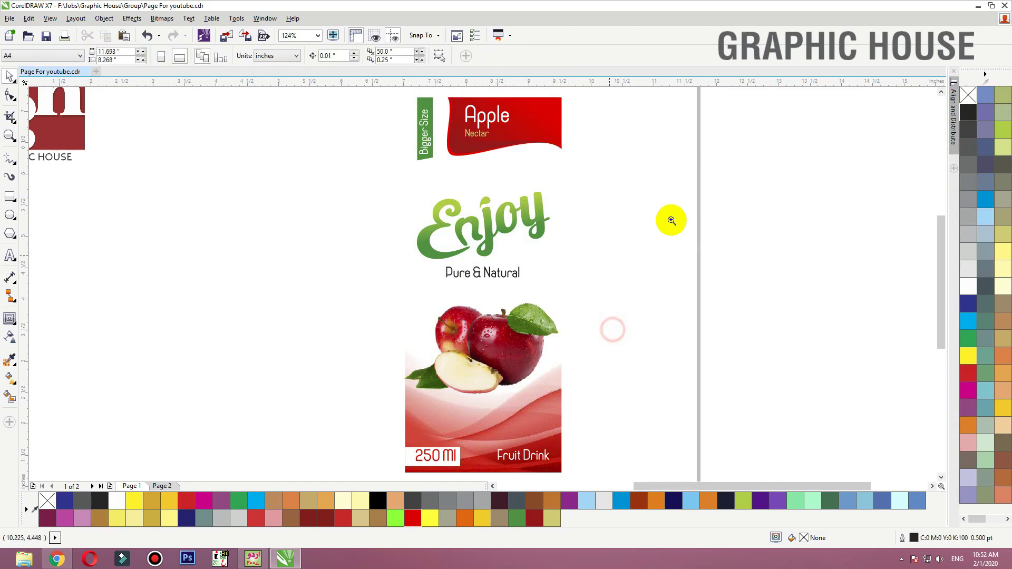
# Split the "Pure & Natural" tagline onto two lines, with "Natural" below "Pure &"
pyautogui.moveTo(672, 220); pyautogui.dragTo(365, 454)
pyautogui.click(462, 179)
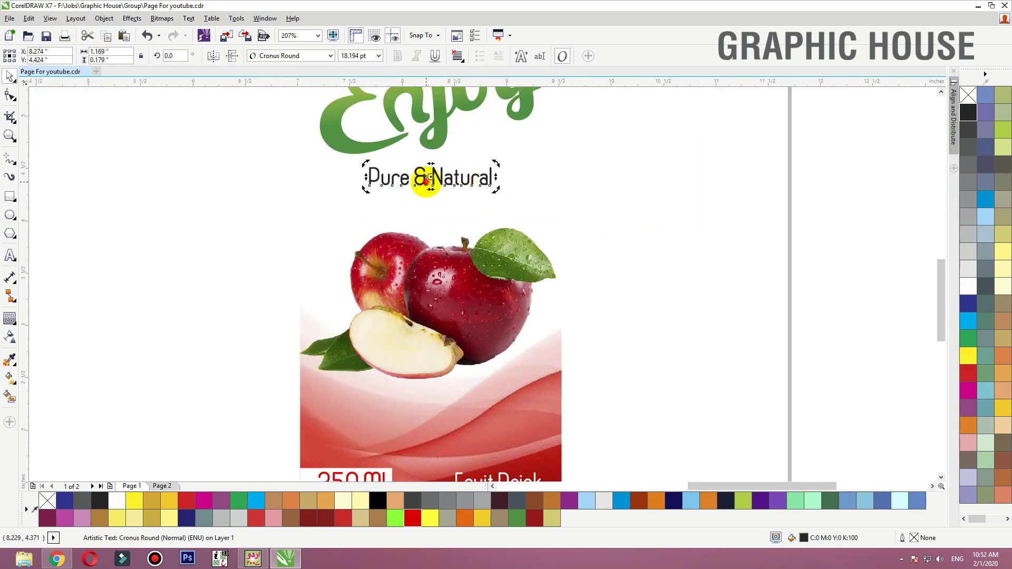
pyautogui.doubleClick(429, 178)
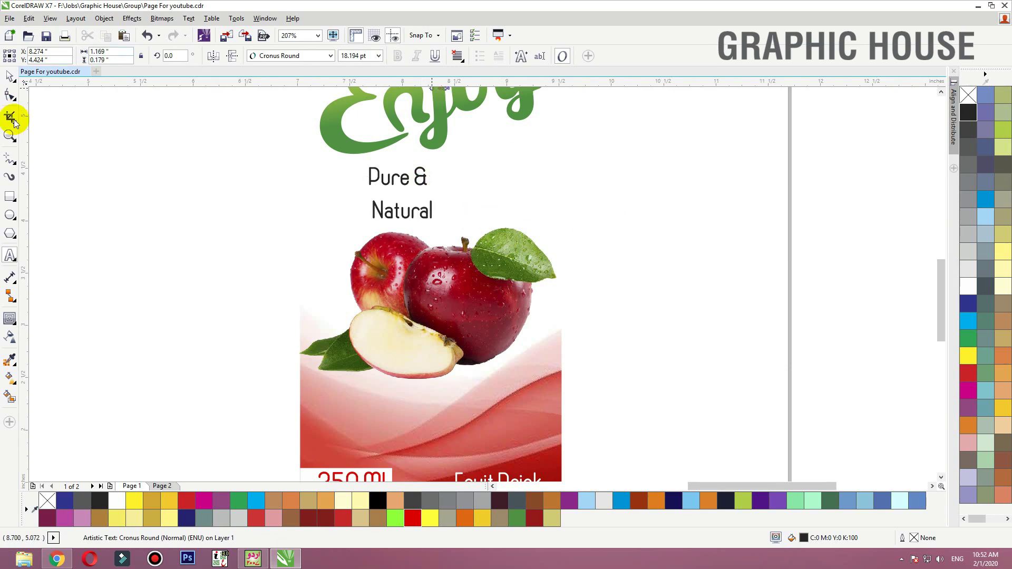
pyautogui.click(7, 76)
pyautogui.moveTo(217, 142); pyautogui.dragTo(754, 262)
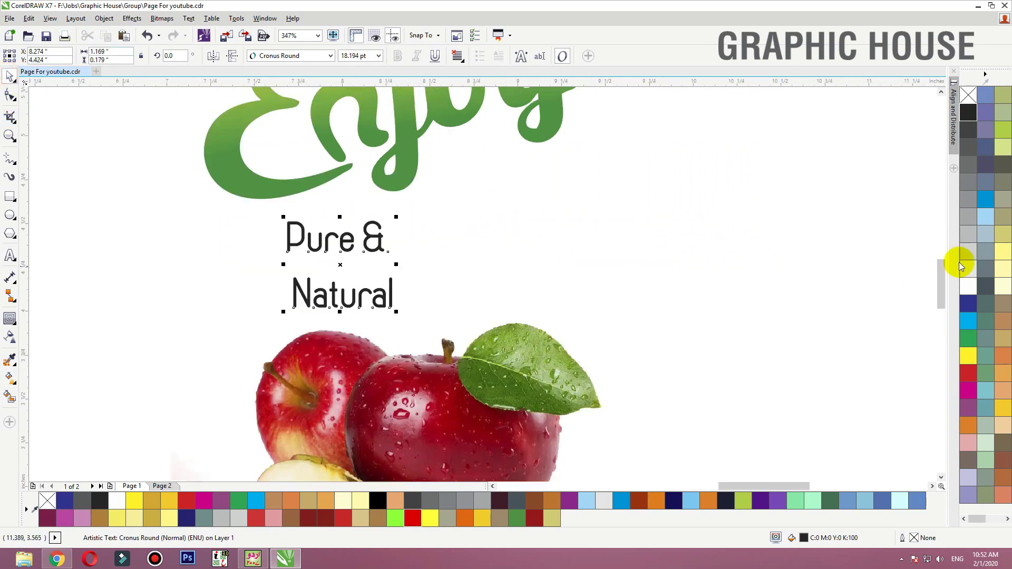
# Stagger "Natural" diagonally below "Pure &" as separate text pieces, and fill only the words "Pure" and "Natural" with red
pyautogui.moveTo(389, 308); pyautogui.dragTo(480, 295)
pyautogui.moveTo(379, 250); pyautogui.dragTo(393, 284)
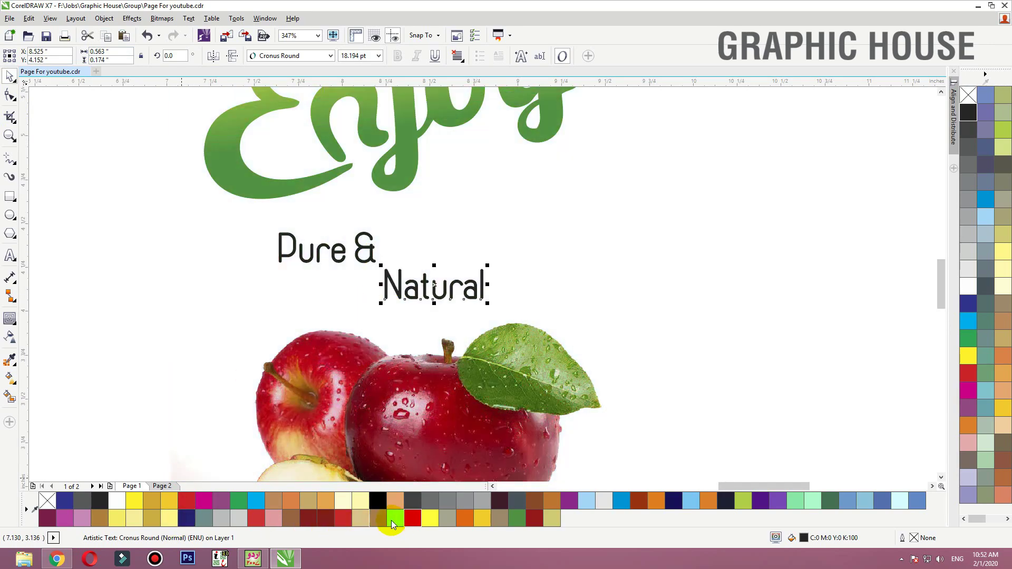
pyautogui.moveTo(342, 519); pyautogui.dragTo(445, 299)
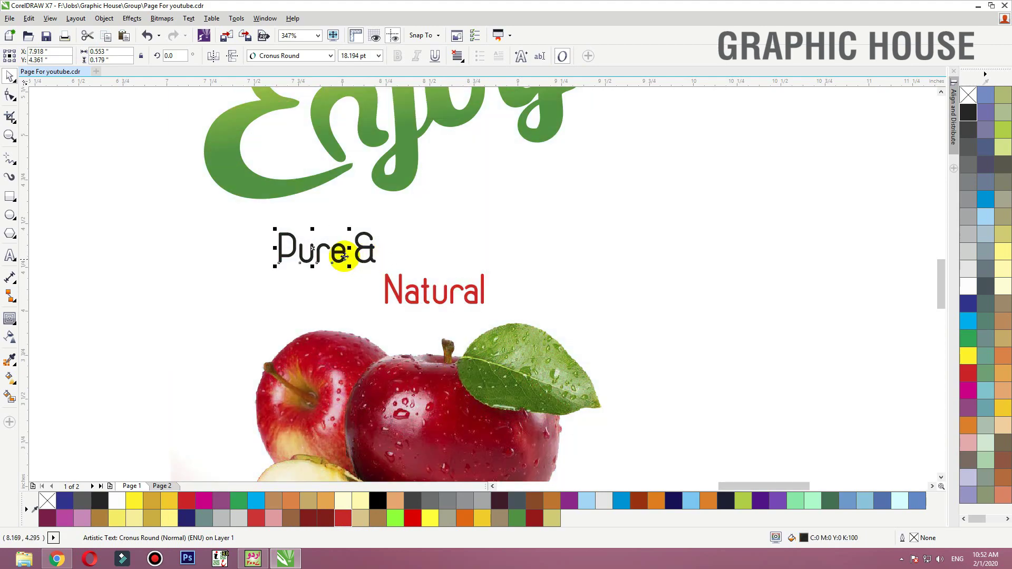
pyautogui.moveTo(350, 372); pyautogui.dragTo(373, 271)
# Group the three tagline text pieces and centre the group horizontally with the apple picture
pyautogui.moveTo(750, 181); pyautogui.dragTo(198, 334)
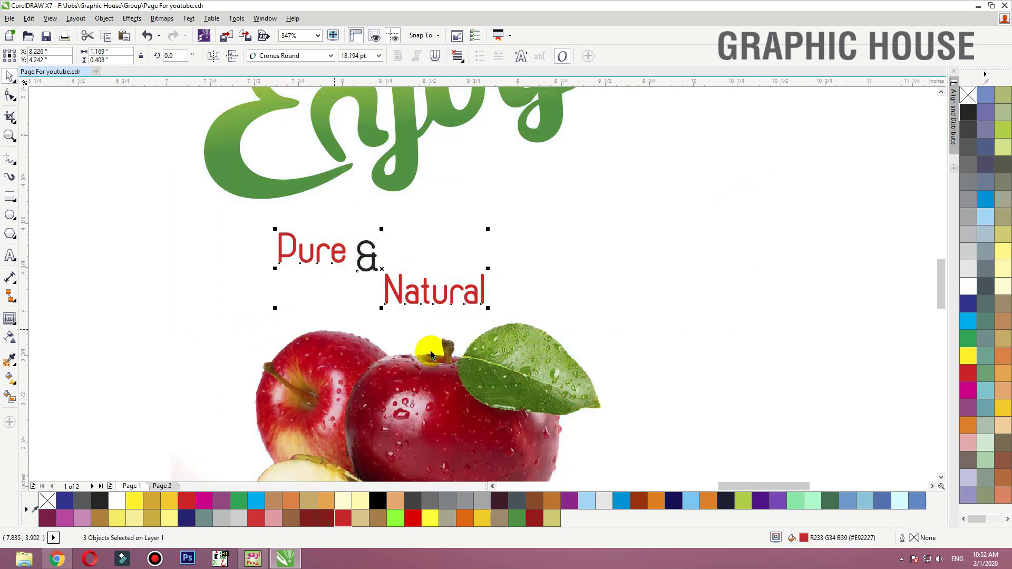
pyautogui.hotkey('ctrl', 'g')
pyautogui.scroll(-2, 556, 288)
pyautogui.keyDown('shift'); pyautogui.click(491, 342); pyautogui.keyUp('shift')
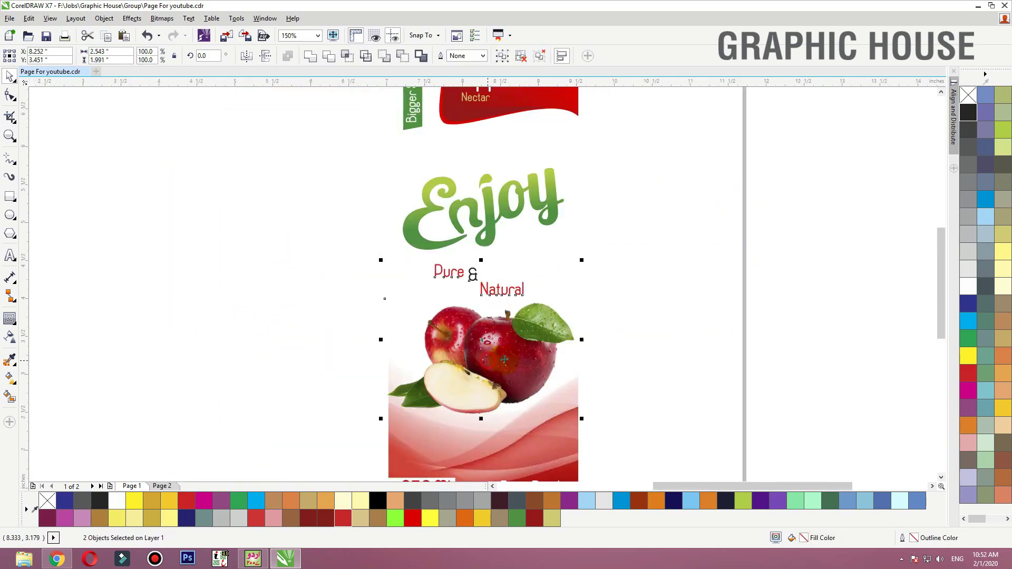
pyautogui.press('c')
pyautogui.click(614, 331)
# Add an enlarged, vertically flipped copy of the red wave image to the top of the label inside its PowerClip
pyautogui.click(577, 438)
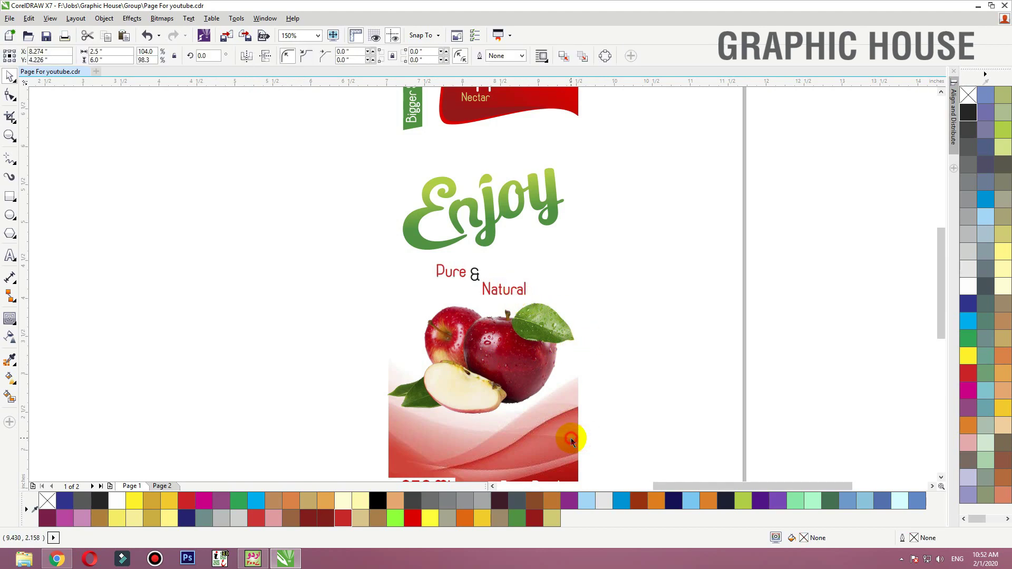
pyautogui.hotkey('shift', 'F2')
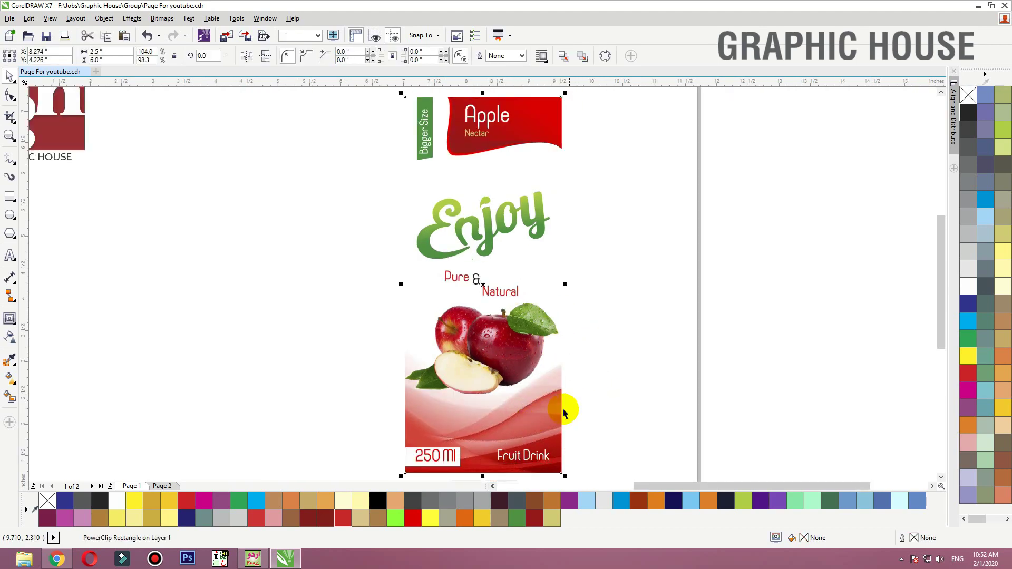
pyautogui.keyDown('ctrl'); pyautogui.click(554, 421); pyautogui.keyUp('ctrl')
pyautogui.moveTo(549, 424); pyautogui.dragTo(526, 180)
pyautogui.rightClick(545, 285)
pyautogui.click(265, 55)
pyautogui.moveTo(651, 291); pyautogui.dragTo(716, 362)
pyautogui.keyDown('ctrl'); pyautogui.click(736, 252); pyautogui.keyUp('ctrl')
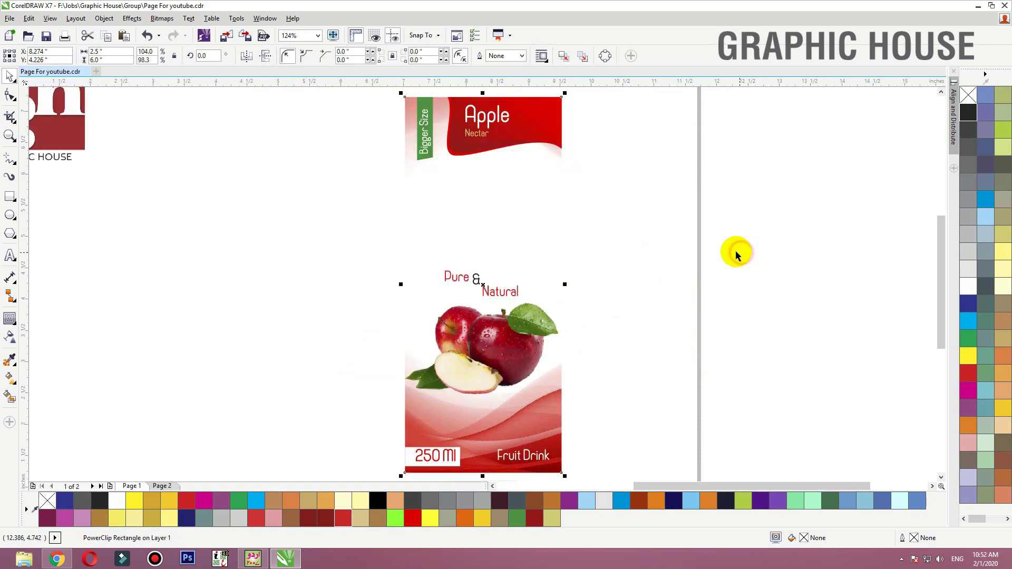
# Shift the upper wave image slightly down within the label's PowerClip
pyautogui.keyDown('ctrl'); pyautogui.click(519, 181); pyautogui.keyUp('ctrl')
pyautogui.moveTo(545, 174); pyautogui.dragTo(549, 201)
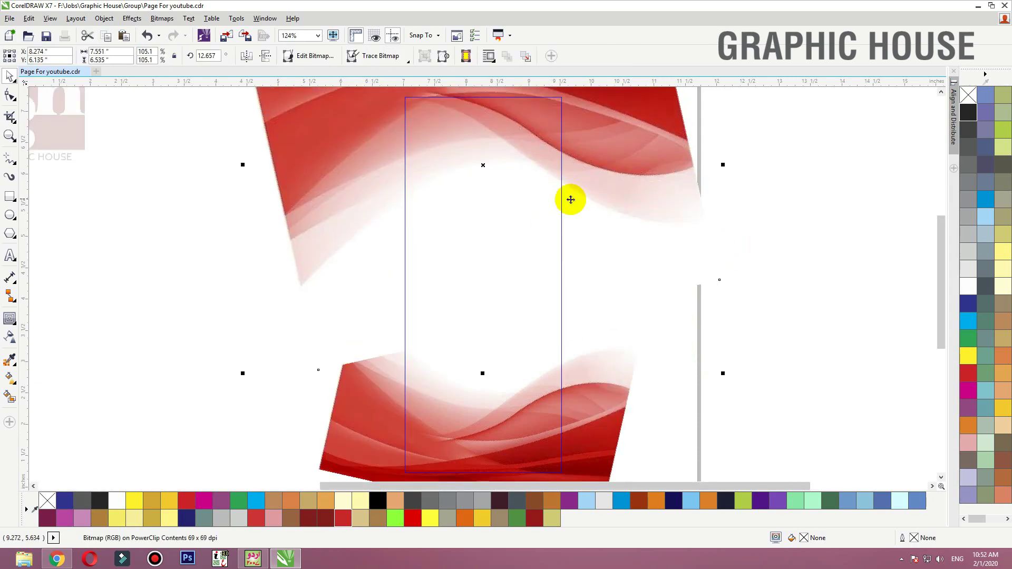
pyautogui.keyDown('ctrl'); pyautogui.click(788, 242); pyautogui.keyUp('ctrl')
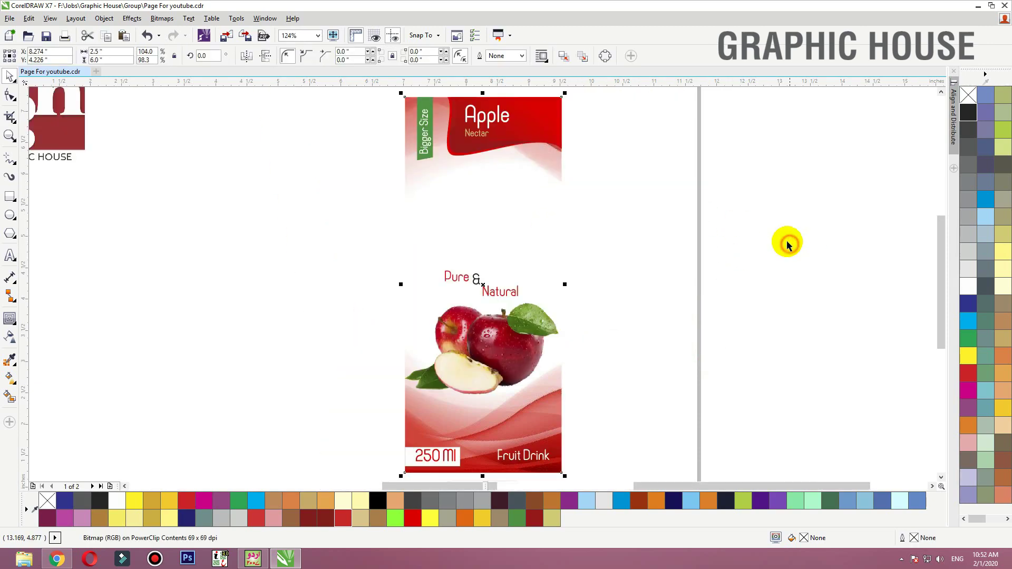
# Nudge the "Enjoy" lettering and the "Pure & Natural" group together slightly to the left
pyautogui.click(777, 231)
pyautogui.moveTo(559, 180); pyautogui.dragTo(375, 308)
pyautogui.hotkey('ctrl', 'z')
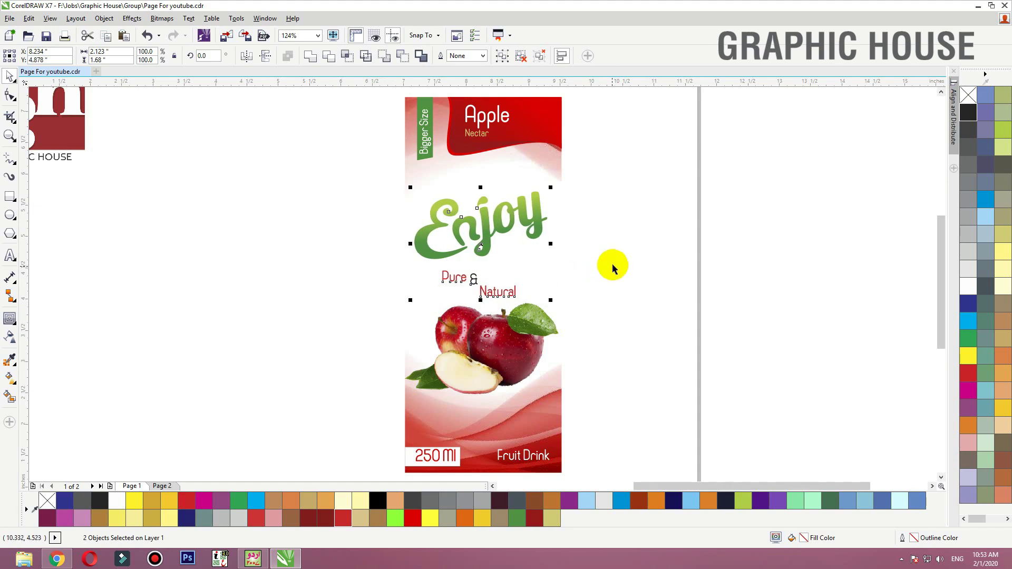
pyautogui.click(626, 241)
pyautogui.click(556, 162)
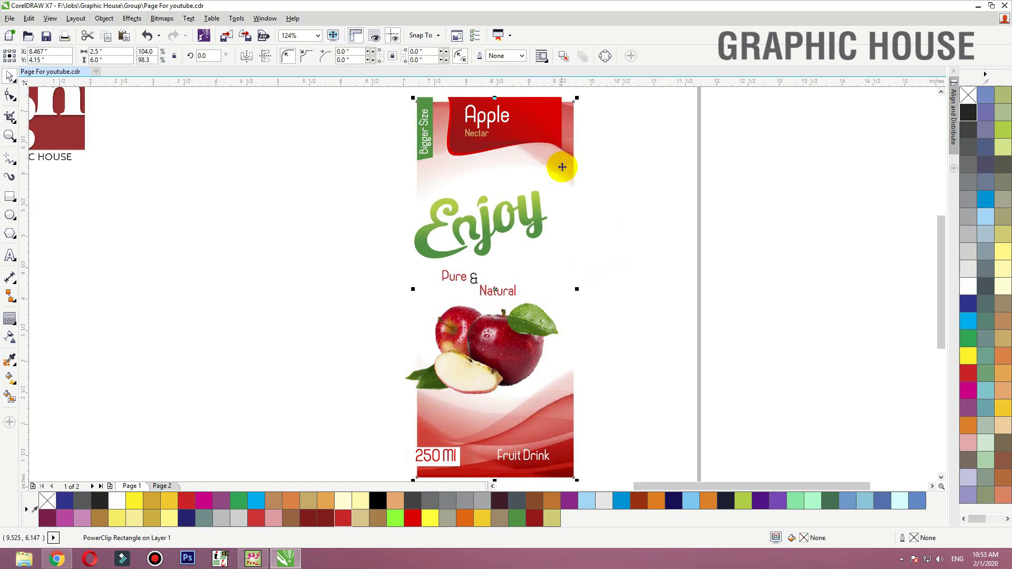
pyautogui.click(623, 203)
# Scale the "250 Ml" text down slightly and centre it on its white rectangle
pyautogui.click(438, 459)
pyautogui.press('F2')
pyautogui.moveTo(554, 425); pyautogui.dragTo(311, 481)
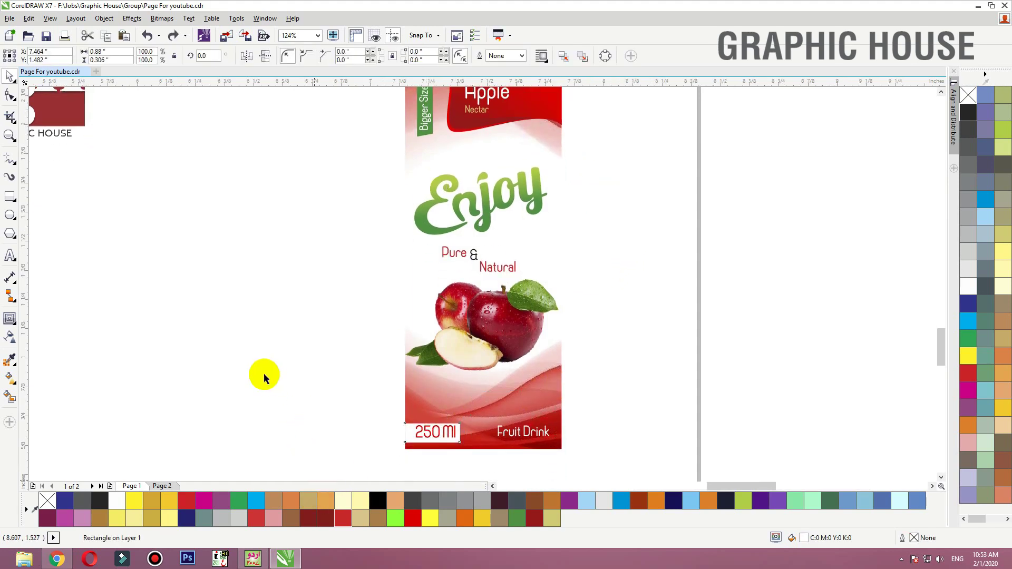
pyautogui.click(264, 375)
pyautogui.click(539, 243)
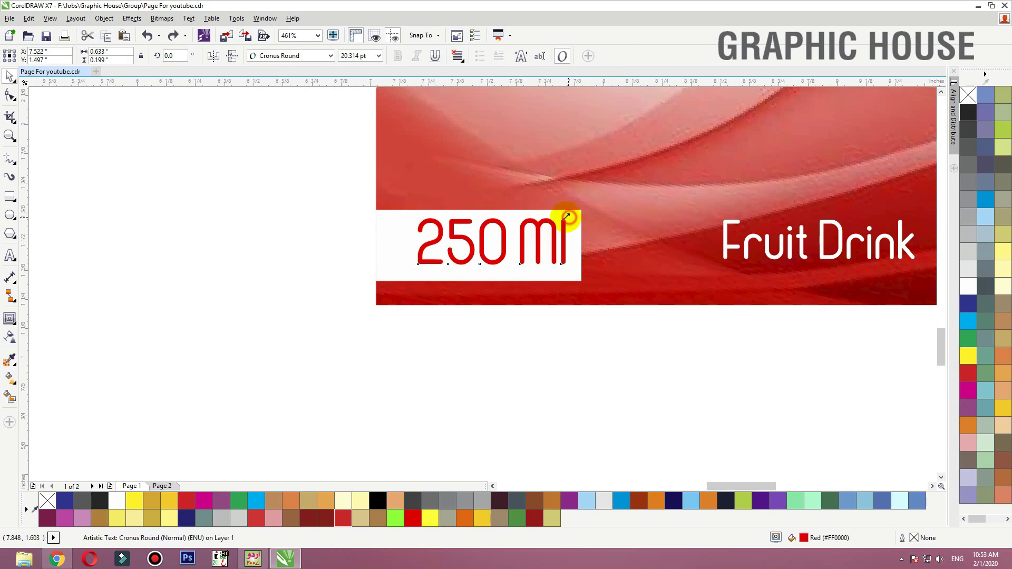
pyautogui.moveTo(567, 216); pyautogui.dragTo(560, 220)
pyautogui.keyDown('shift'); pyautogui.click(570, 227); pyautogui.keyUp('shift')
pyautogui.click(572, 334)
pyautogui.click(571, 303)
pyautogui.hotkey('shift', 'F2')
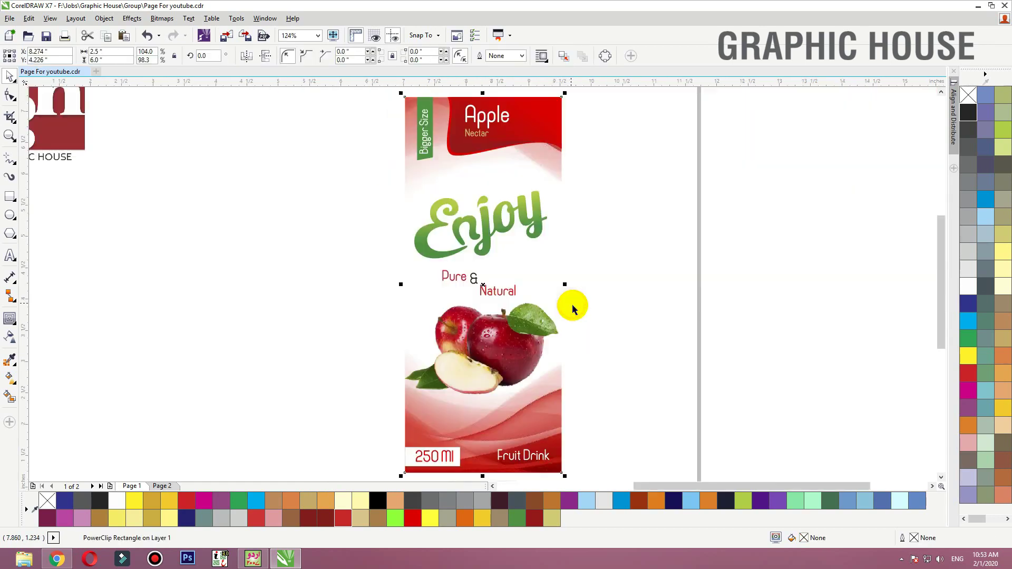
pyautogui.click(659, 302)
# Duplicate the entire apple label, placing the copy beside the original on its left side
pyautogui.scroll(-3, 639, 366)
pyautogui.scroll(2, 635, 364)
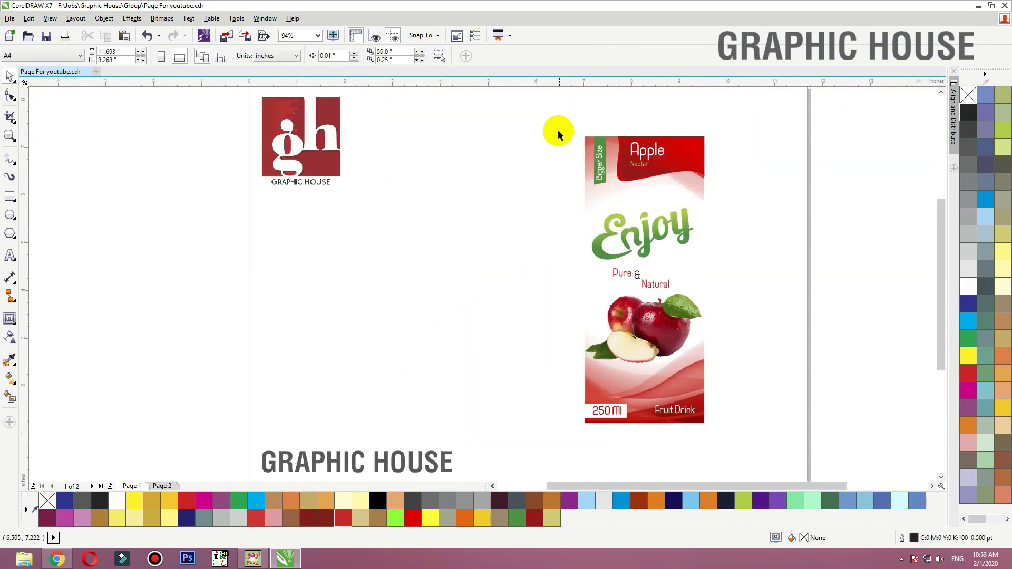
pyautogui.moveTo(658, 342); pyautogui.dragTo(717, 448)
pyautogui.moveTo(701, 385); pyautogui.dragTo(565, 394)
pyautogui.rightClick(565, 394)
pyautogui.hotkey('shift', 'F2')
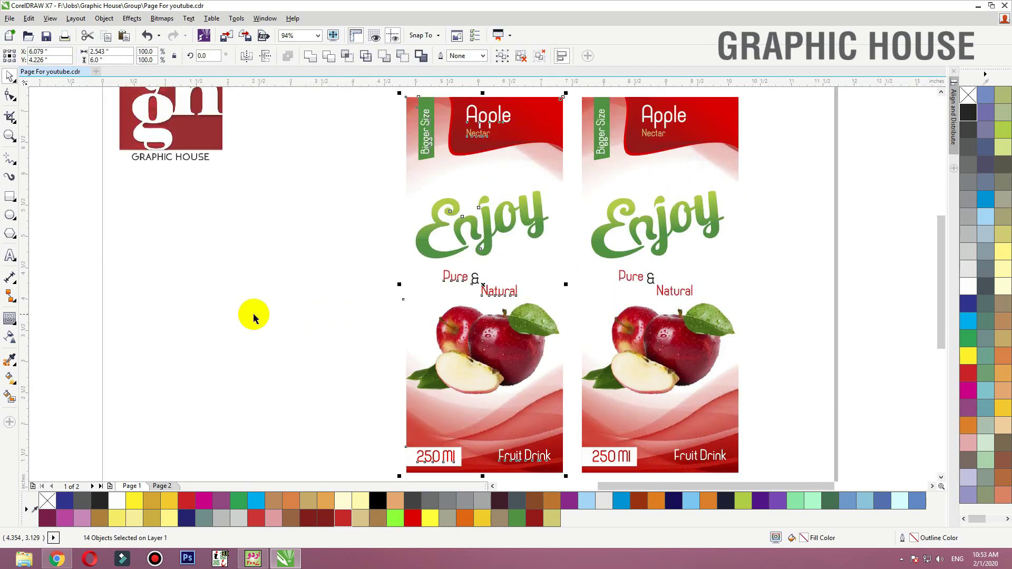
pyautogui.click(245, 322)
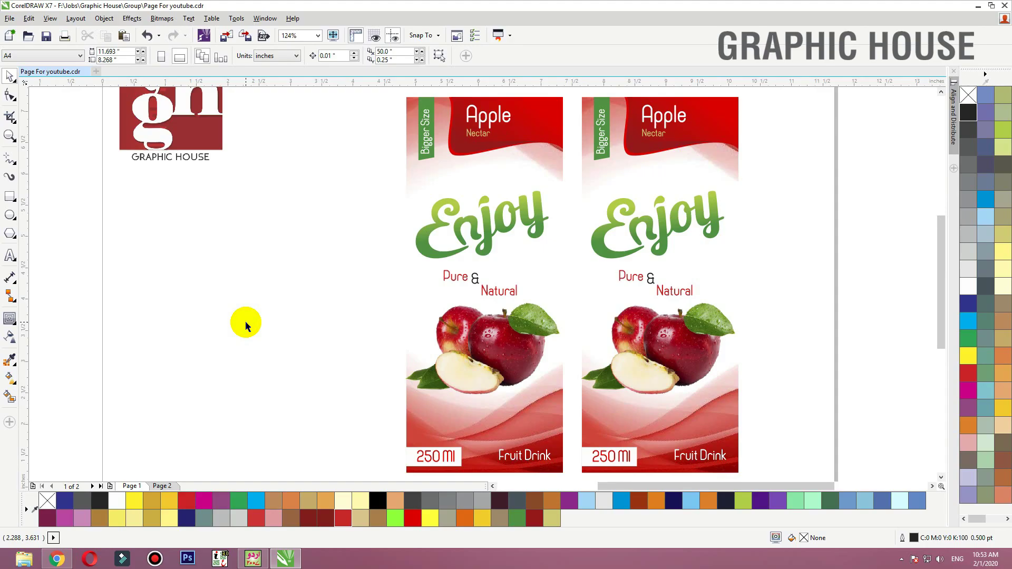
# Switch to Chrome and change the apple image search to "orange fruit png"
pyautogui.hotkey('alt', 'Tab')
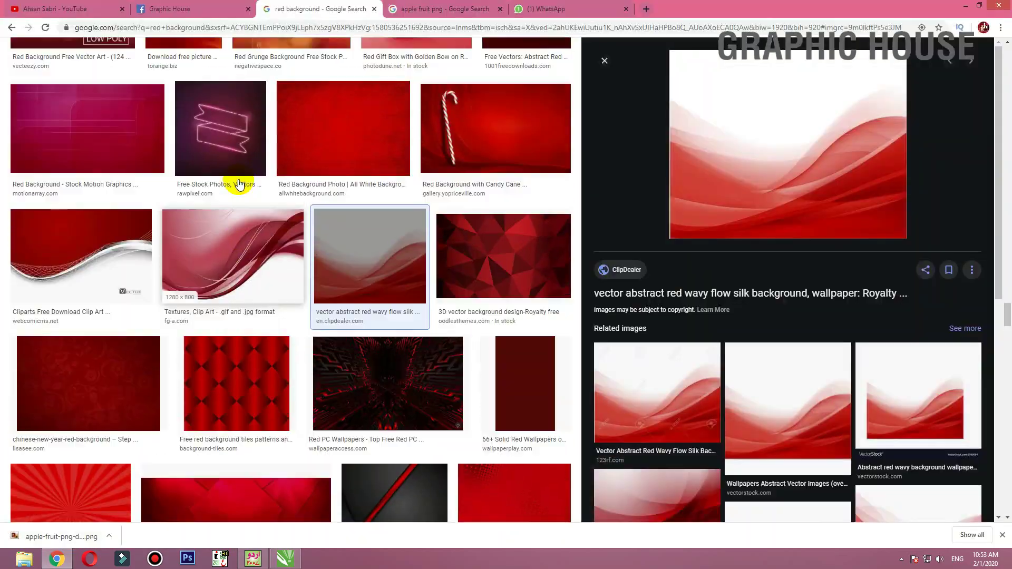
pyautogui.scroll(-10, 237, 187)
pyautogui.scroll(-20, 239, 184)
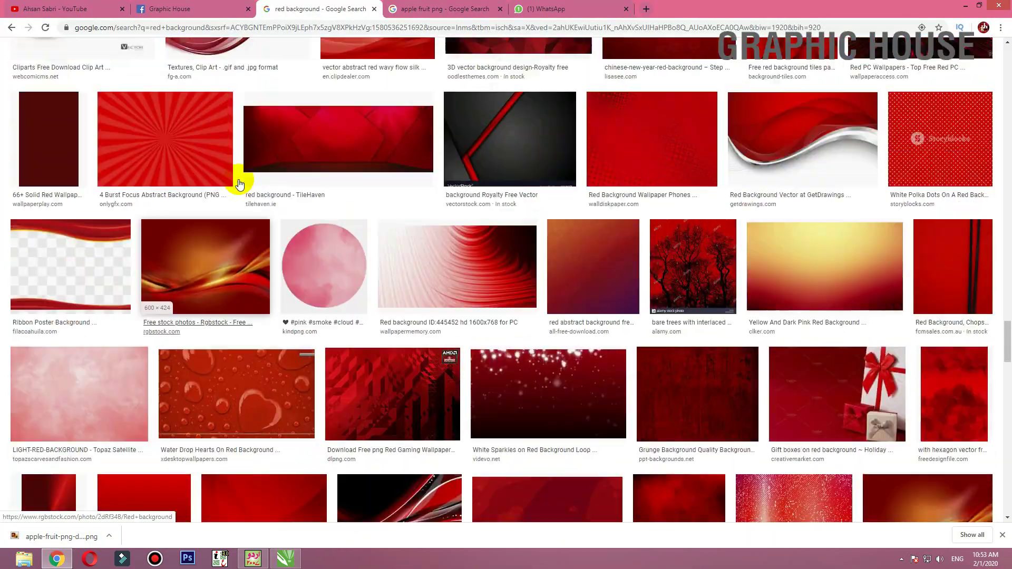
pyautogui.scroll(20, 239, 184)
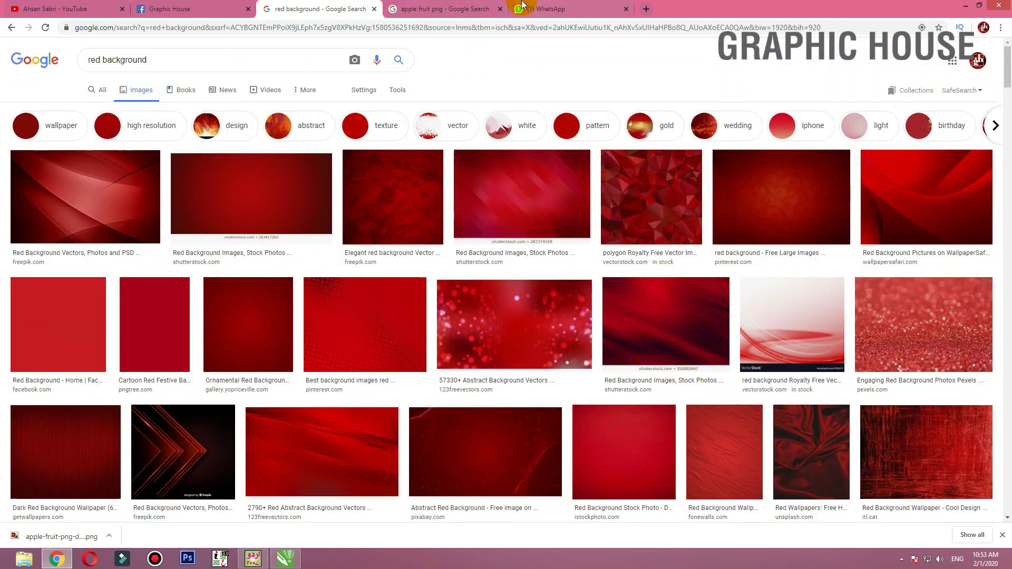
pyautogui.click(443, 9)
pyautogui.scroll(3, 169, 100)
pyautogui.press('Escape')
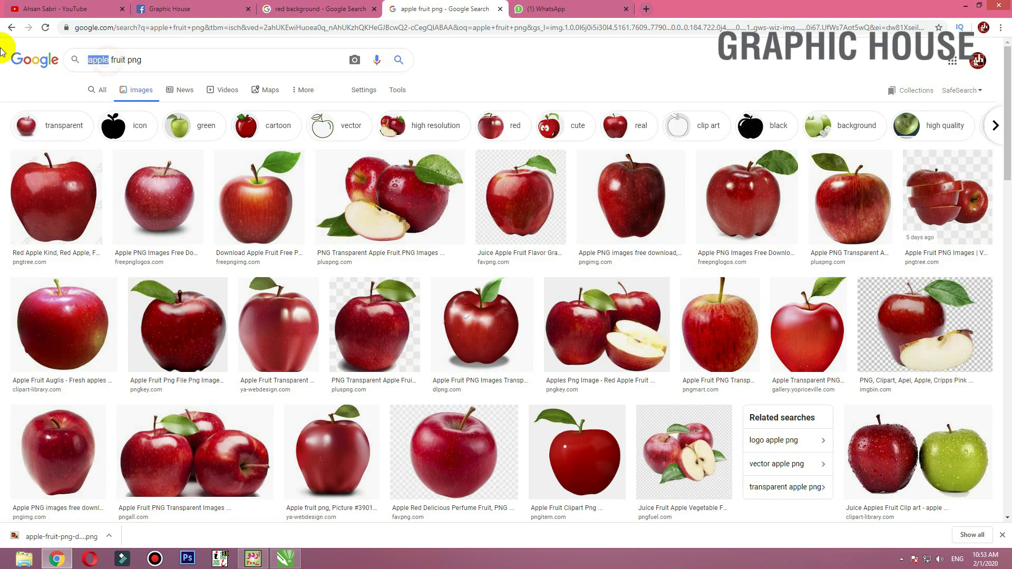
pyautogui.write('range')
pyautogui.press('Return')
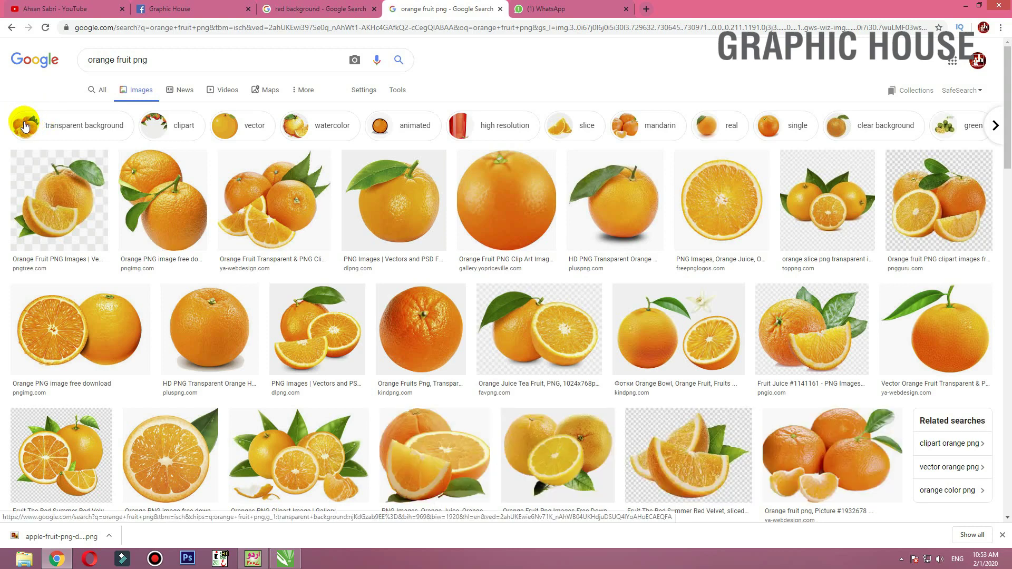
pyautogui.click(59, 200)
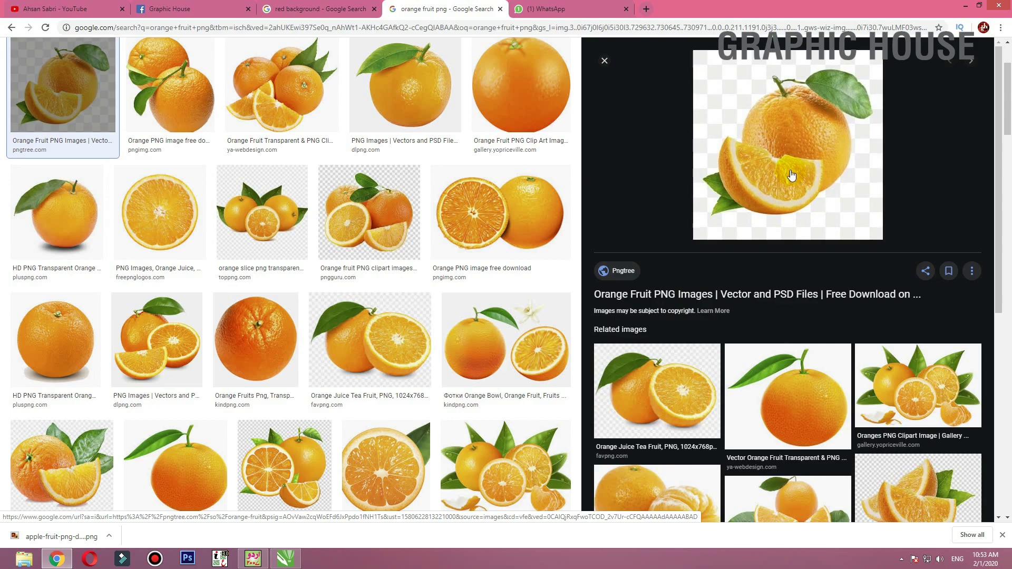
pyautogui.rightClick(791, 161)
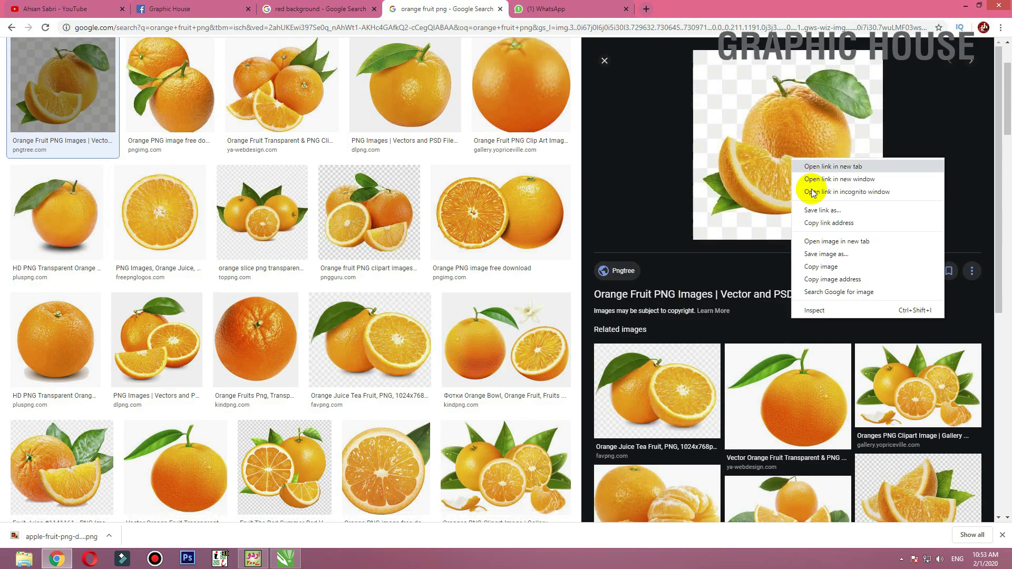
pyautogui.click(831, 256)
pyautogui.press('Escape')
pyautogui.scroll(-5, 519, 167)
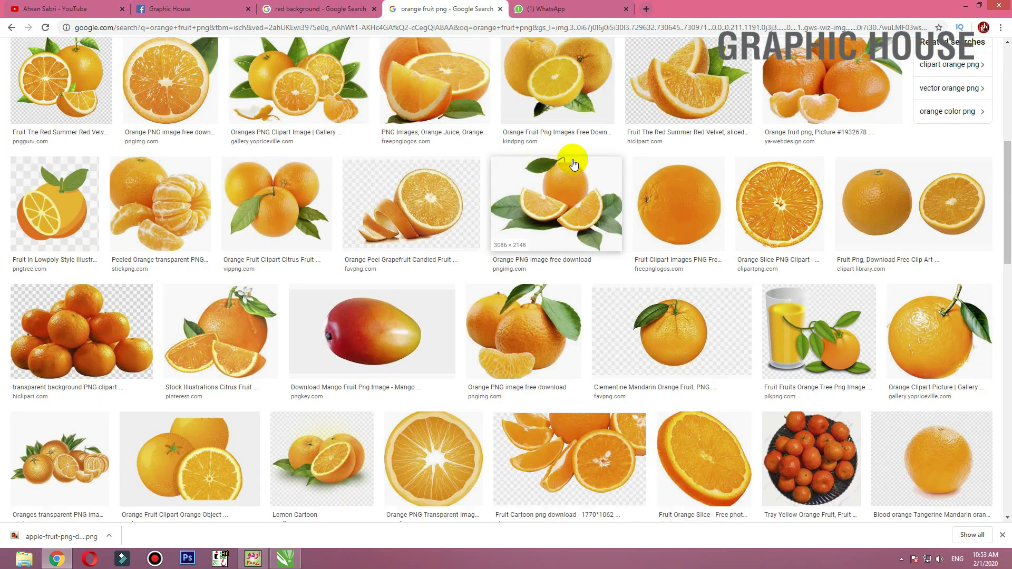
pyautogui.scroll(-5, 113, 189)
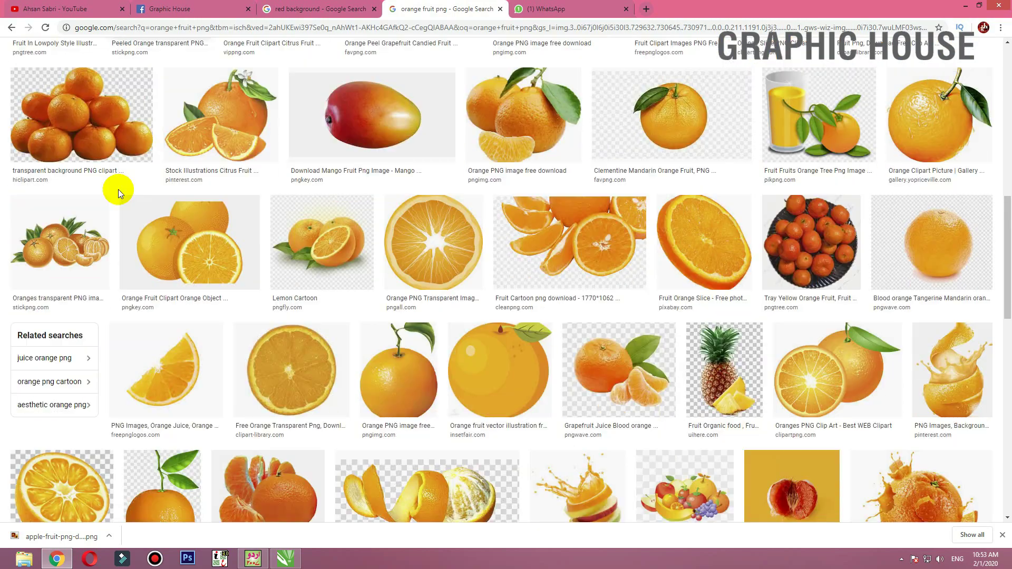
pyautogui.scroll(-6, 437, 232)
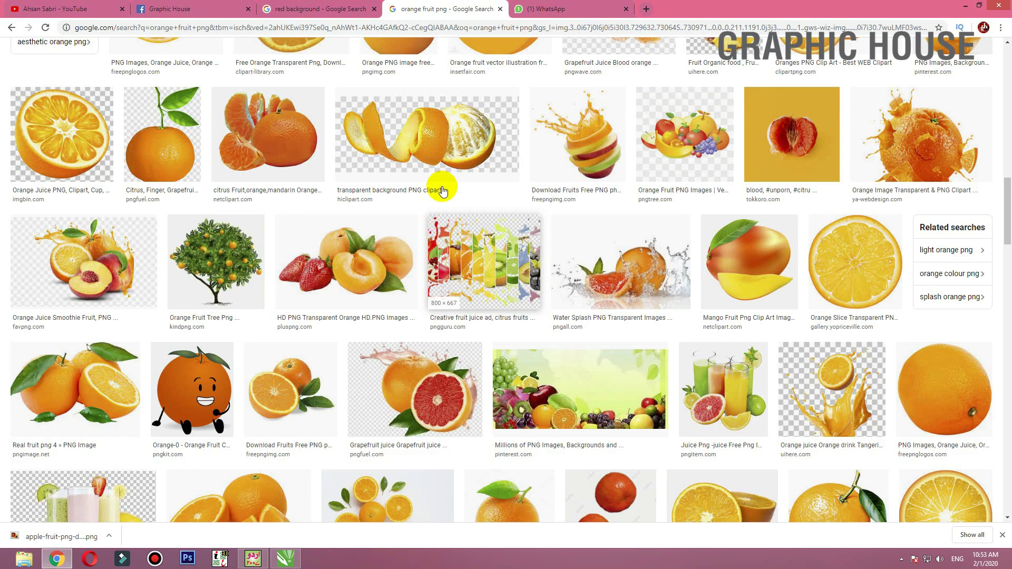
pyautogui.scroll(-4, 232, 248)
pyautogui.scroll(-1, 237, 247)
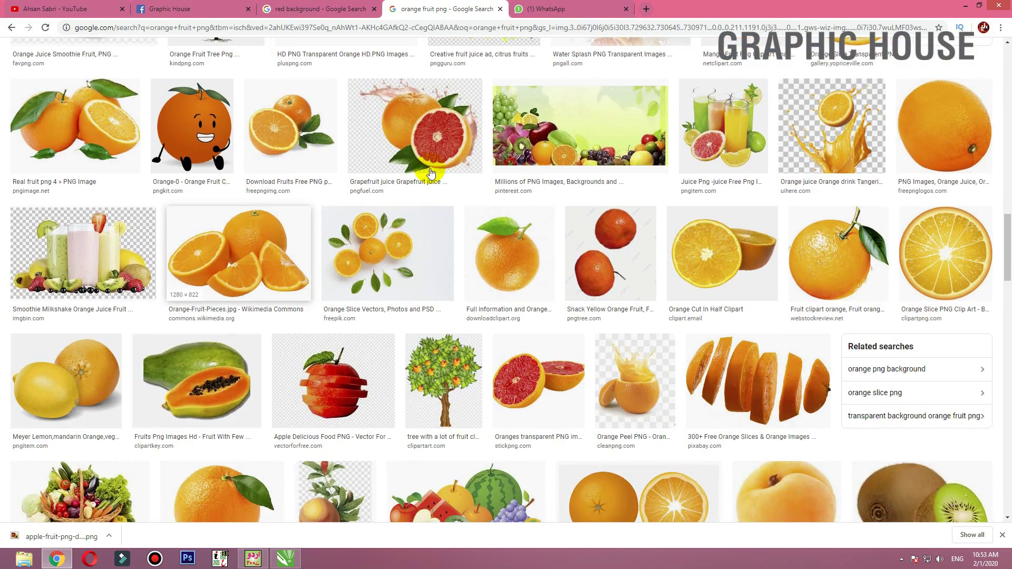
pyautogui.click(427, 136)
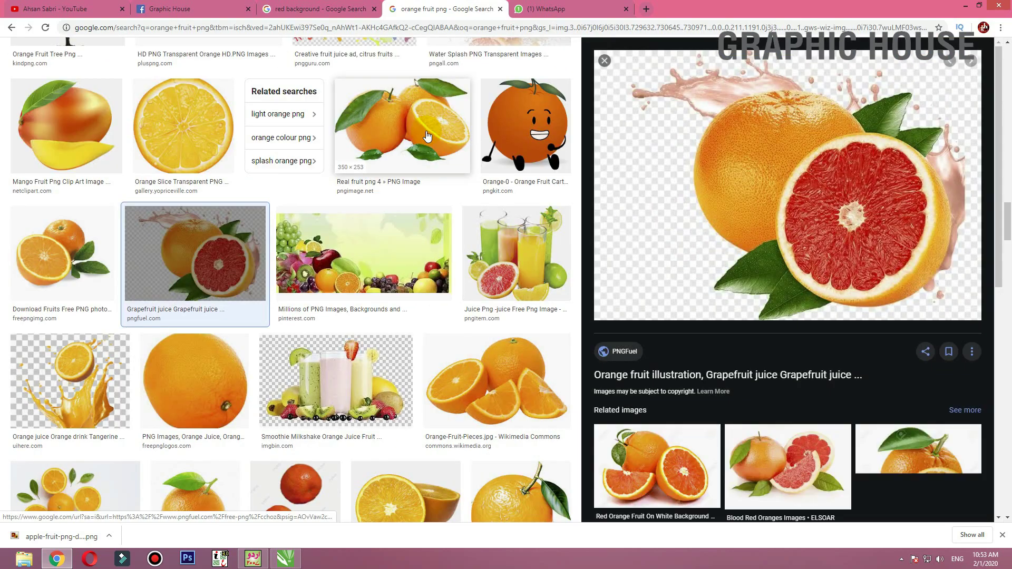
pyautogui.rightClick(794, 178)
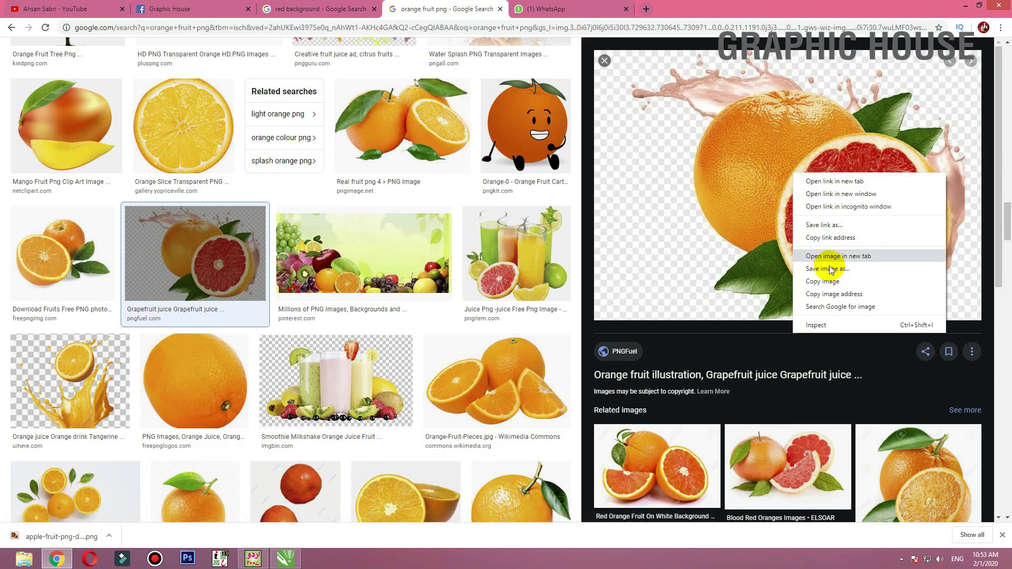
pyautogui.click(825, 255)
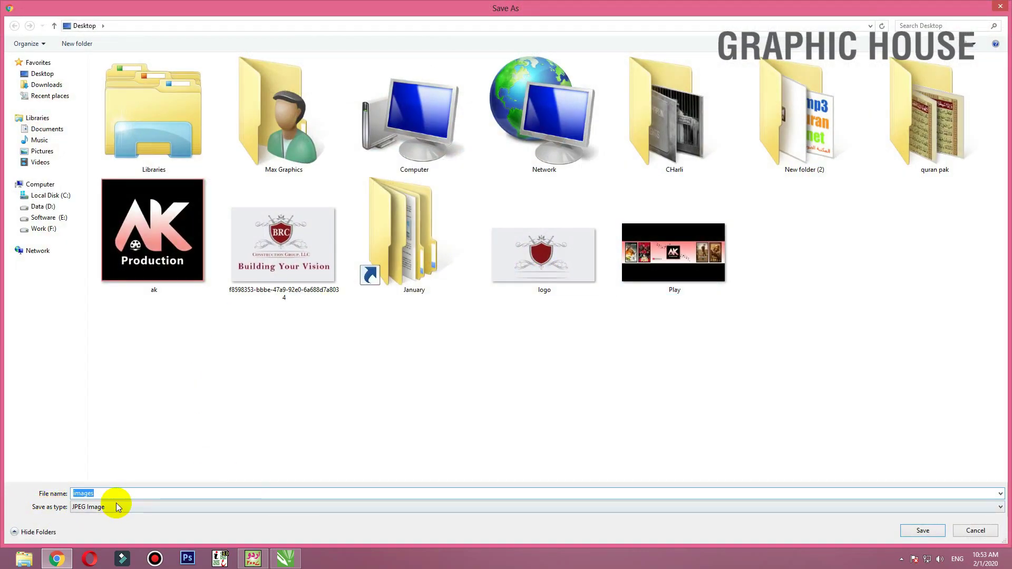
pyautogui.press('Escape')
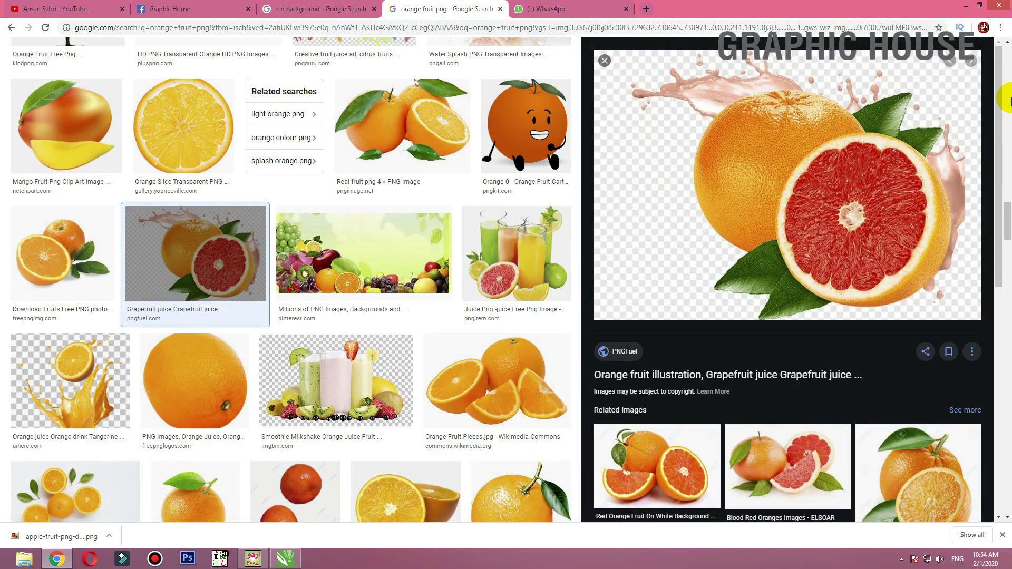
pyautogui.press('Escape')
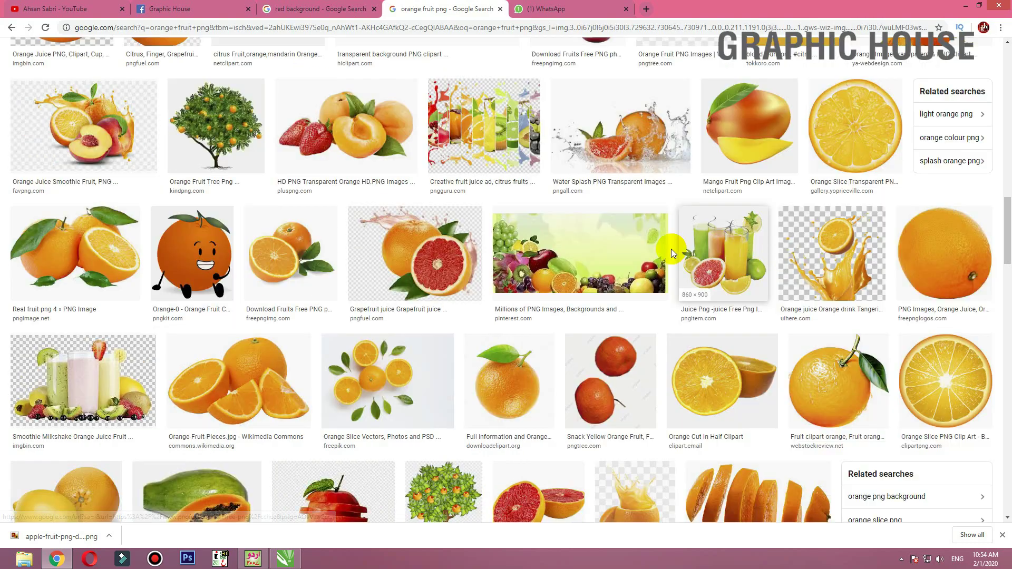
# Find the Egypt Navel Orange picture among the orange fruit results and copy the image
pyautogui.scroll(-5, 672, 249)
pyautogui.scroll(-7, 671, 254)
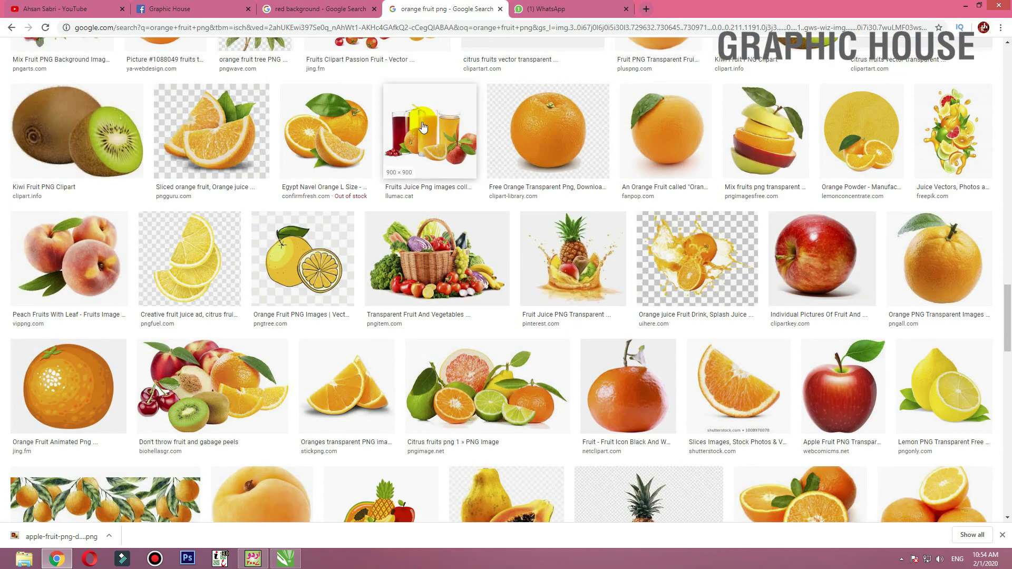
pyautogui.click(332, 124)
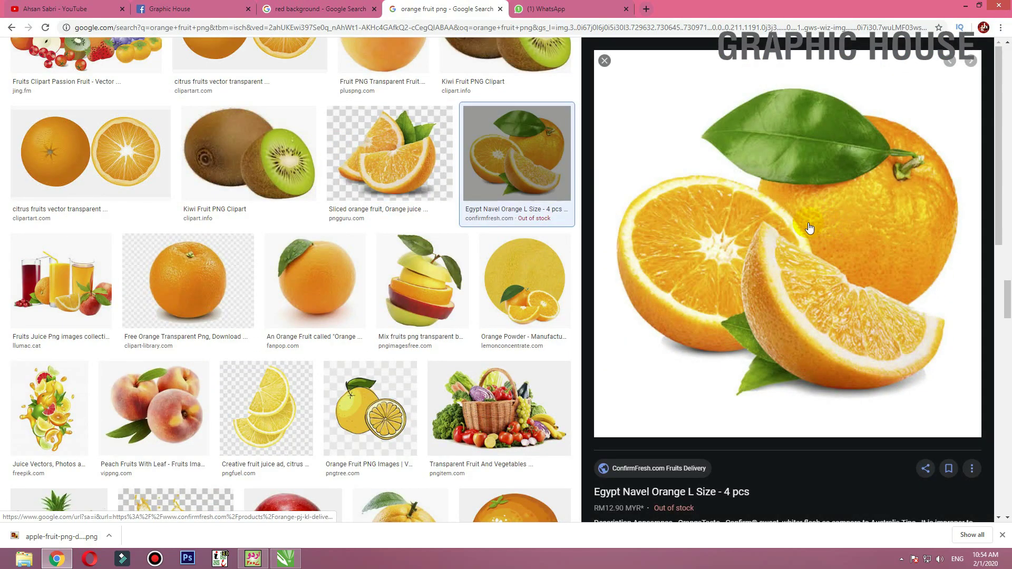
pyautogui.rightClick(767, 203)
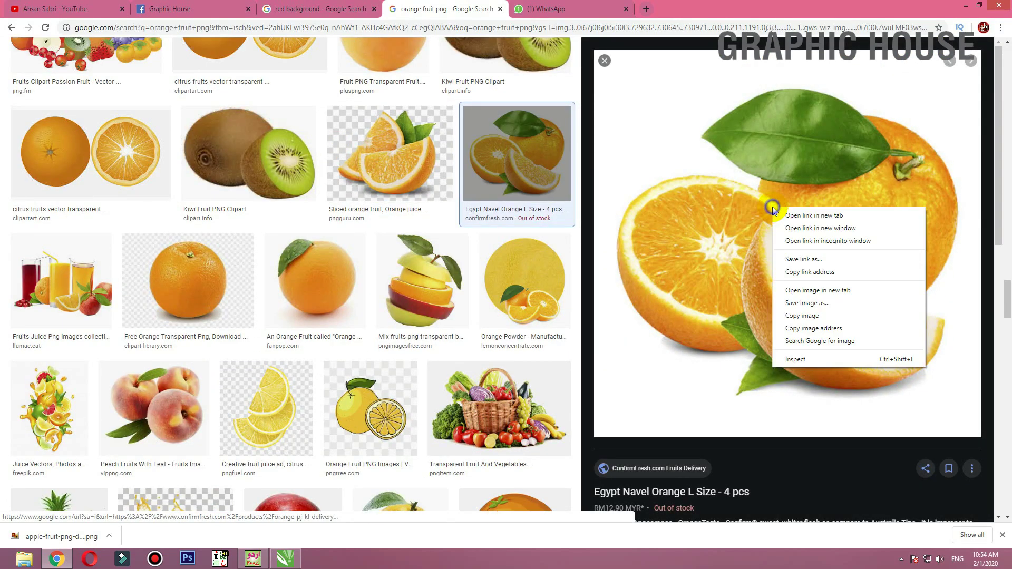
pyautogui.click(804, 315)
# Switch to CorelDRAW, try the copied orange picture on the label page, and delete it
pyautogui.hotkey('alt', 'Tab')
pyautogui.hotkey('ctrl', 'v')
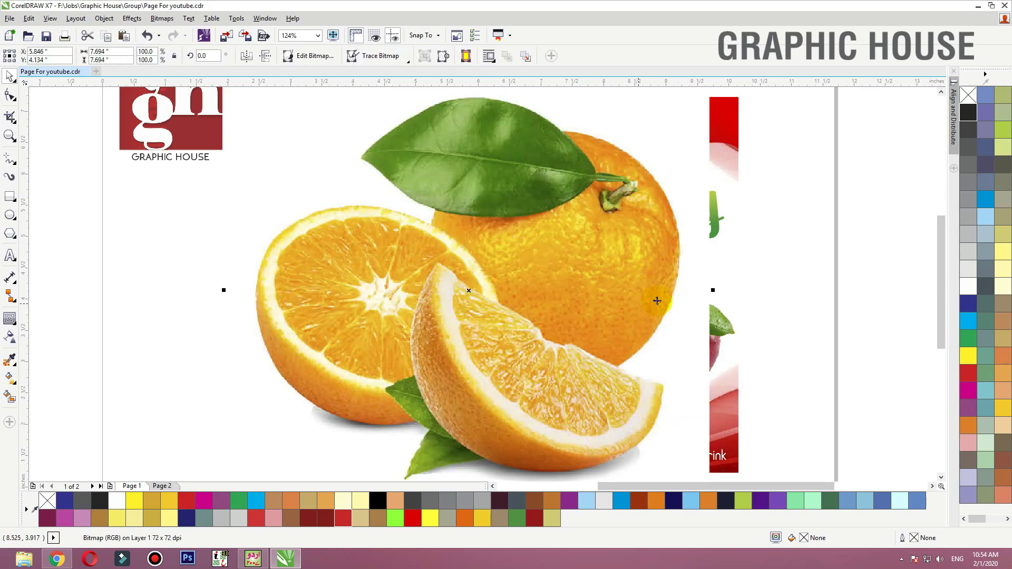
pyautogui.moveTo(484, 364); pyautogui.dragTo(486, 298)
pyautogui.scroll(-3, 485, 298)
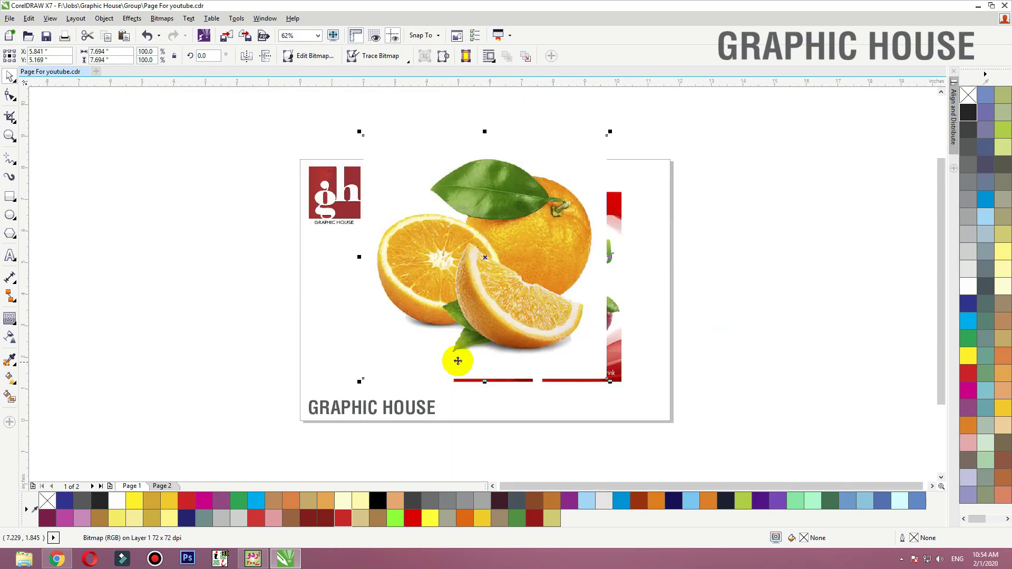
pyautogui.press('Delete')
# Return to Chrome and examine further orange fruit results, previewing the mango clipart and the PNGFuel orange image for suitability
pyautogui.hotkey('alt', 'Tab')
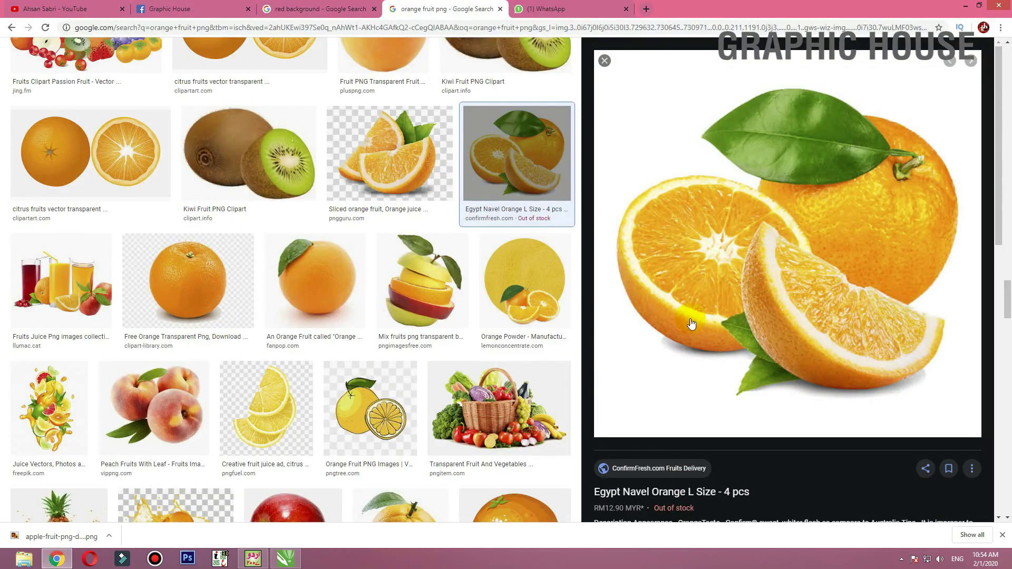
pyautogui.press('Escape')
pyautogui.scroll(-5, 699, 317)
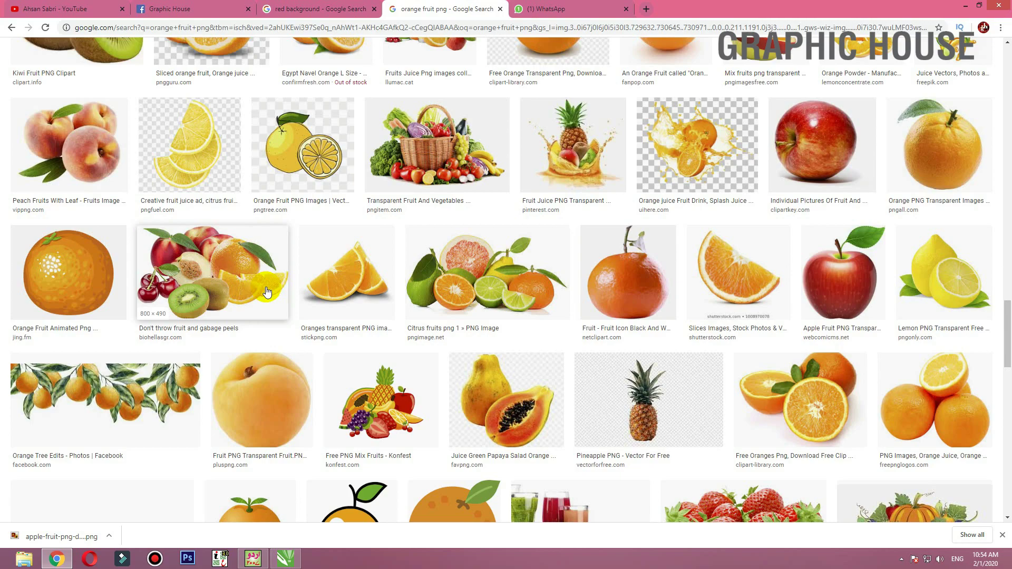
pyautogui.scroll(-5, 267, 292)
pyautogui.scroll(-3, 267, 293)
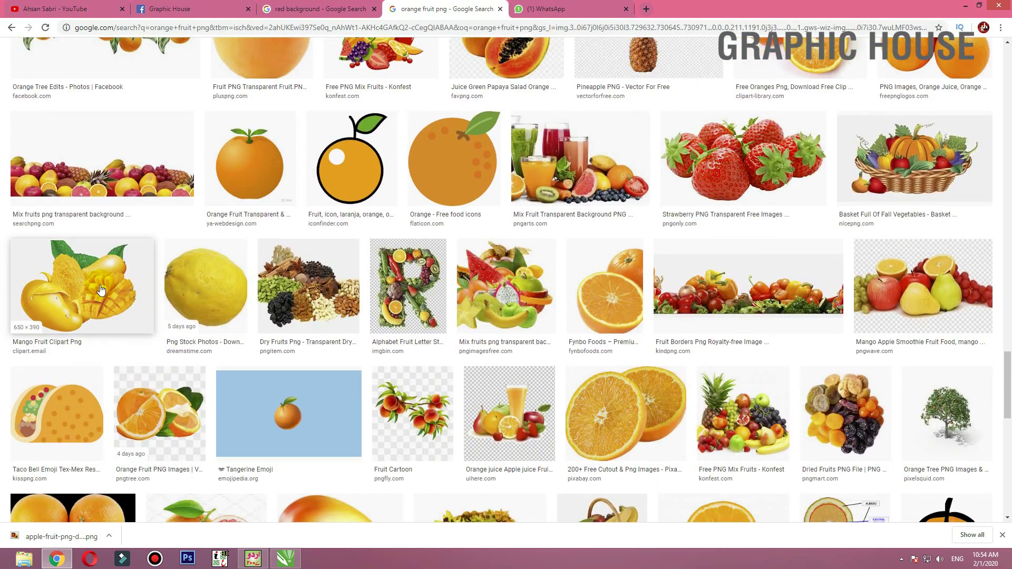
pyautogui.click(107, 290)
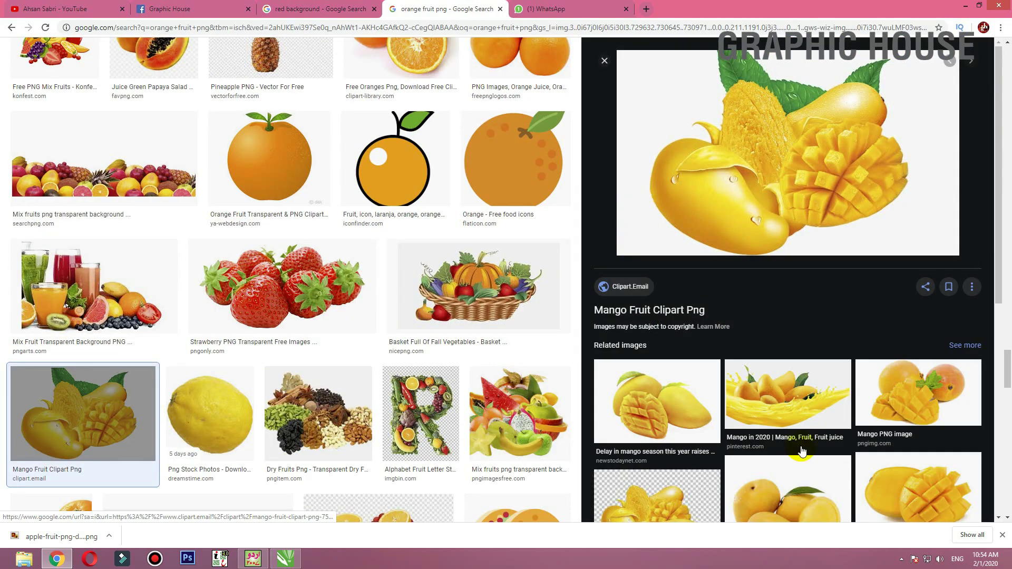
pyautogui.press('Escape')
pyautogui.scroll(-3, 706, 266)
pyautogui.scroll(-7, 706, 266)
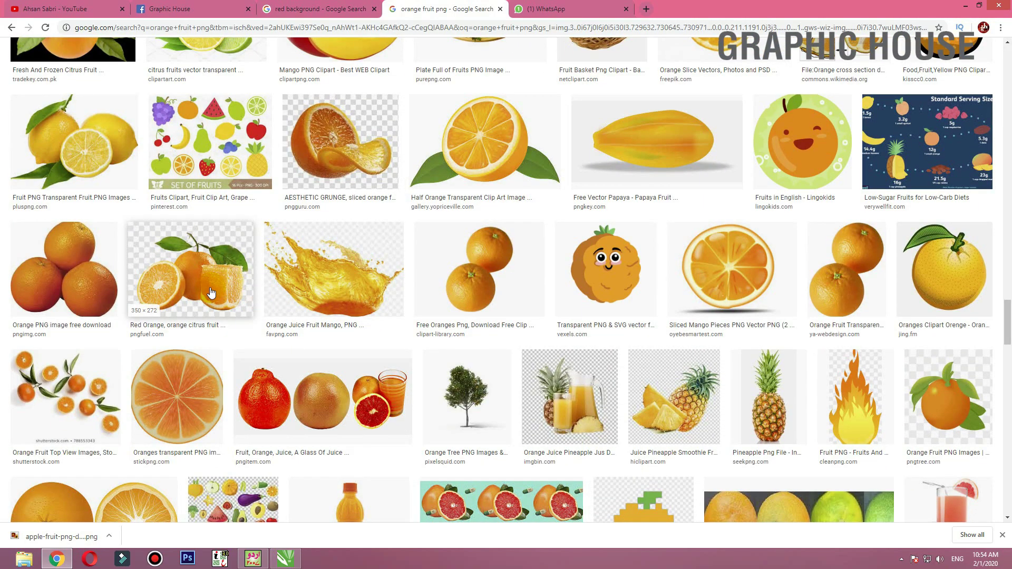
pyautogui.click(211, 293)
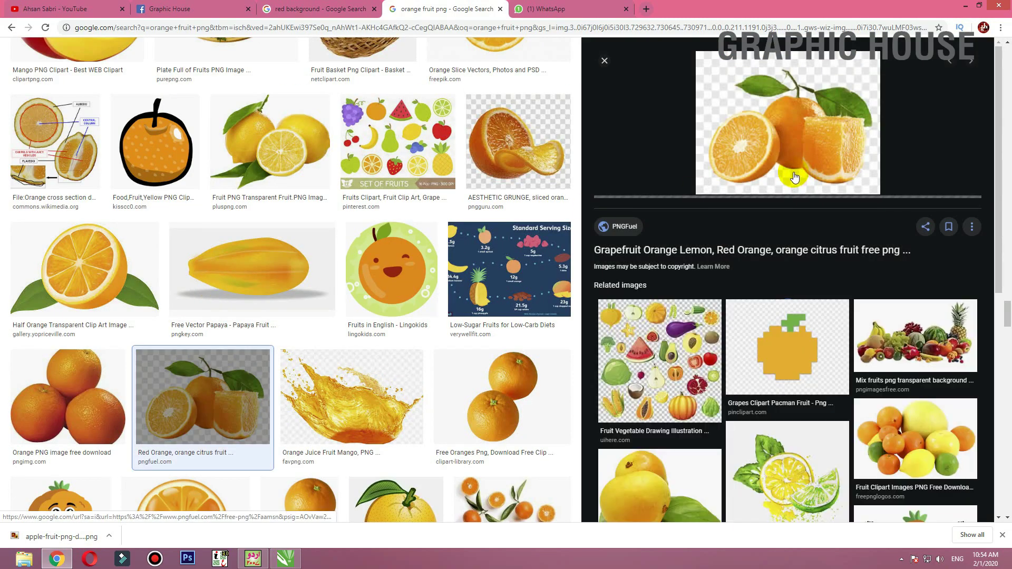
pyautogui.press('Escape')
# Save the PNGGuru picture of two oranges with a half and a wedge to the Desktop as the JPEG "images"
pyautogui.moveTo(1008, 323); pyautogui.dragTo(1006, 71)
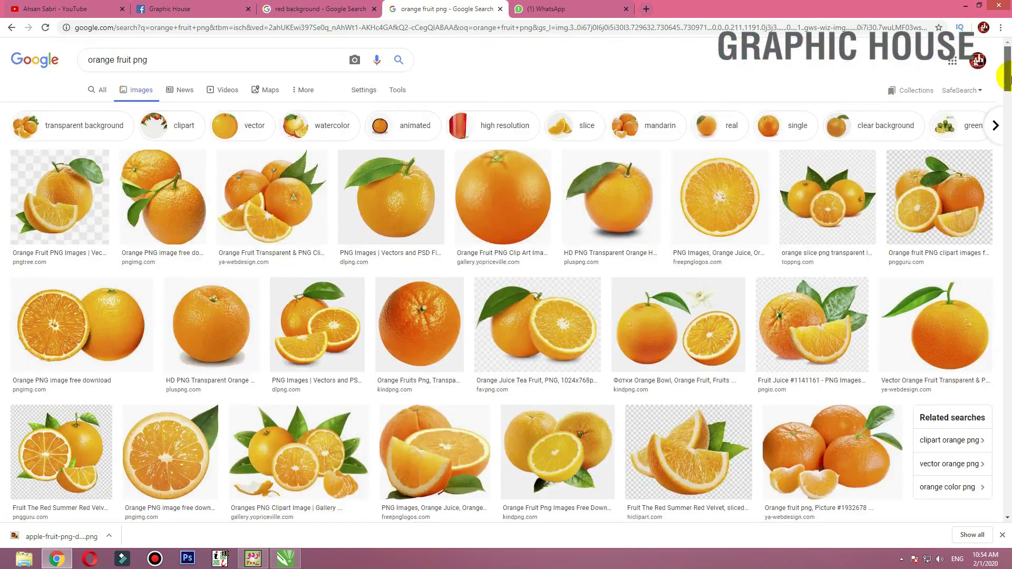
pyautogui.click(943, 194)
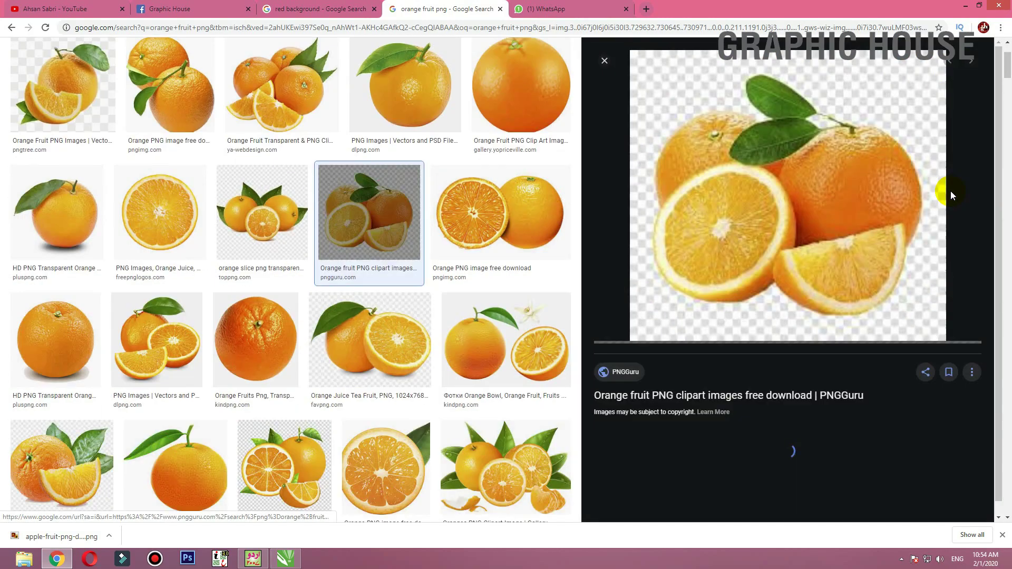
pyautogui.rightClick(822, 191)
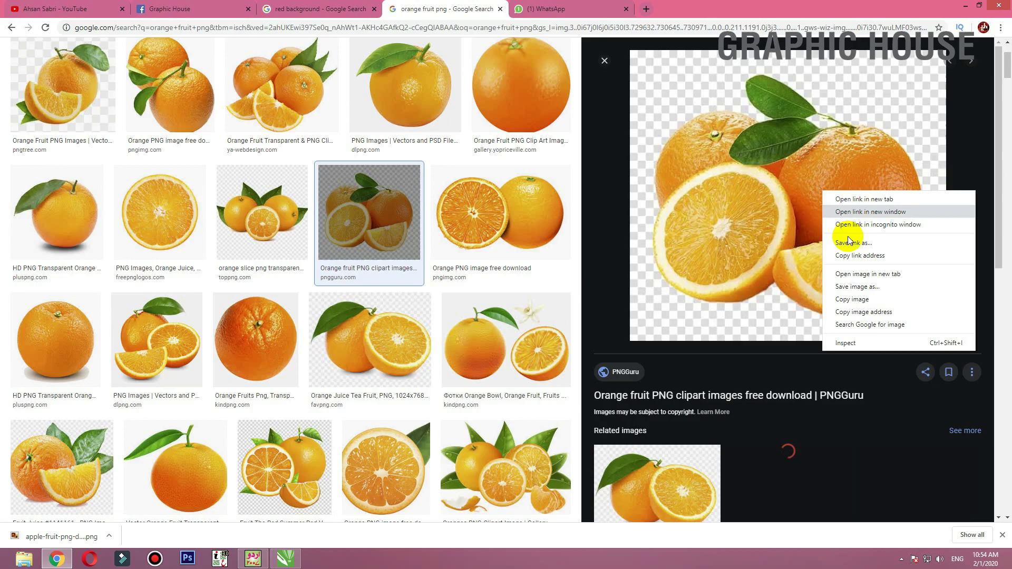
pyautogui.click(861, 287)
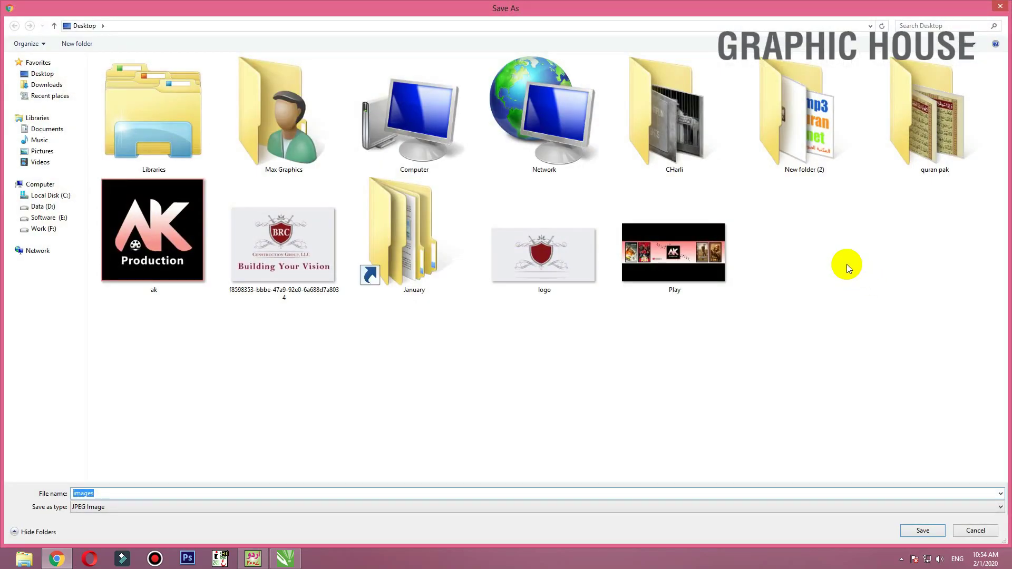
pyautogui.press('Return')
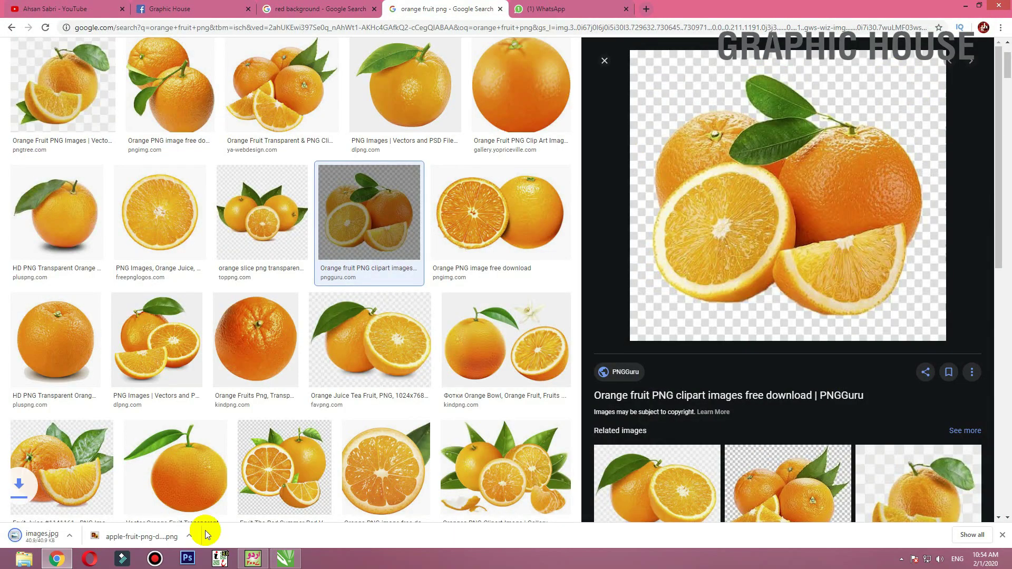
# Switch to Photoshop and open the downloaded orange picture "images" from the Desktop
pyautogui.press('super+d')
pyautogui.click(187, 557)
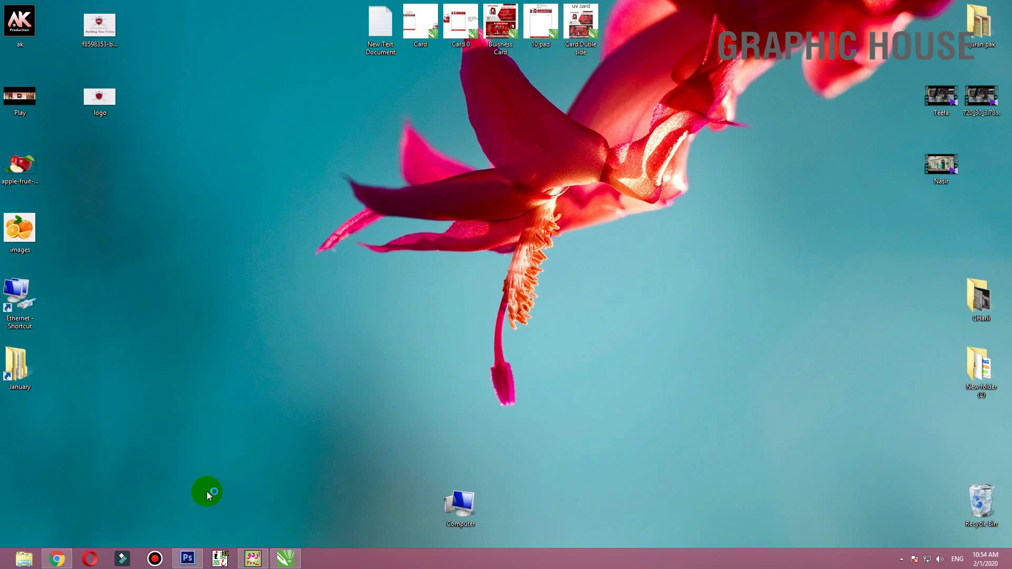
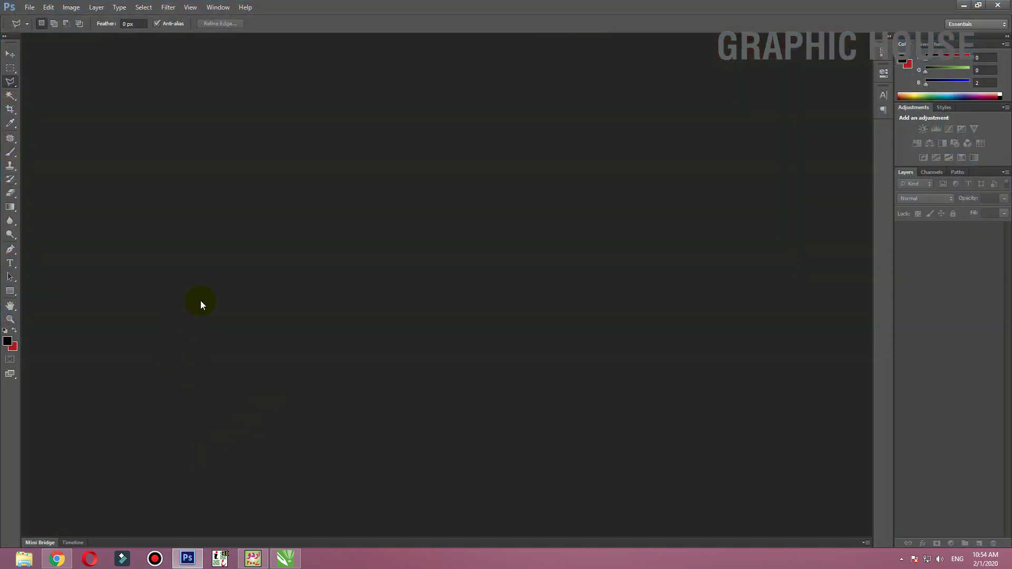
pyautogui.doubleClick(341, 266)
pyautogui.scroll(-5, 464, 264)
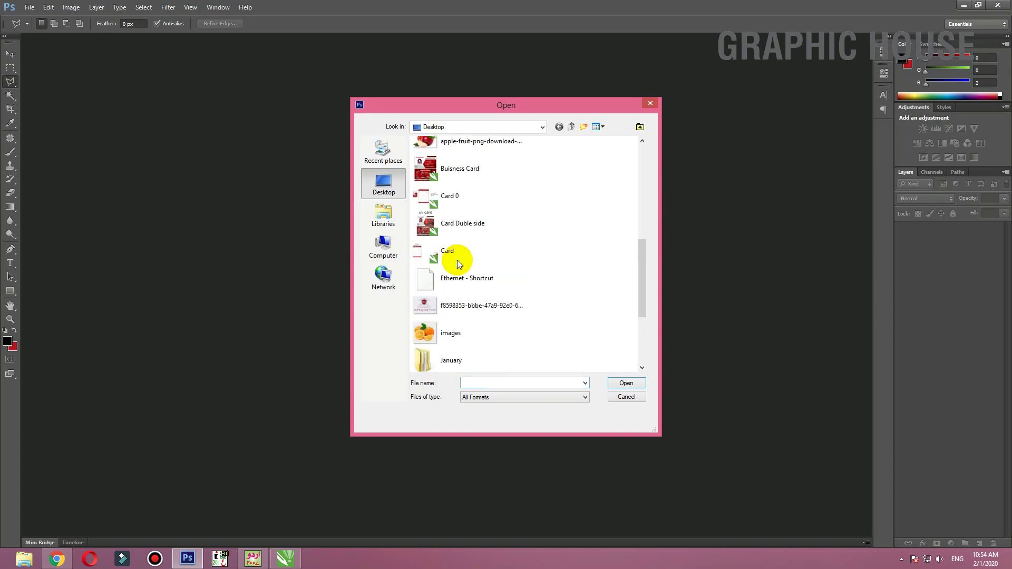
pyautogui.scroll(2, 464, 274)
pyautogui.scroll(-2, 460, 319)
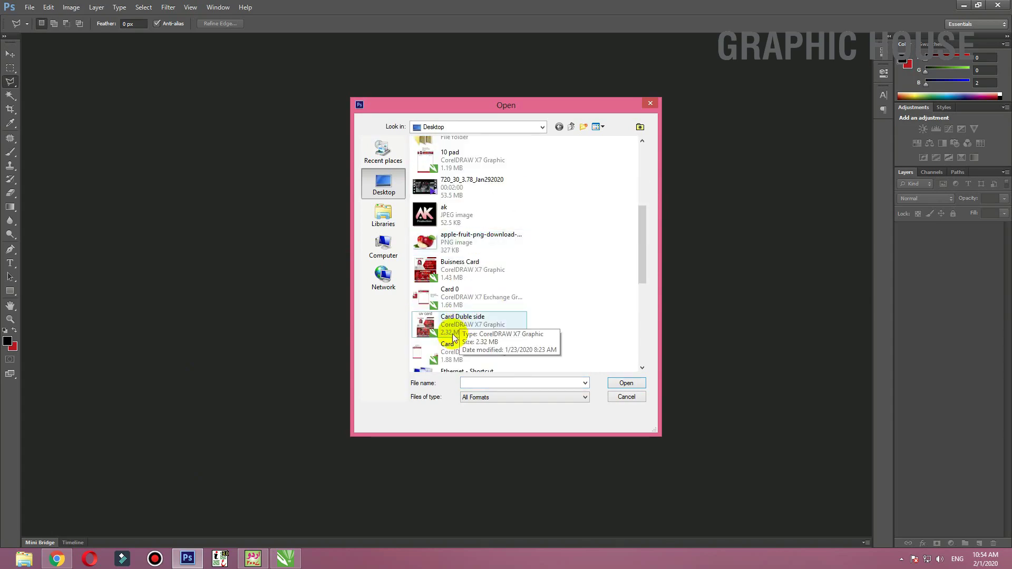
pyautogui.scroll(-2, 452, 316)
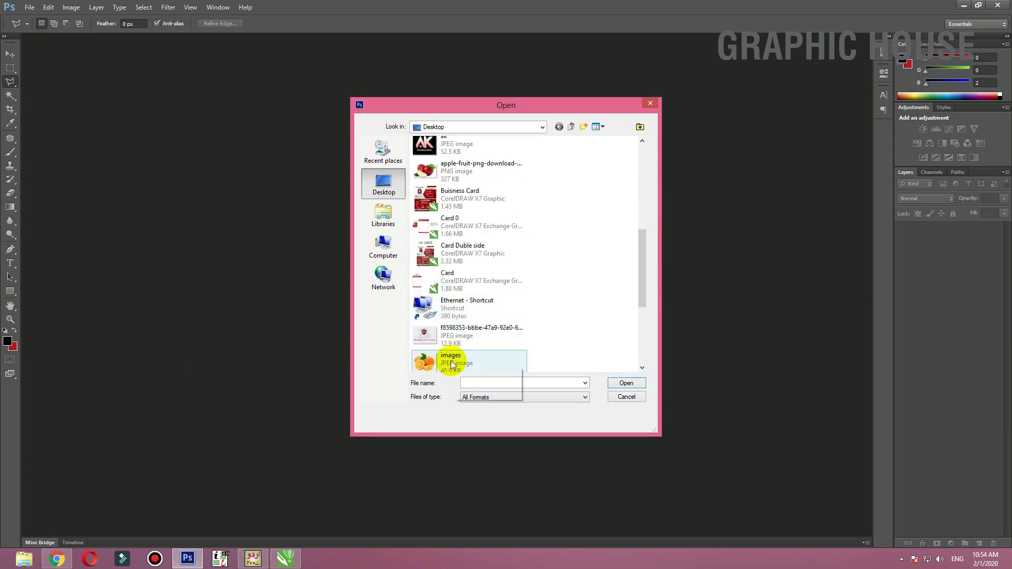
pyautogui.doubleClick(450, 360)
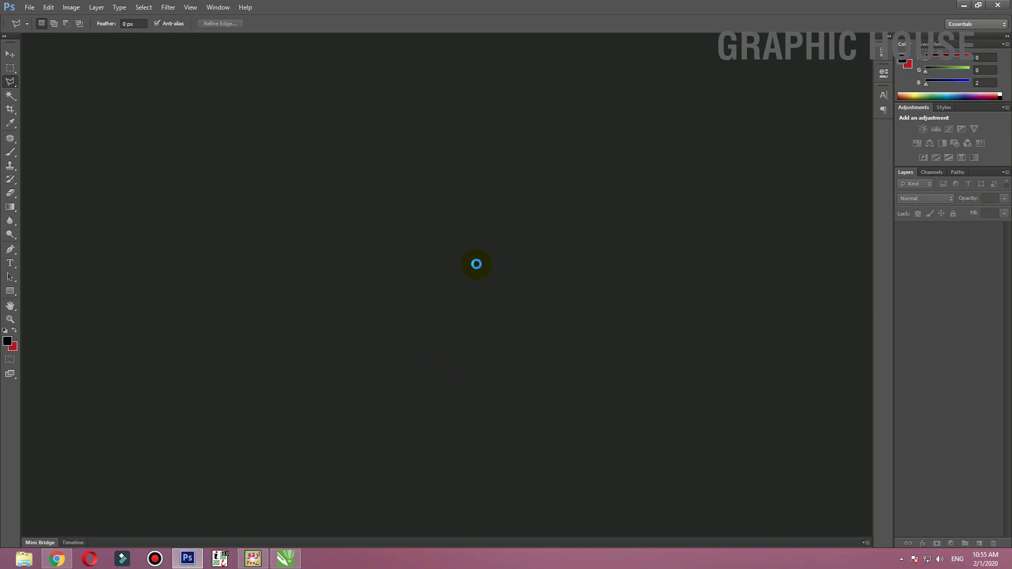
# Select the checkered background around the oranges with the Magic Wand, using a tolerance of 50
pyautogui.press('w')
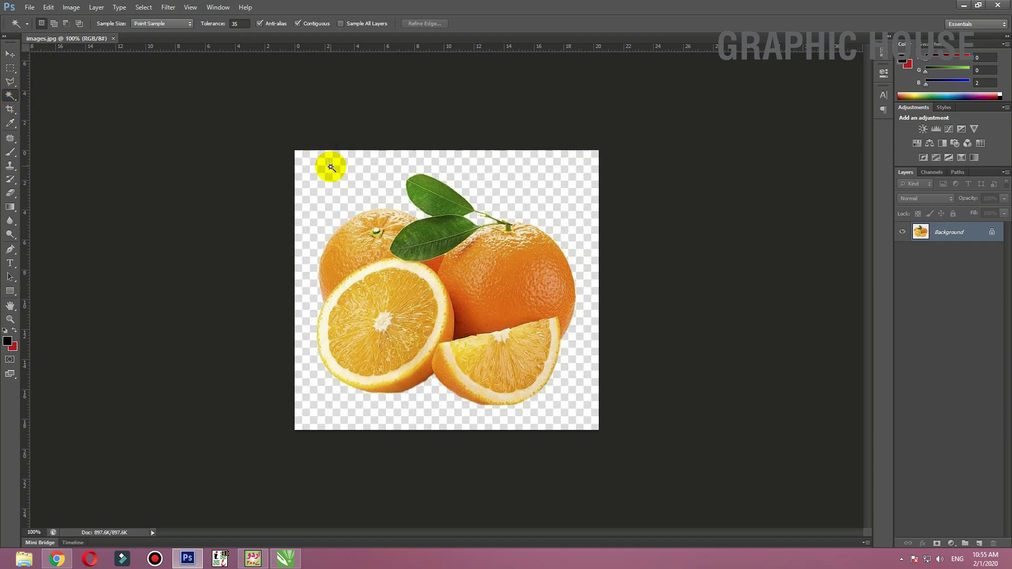
pyautogui.click(331, 169)
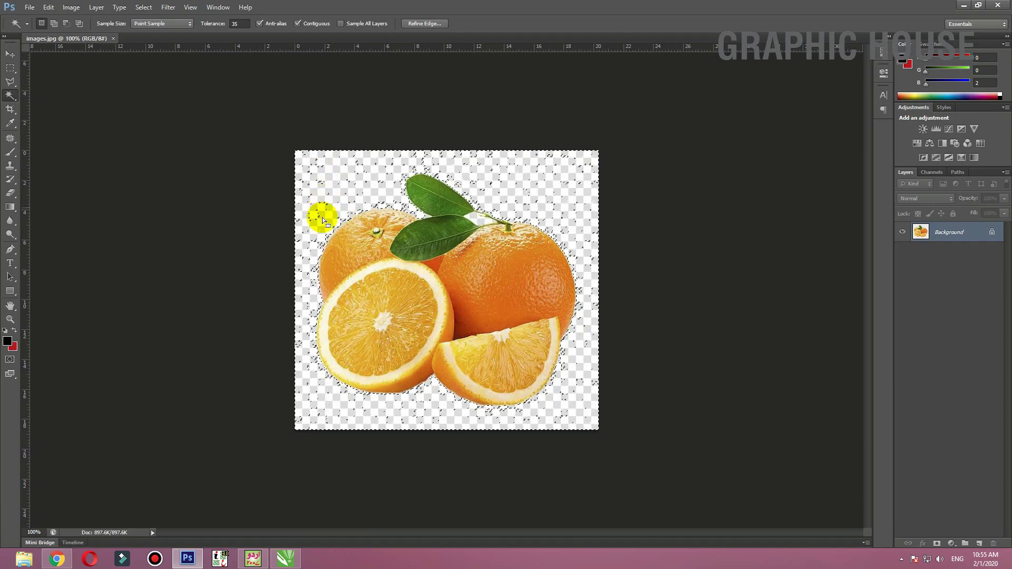
pyautogui.click(237, 23)
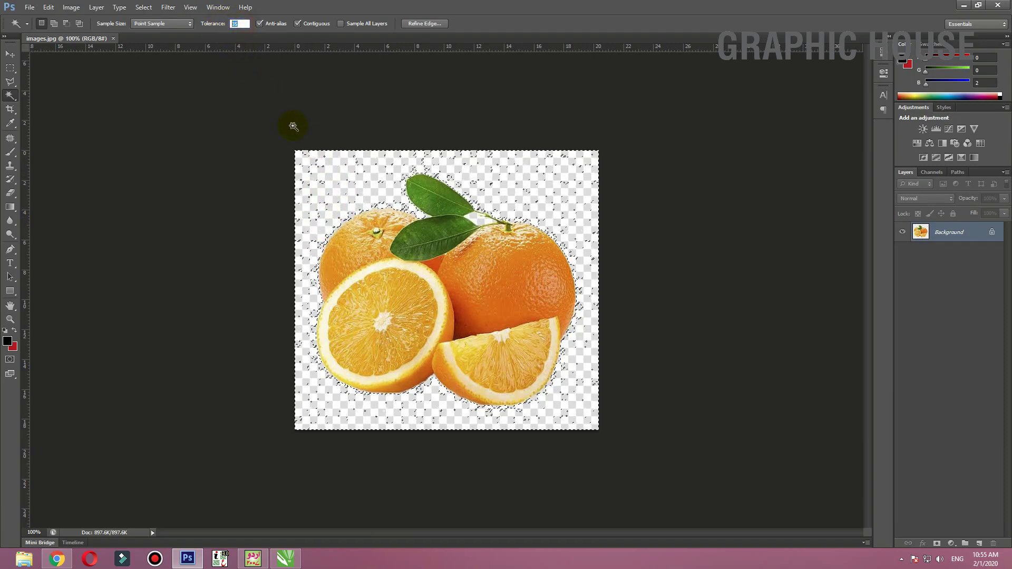
pyautogui.write('50')
pyautogui.click(213, 149)
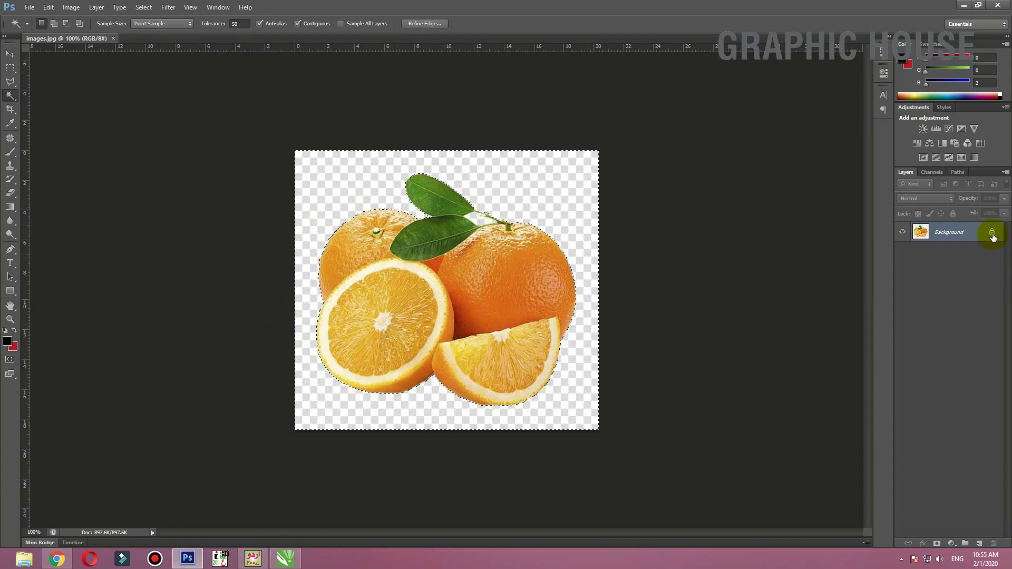
# Convert the locked Background into an editable layer and delete the selected checkered area around the oranges
pyautogui.doubleClick(992, 235)
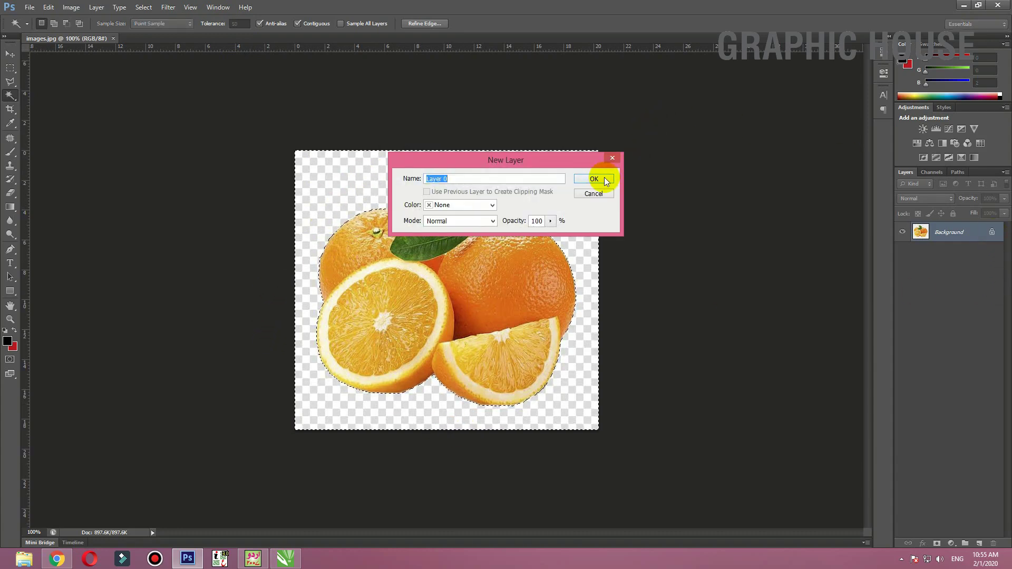
pyautogui.click(594, 179)
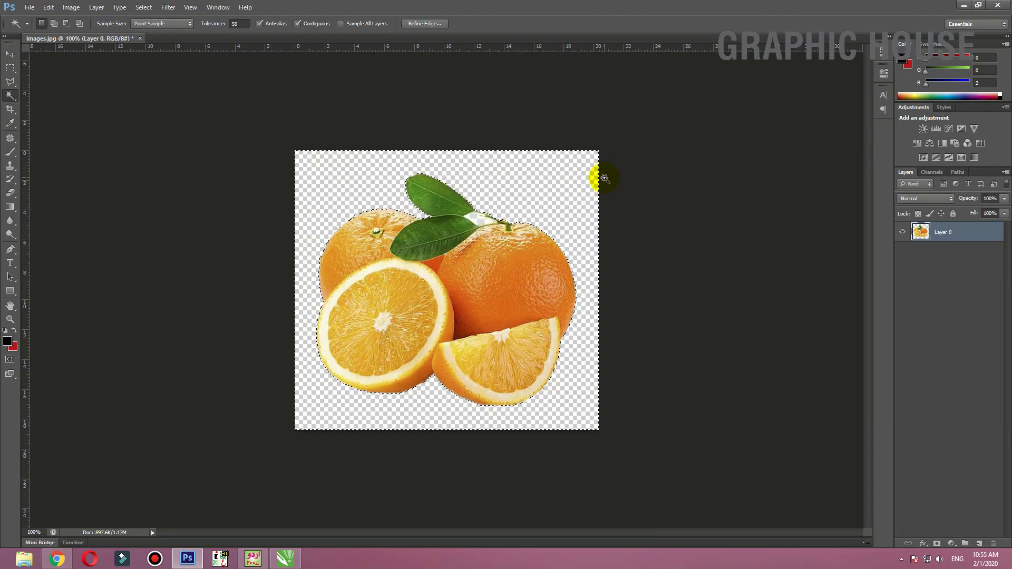
pyautogui.click(12, 55)
pyautogui.click(927, 240)
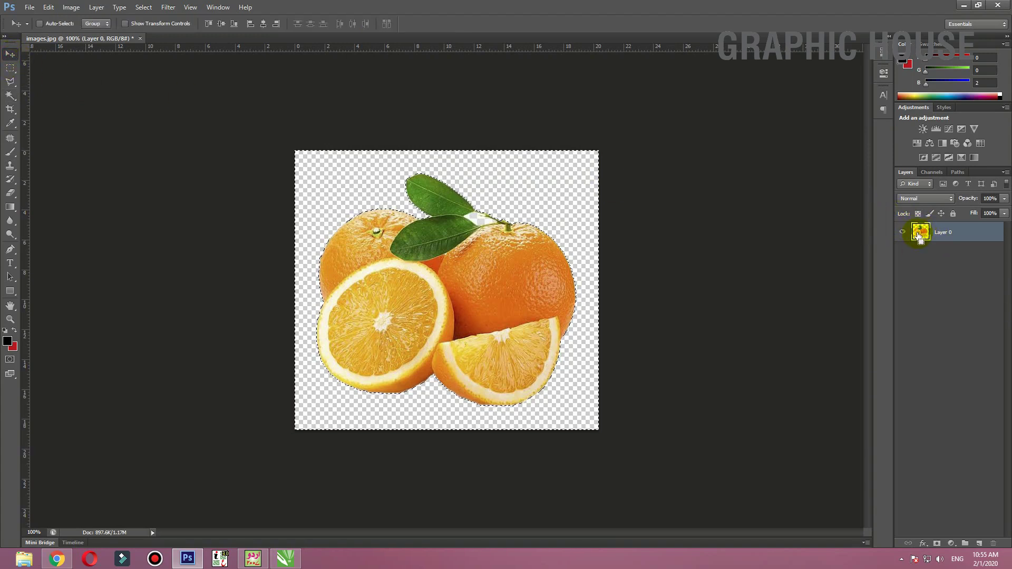
# Add a new layer filled with the red background colour and place it beneath the oranges layer
pyautogui.hotkey('ctrl', 'j')
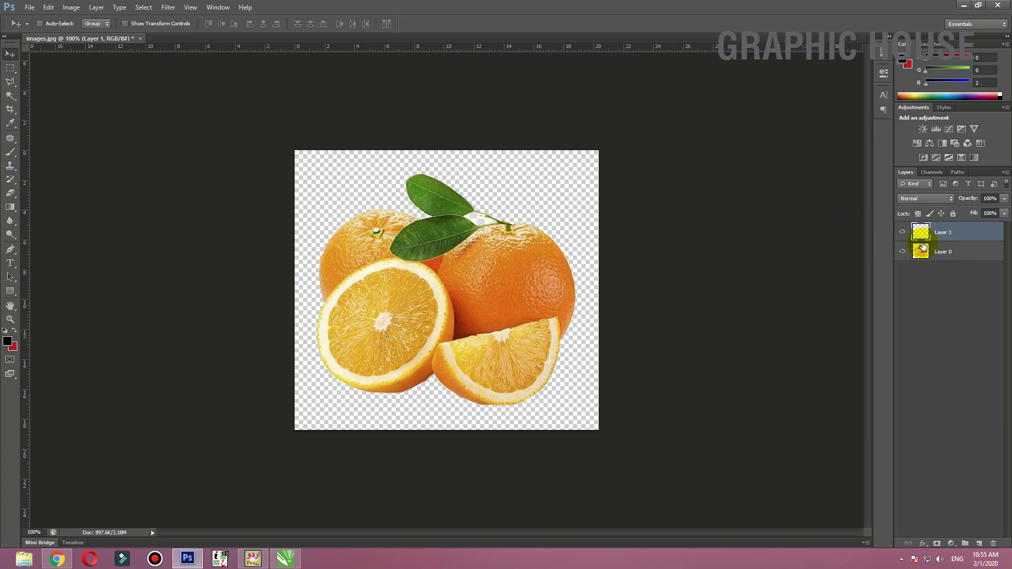
pyautogui.hotkey('ctrl', 'BackSpace')
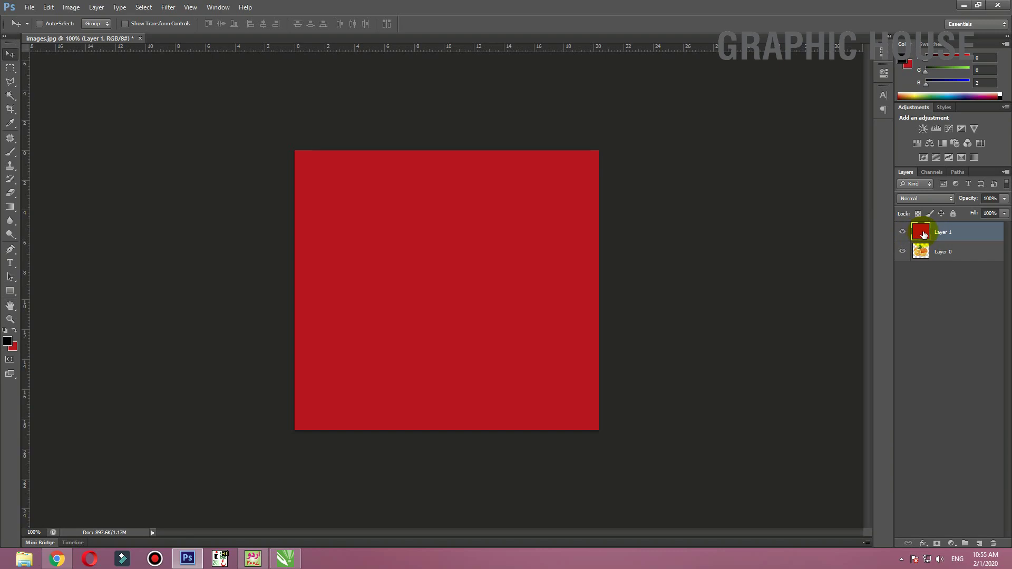
pyautogui.click(14, 348)
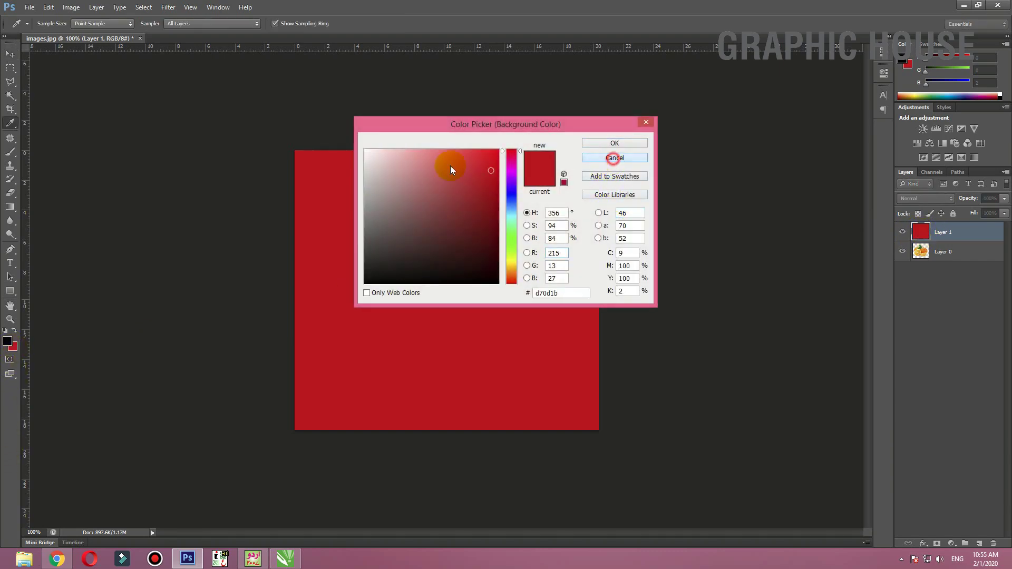
pyautogui.press('Escape')
pyautogui.click(923, 253)
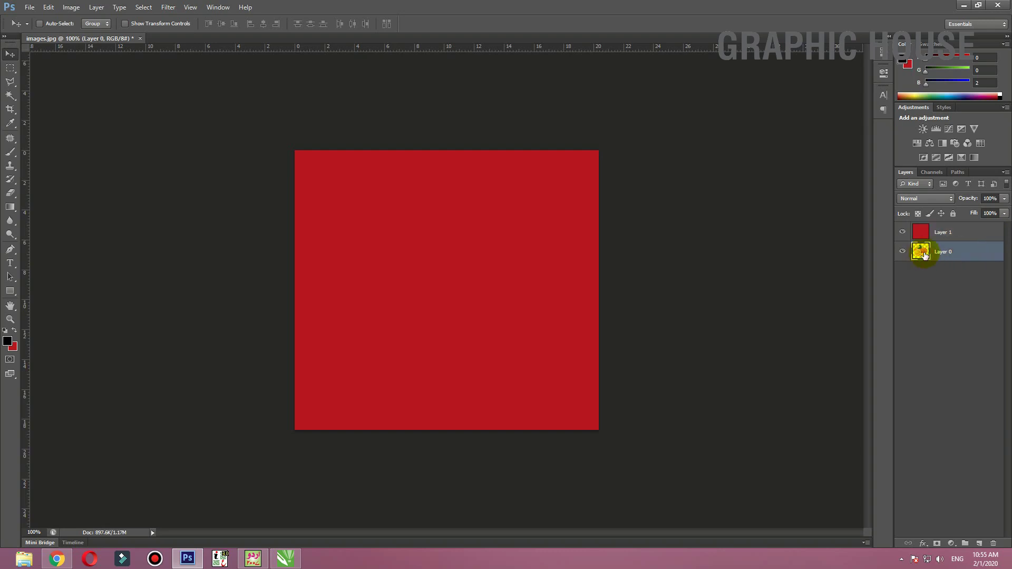
pyautogui.moveTo(925, 255); pyautogui.dragTo(923, 222)
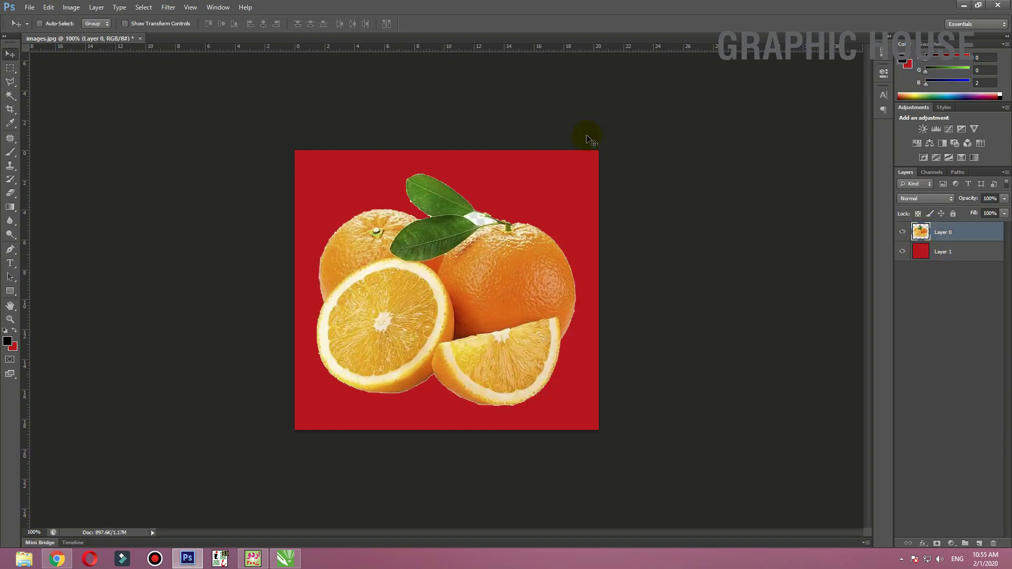
# Examine the cut-out edges of the oranges and leaves against the red backdrop at 100% and 200%
pyautogui.keyDown('ctrl'); pyautogui.click(445, 262); pyautogui.keyUp('ctrl')
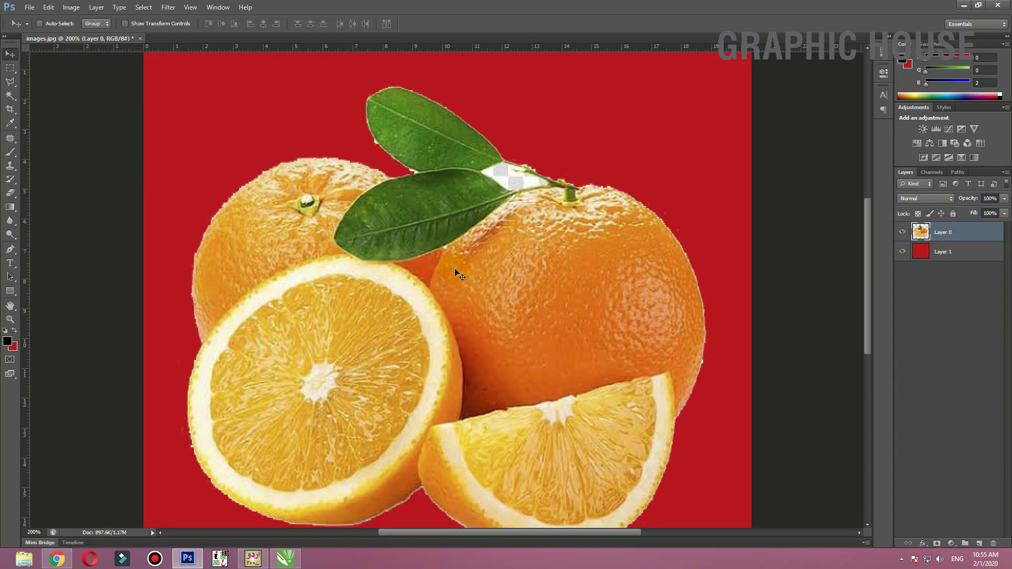
pyautogui.hotkey('ctrl', '-')
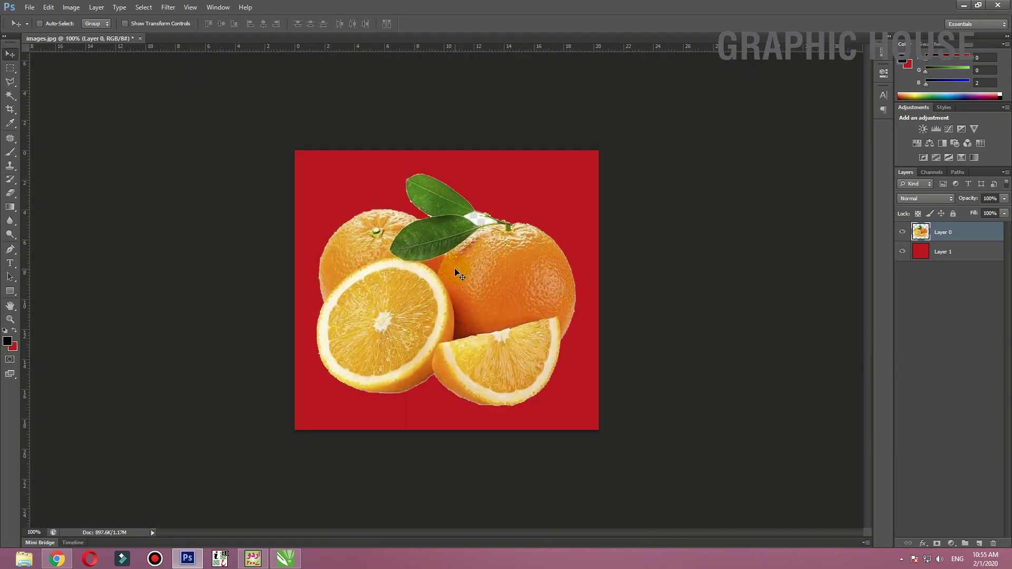
pyautogui.hotkey('ctrl', '+')
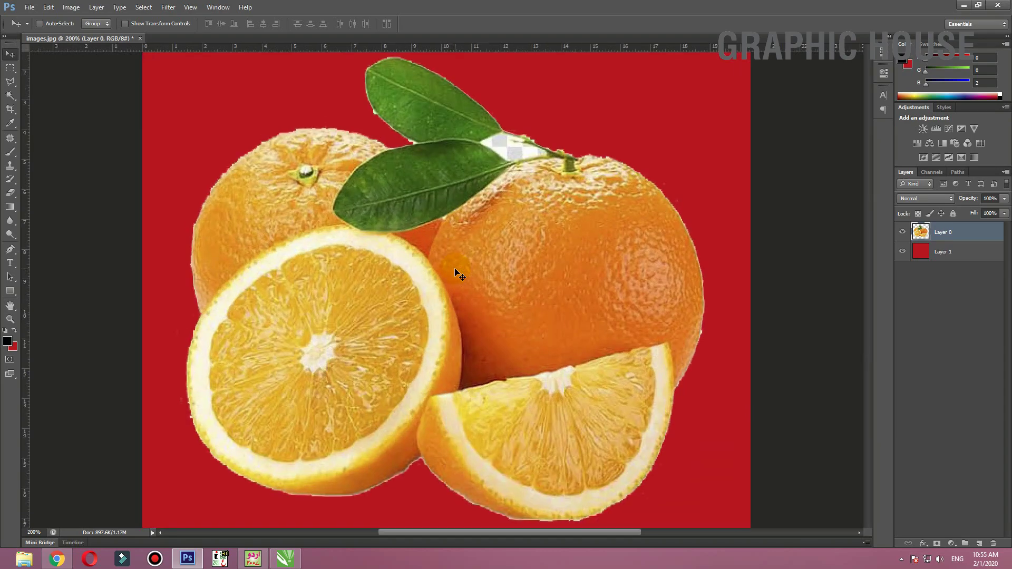
pyautogui.hotkey('ctrl', '-')
pyautogui.hotkey('ctrl', '+')
pyautogui.hotkey('ctrl', '-')
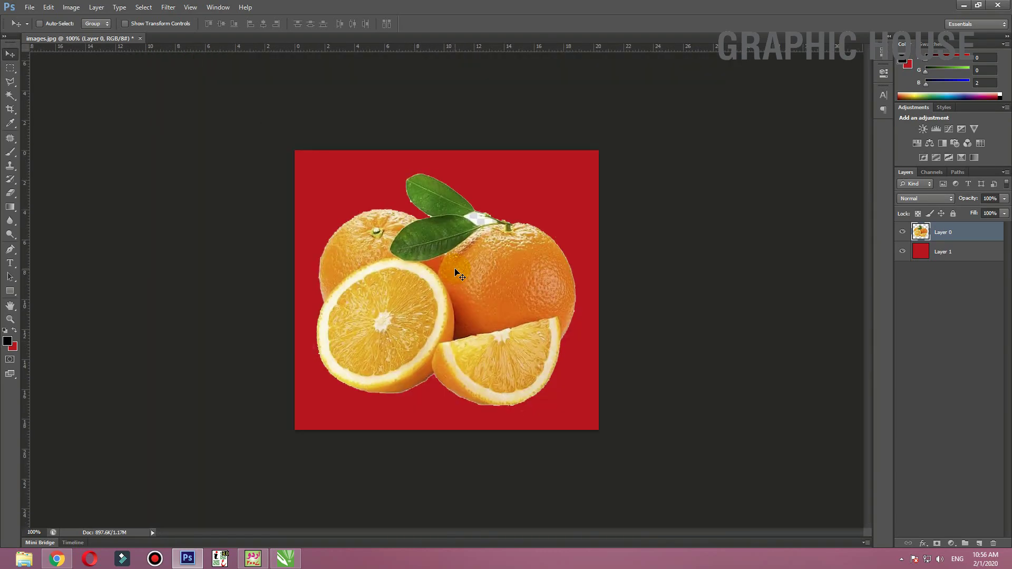
pyautogui.hotkey('ctrl', '+')
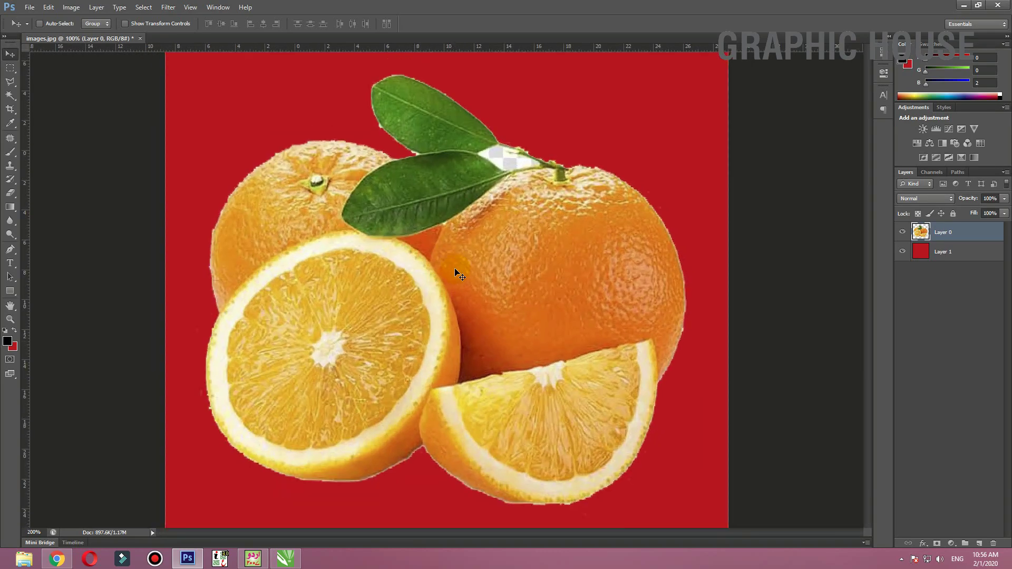
pyautogui.hotkey('ctrl', '-')
pyautogui.hotkey('ctrl', '+')
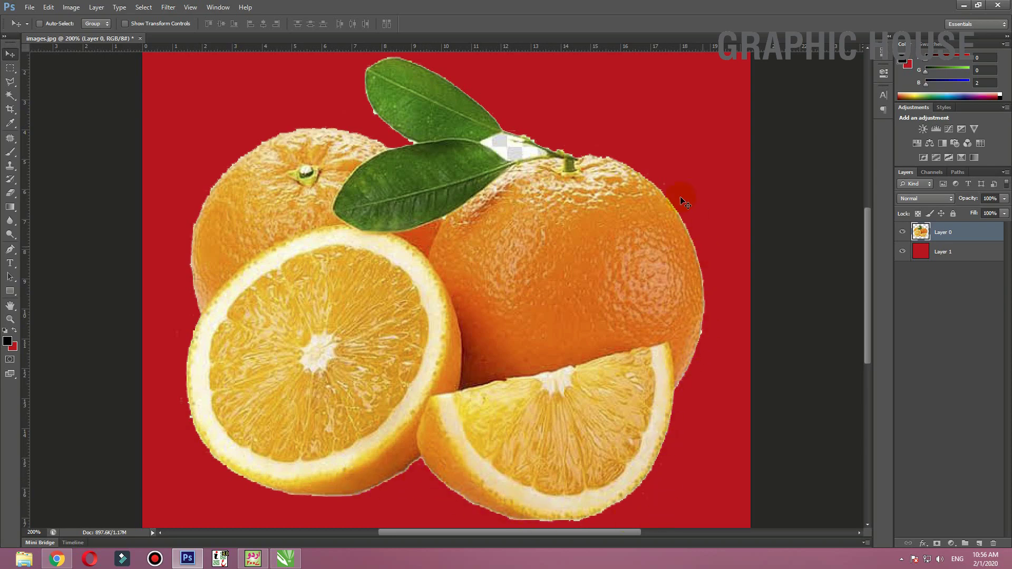
# Select the leftover checkered patch between the leaves and the stem with the Magic Wand and delete it
pyautogui.click(10, 94)
pyautogui.click(516, 150)
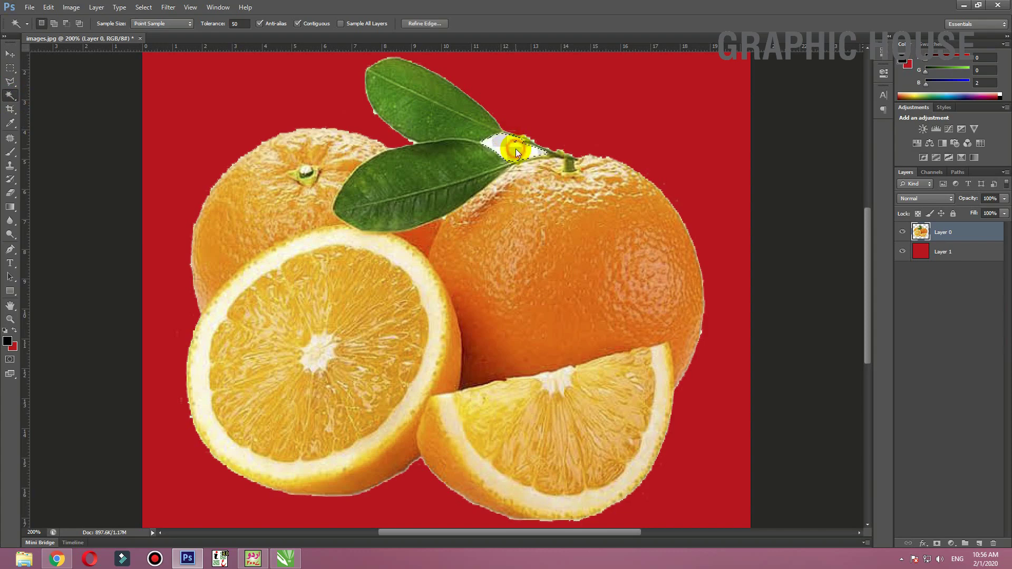
pyautogui.press('Delete')
# Select the empty area around the oranges, feather the selection by 0.2 pixels, delete the fringe and deselect
pyautogui.click(343, 128)
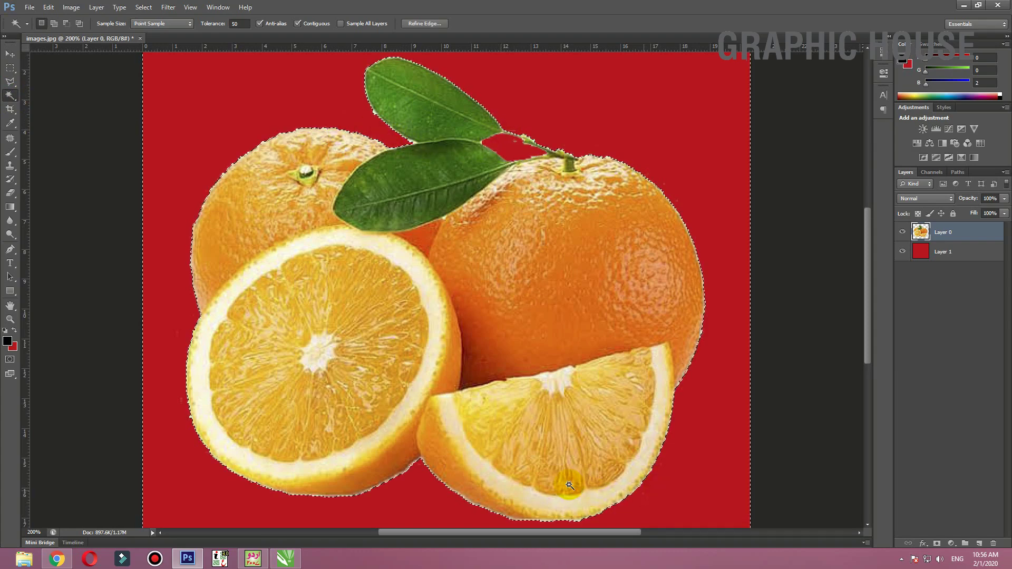
pyautogui.click(404, 142)
pyautogui.click(652, 458)
pyautogui.click(236, 99)
pyautogui.hotkey('shift', 'F6')
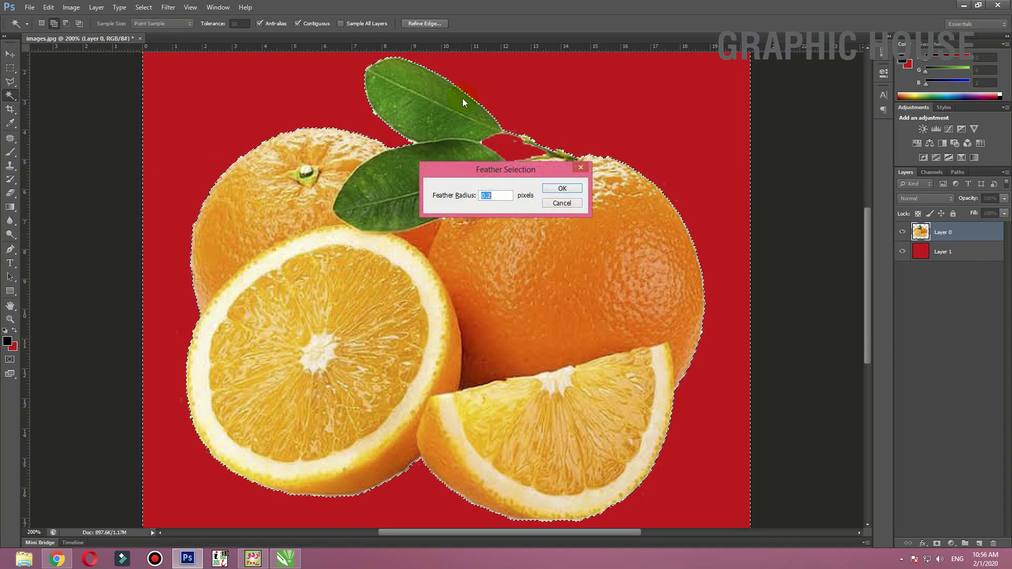
pyautogui.moveTo(498, 169); pyautogui.dragTo(526, 122)
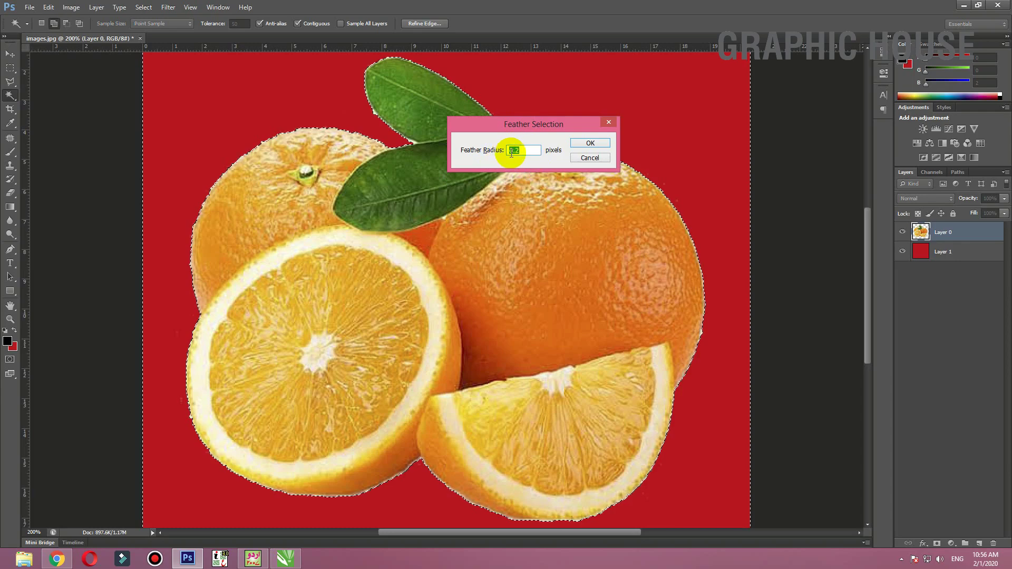
pyautogui.click(590, 143)
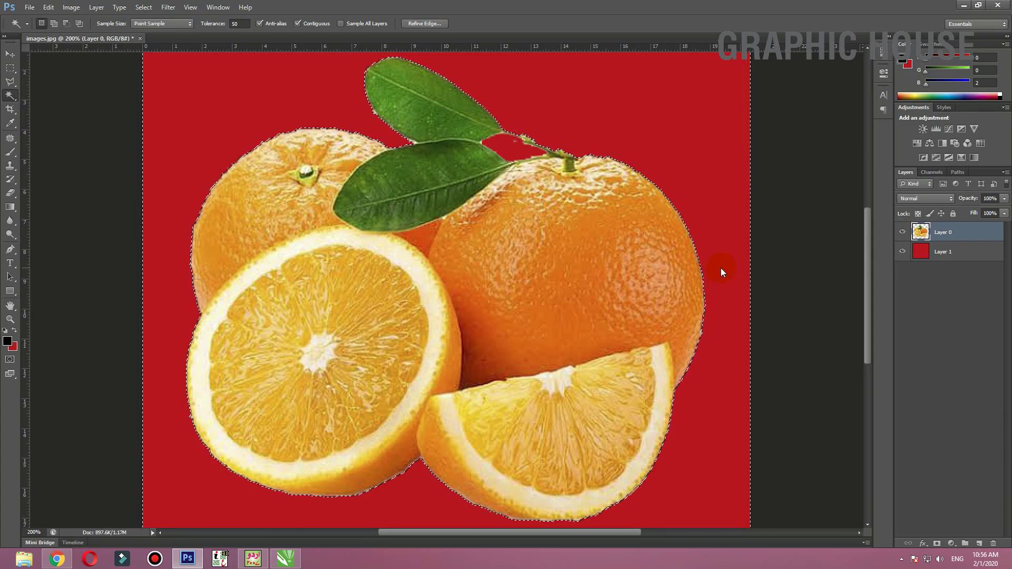
pyautogui.press('d')
pyautogui.hotkey('ctrl', 'd')
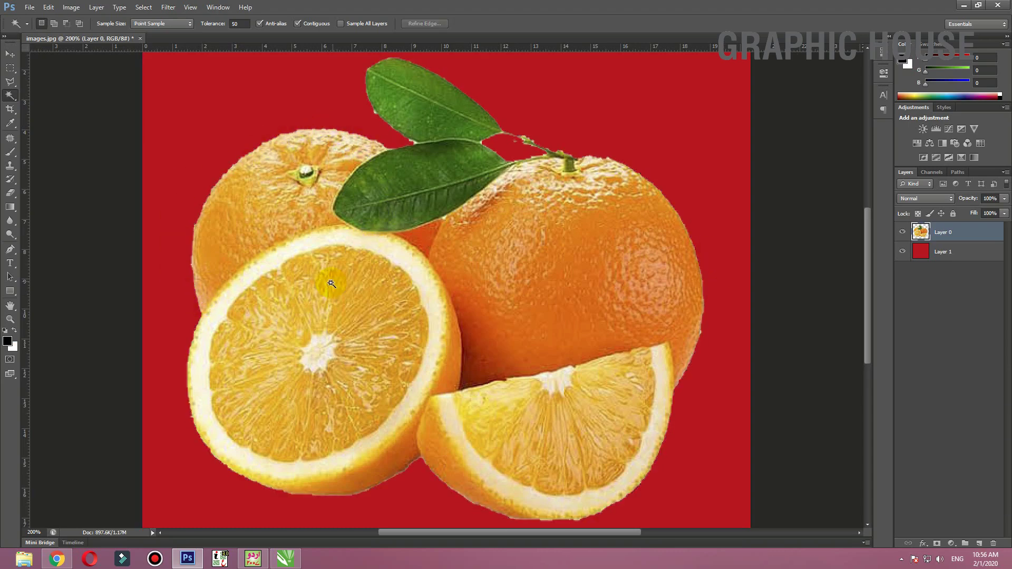
pyautogui.hotkey('ctrl', '-')
pyautogui.hotkey('ctrl', '+')
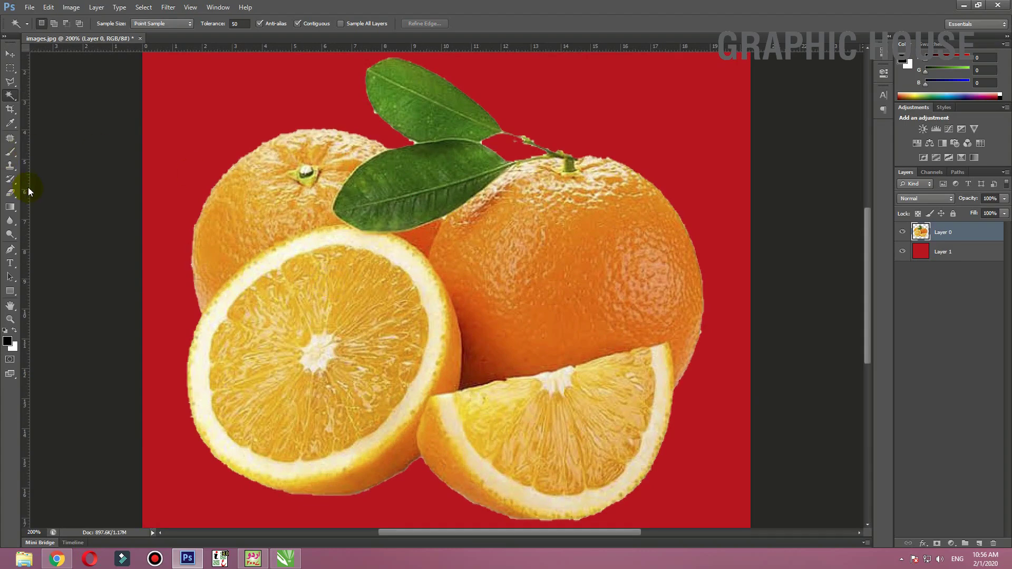
# Reselect the area around the oranges, feather it by 1 pixel, delete the remaining edge fringe and deselect
pyautogui.click(248, 109)
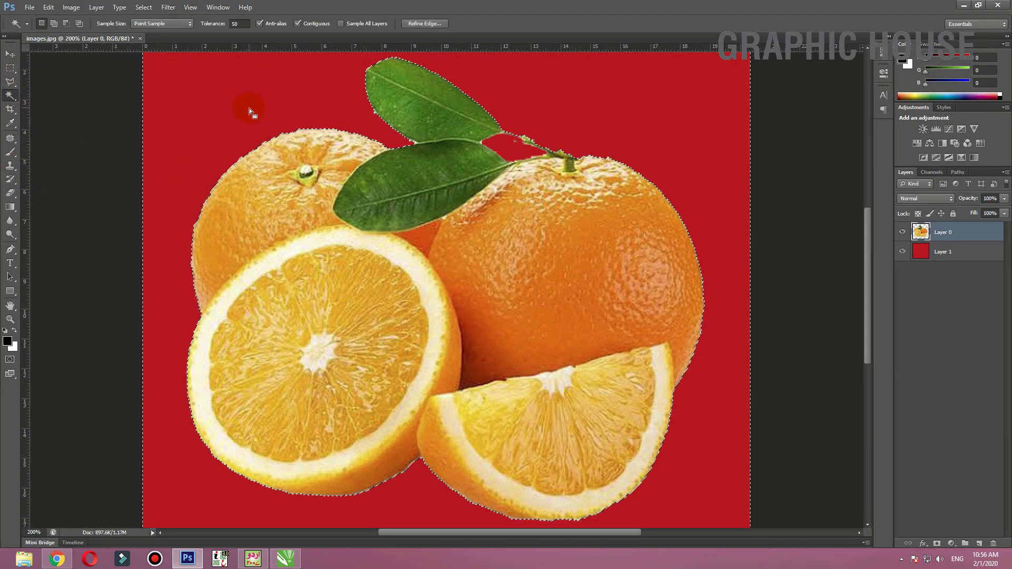
pyautogui.hotkey('shift', 'F6')
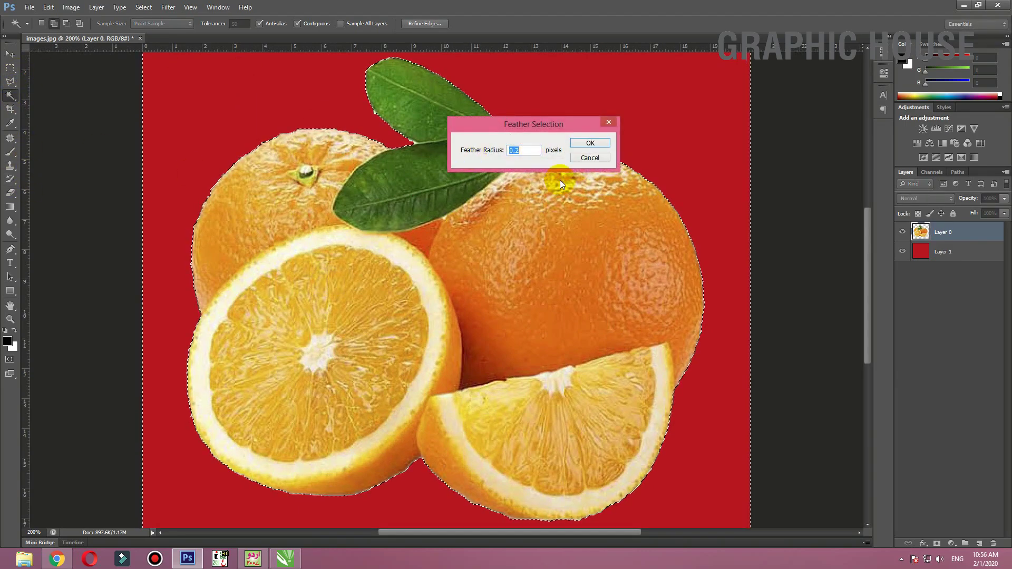
pyautogui.write('1')
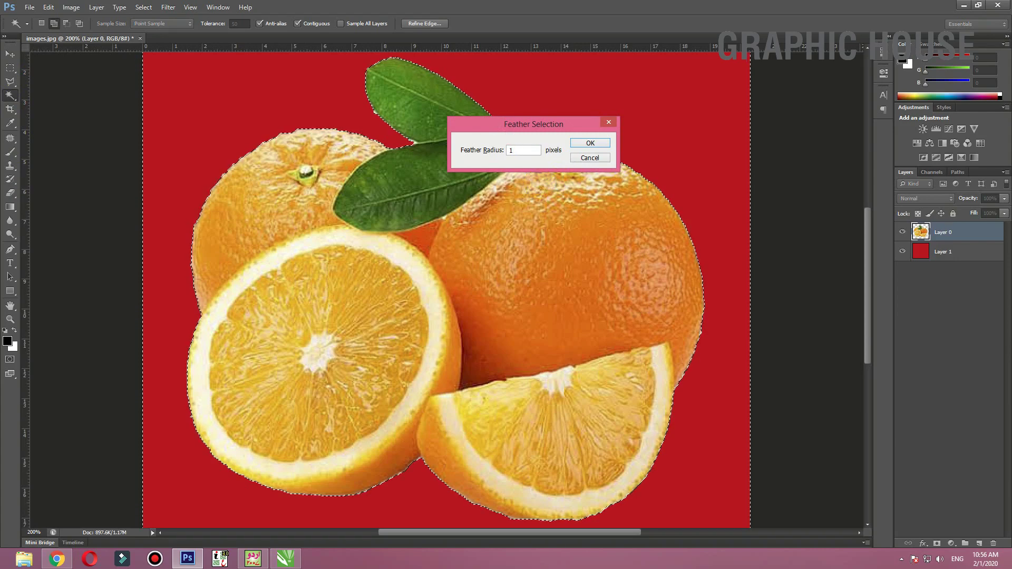
pyautogui.press('Return')
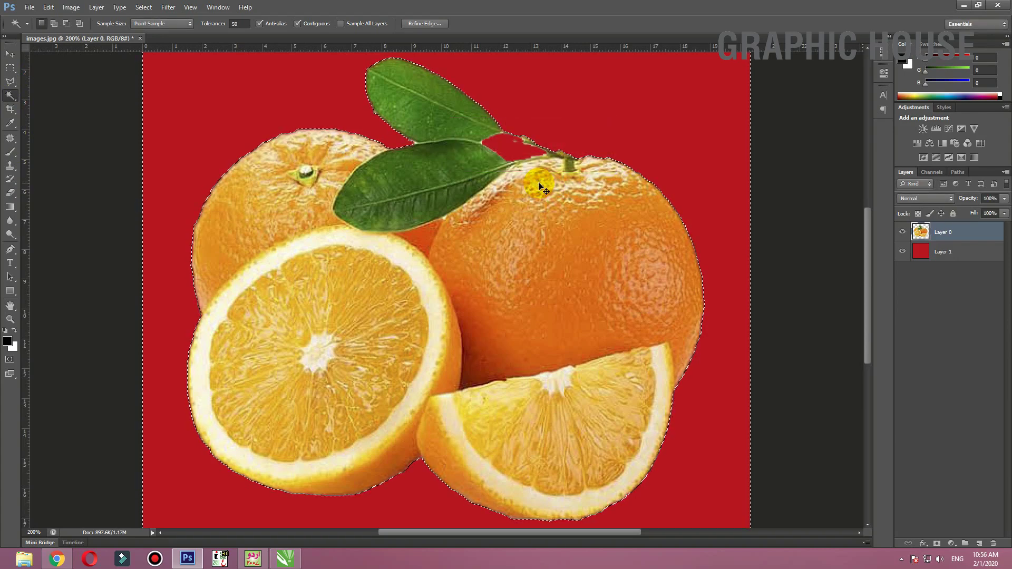
pyautogui.hotkey('ctrl', 'd')
pyautogui.hotkey('ctrl', '-')
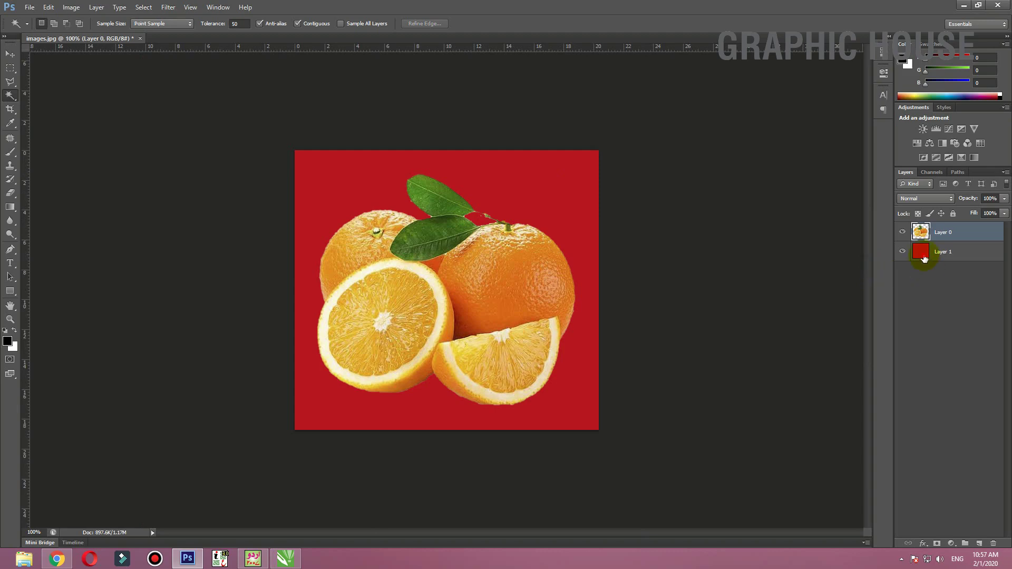
# Delete the red backdrop layer and save the cut-out to the Desktop as the Photoshop file "images" with Maximize Compatibility
pyautogui.click(924, 259)
pyautogui.press('Delete')
pyautogui.hotkey('ctrl', 'shift', 's')
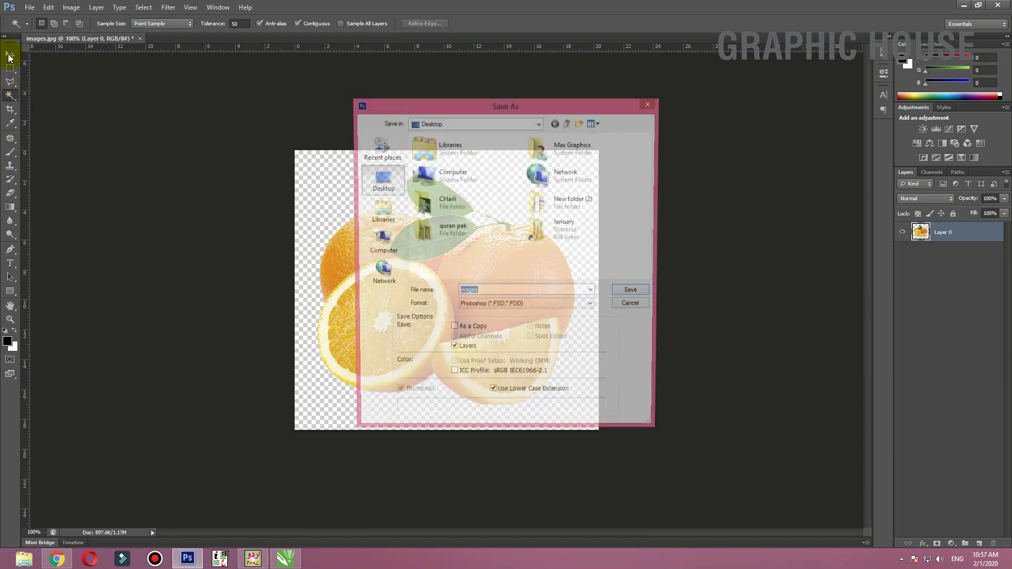
pyautogui.click(635, 293)
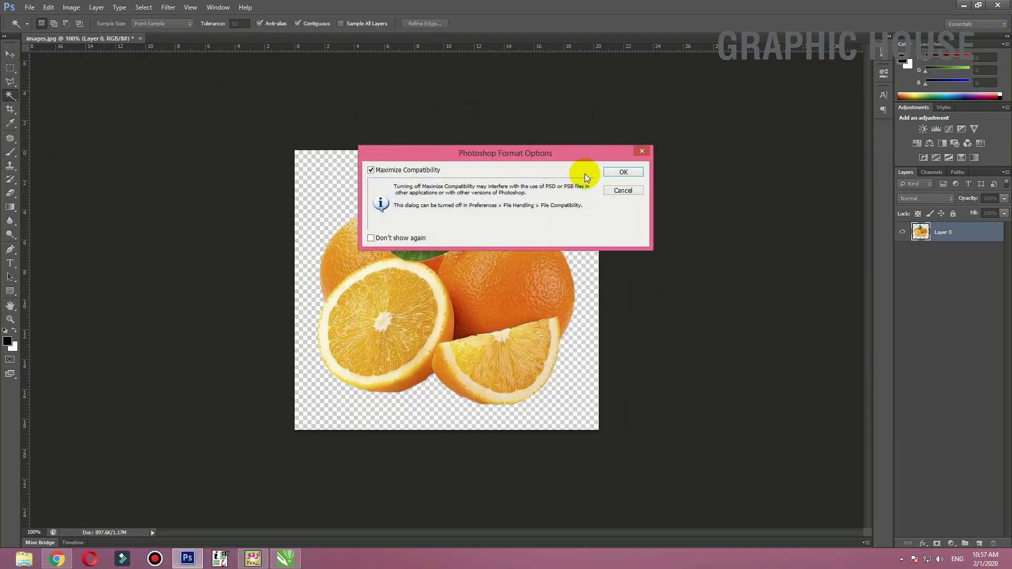
pyautogui.click(624, 171)
# Switch to CorelDRAW, import the transparent "images" PSD from the Desktop and place it over the left label's apples
pyautogui.click(285, 557)
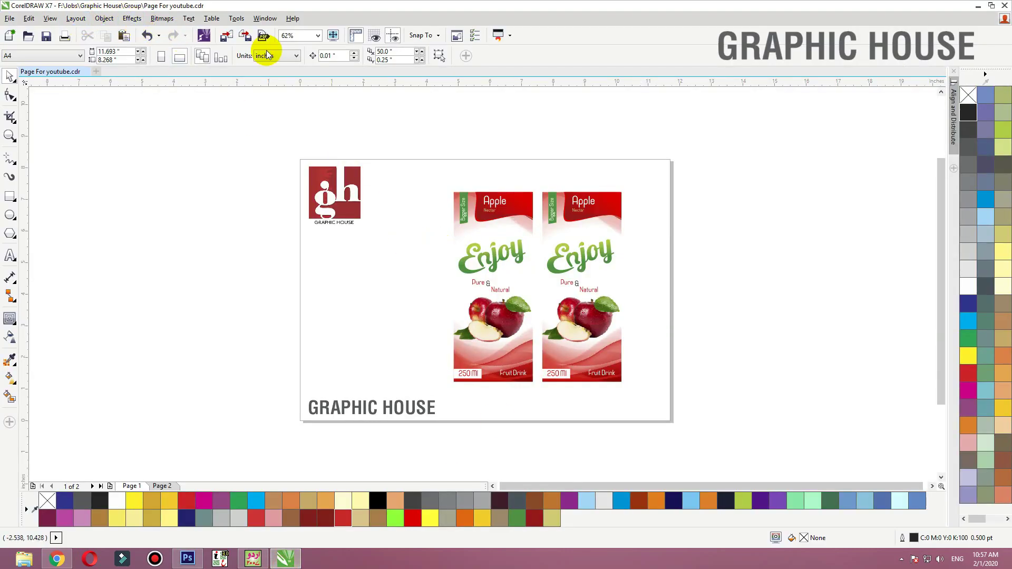
pyautogui.click(226, 35)
pyautogui.click(646, 373)
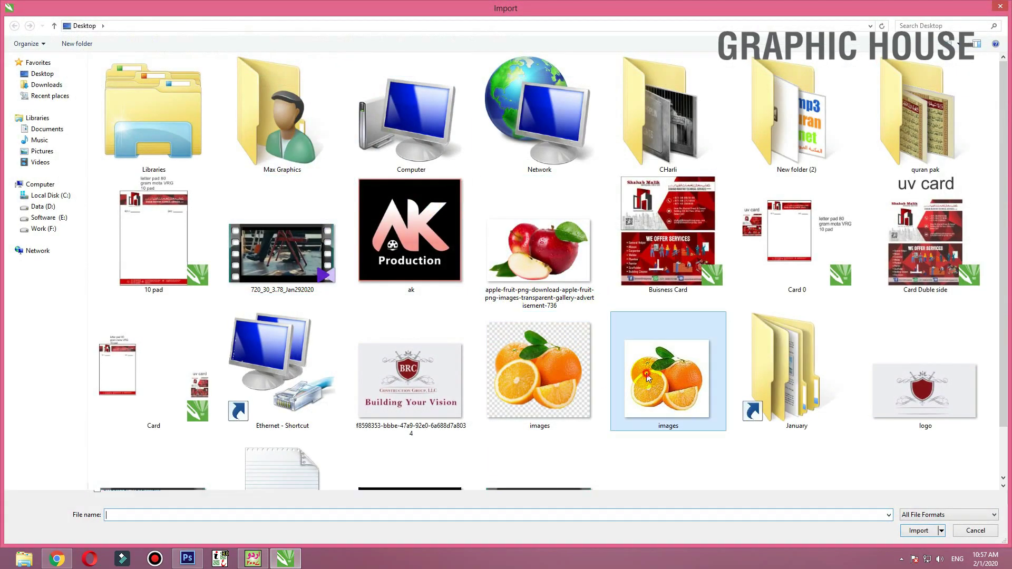
pyautogui.doubleClick(646, 373)
pyautogui.moveTo(454, 272); pyautogui.dragTo(538, 348)
# Scale the orange picture proportionally about its centre to about 2.03 inches wide to fit within the left label
pyautogui.press('F2')
pyautogui.moveTo(591, 271); pyautogui.dragTo(391, 357)
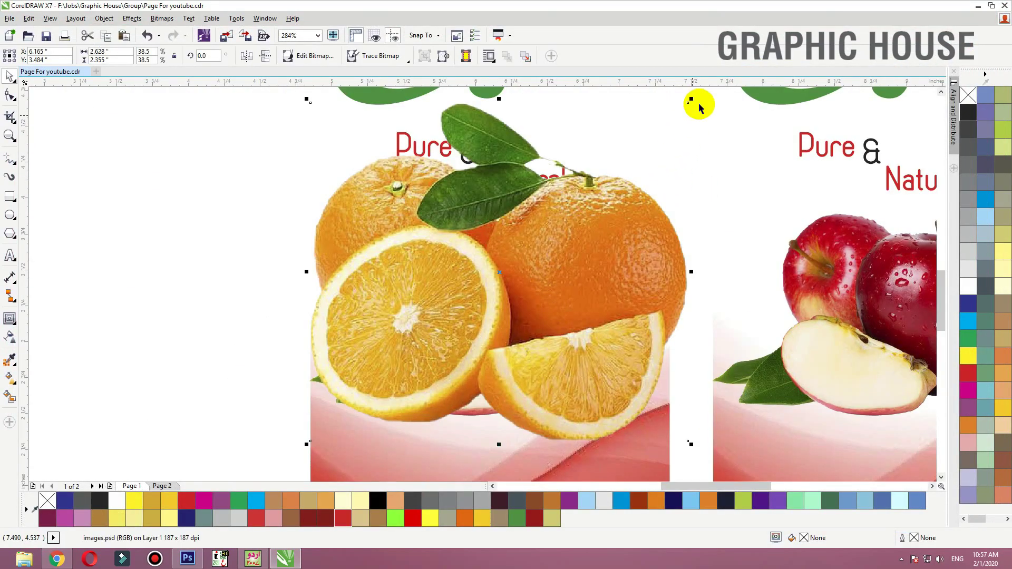
pyautogui.moveTo(681, 104); pyautogui.dragTo(641, 139)
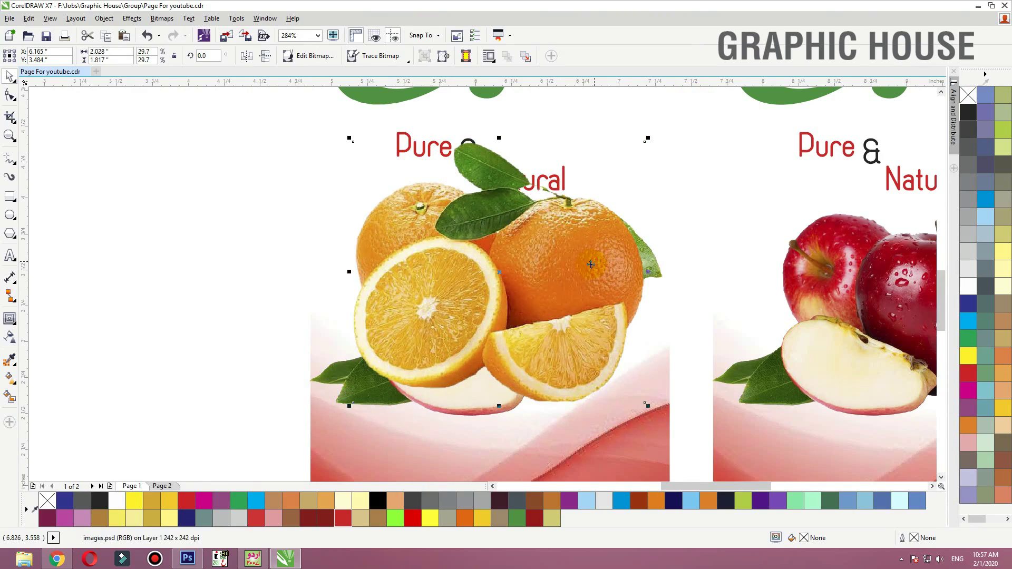
# Replace the left label's apple picture with the orange picture and position it just below the "Pure & Natural" text
pyautogui.hotkey('ctrl', 'x')
pyautogui.click(566, 287)
pyautogui.press('Delete')
pyautogui.hotkey('ctrl', 'v')
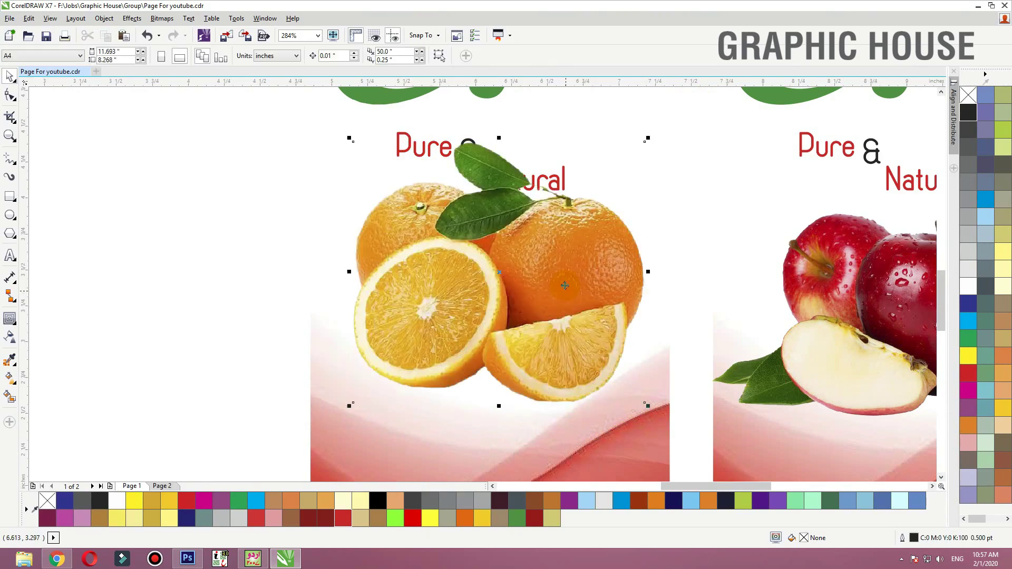
pyautogui.moveTo(565, 285); pyautogui.dragTo(555, 336)
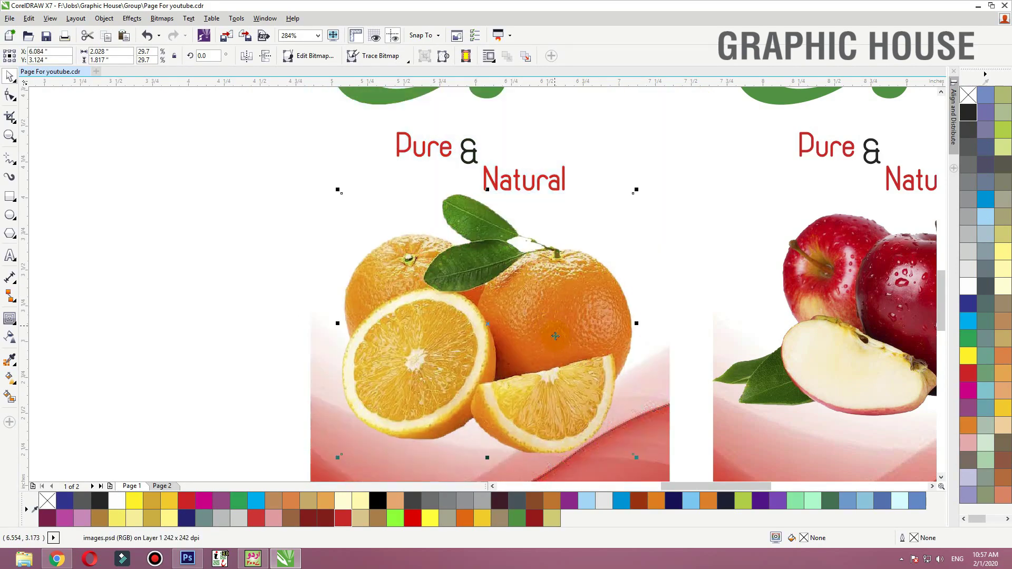
# Open the left label's "Apple" heading for text editing
pyautogui.scroll(-6, 555, 336)
pyautogui.click(440, 185)
pyautogui.scroll(7, 515, 198)
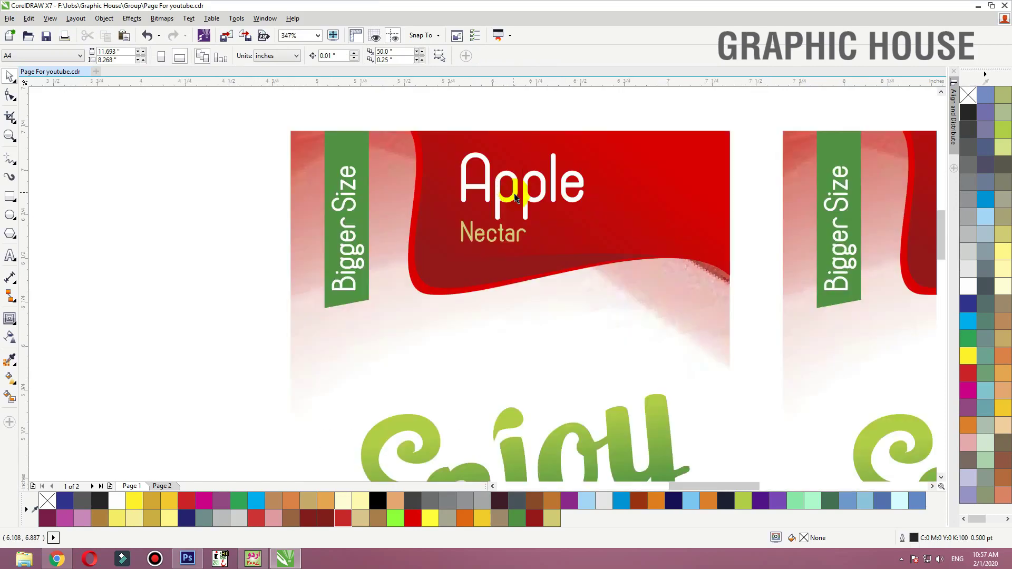
pyautogui.doubleClick(515, 196)
pyautogui.hotkey('alt', 'Tab')
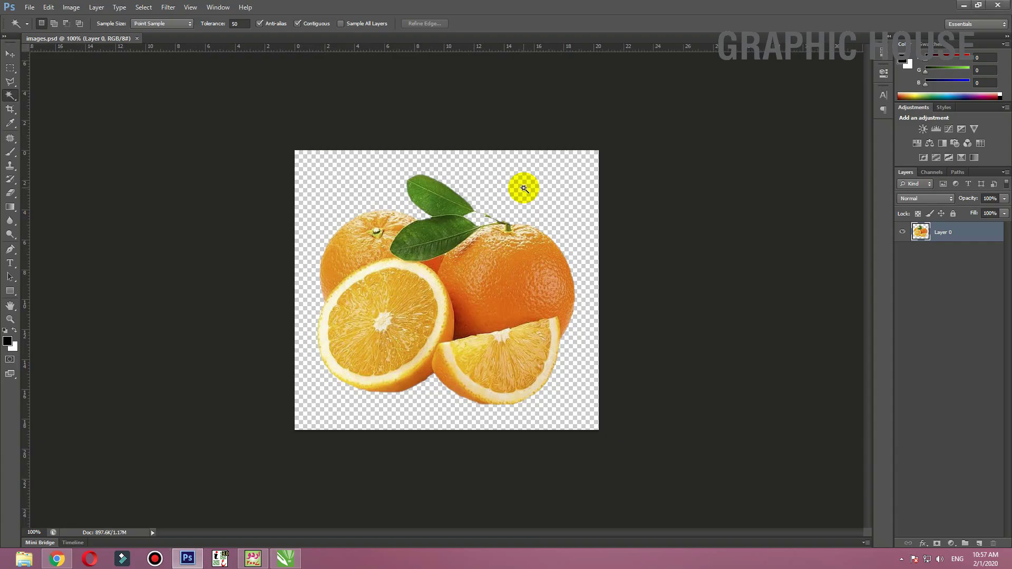
pyautogui.click(57, 558)
pyautogui.scroll(2, 313, 267)
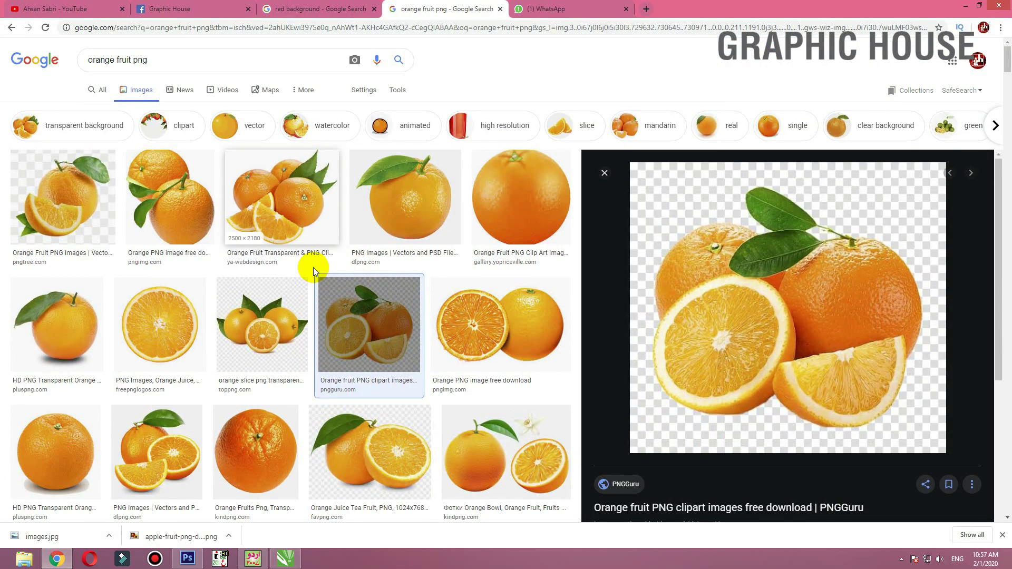
pyautogui.click(115, 58)
pyautogui.hotkey('alt', 'Tab')
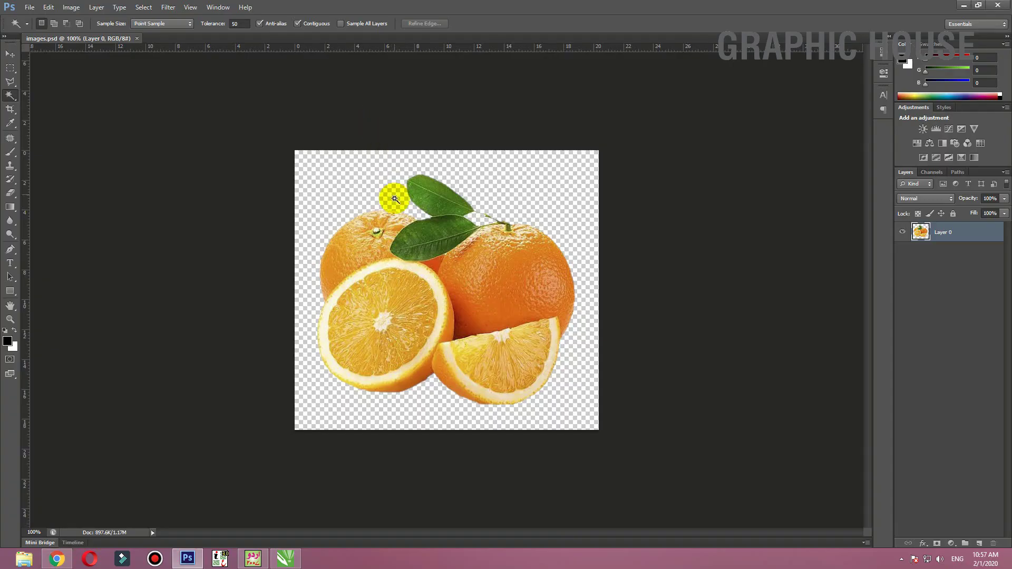
pyautogui.click(283, 564)
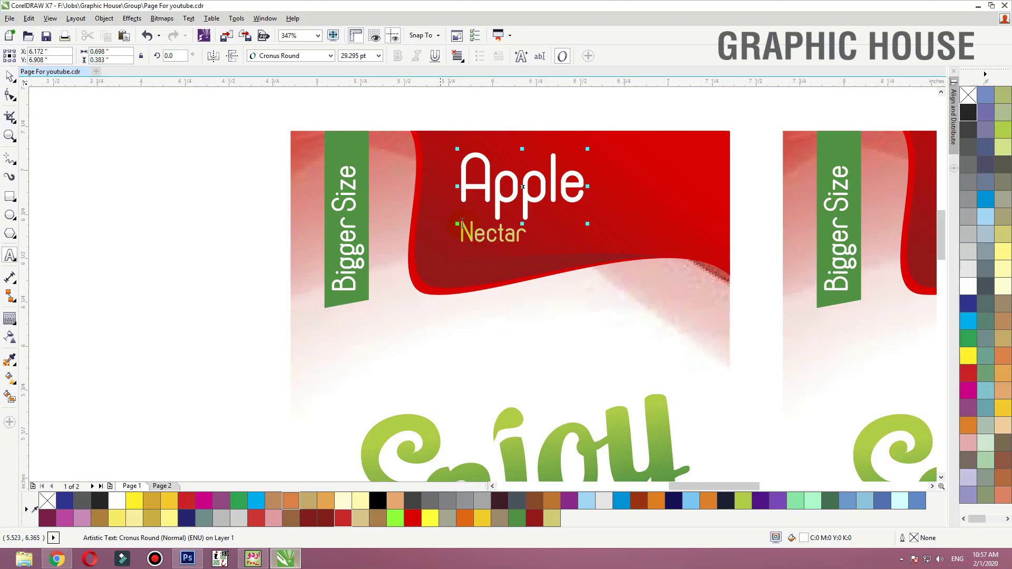
# Replace the word "Apple" in the left label's heading with "orange"
pyautogui.doubleClick(505, 191)
pyautogui.write('orange')
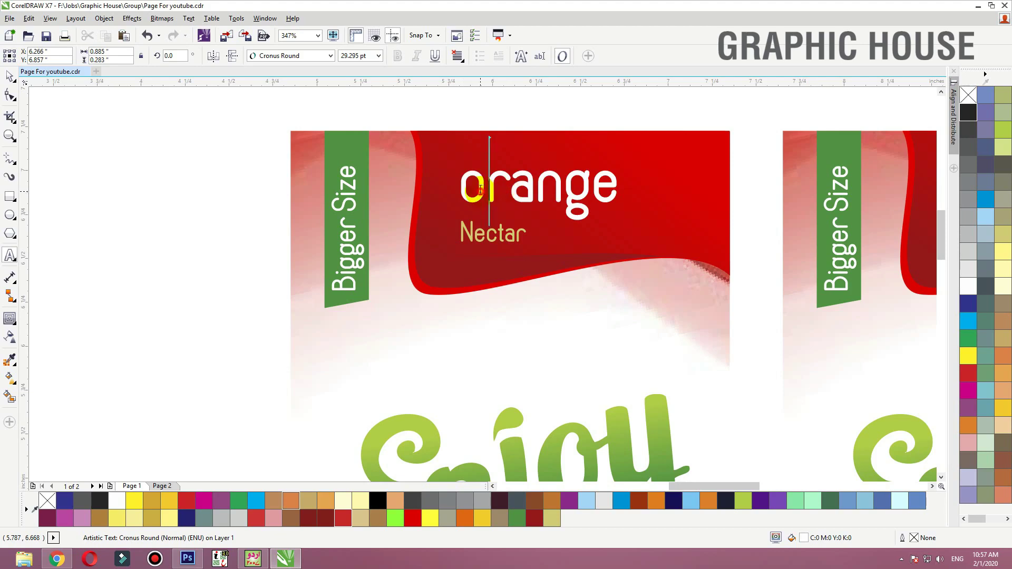
pyautogui.click(10, 77)
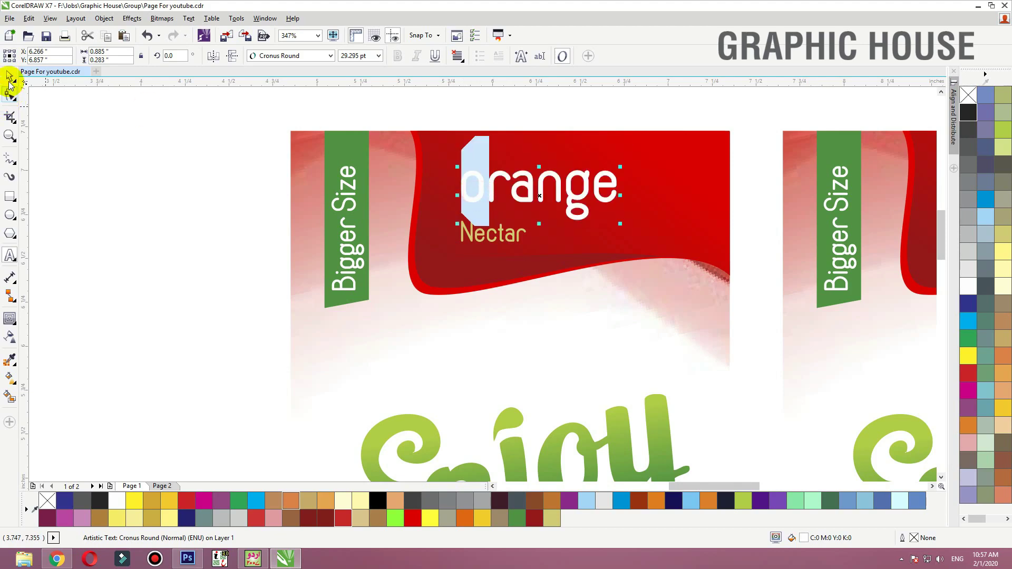
# Change the "orange" heading to Title Case and move it slightly down above "Nectar"
pyautogui.click(191, 20)
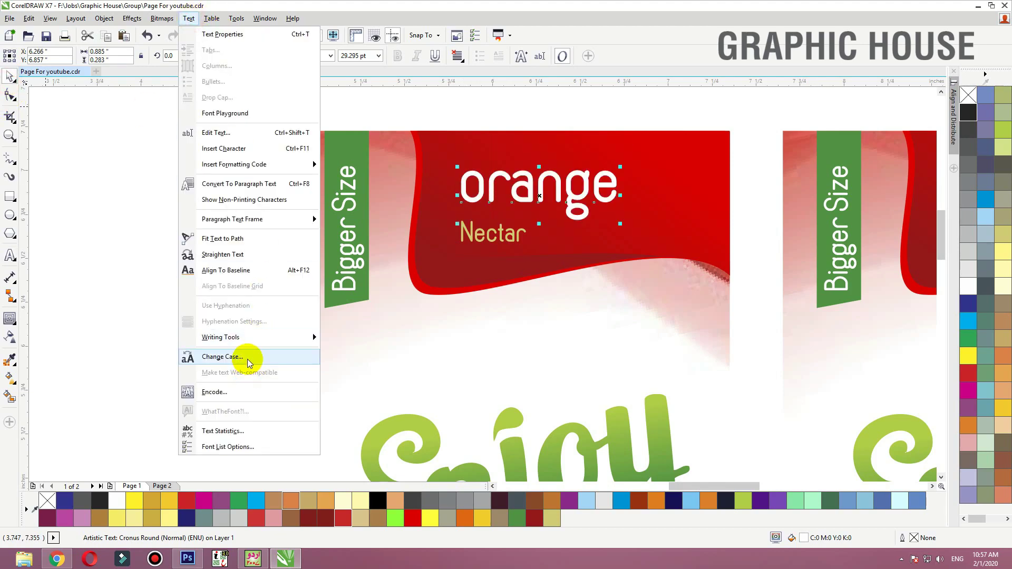
pyautogui.click(247, 358)
pyautogui.click(460, 269)
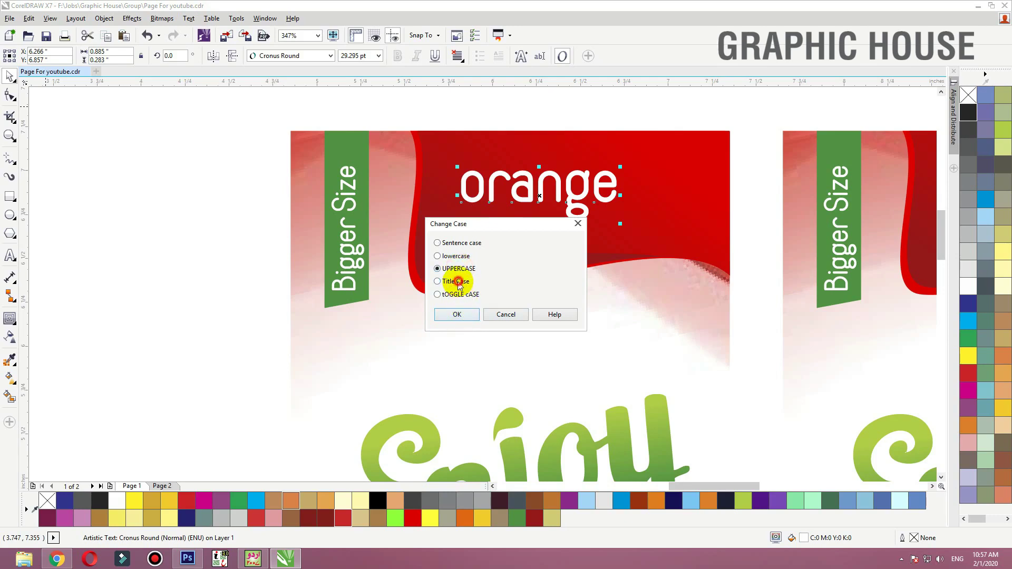
pyautogui.click(457, 313)
pyautogui.click(632, 94)
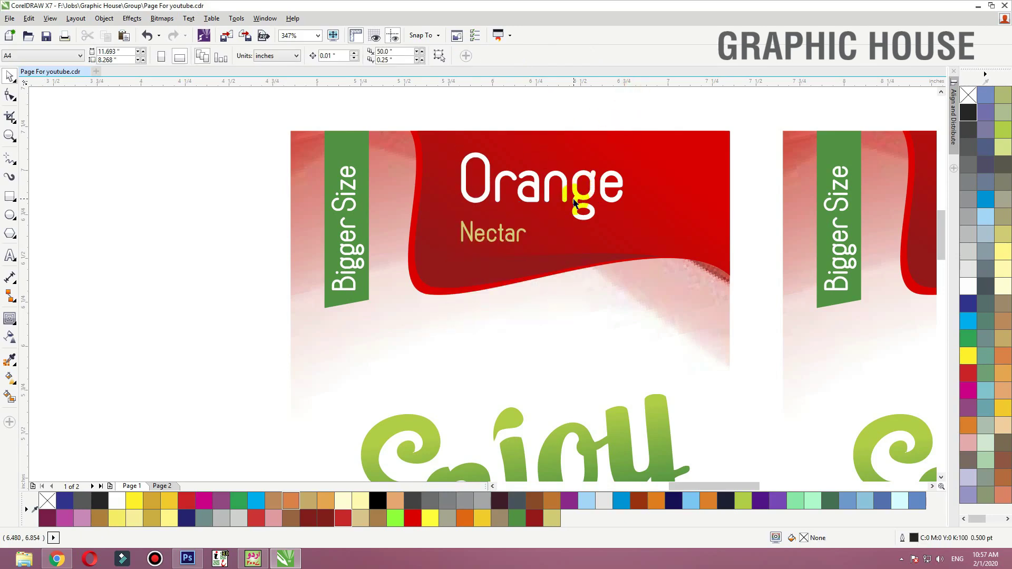
pyautogui.moveTo(577, 201); pyautogui.dragTo(577, 207)
# Recolour the gradient curve inside the left label's header banner PowerClip with orange (C0 M60 Y100 K0)
pyautogui.doubleClick(656, 188)
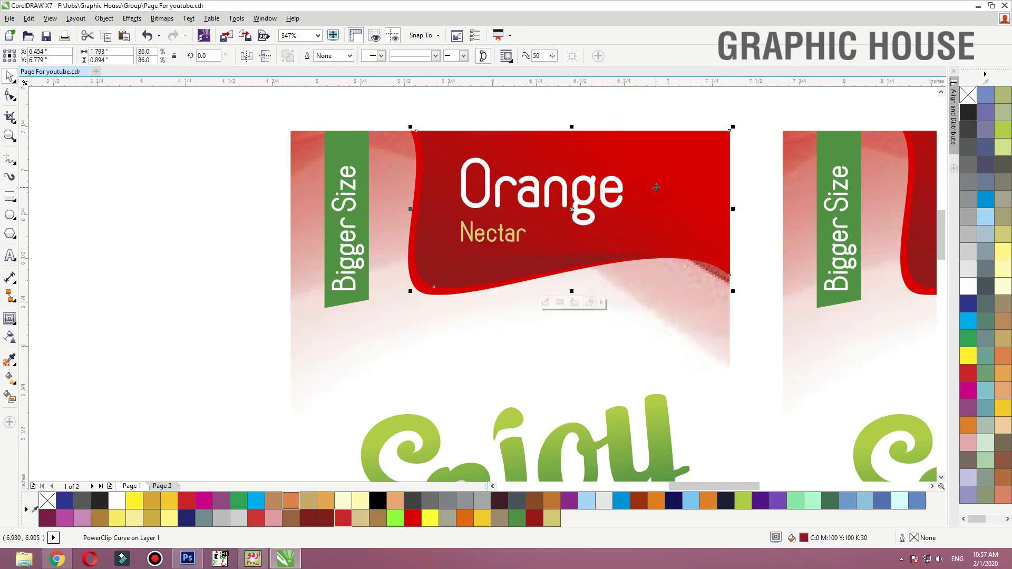
pyautogui.click(480, 191)
pyautogui.click(730, 186)
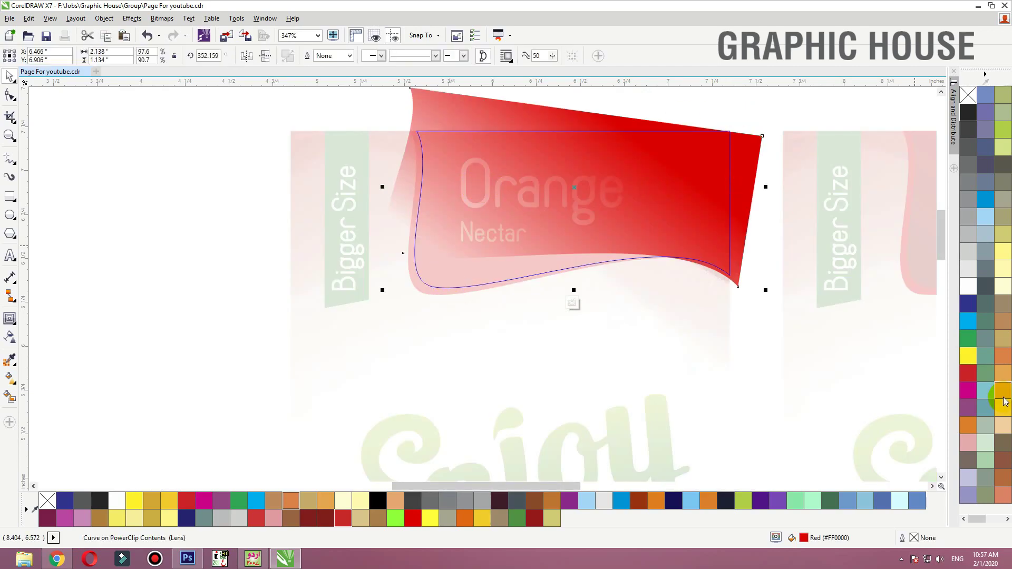
pyautogui.click(967, 425)
pyautogui.keyDown('ctrl'); pyautogui.click(780, 112); pyautogui.keyUp('ctrl')
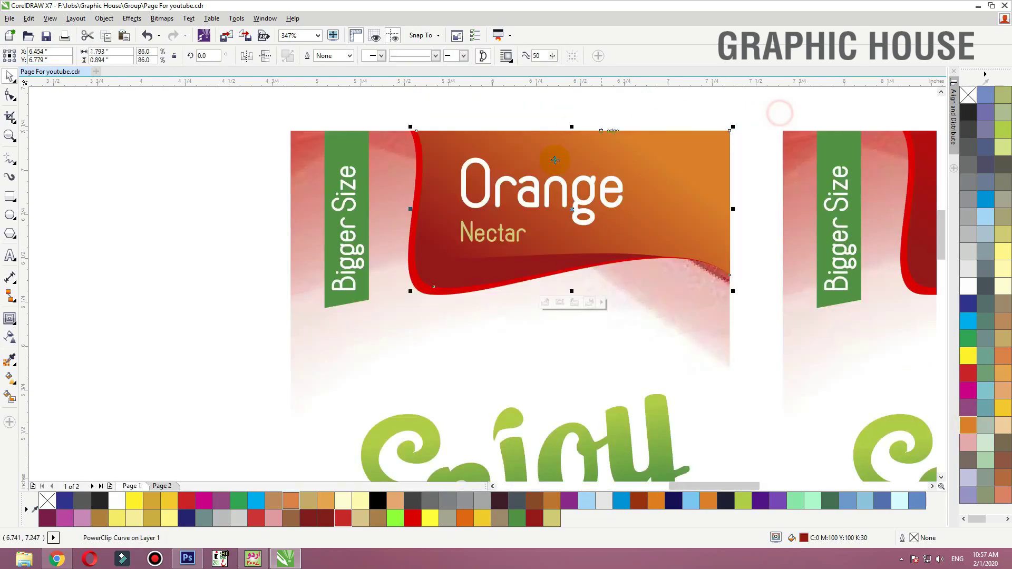
# Fill the left label's header banner with orange, then adjust the fill to C0 M44 Y71 K0 and add that colour to the palette
pyautogui.moveTo(629, 182)
pyautogui.mouseDown()
pyautogui.moveTo(640, 169)
pyautogui.moveTo(628, 182)
pyautogui.mouseUp()
pyautogui.click(966, 422)
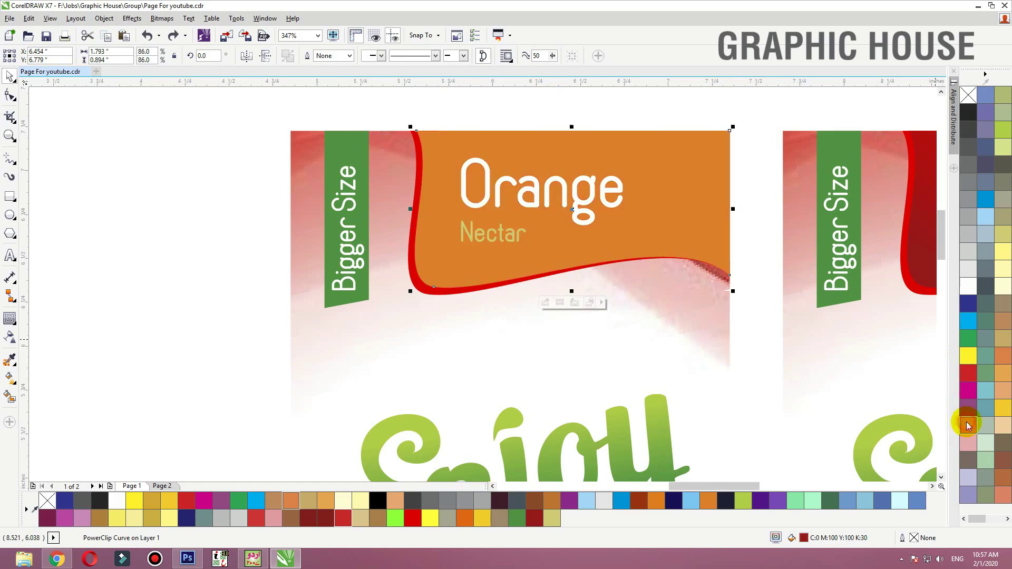
pyautogui.doubleClick(805, 540)
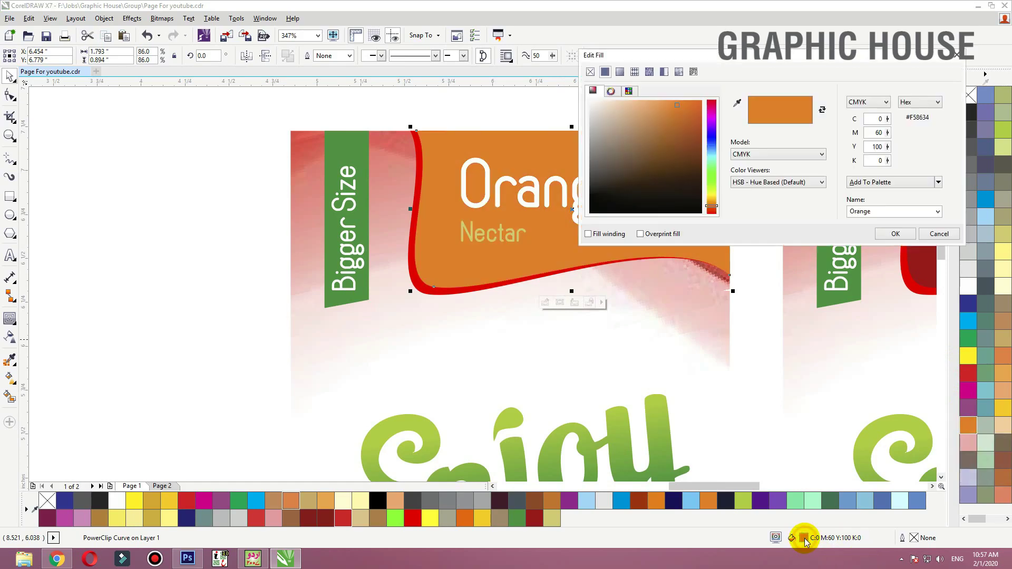
pyautogui.moveTo(677, 107); pyautogui.dragTo(685, 120)
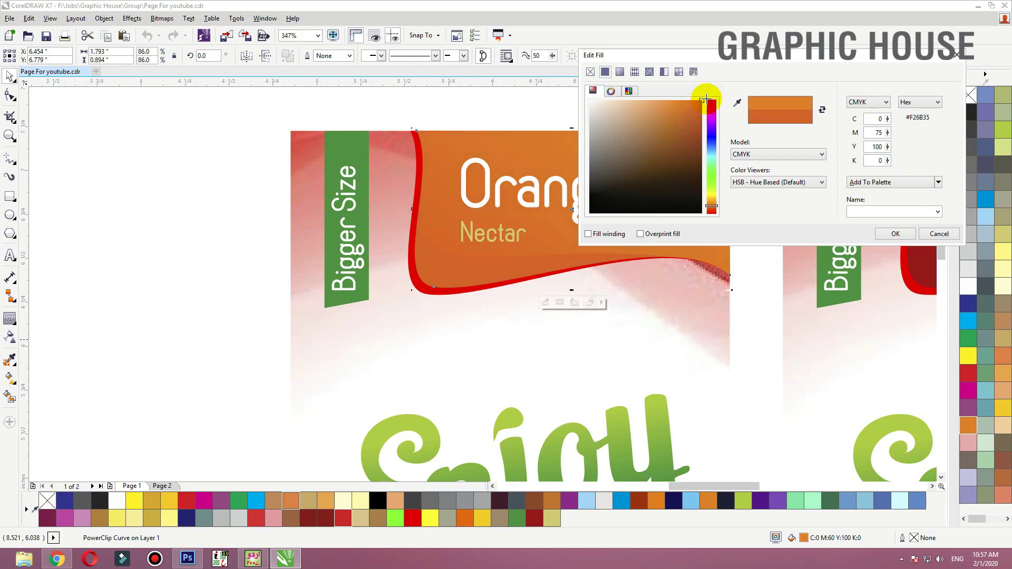
pyautogui.moveTo(683, 88); pyautogui.dragTo(659, 88)
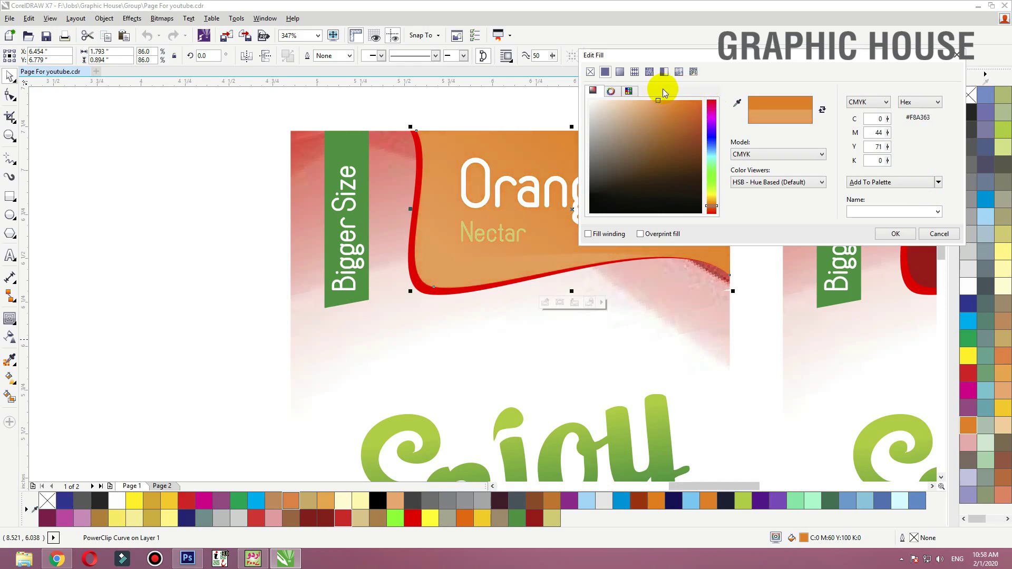
pyautogui.click(911, 180)
pyautogui.click(897, 236)
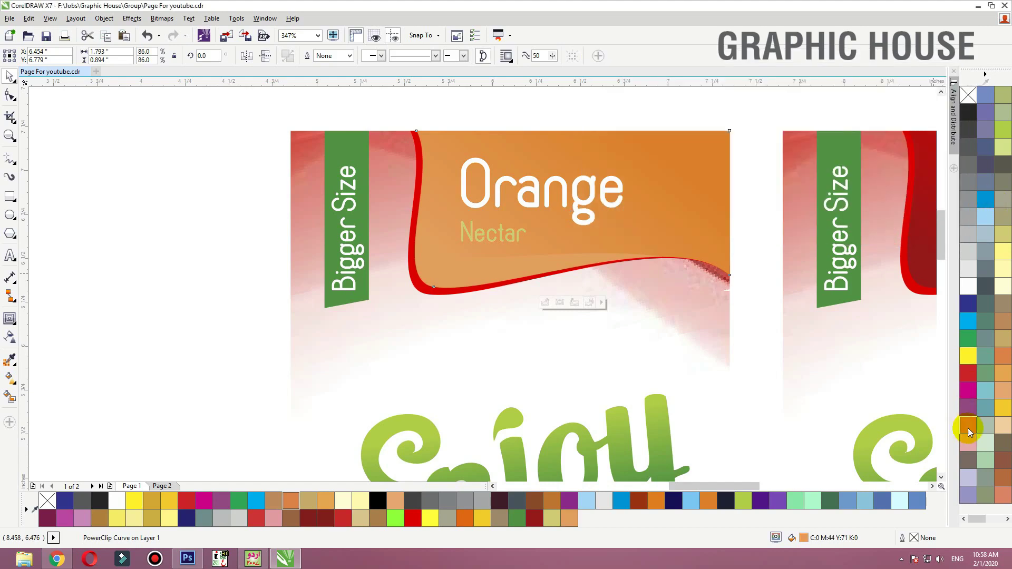
# Fill the left label's header banner with yellow (C0 M20 Y100 K0) and colour the "Nectar" text black
pyautogui.click(1004, 413)
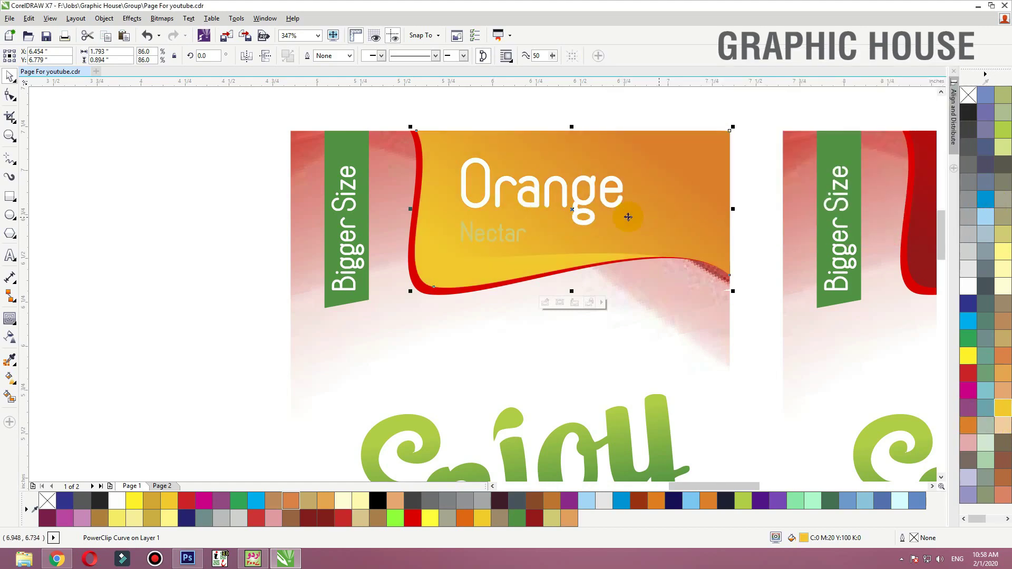
pyautogui.click(525, 236)
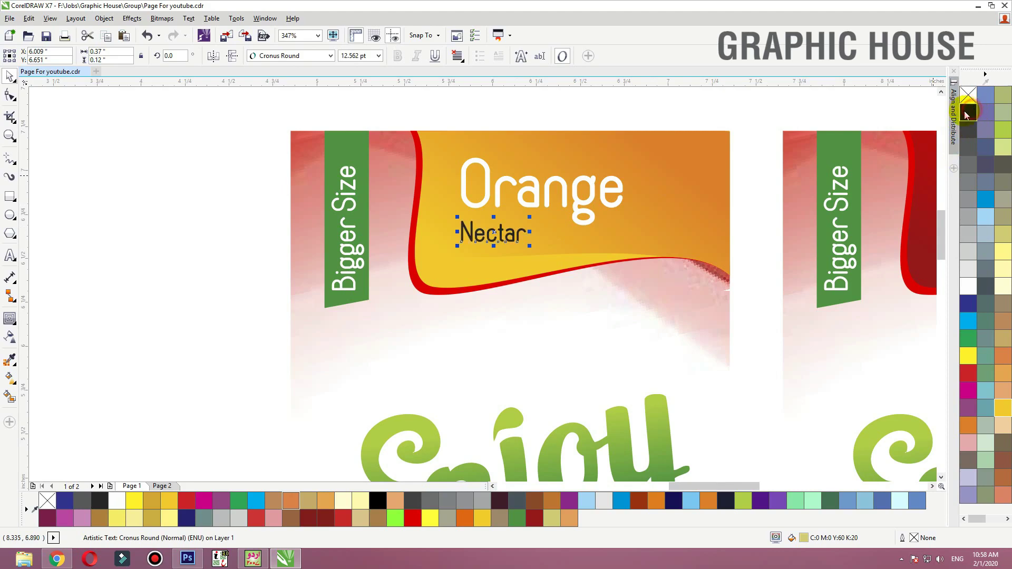
# Fill the red border shape behind the left label's header banner with orange (C0 M60 Y100 K0)
pyautogui.click(412, 242)
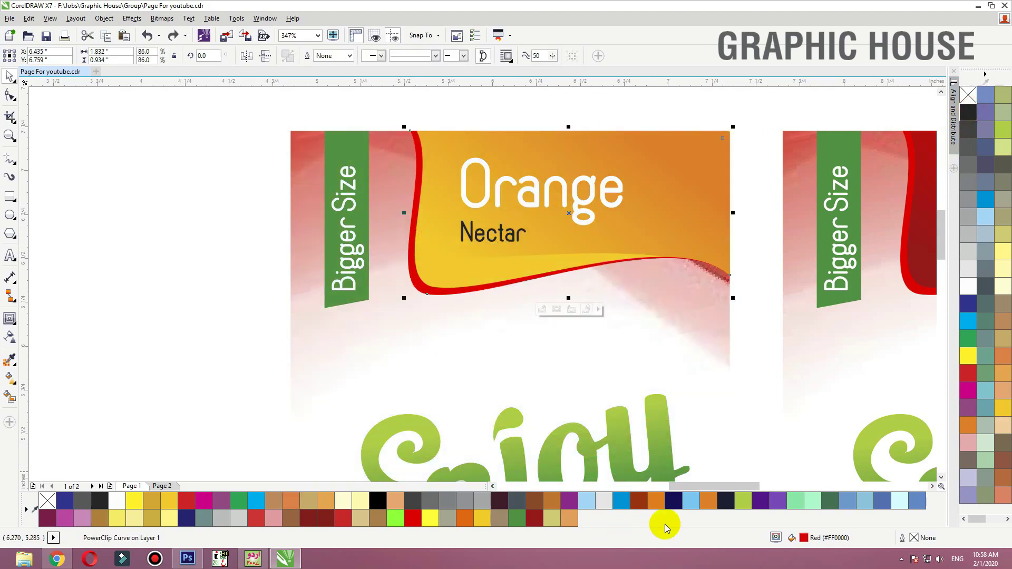
pyautogui.click(1001, 411)
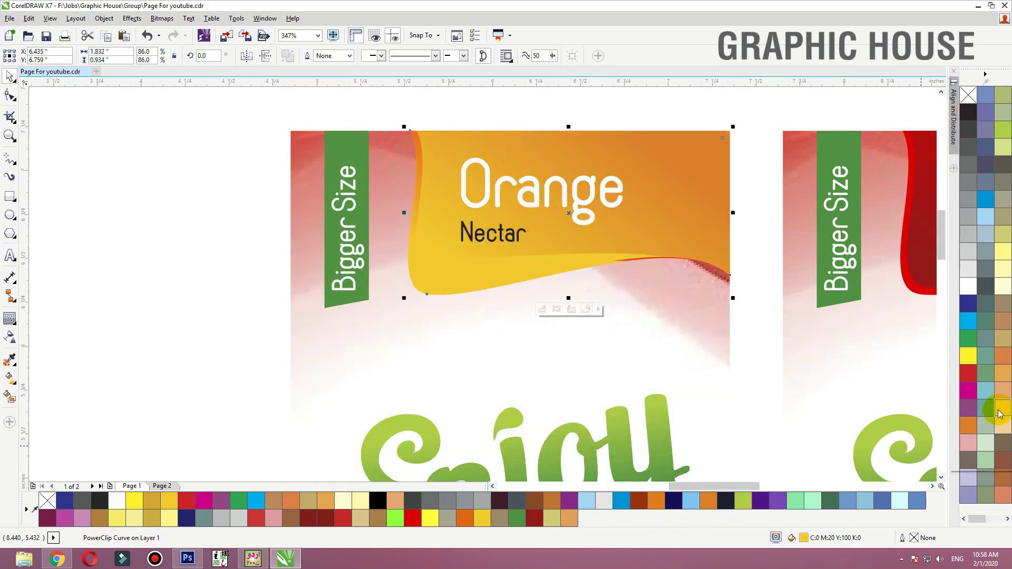
pyautogui.click(967, 427)
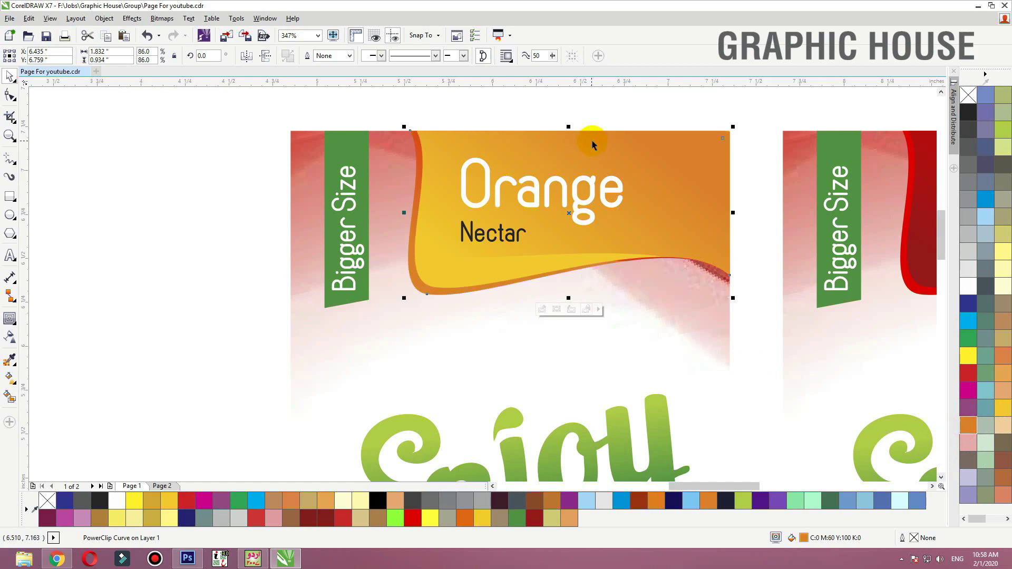
pyautogui.click(542, 117)
# Adjust the gradient transparency of the orange curve inside the left label's header banner PowerClip
pyautogui.doubleClick(644, 232)
pyautogui.click(658, 237)
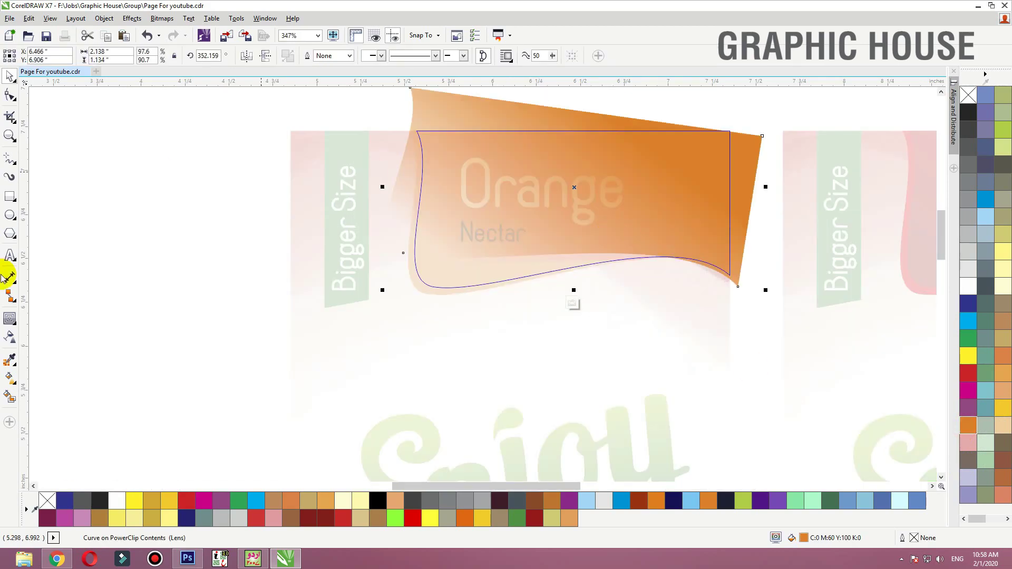
pyautogui.click(15, 343)
pyautogui.moveTo(452, 263); pyautogui.dragTo(510, 263)
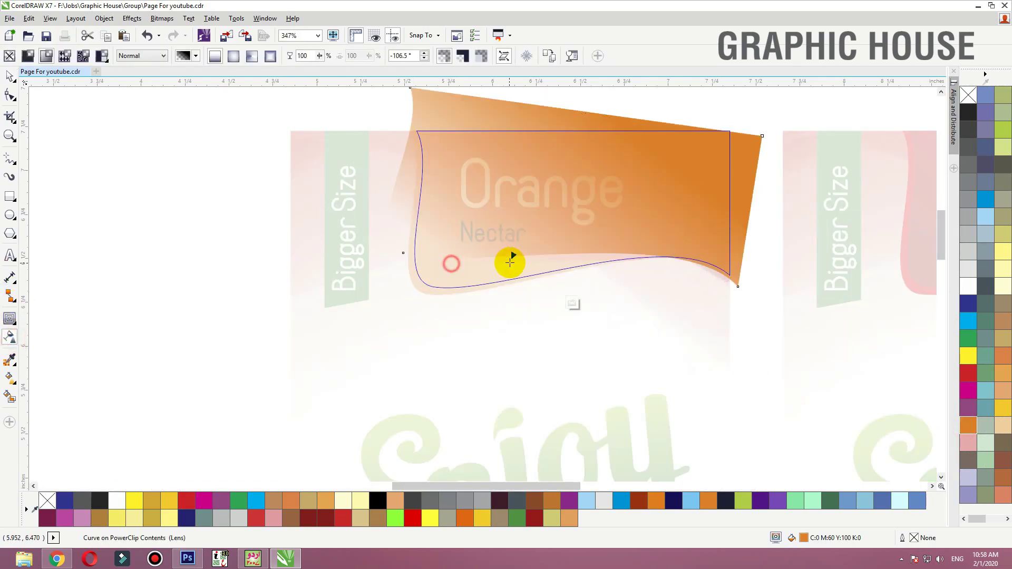
pyautogui.press('space')
pyautogui.keyDown('ctrl'); pyautogui.click(735, 122); pyautogui.keyUp('ctrl')
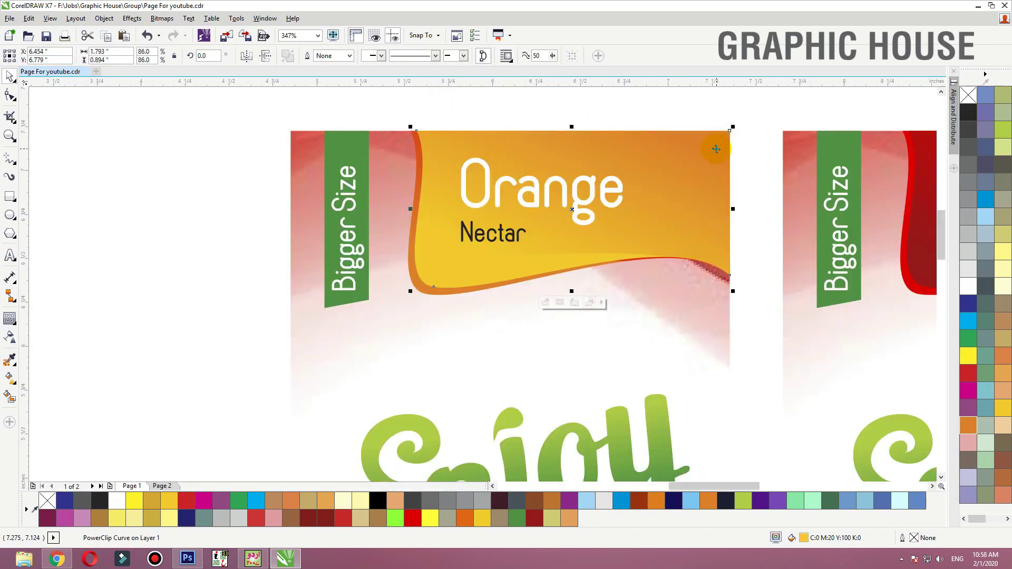
# Move and enlarge the orange gradient curve inside the header banner PowerClip so it covers the banner
pyautogui.doubleClick(716, 149)
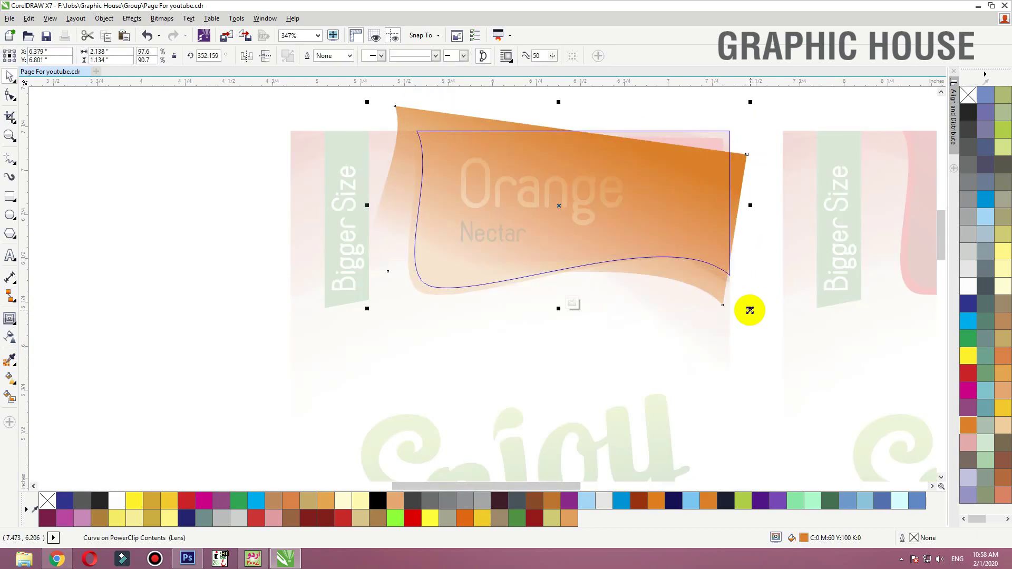
pyautogui.moveTo(750, 309); pyautogui.dragTo(788, 338)
pyautogui.moveTo(743, 268); pyautogui.dragTo(751, 256)
pyautogui.keyDown('ctrl'); pyautogui.click(687, 323); pyautogui.keyUp('ctrl')
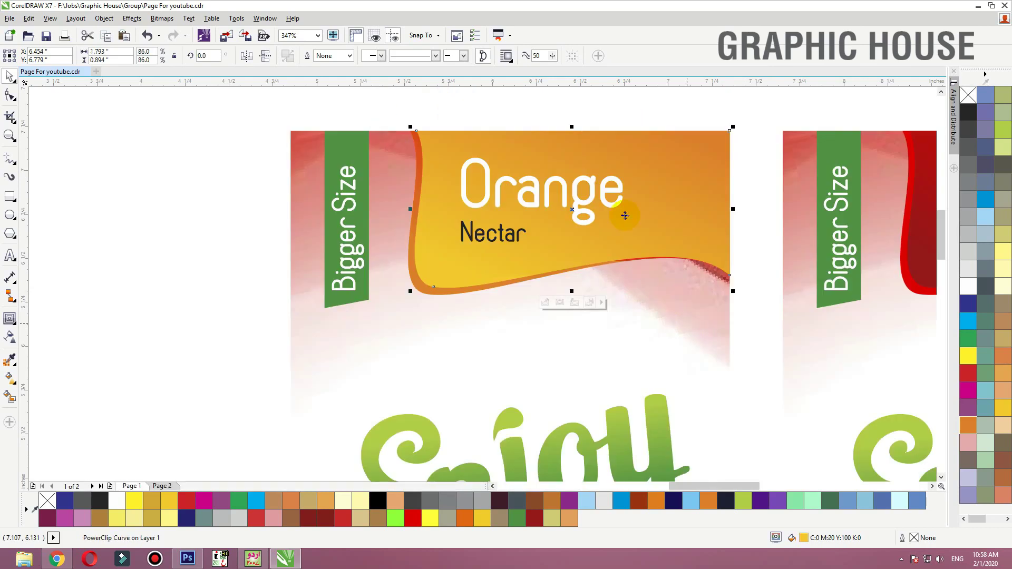
# Edit the left label's background PowerClip and delete the red background images at its bottom and top
pyautogui.click(378, 139)
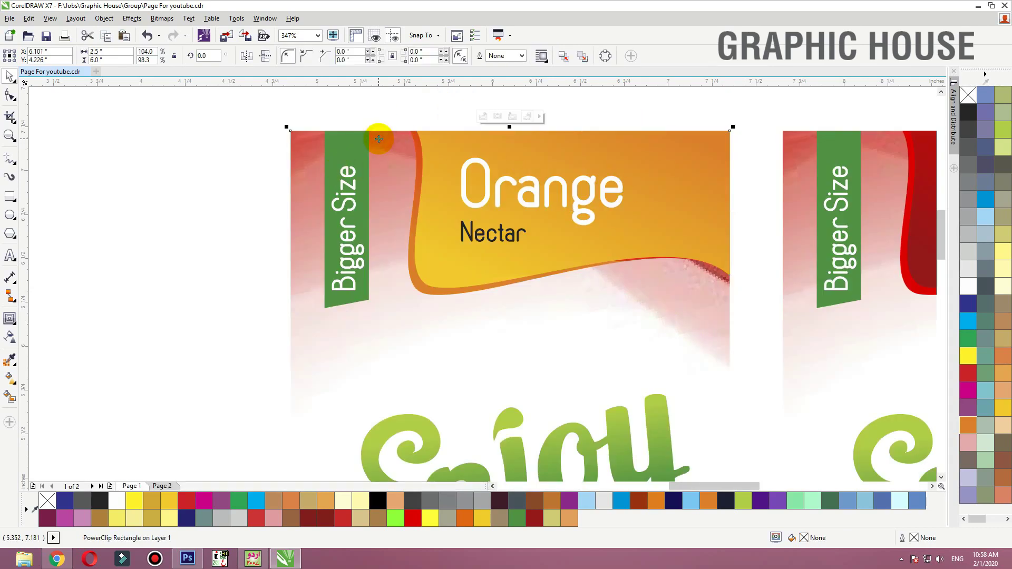
pyautogui.scroll(-5, 378, 139)
pyautogui.scroll(3, 380, 276)
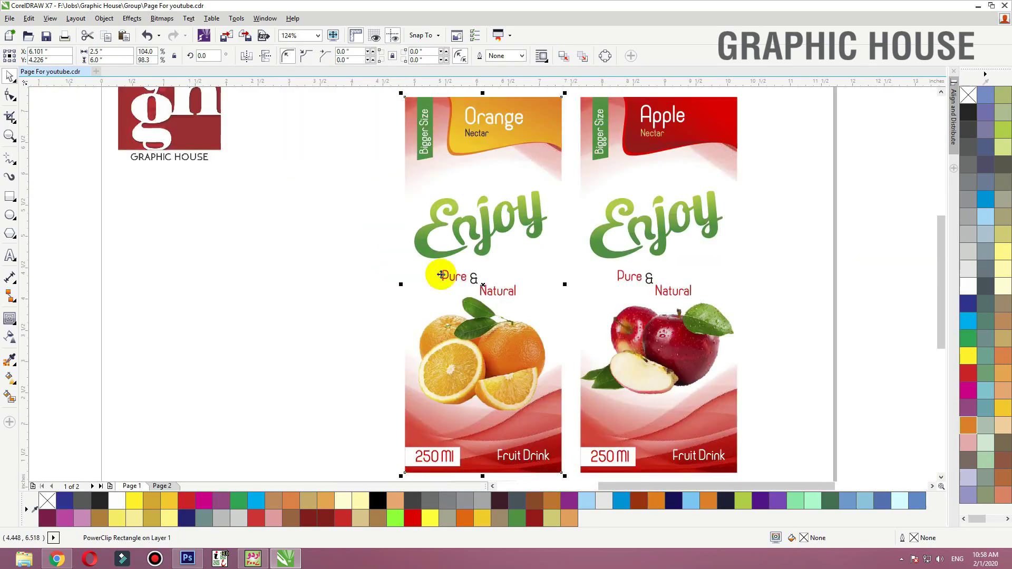
pyautogui.click(310, 360)
pyautogui.click(532, 425)
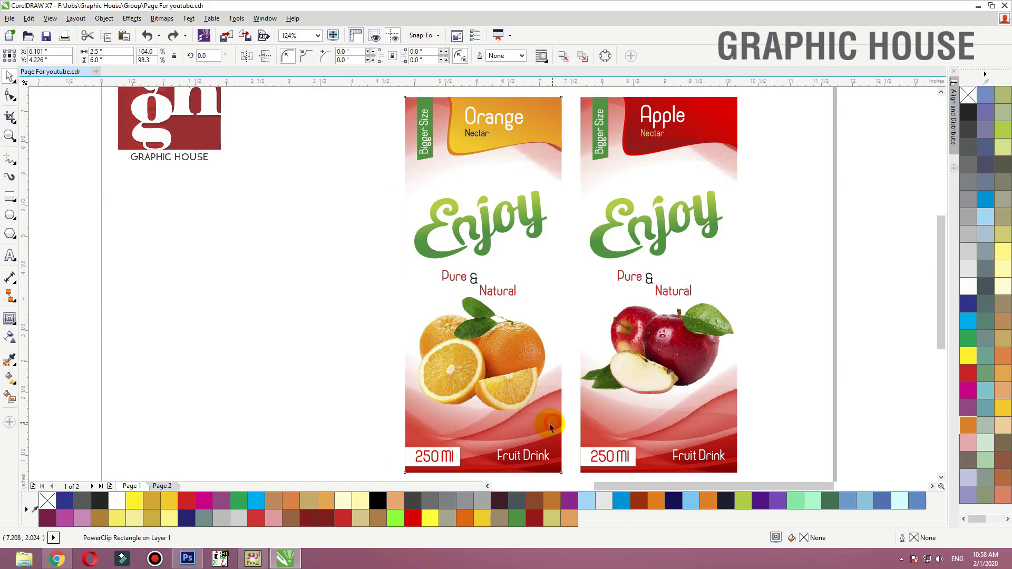
pyautogui.keyDown('ctrl'); pyautogui.click(549, 424); pyautogui.keyUp('ctrl')
pyautogui.click(538, 424)
pyautogui.press('Delete')
pyautogui.click(596, 159)
pyautogui.press('Delete')
# Switch to Chrome and change the "red background" image search to "orange background"
pyautogui.hotkey('alt', 'Tab')
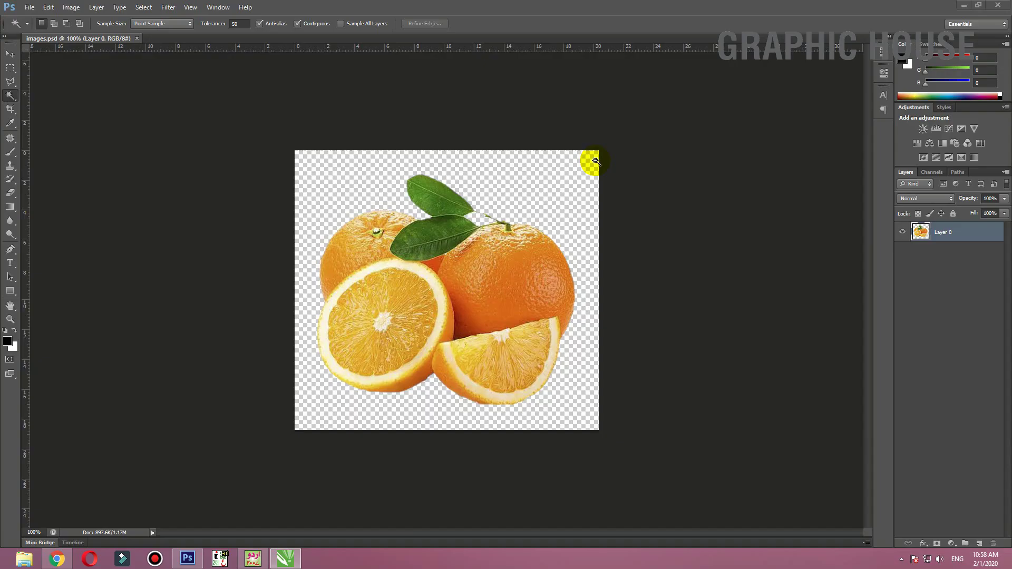
pyautogui.click(61, 557)
pyautogui.click(337, 7)
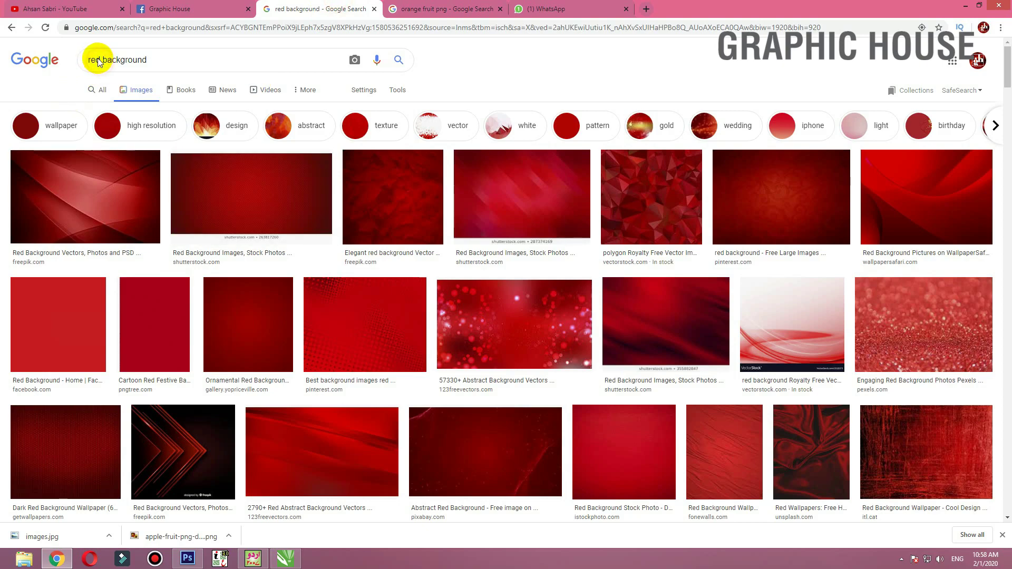
pyautogui.moveTo(100, 60); pyautogui.dragTo(69, 66)
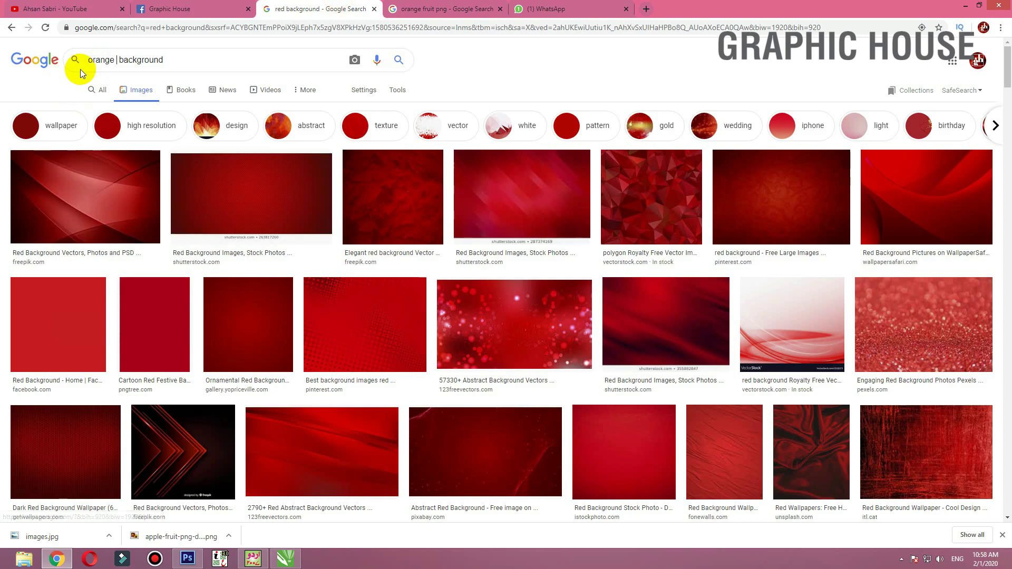
pyautogui.press('Return')
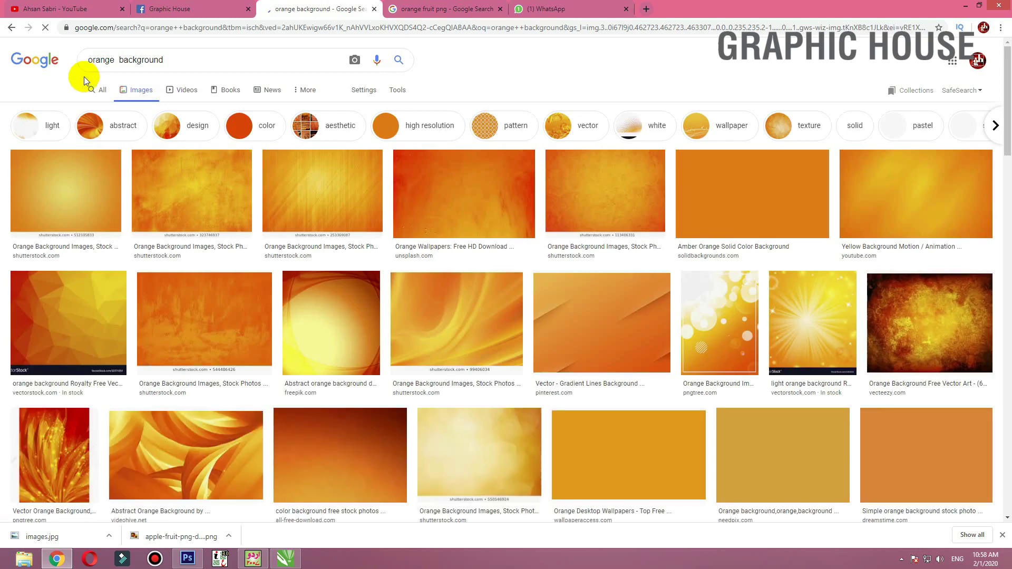
# Browse the orange background image results and preview one for use as the label background
pyautogui.scroll(-5, 240, 119)
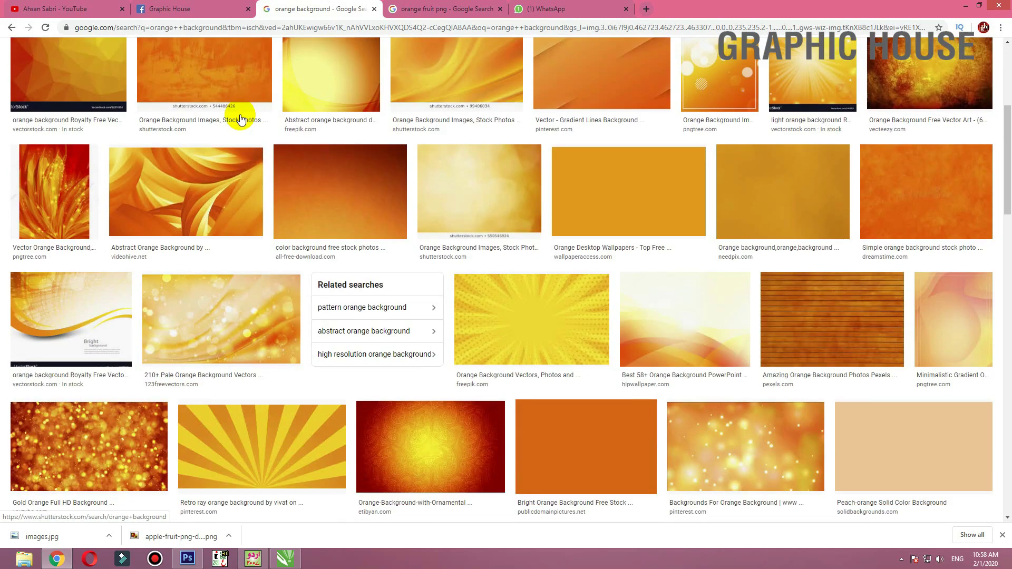
pyautogui.scroll(-4, 240, 116)
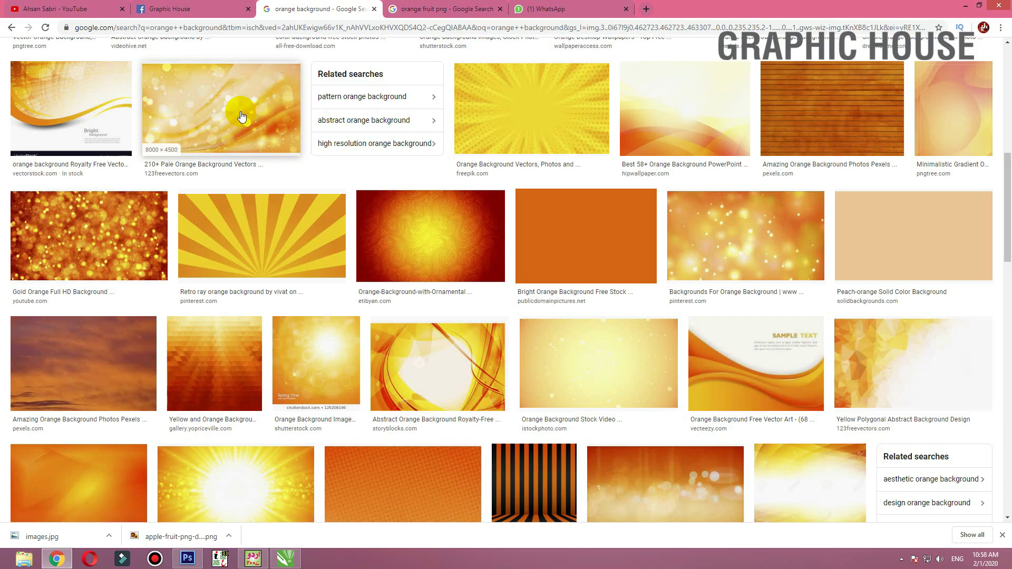
pyautogui.scroll(-5, 241, 117)
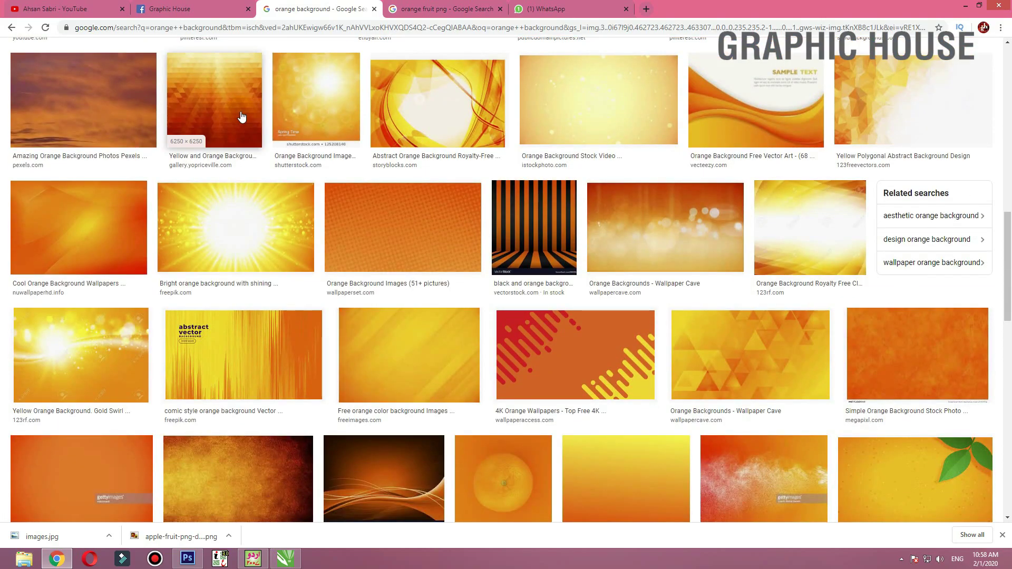
pyautogui.scroll(-5, 241, 117)
pyautogui.scroll(-6, 242, 116)
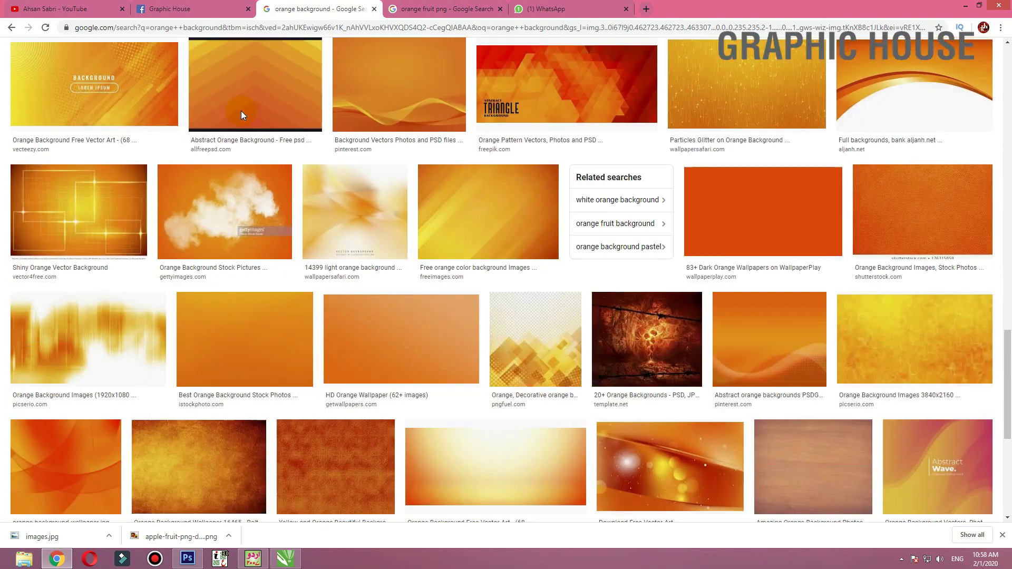
pyautogui.scroll(-6, 242, 116)
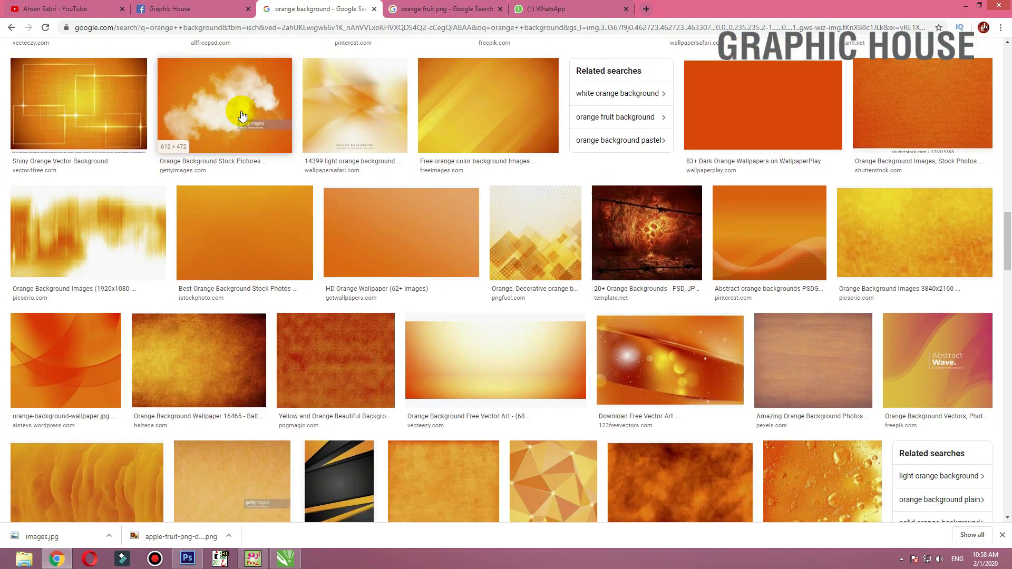
pyautogui.scroll(-4, 241, 117)
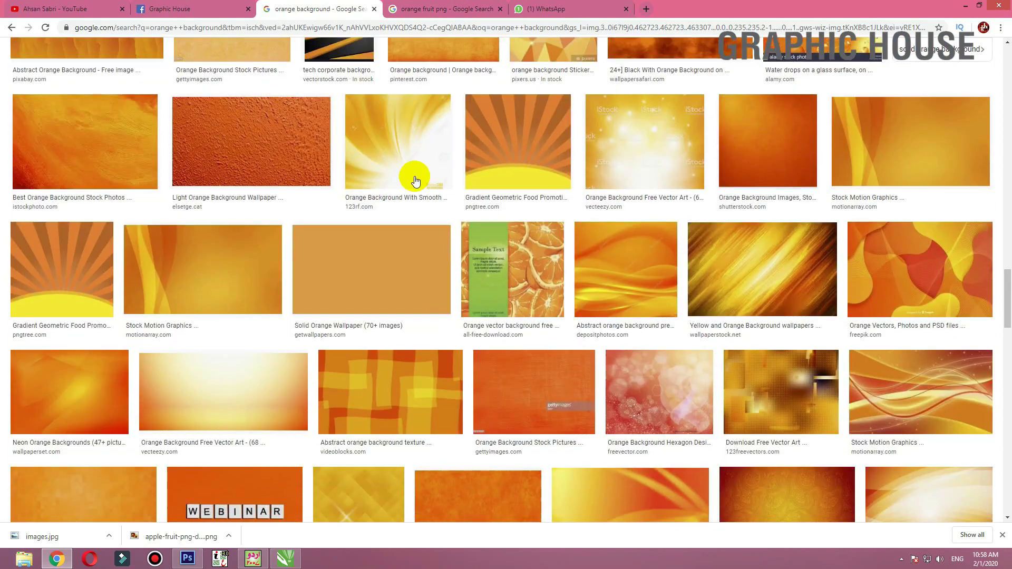
pyautogui.click(389, 124)
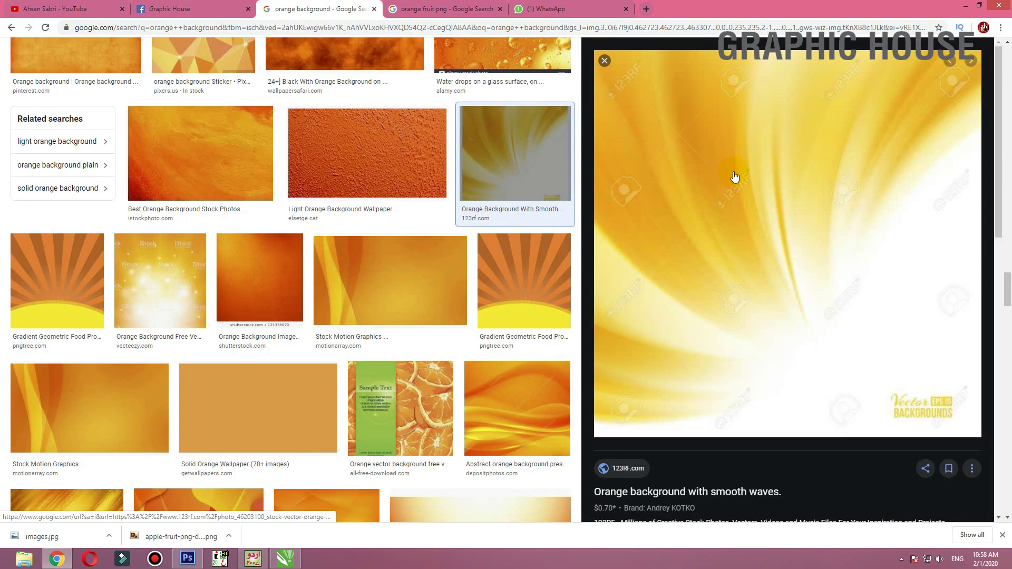
pyautogui.scroll(-3, 404, 211)
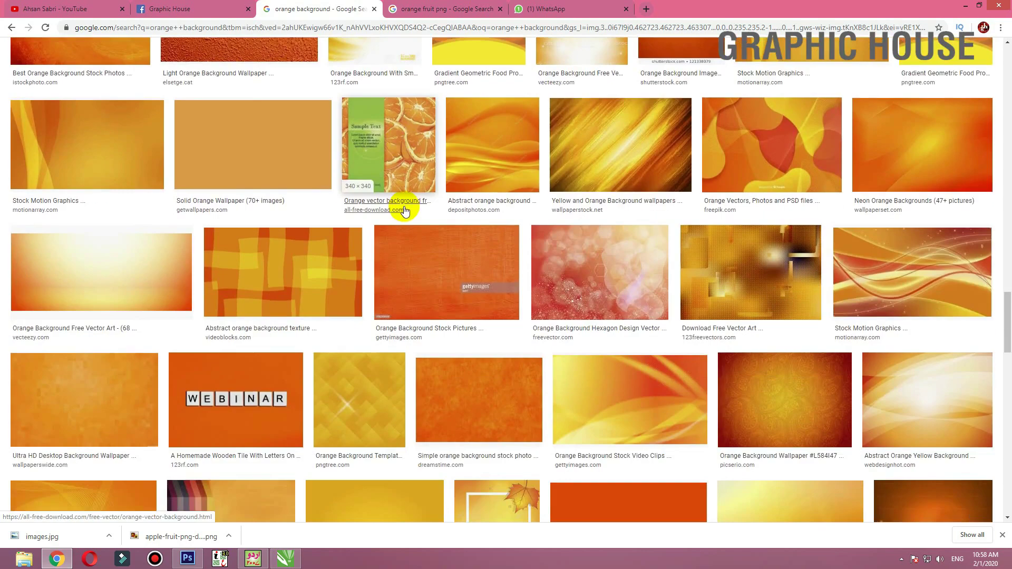
pyautogui.scroll(-7, 404, 210)
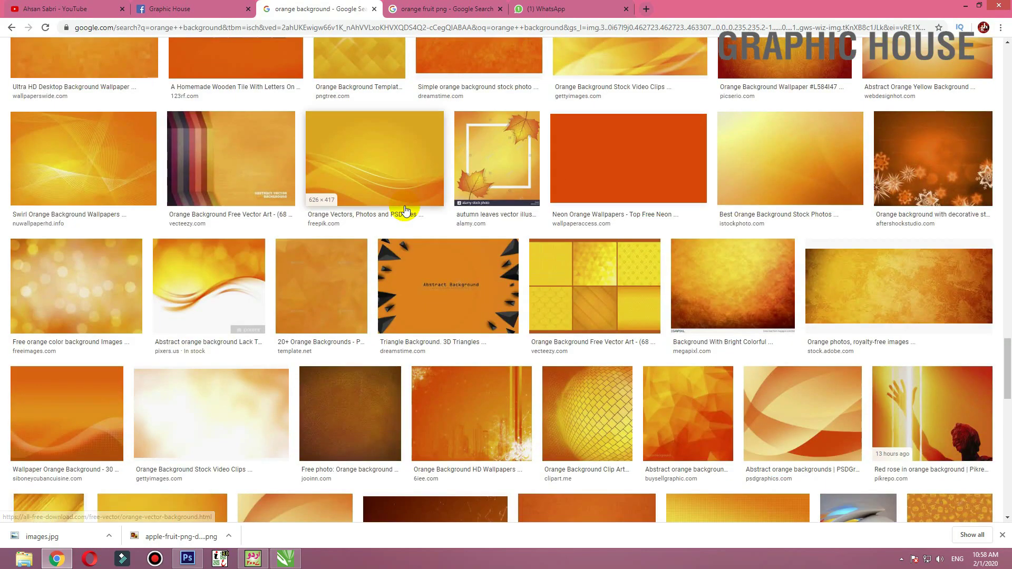
pyautogui.scroll(-4, 407, 209)
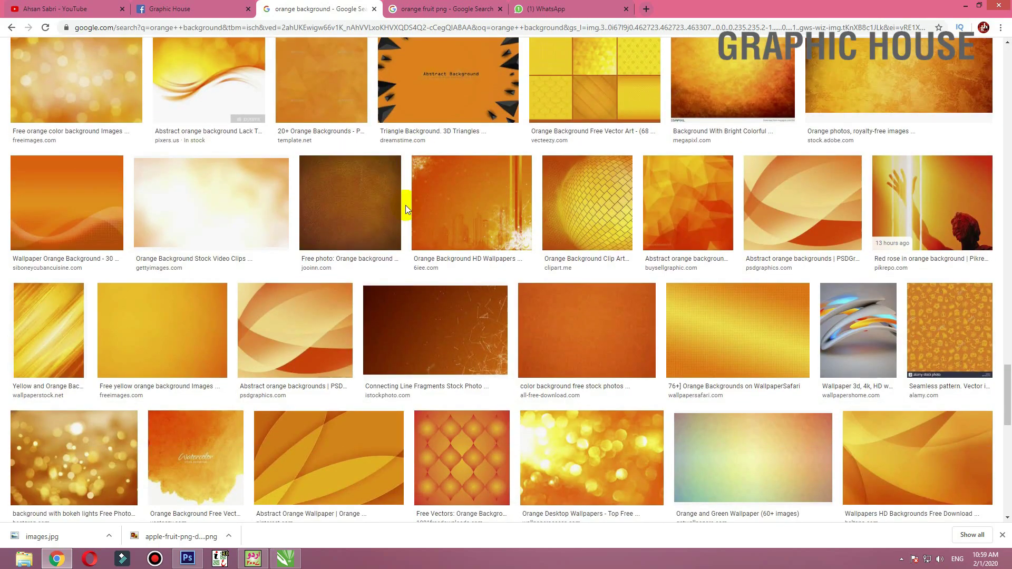
pyautogui.scroll(-4, 406, 210)
pyautogui.scroll(-6, 405, 209)
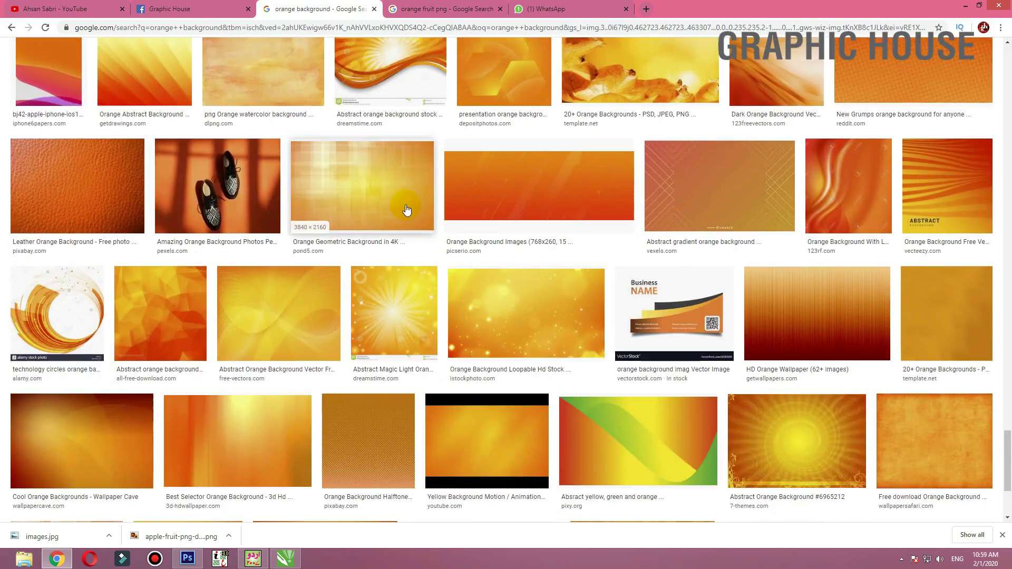
pyautogui.scroll(-4, 406, 210)
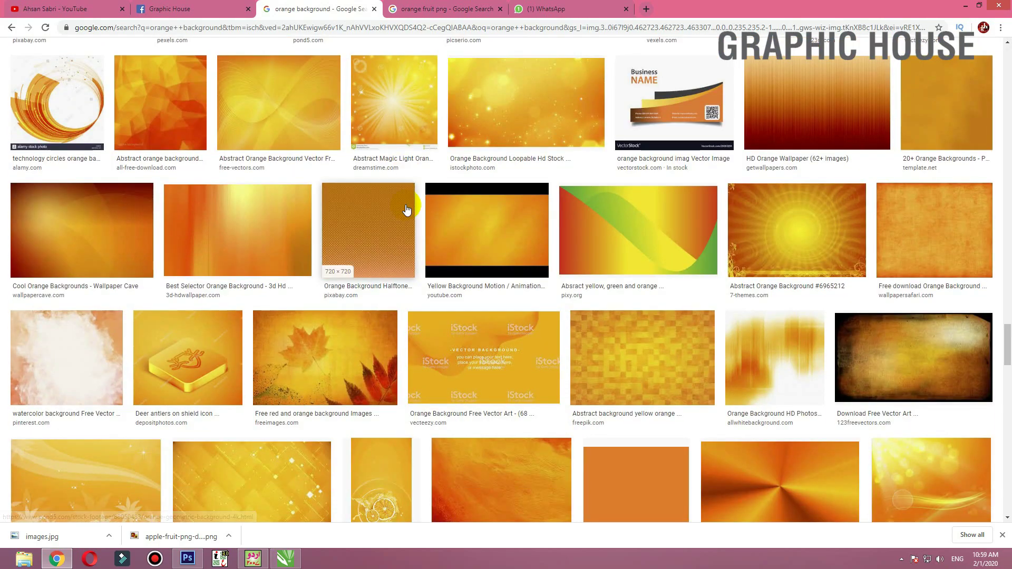
pyautogui.scroll(-5, 406, 210)
pyautogui.scroll(-3, 407, 209)
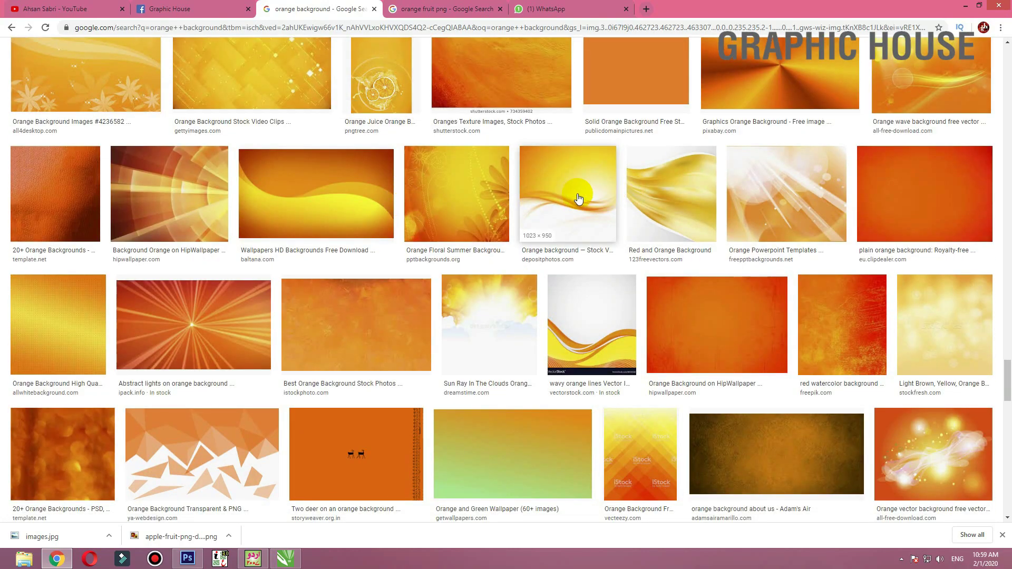
pyautogui.scroll(-1, 575, 196)
pyautogui.scroll(-3, 575, 196)
pyautogui.scroll(-4, 574, 197)
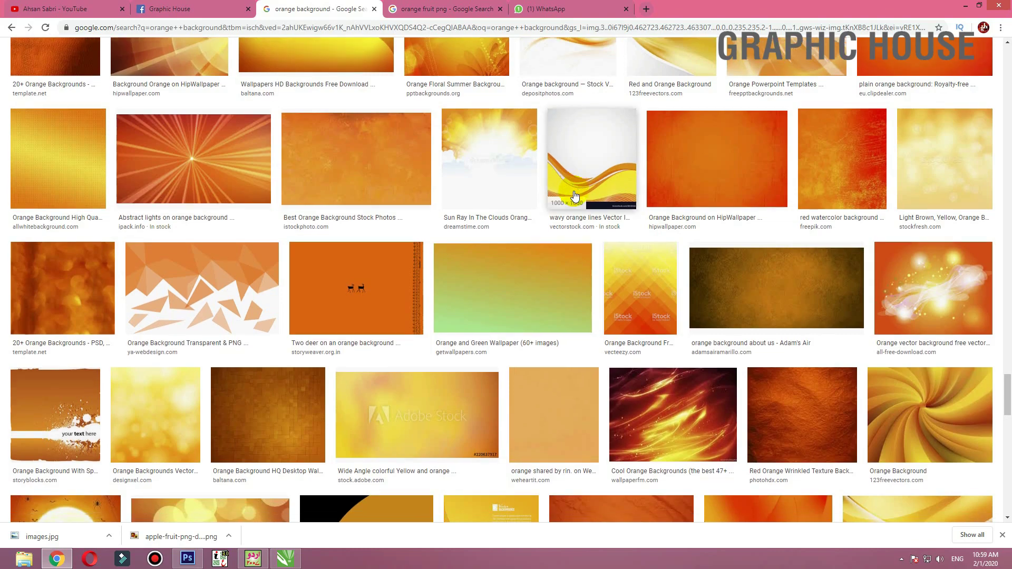
pyautogui.scroll(4, 499, 181)
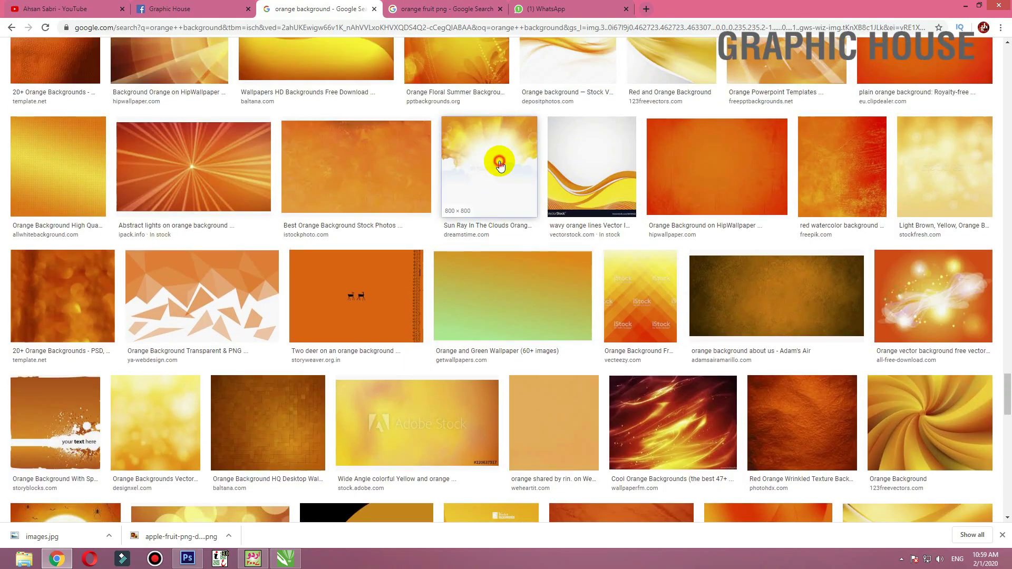
# Copy the sun ray in the clouds orange background image and paste it into the label's background PowerClip in CorelDRAW
pyautogui.click(499, 165)
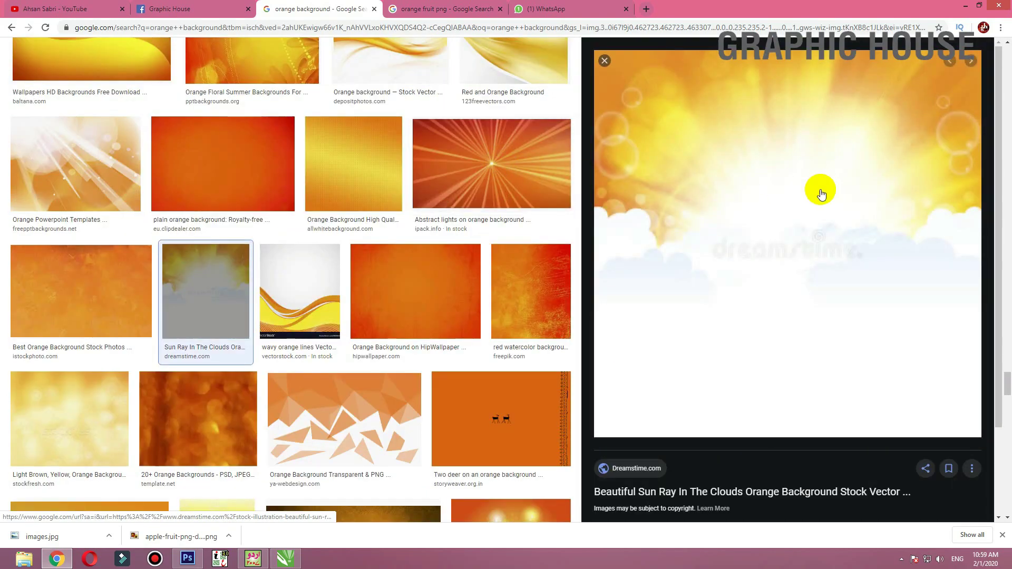
pyautogui.rightClick(730, 141)
pyautogui.click(766, 249)
pyautogui.hotkey('alt', 'Tab')
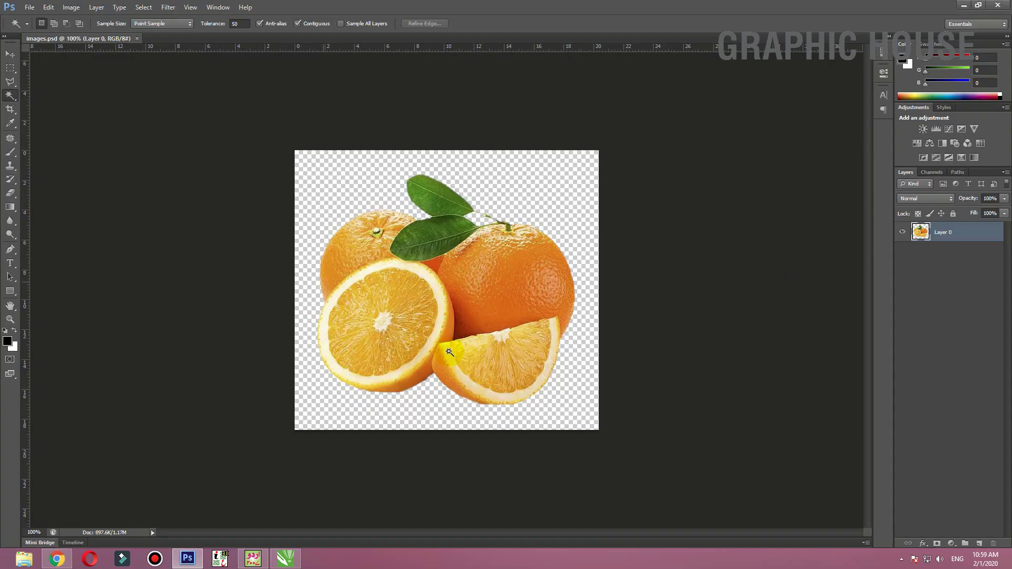
pyautogui.click(287, 558)
pyautogui.hotkey('ctrl', 'v')
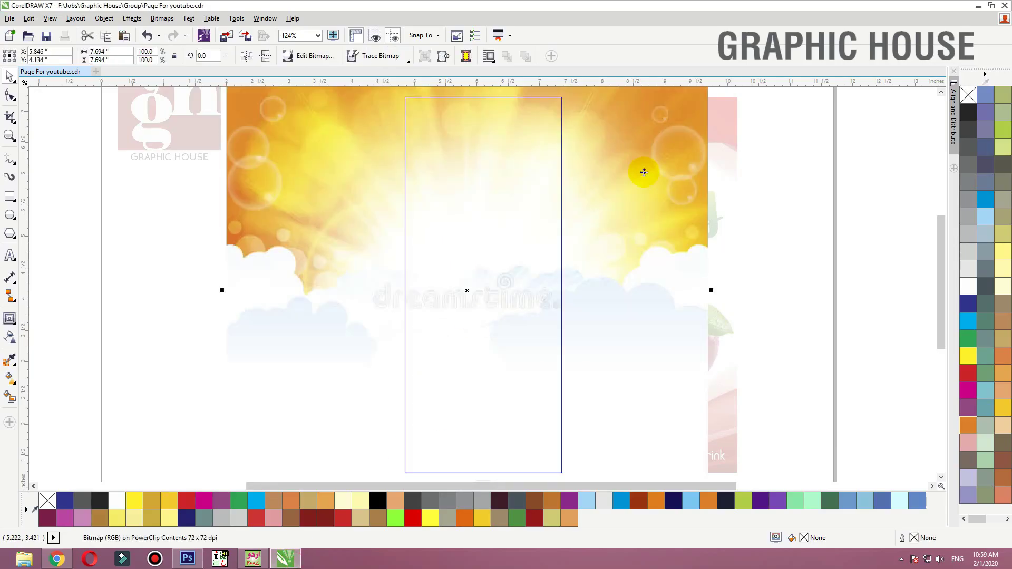
# Shrink the pasted background to about 3.6 in wide, position it over the label's top, and place a vertically mirrored copy below
pyautogui.hotkey('shift', 'F2')
pyautogui.moveTo(673, 97); pyautogui.dragTo(574, 138)
pyautogui.moveTo(540, 253); pyautogui.dragTo(529, 289)
pyautogui.click(265, 56)
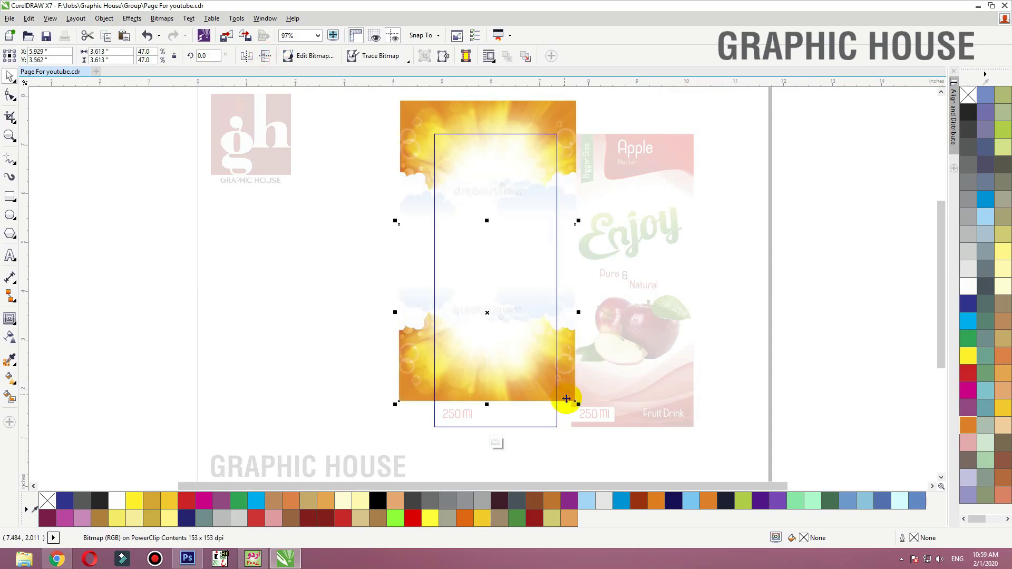
# Move the lower background image down, enlarge it to about 4.43 in wide over the label's bottom, and finish editing the PowerClip
pyautogui.moveTo(566, 401); pyautogui.dragTo(571, 419)
pyautogui.click(584, 241)
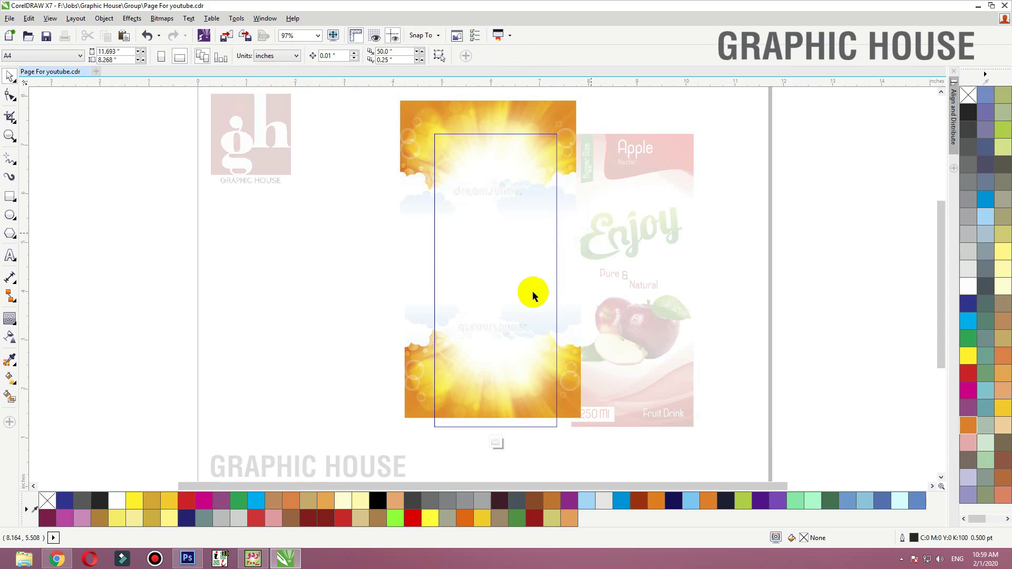
pyautogui.click(531, 294)
pyautogui.moveTo(592, 228); pyautogui.dragTo(606, 215)
pyautogui.moveTo(529, 311); pyautogui.dragTo(530, 304)
pyautogui.keyDown('ctrl'); pyautogui.click(295, 308); pyautogui.keyUp('ctrl')
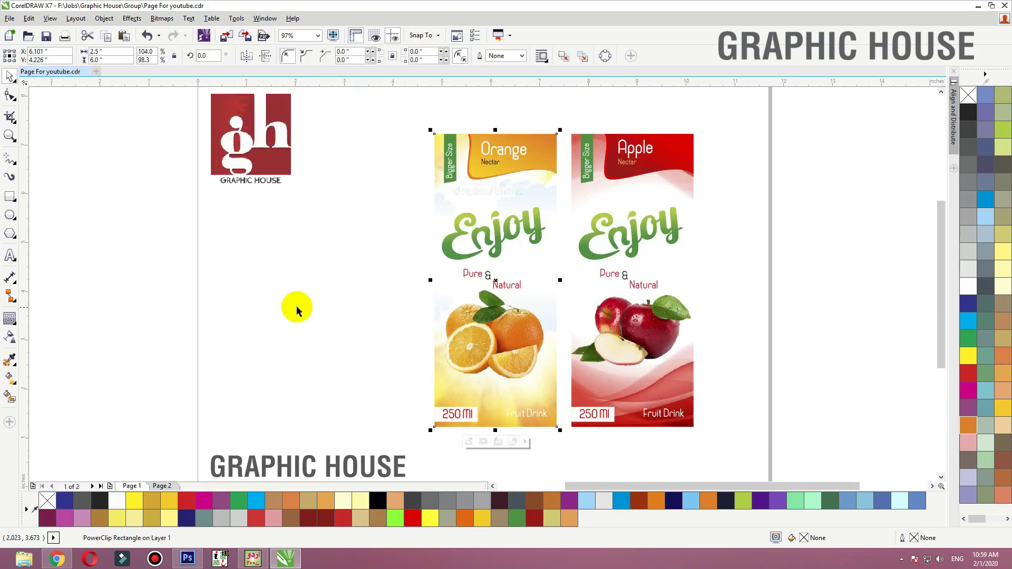
# Edit the background PowerClip again, narrow the lower image to about 3.5 in, stretch it upward, and finish editing
pyautogui.keyDown('ctrl'); pyautogui.click(445, 367); pyautogui.keyUp('ctrl')
pyautogui.click(463, 382)
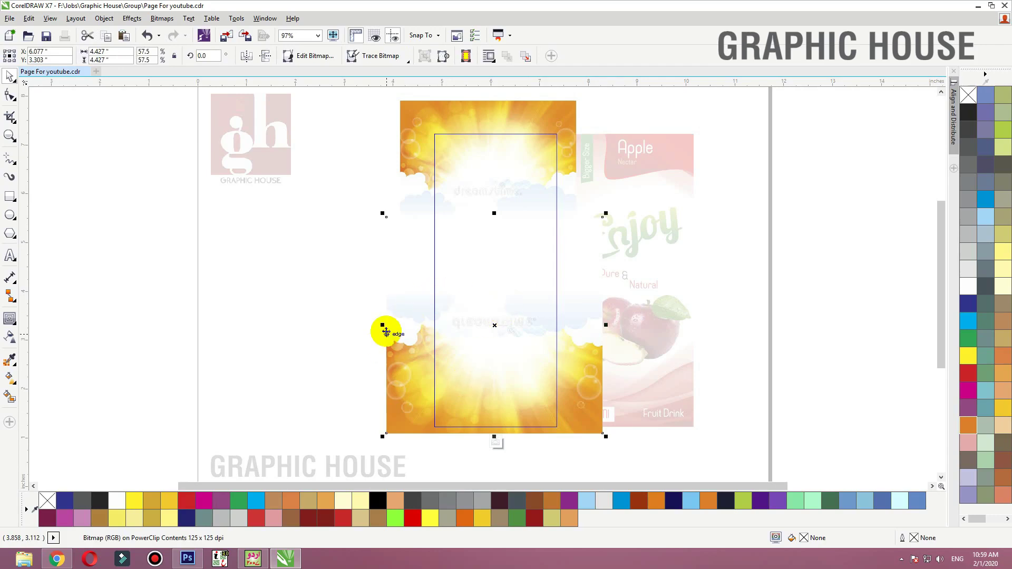
pyautogui.moveTo(390, 324); pyautogui.dragTo(408, 324)
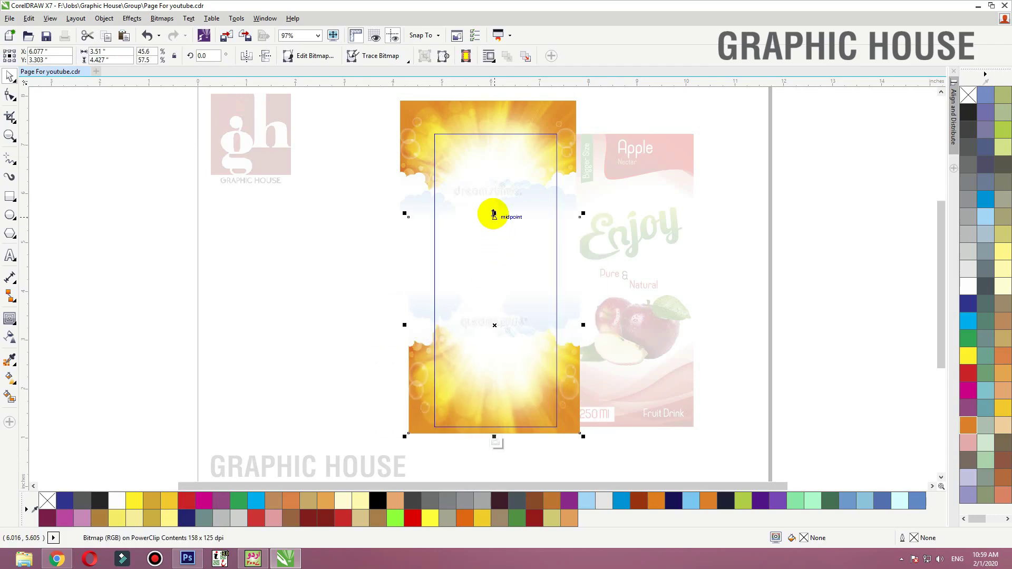
pyautogui.moveTo(494, 216); pyautogui.dragTo(346, 208)
pyautogui.keyDown('ctrl'); pyautogui.click(319, 217); pyautogui.keyUp('ctrl')
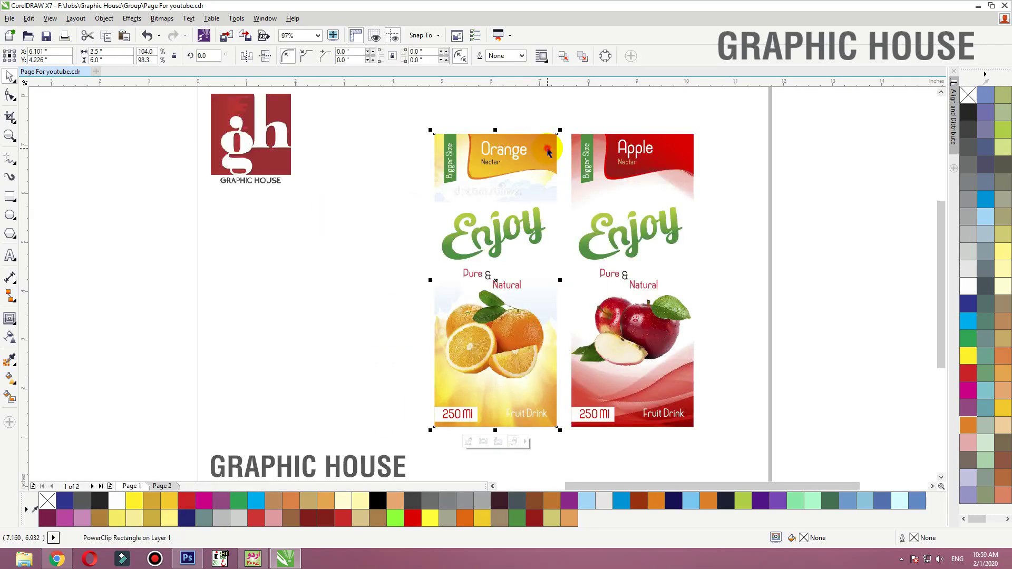
# Stretch the upper background image downward inside the orange label's background PowerClip and finish editing
pyautogui.click(548, 151)
pyautogui.keyDown('ctrl'); pyautogui.click(443, 140); pyautogui.keyUp('ctrl')
pyautogui.click(488, 280)
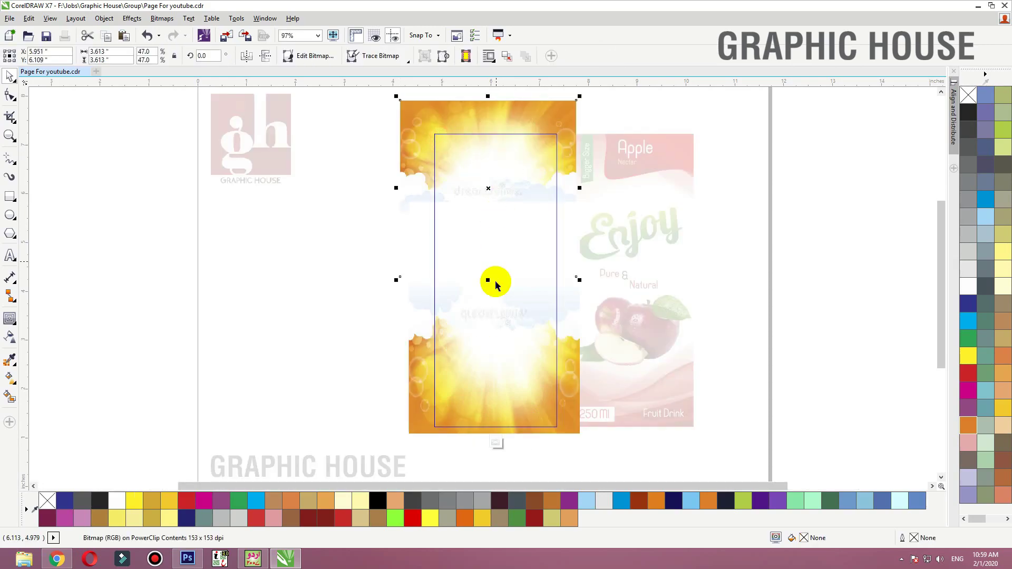
pyautogui.moveTo(488, 306); pyautogui.dragTo(488, 342)
pyautogui.keyDown('ctrl'); pyautogui.click(339, 239); pyautogui.keyUp('ctrl')
pyautogui.hotkey('shift', 'F2')
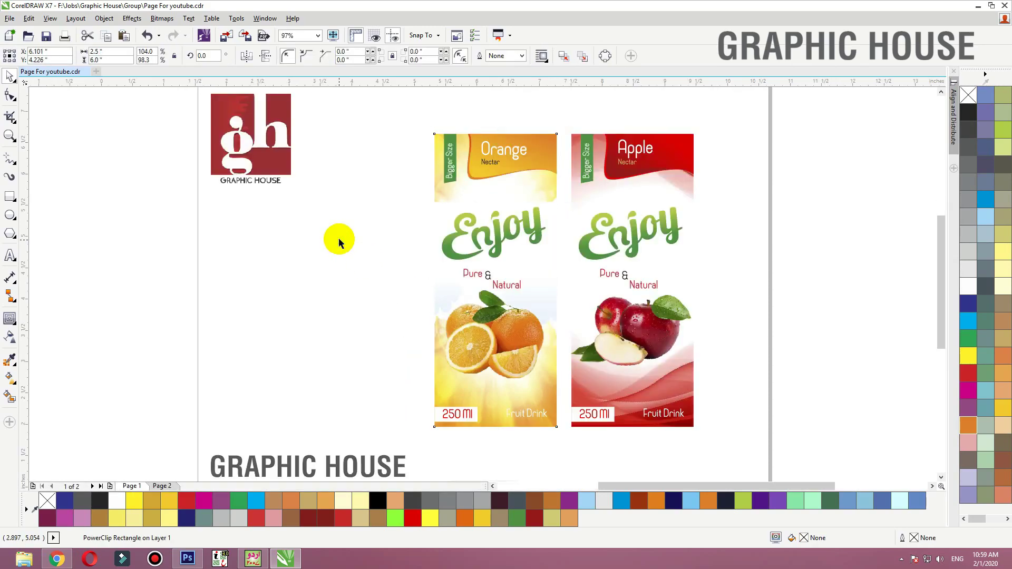
# Recolour the "250 Ml" text on the orange label to orange
pyautogui.click(326, 271)
pyautogui.click(498, 368)
pyautogui.press('F2')
pyautogui.moveTo(381, 407); pyautogui.dragTo(630, 498)
pyautogui.click(277, 260)
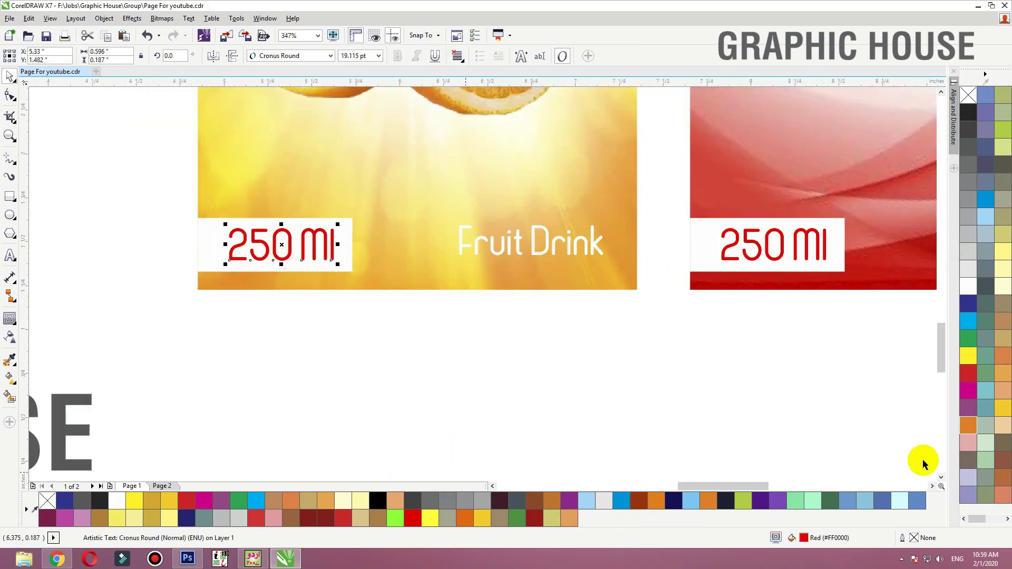
pyautogui.click(968, 424)
# Recolour the "Fruit Drink" text on the orange label to black
pyautogui.click(555, 249)
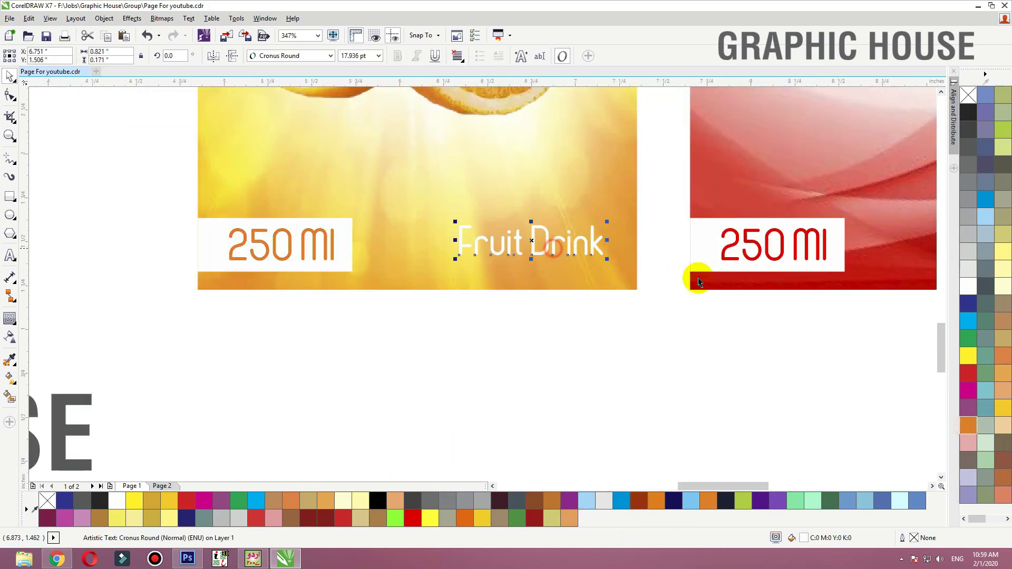
pyautogui.click(968, 112)
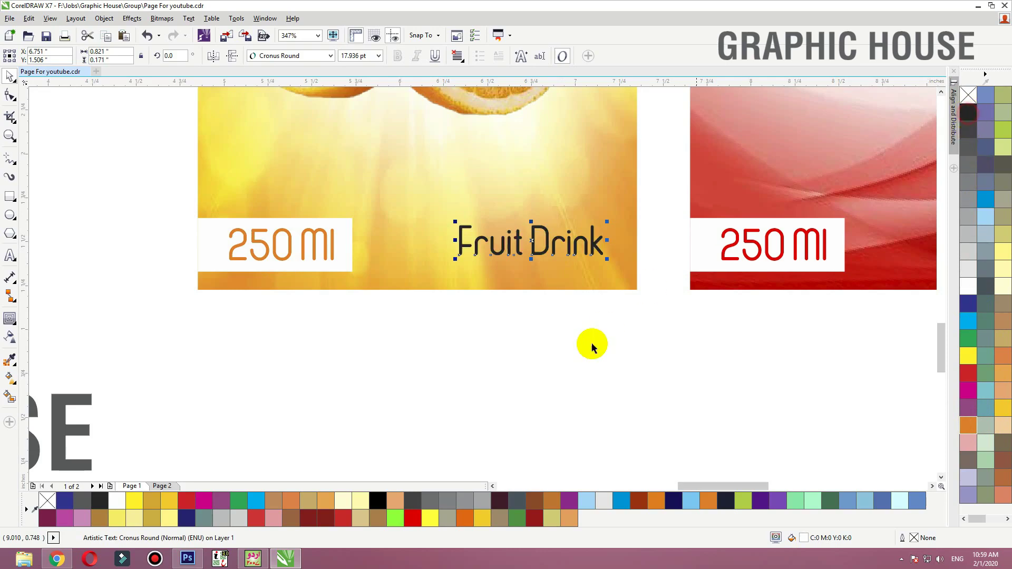
pyautogui.click(560, 381)
pyautogui.scroll(-4, 587, 381)
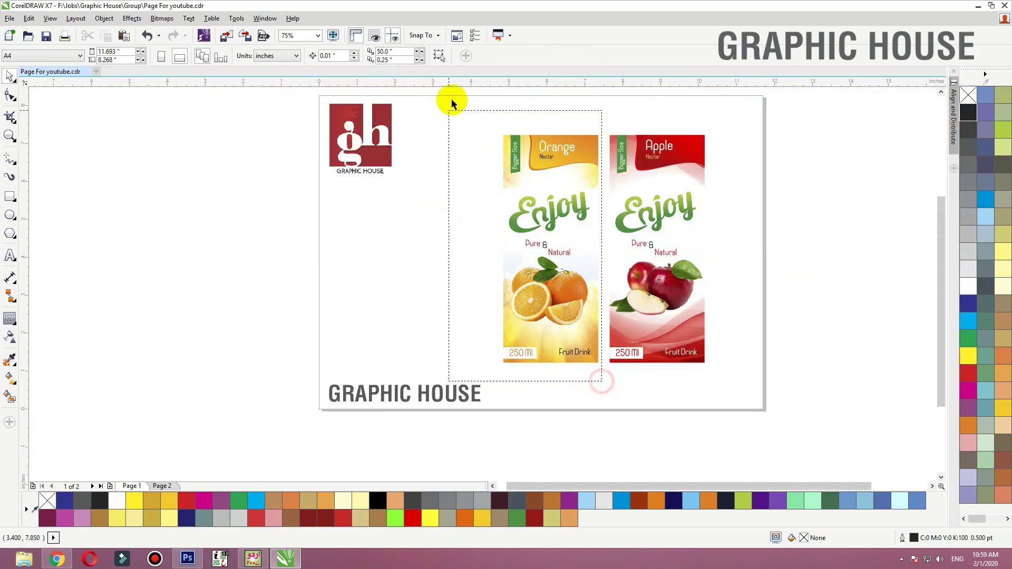
# Select all objects of the orange and apple labels and move both labels together to the right
pyautogui.moveTo(452, 100); pyautogui.dragTo(780, 413)
pyautogui.press('F2')
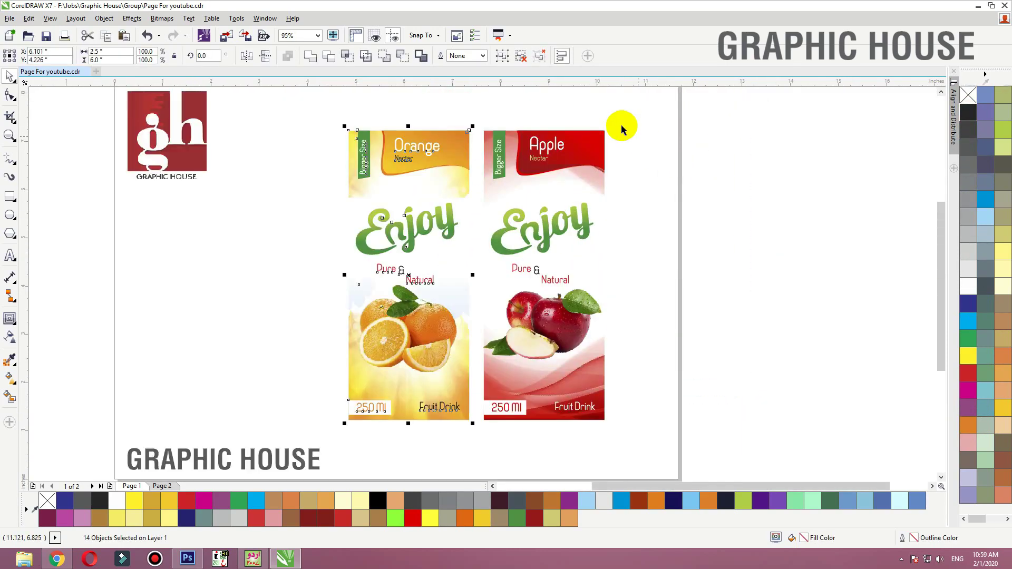
pyautogui.moveTo(621, 113); pyautogui.dragTo(326, 445)
pyautogui.moveTo(364, 391); pyautogui.dragTo(405, 388)
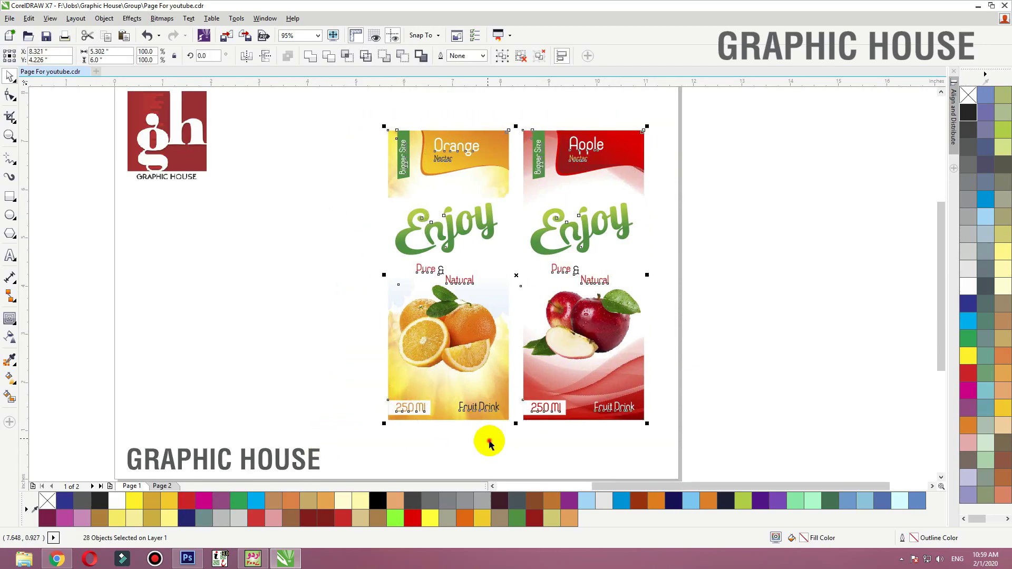
pyautogui.click(489, 444)
# Duplicate the complete orange label and place the copy to its left
pyautogui.moveTo(364, 94); pyautogui.dragTo(512, 436)
pyautogui.moveTo(443, 158); pyautogui.dragTo(312, 156)
pyautogui.click(359, 105)
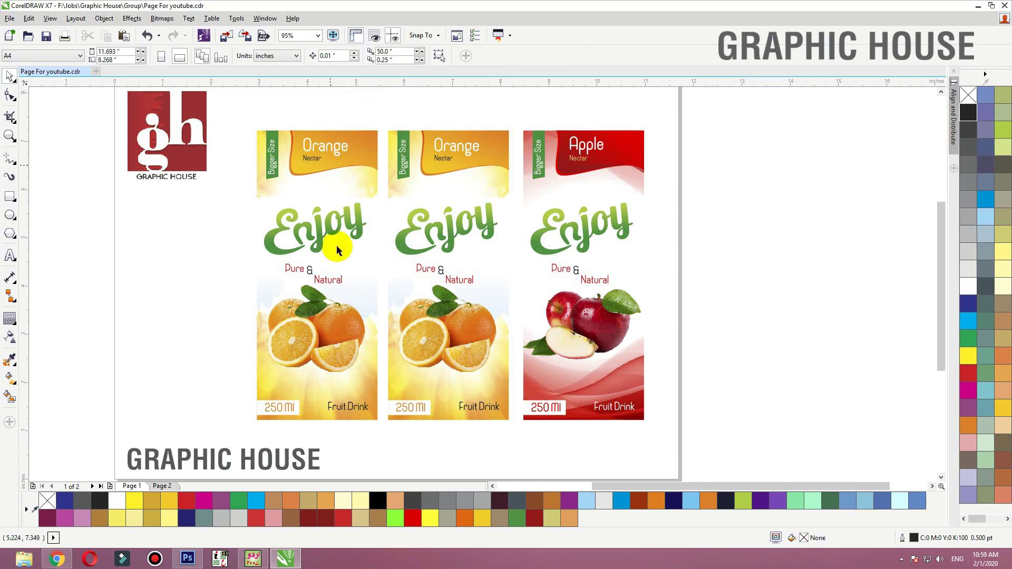
# Switch to Chrome and change the fruit image search to "mango fruit png"
pyautogui.click(308, 322)
pyautogui.hotkey('alt', 'Tab')
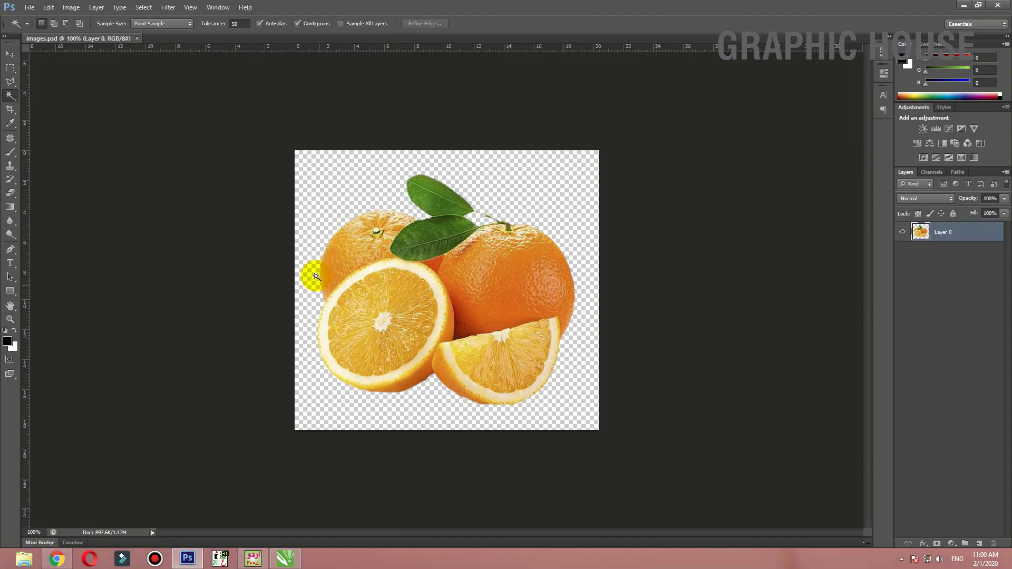
pyautogui.click(57, 558)
pyautogui.scroll(-5, 330, 226)
pyautogui.click(421, 8)
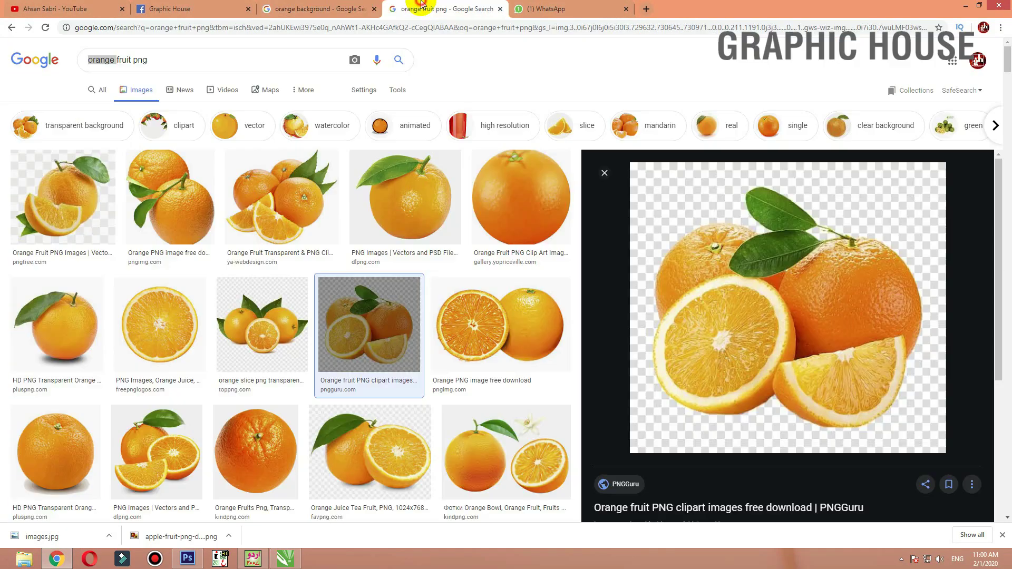
pyautogui.write('mang')
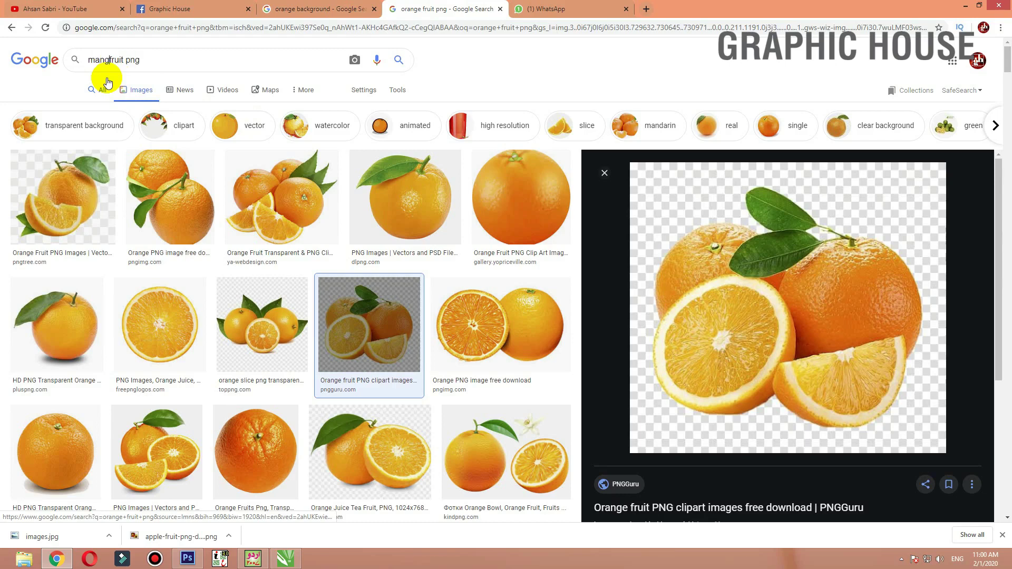
pyautogui.write('o')
pyautogui.press('Return')
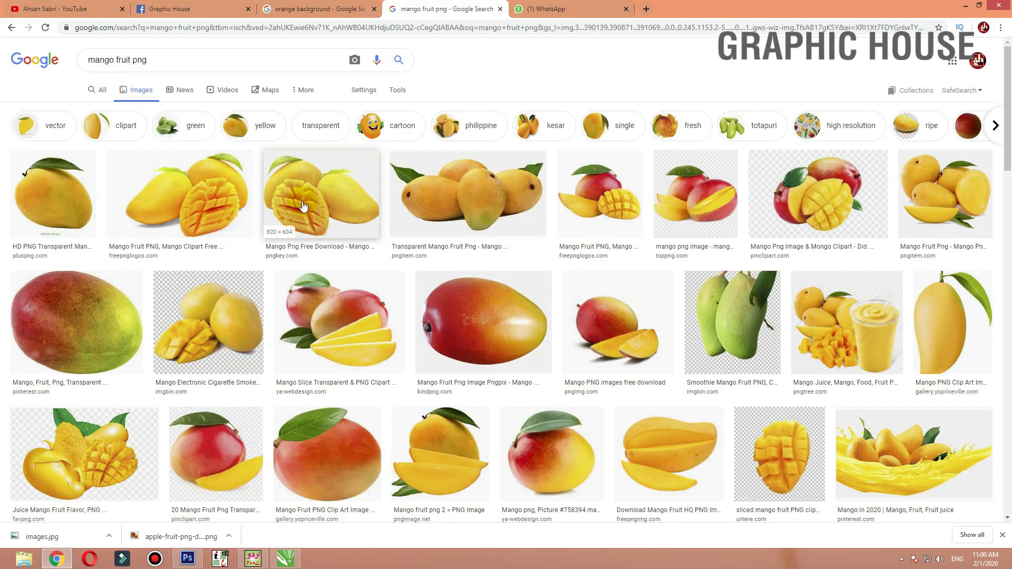
# Open the freepnglogos image of two yellow mangoes with a diced half and save it to the desktop
pyautogui.click(175, 206)
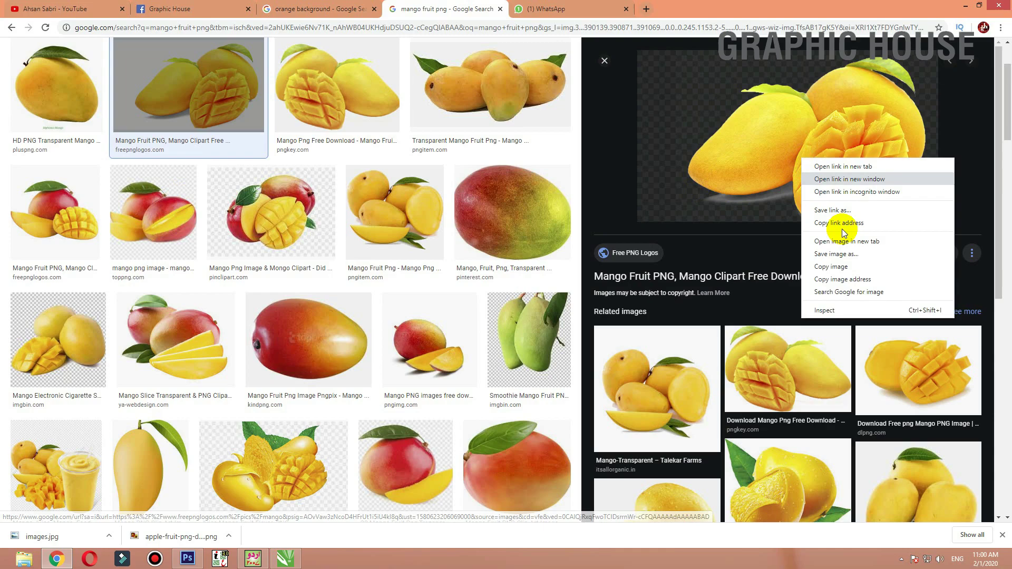
pyautogui.click(833, 255)
pyautogui.press('Return')
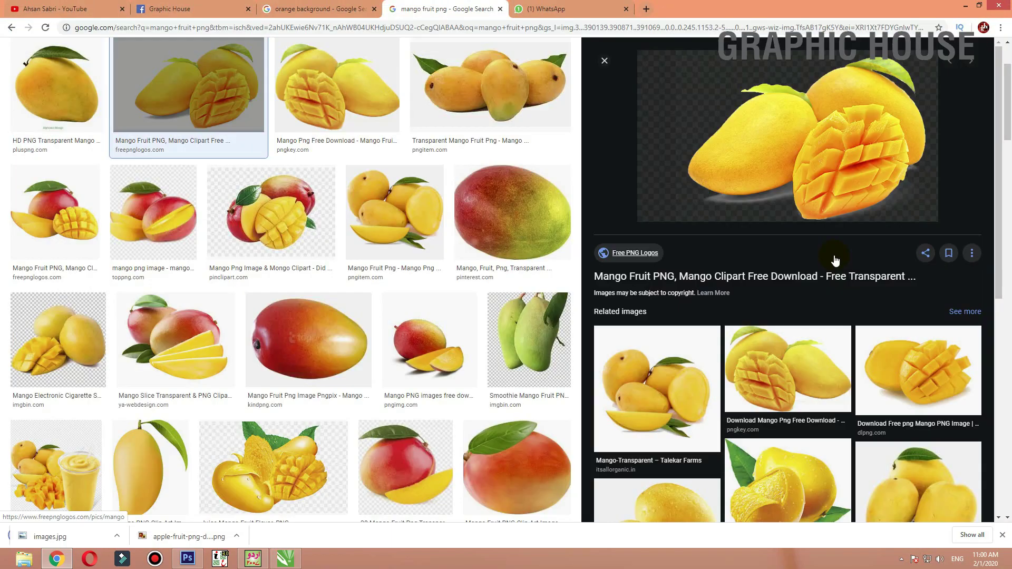
# Switch to CorelDRAW, import the saved mango PNG and place it beside the copied orange label
pyautogui.click(285, 558)
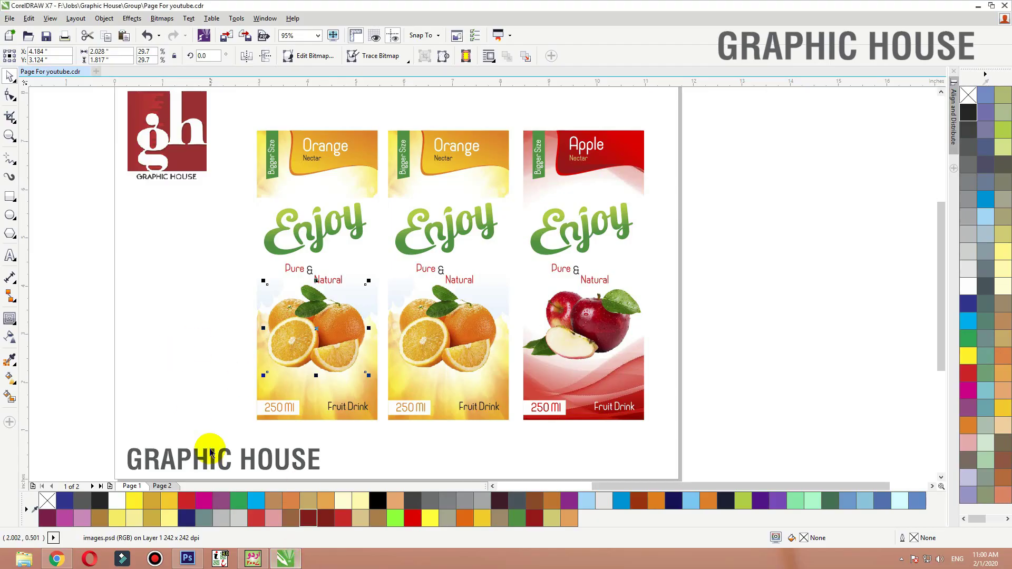
pyautogui.hotkey('ctrl', 'i')
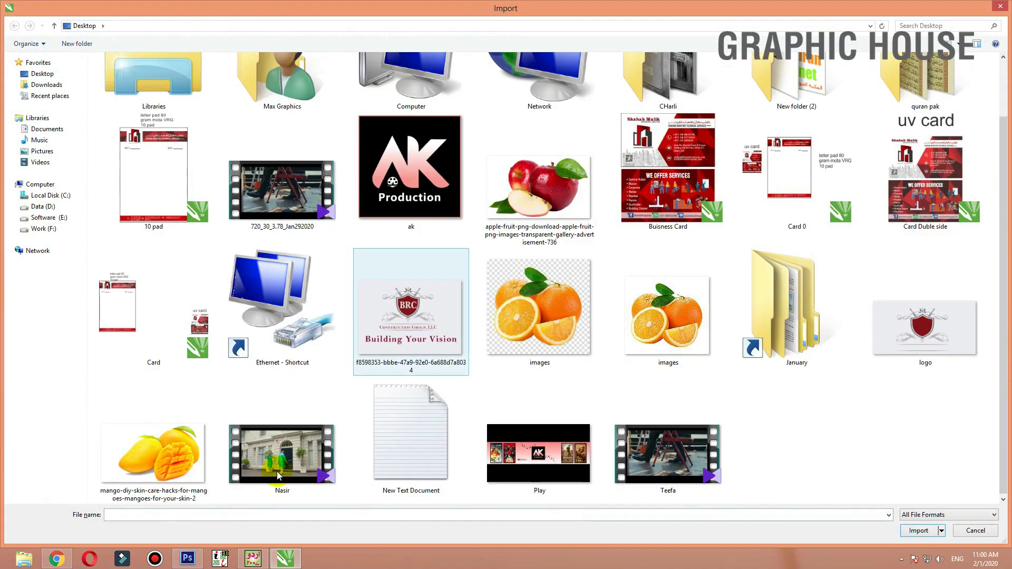
pyautogui.doubleClick(153, 453)
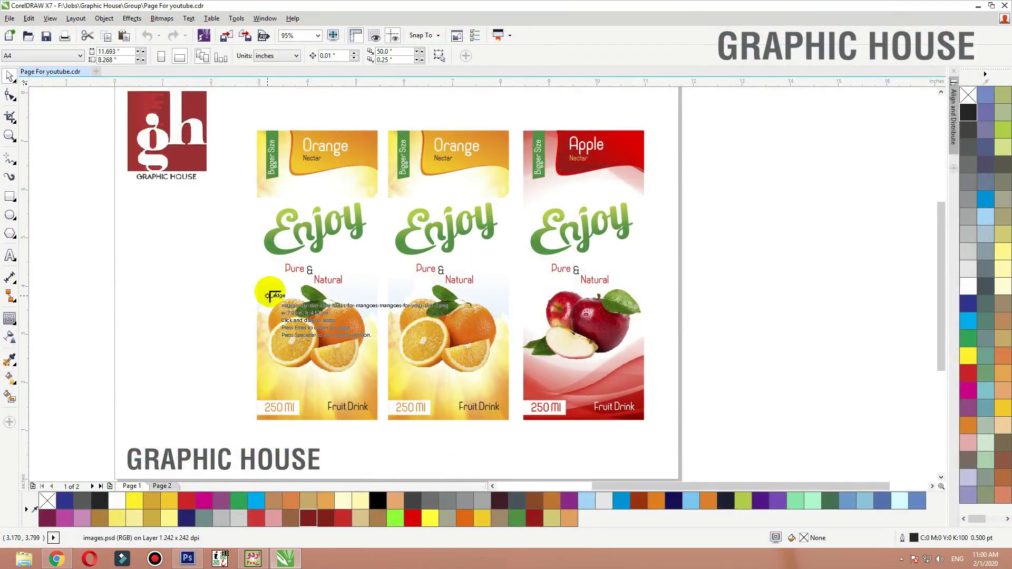
pyautogui.moveTo(388, 359)
pyautogui.mouseDown()
pyautogui.moveTo(231, 341)
pyautogui.moveTo(210, 355)
pyautogui.moveTo(303, 339)
pyautogui.mouseUp()
# Replace the orange picture on the leftmost label with the mango picture, enlarged to about 2.94 inches wide
pyautogui.click(298, 346)
pyautogui.press('Delete')
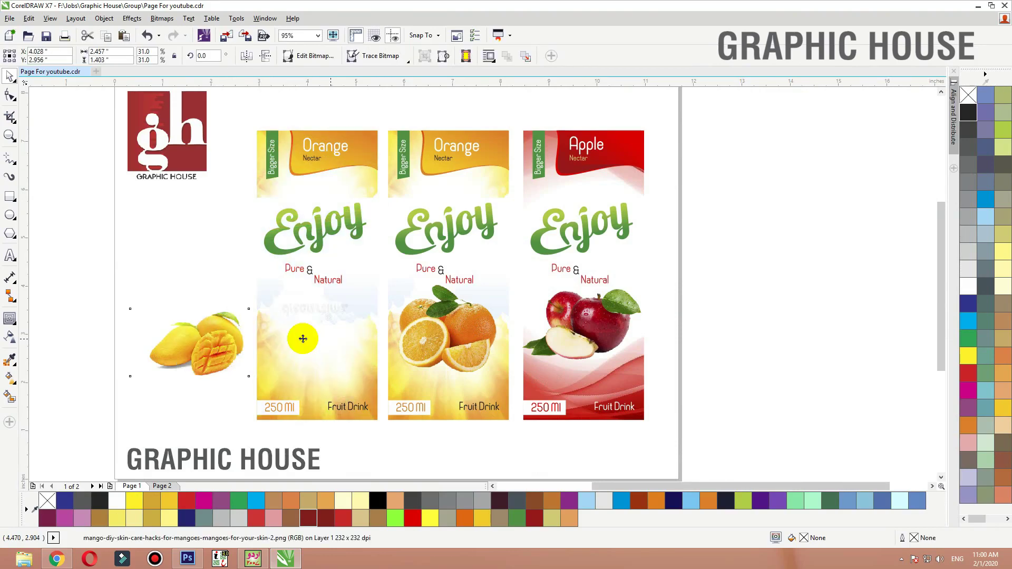
pyautogui.press('F2')
pyautogui.moveTo(202, 265)
pyautogui.mouseDown()
pyautogui.moveTo(400, 352)
pyautogui.moveTo(530, 373)
pyautogui.moveTo(538, 403)
pyautogui.mouseUp()
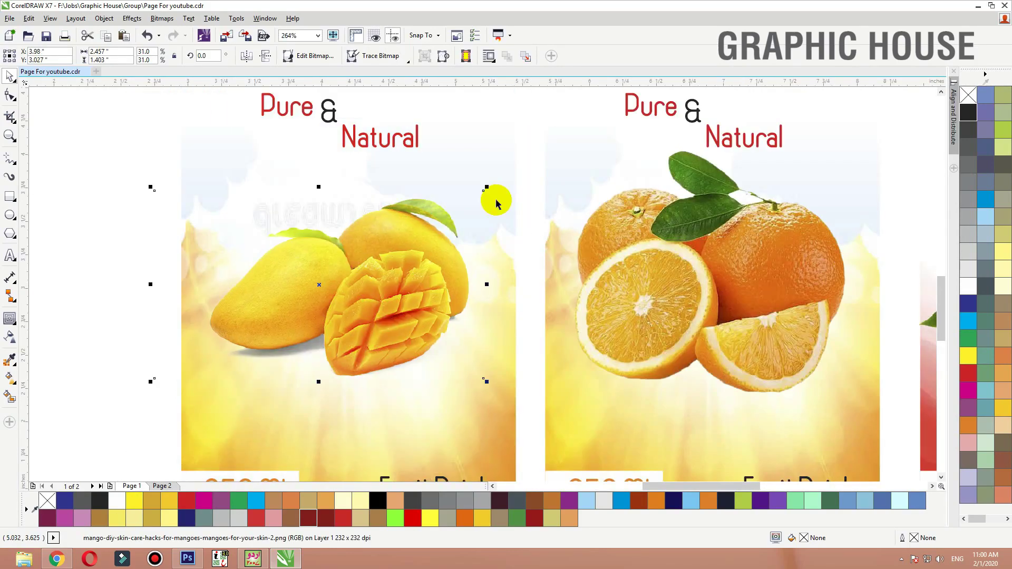
pyautogui.moveTo(485, 188); pyautogui.dragTo(519, 167)
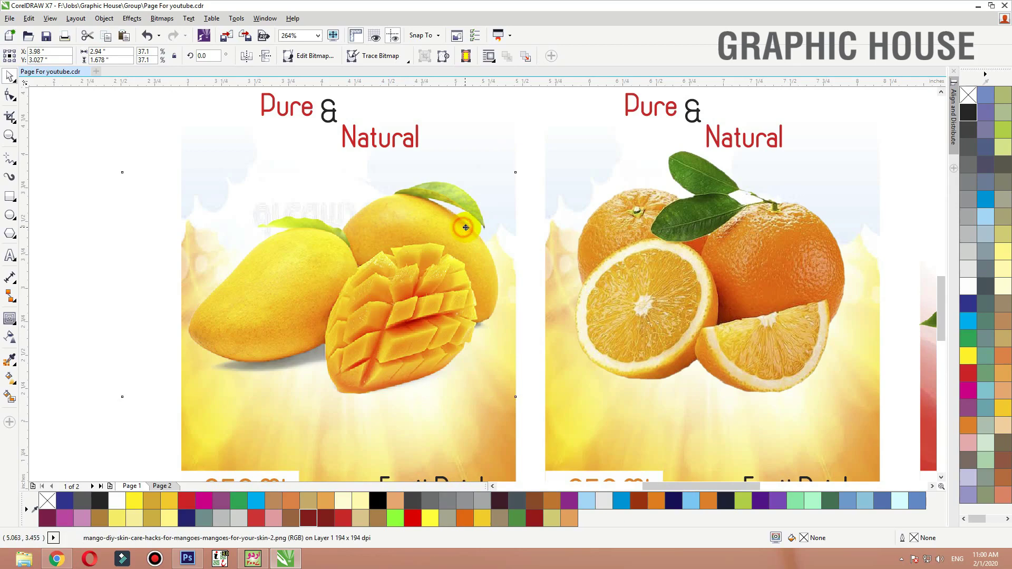
pyautogui.moveTo(465, 228); pyautogui.dragTo(456, 228)
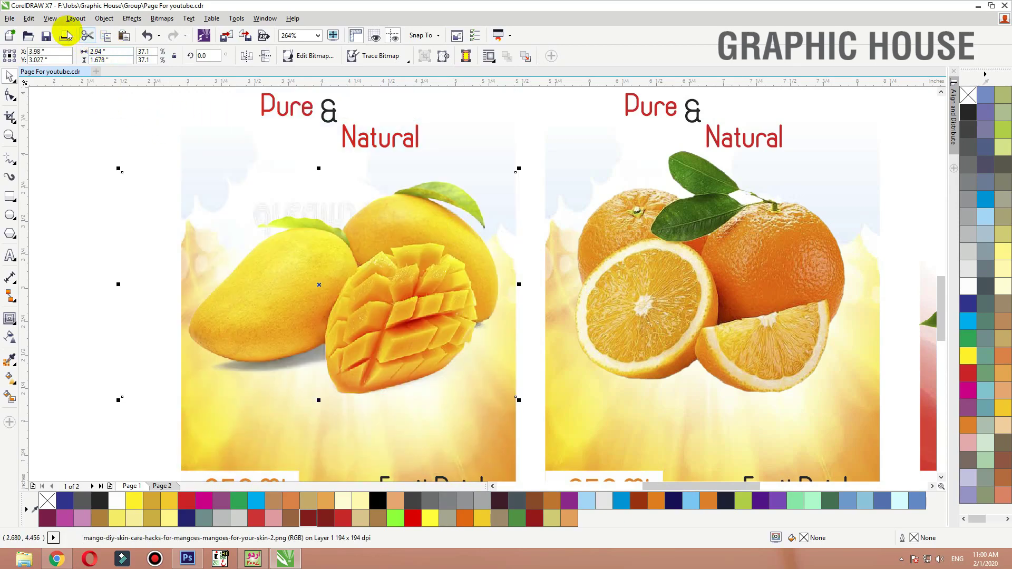
# In wireframe view, trim the mango bitmap's empty left part to the label's edge with the Shape tool, then restore the full-colour view
pyautogui.click(44, 21)
pyautogui.click(83, 48)
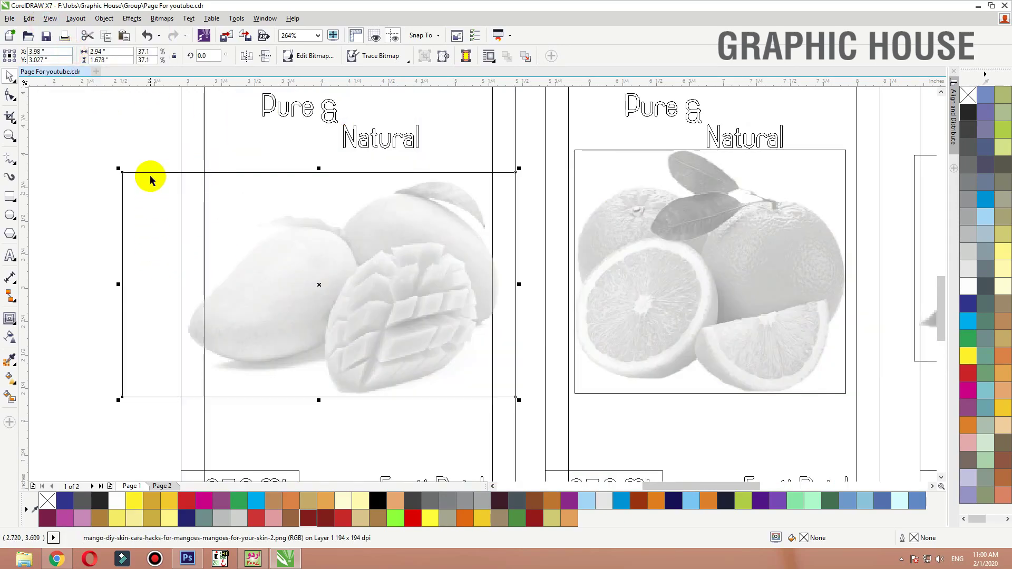
pyautogui.press('F10')
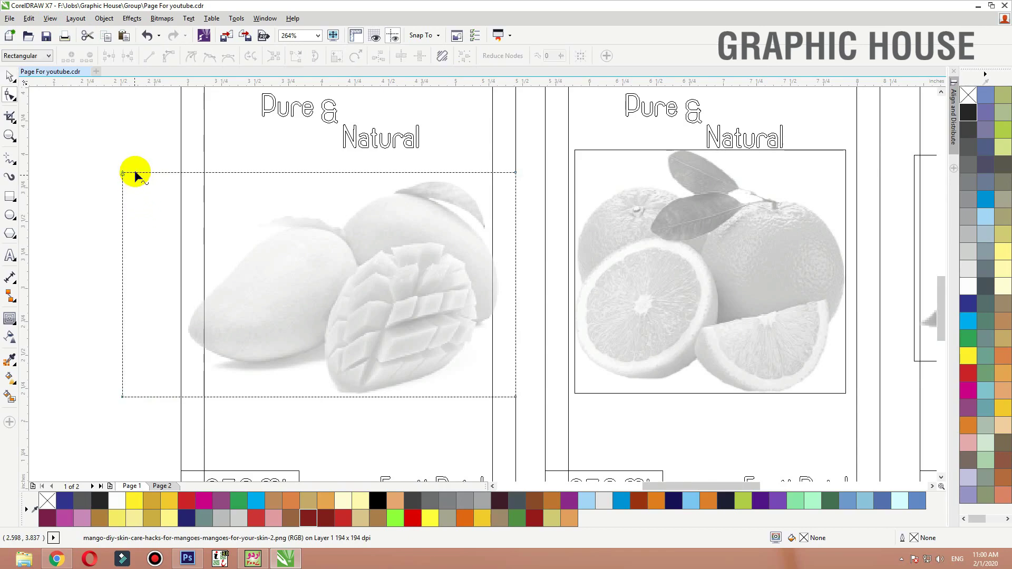
pyautogui.moveTo(121, 396); pyautogui.dragTo(168, 400)
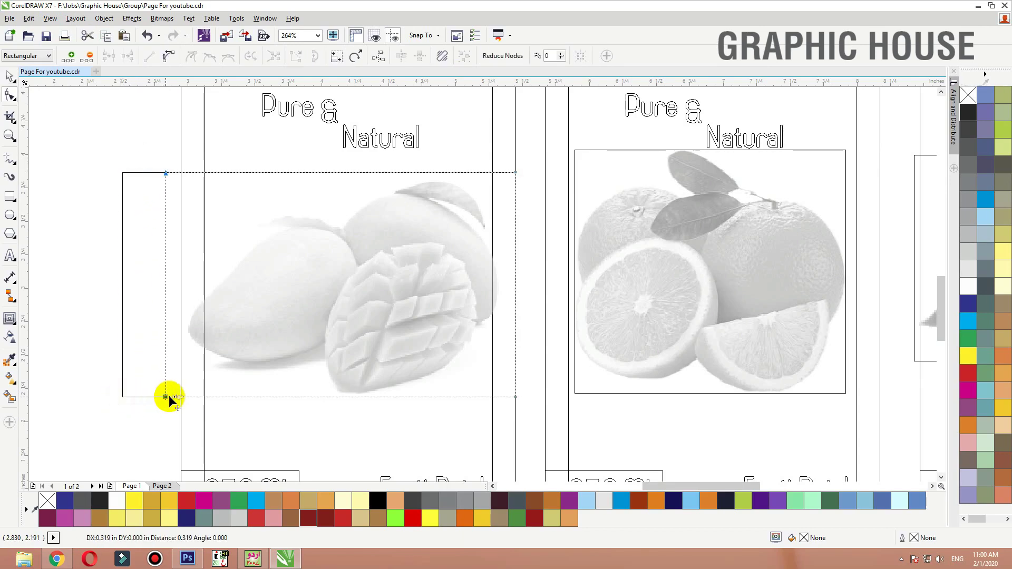
pyautogui.scroll(-3, 193, 386)
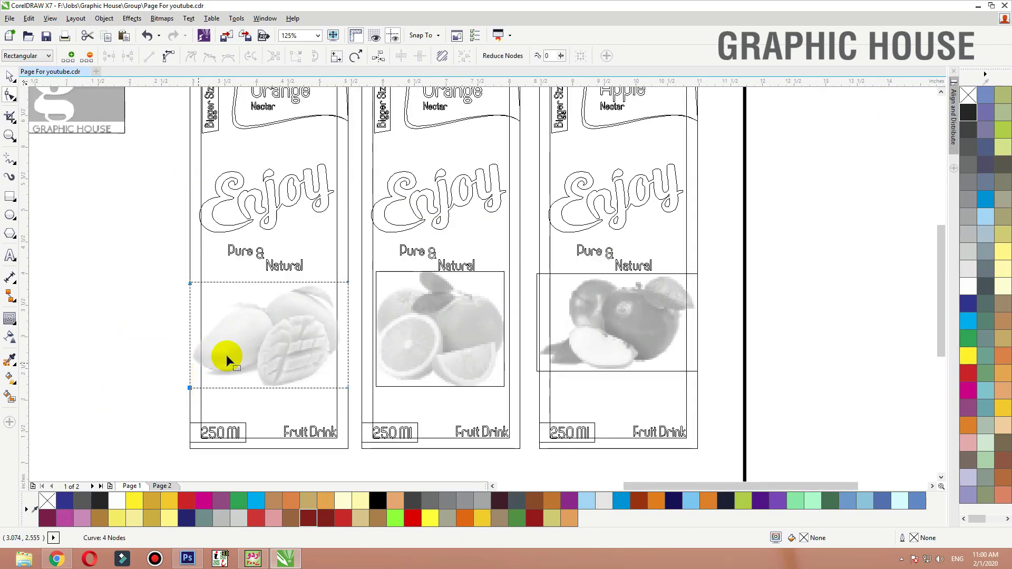
pyautogui.hotkey('shift', 'F9')
pyautogui.press('space')
pyautogui.click(124, 360)
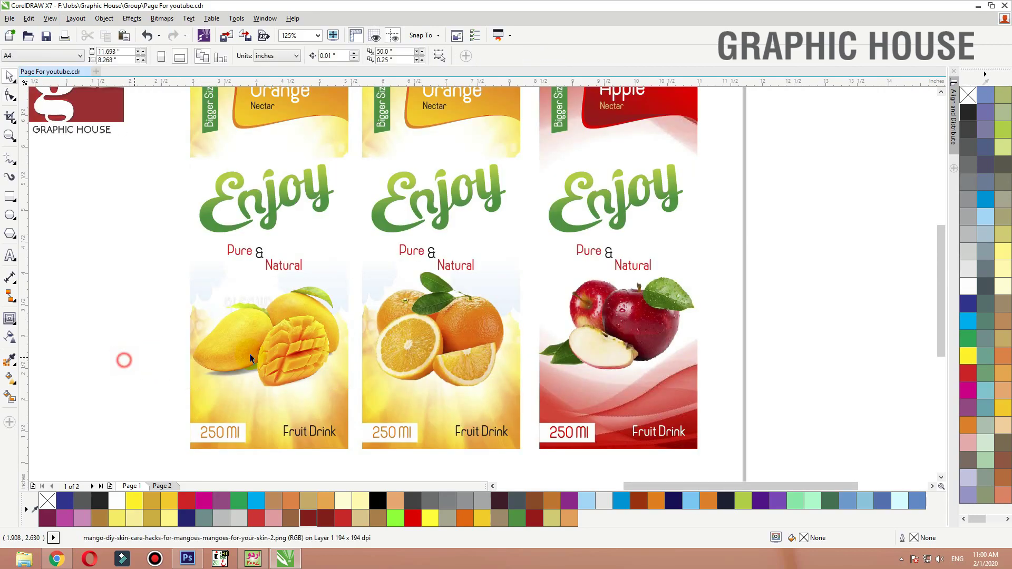
# Move the mango picture slightly upward on the leftmost label
pyautogui.click(261, 352)
pyautogui.moveTo(262, 352); pyautogui.dragTo(259, 348)
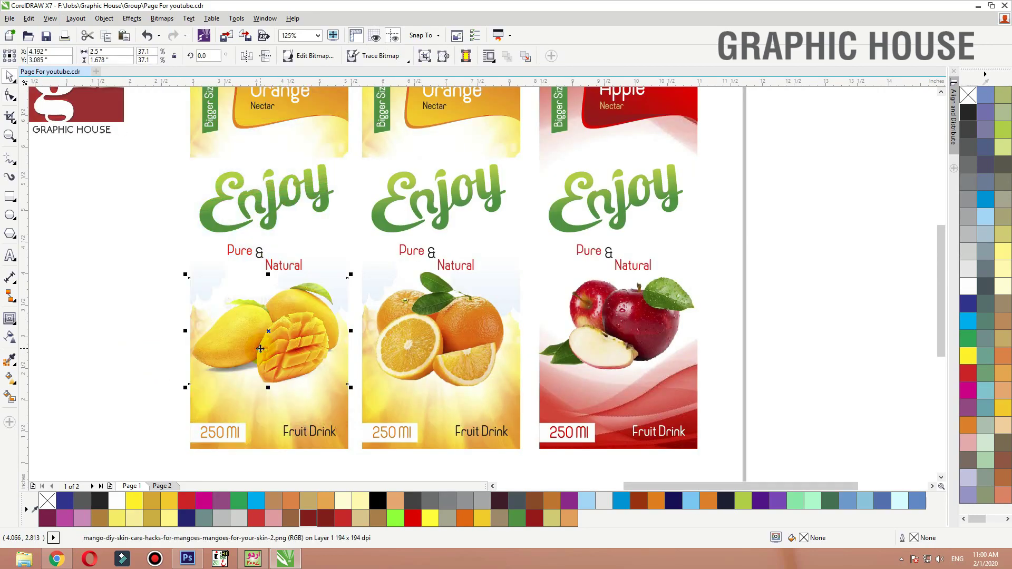
pyautogui.click(128, 367)
pyautogui.scroll(-3, 142, 378)
pyautogui.scroll(4, 400, 190)
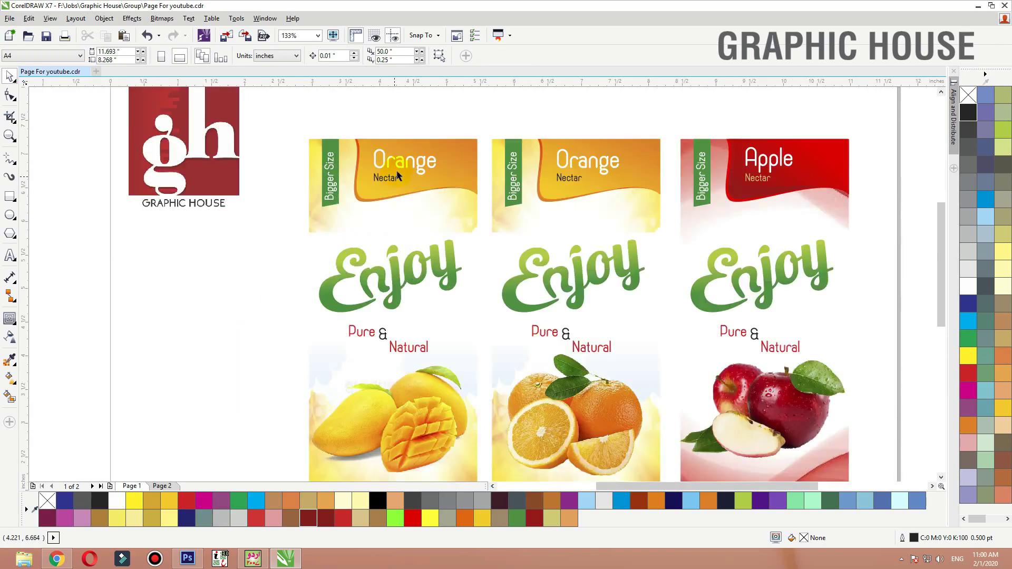
# Copy the word "mango" from the browser search and paste it over the "Orange" title on the leftmost label
pyautogui.click(402, 162)
pyautogui.hotkey('alt', 'Tab')
pyautogui.scroll(3, 248, 127)
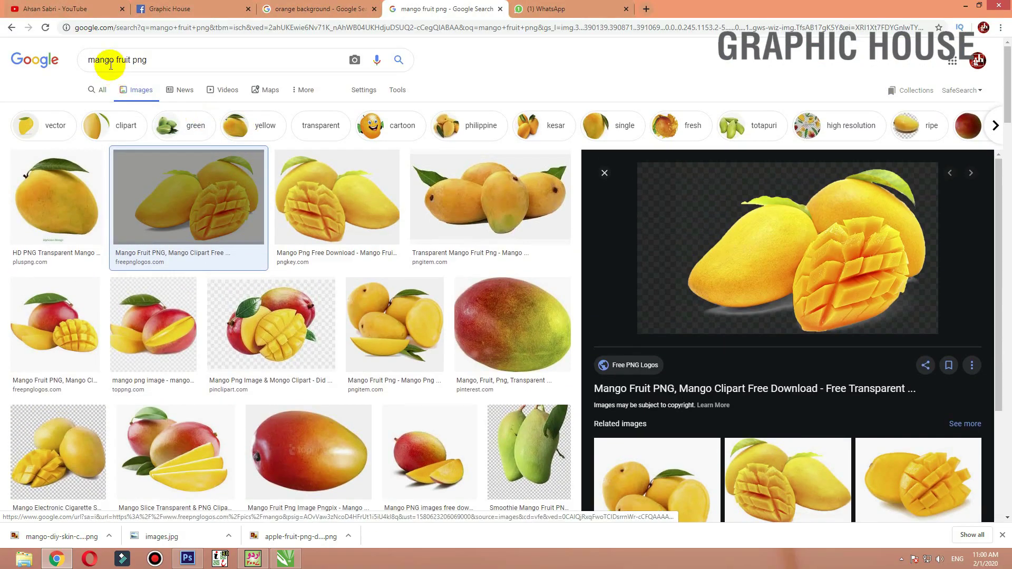
pyautogui.doubleClick(103, 60)
pyautogui.hotkey('ctrl', 'c')
pyautogui.hotkey('alt', 'Tab')
pyautogui.doubleClick(400, 161)
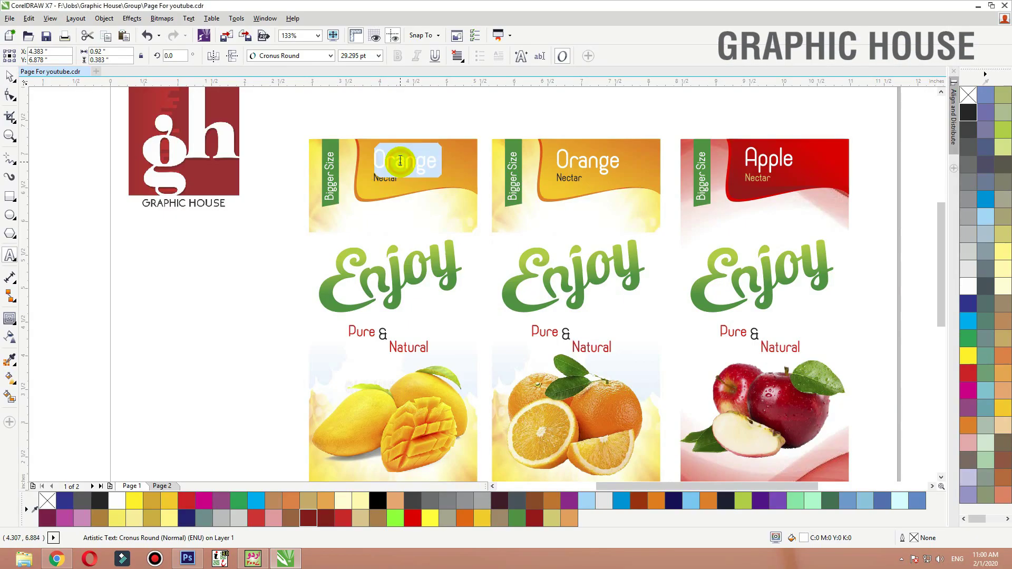
pyautogui.hotkey('ctrl', 'v')
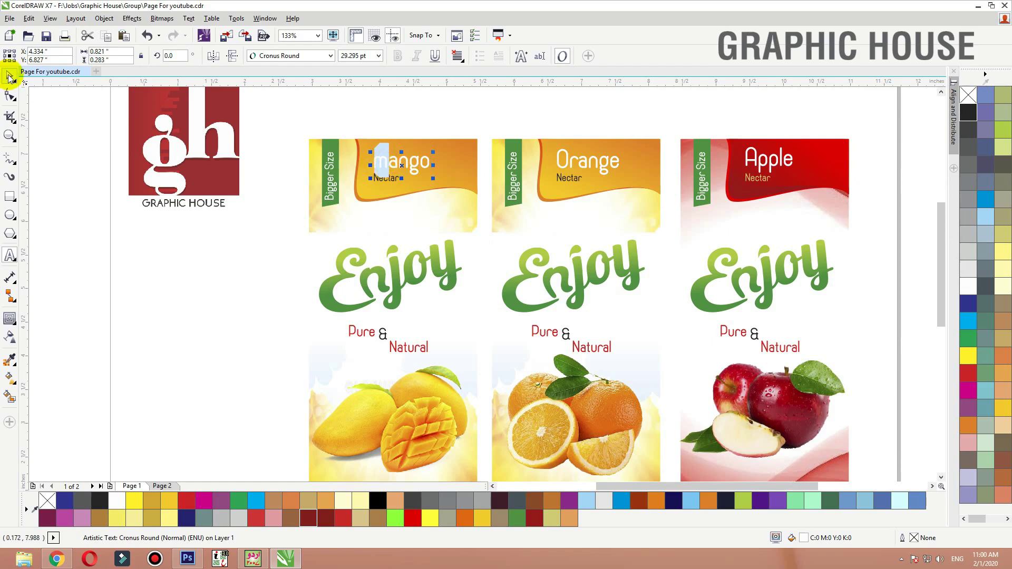
# Change the case of the pasted title so that it reads "Mango"
pyautogui.click(9, 78)
pyautogui.click(188, 18)
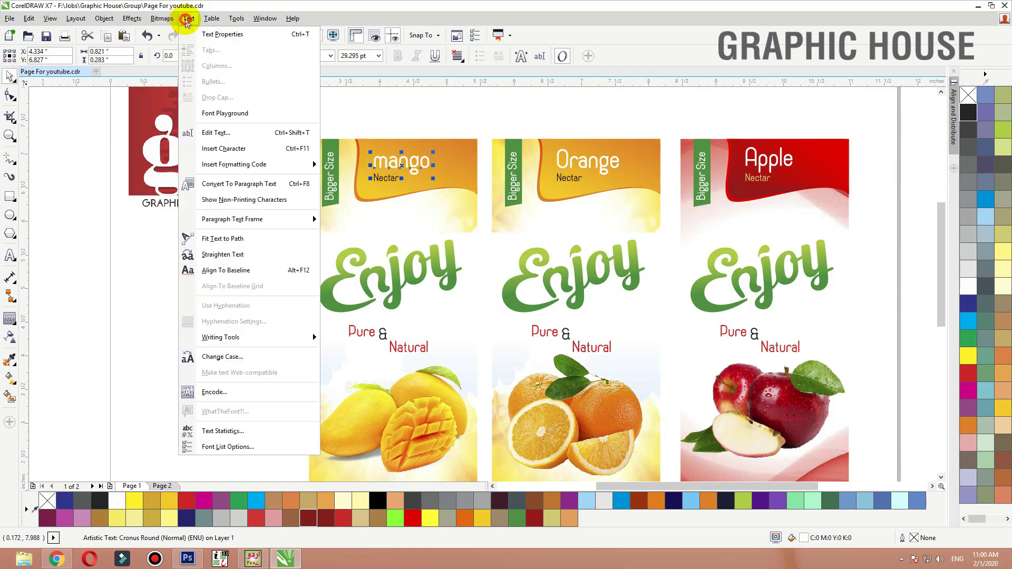
pyautogui.click(227, 357)
pyautogui.click(457, 312)
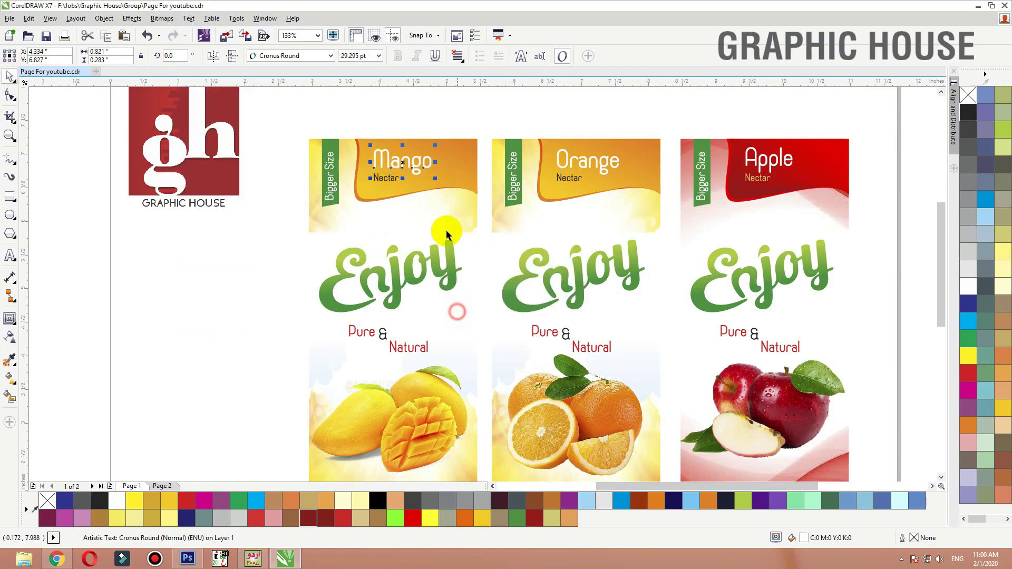
pyautogui.click(446, 125)
# Examine the mango, orange and apple labels side by side
pyautogui.scroll(-2, 386, 182)
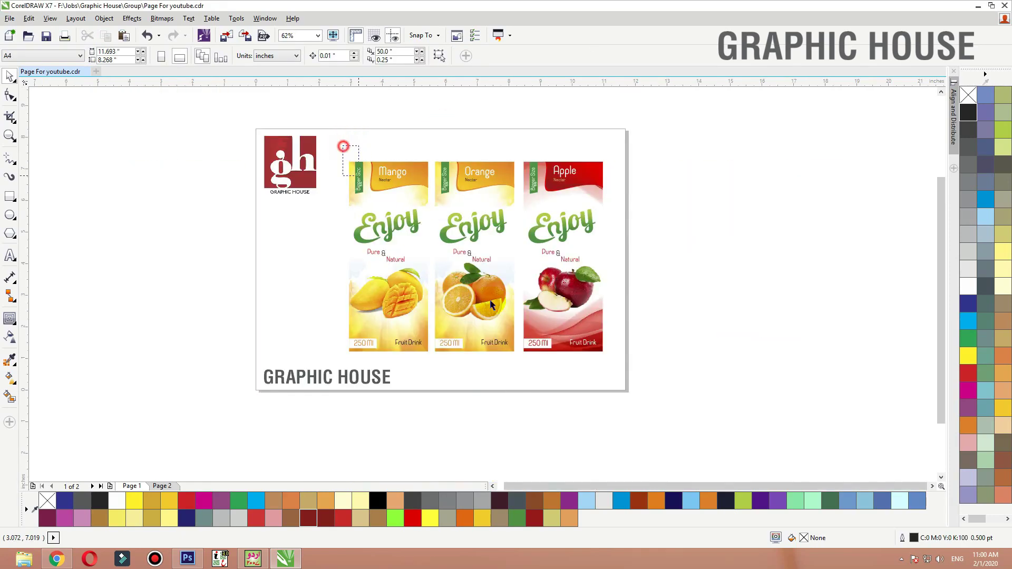
pyautogui.moveTo(343, 146); pyautogui.dragTo(614, 357)
pyautogui.hotkey('shift', 'F2')
pyautogui.click(171, 409)
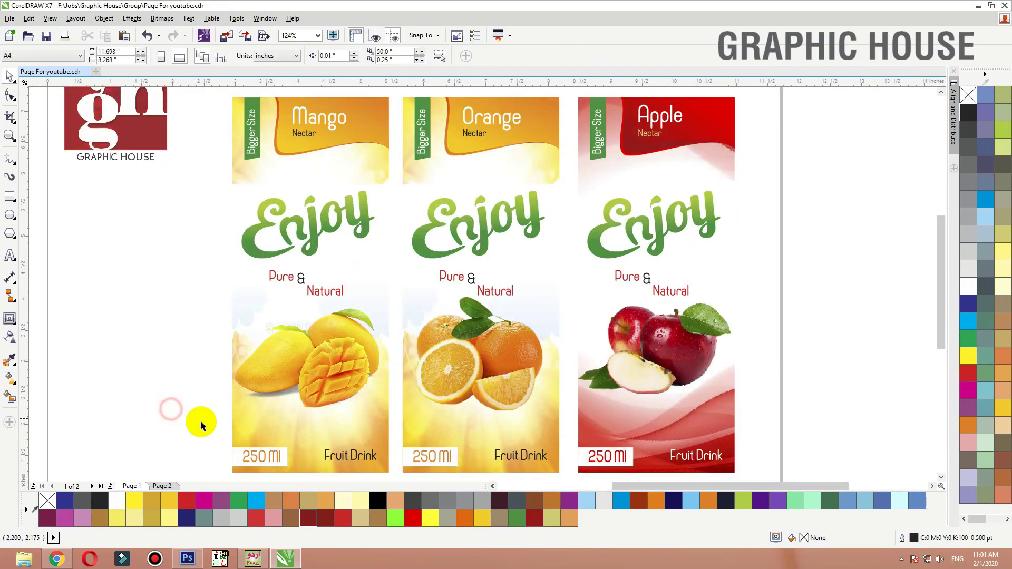
pyautogui.click(464, 427)
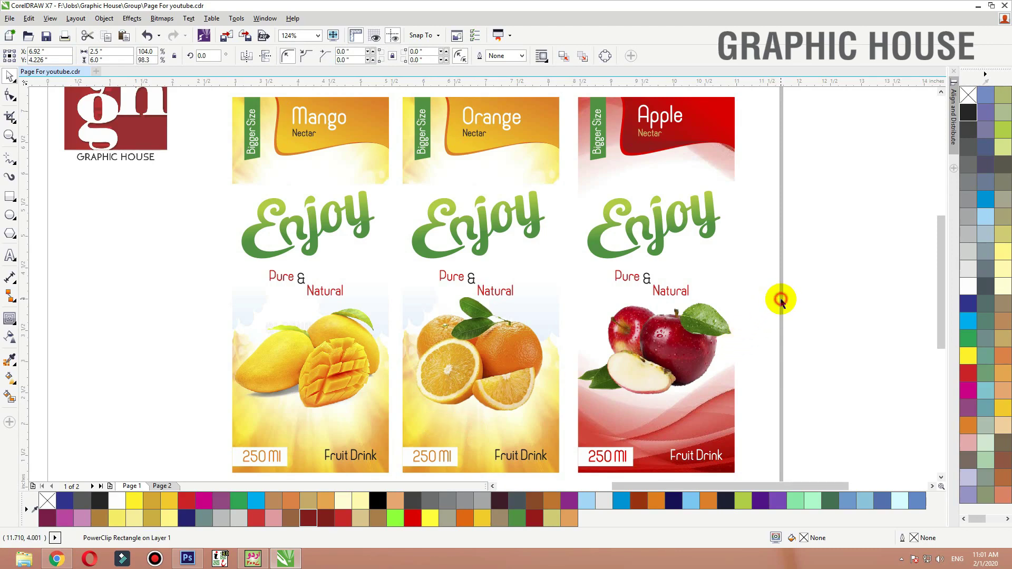
pyautogui.click(780, 299)
# Find the freepik "Orange background wavy and bokeh" image in Chrome's orange background results, copy it and return to CorelDRAW
pyautogui.click(55, 559)
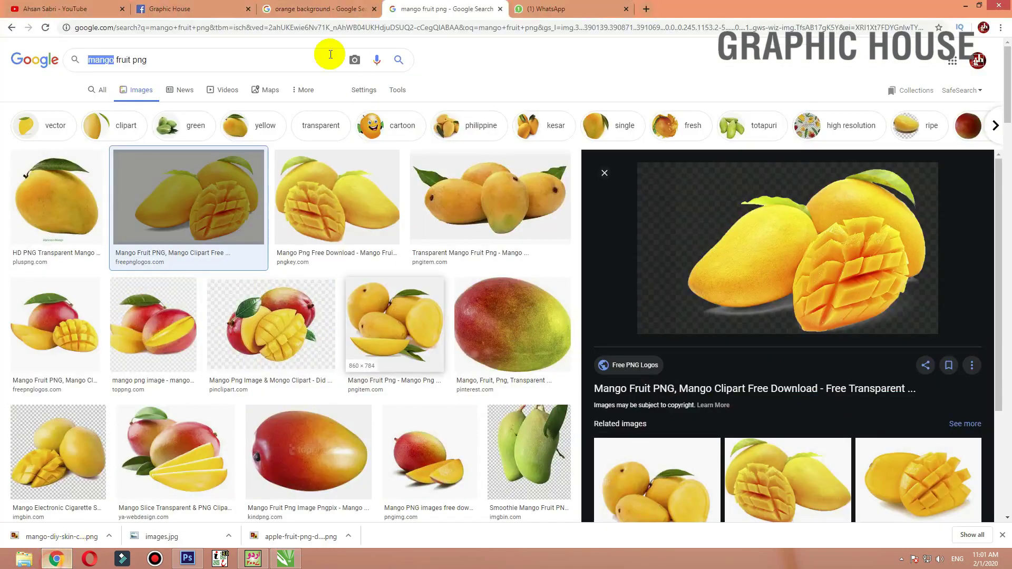
pyautogui.click(295, 9)
pyautogui.scroll(-20, 271, 240)
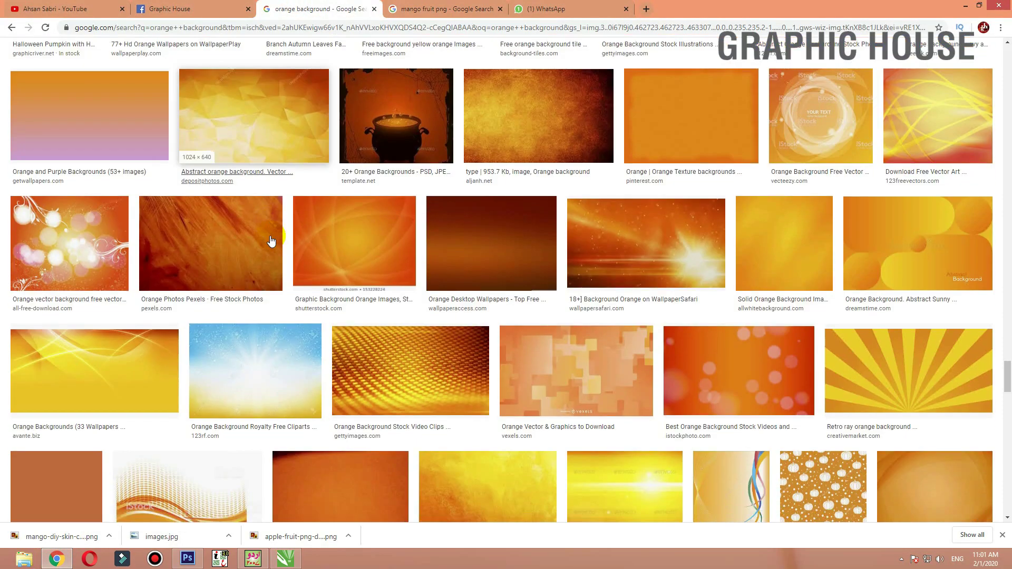
pyautogui.scroll(-8, 271, 241)
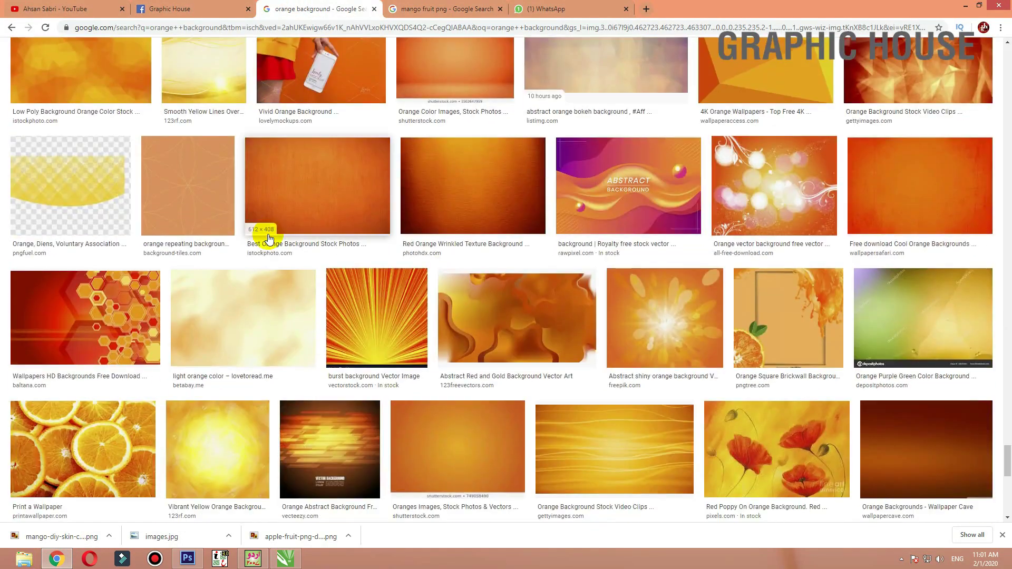
pyautogui.scroll(-7, 269, 238)
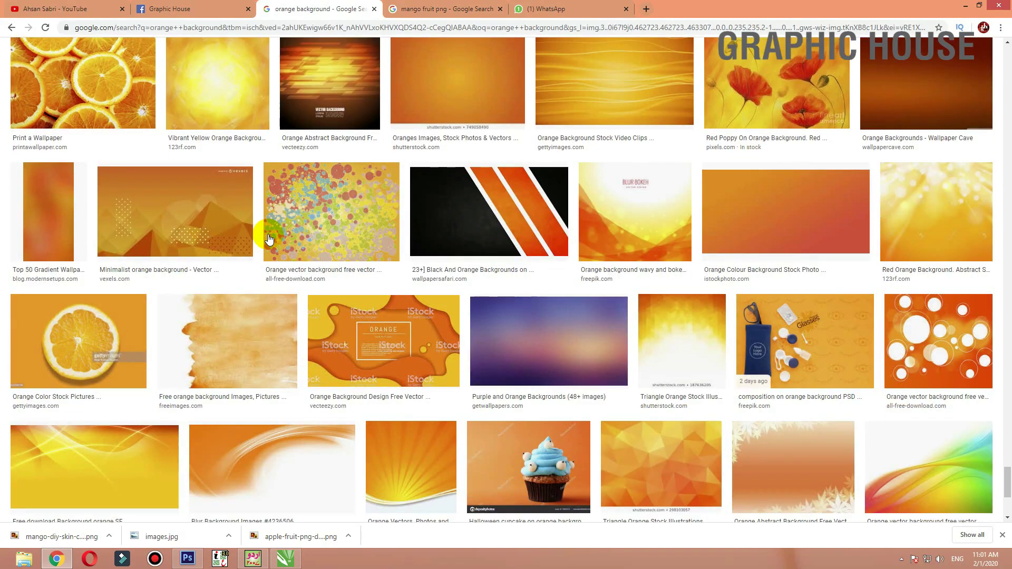
pyautogui.scroll(-3, 267, 237)
pyautogui.scroll(3, 267, 235)
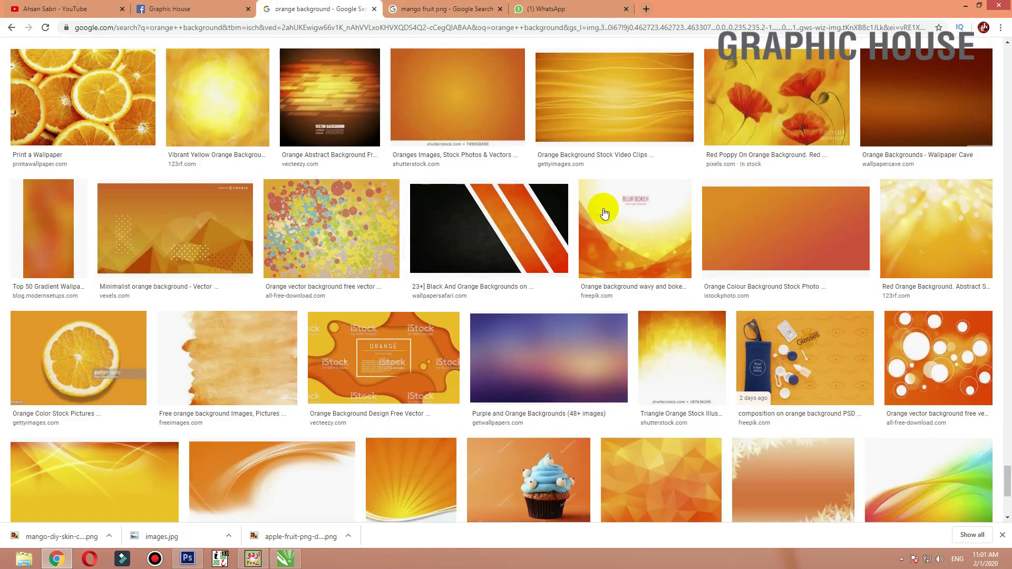
pyautogui.click(626, 254)
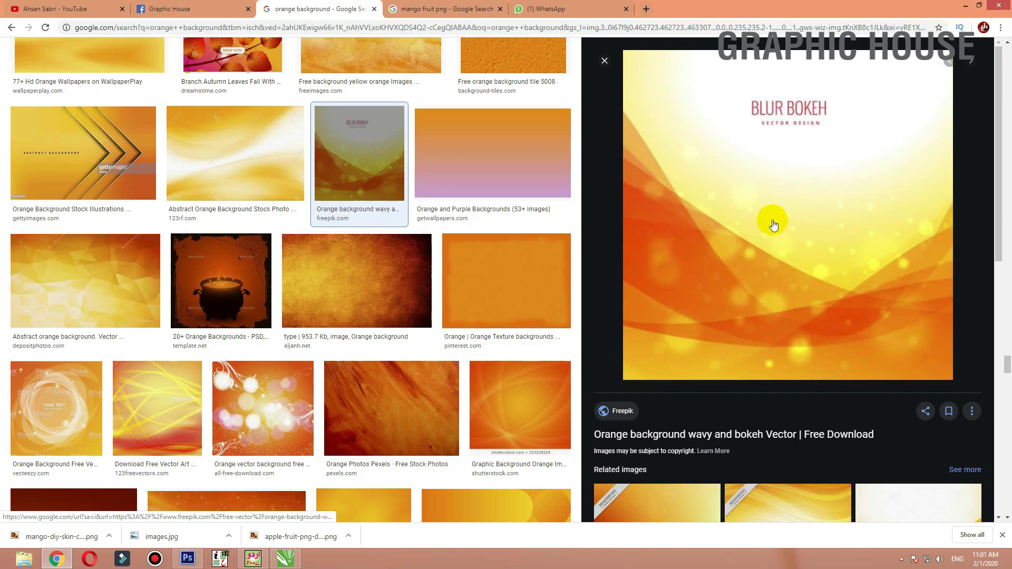
pyautogui.rightClick(771, 224)
pyautogui.click(807, 327)
pyautogui.hotkey('alt', 'Tab')
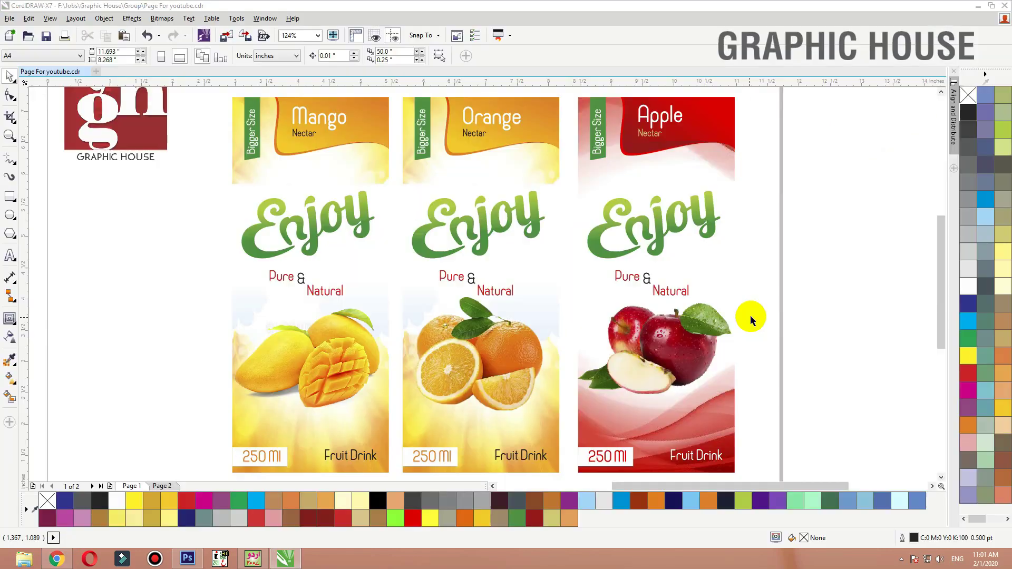
# Paste the copied bokeh background image and PowerClip it inside the mango label's rectangle
pyautogui.hotkey('ctrl', 'v')
pyautogui.scroll(-2, 753, 262)
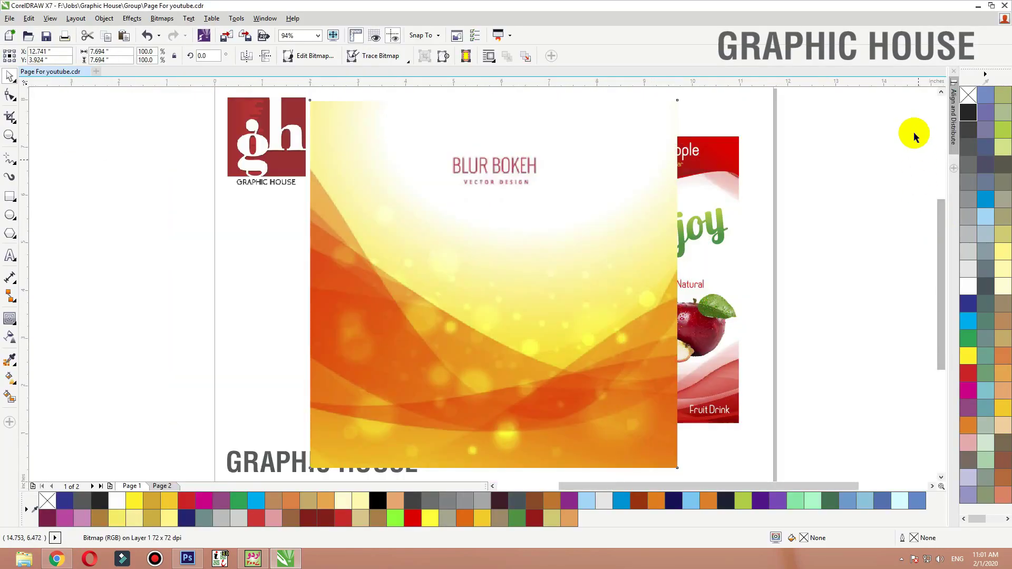
pyautogui.rightClick(915, 130)
pyautogui.moveTo(600, 140); pyautogui.dragTo(882, 136)
pyautogui.rightClick(755, 119)
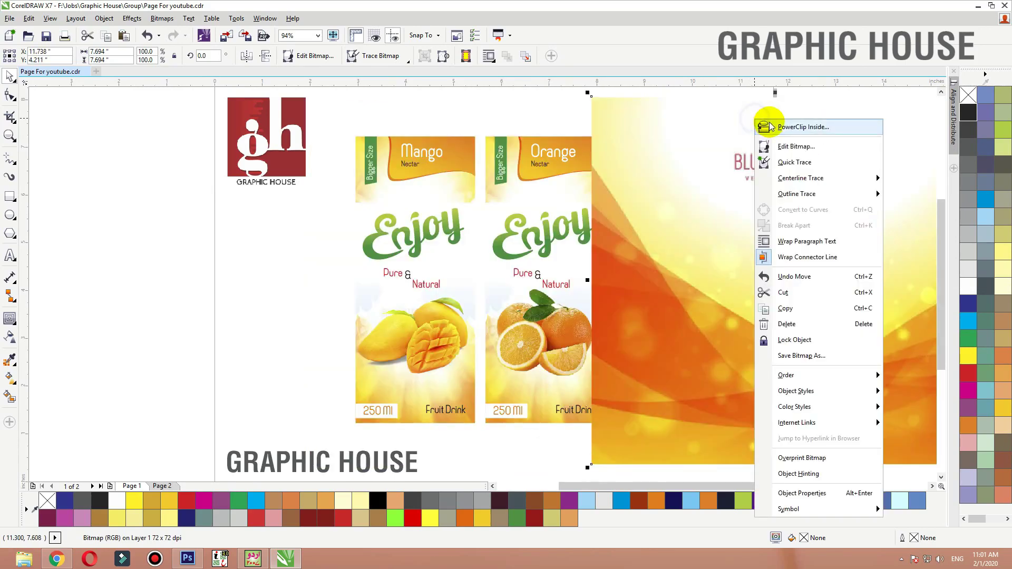
pyautogui.click(769, 124)
pyautogui.click(358, 422)
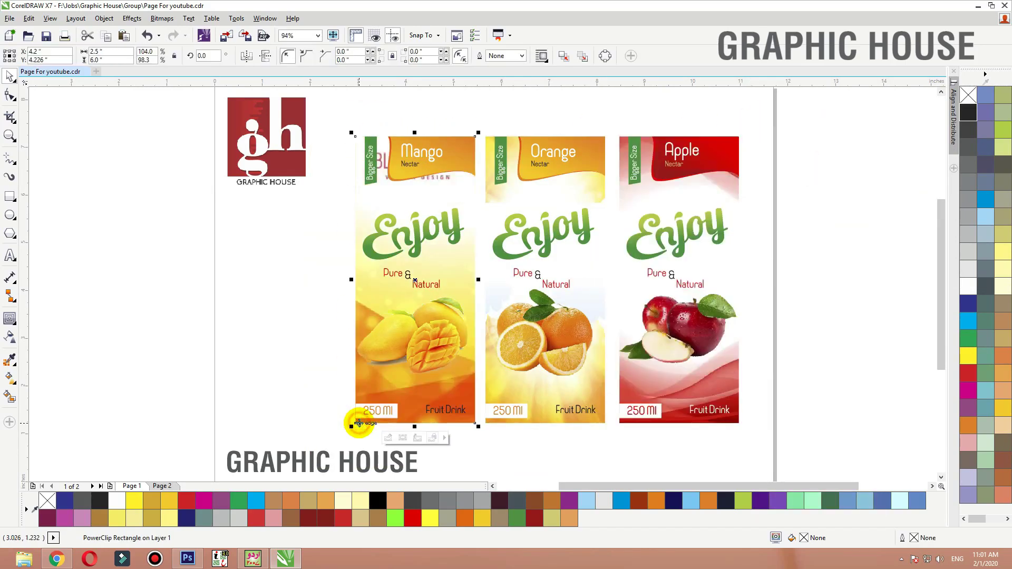
# Replace the mango label's old lower background with the bokeh image, shrunk to about 2.18 in and placed at the label's lower end
pyautogui.keyDown('ctrl'); pyautogui.click(380, 393); pyautogui.keyUp('ctrl')
pyautogui.click(379, 369)
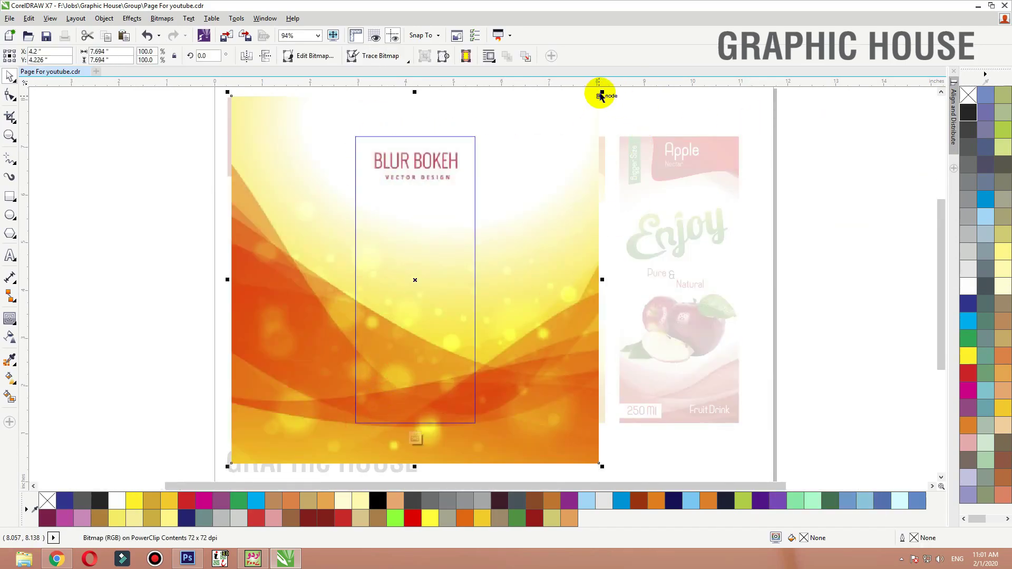
pyautogui.moveTo(583, 112); pyautogui.dragTo(469, 225)
pyautogui.click(456, 373)
pyautogui.press('Delete')
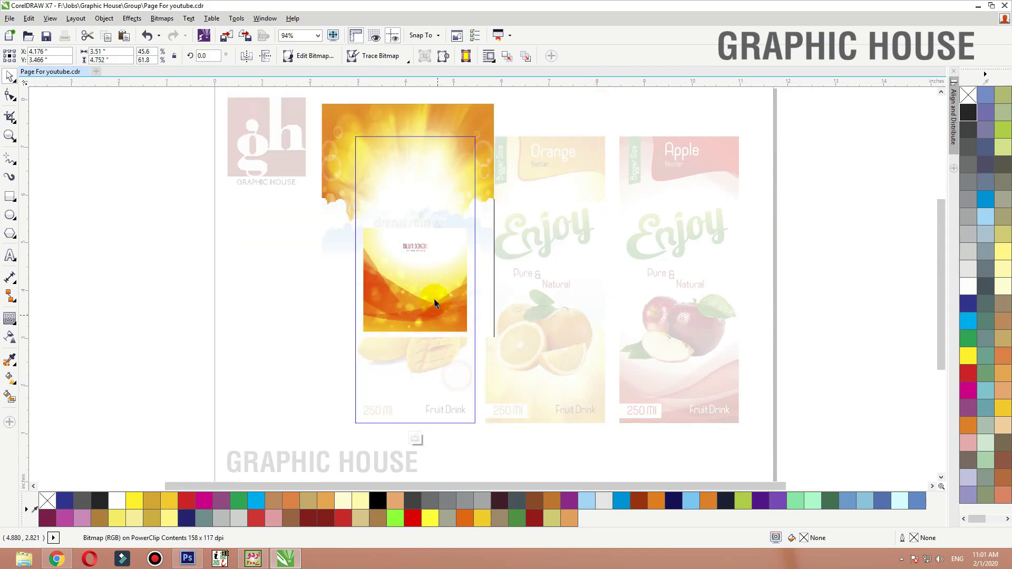
pyautogui.moveTo(434, 293); pyautogui.dragTo(417, 398)
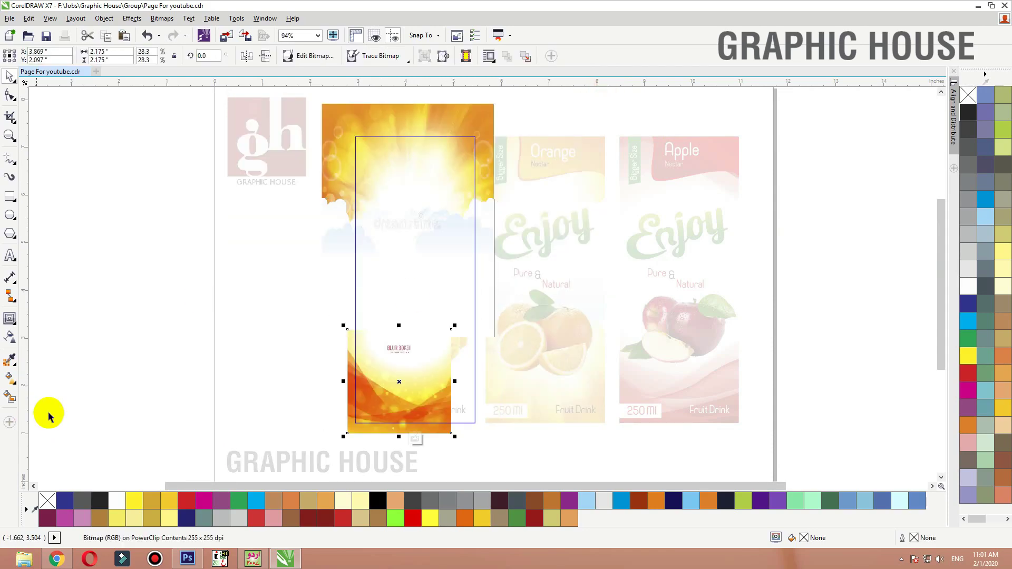
# Enlarge the bokeh image to about 3.08 in across the label's width, fade it with a gradient transparency and finish editing the clip
pyautogui.click(8, 342)
pyautogui.moveTo(407, 360); pyautogui.dragTo(432, 365)
pyautogui.press('space')
pyautogui.keyDown('ctrl'); pyautogui.click(279, 350); pyautogui.keyUp('ctrl')
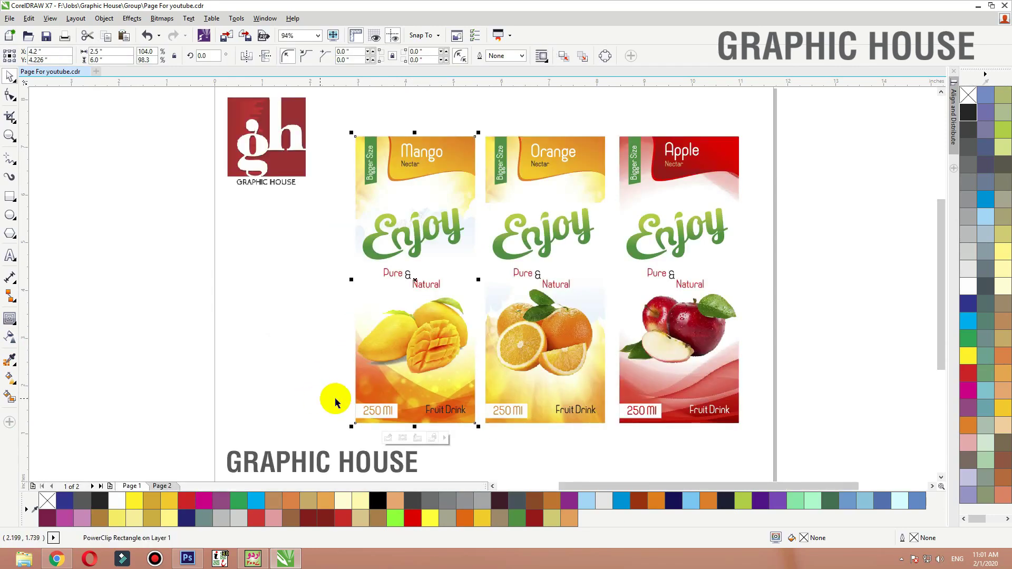
# Duplicate the faded bokeh image upward inside the mango label's PowerClip and delete the old upper sunburst background
pyautogui.keyDown('ctrl'); pyautogui.click(378, 378); pyautogui.keyUp('ctrl')
pyautogui.moveTo(395, 392); pyautogui.dragTo(400, 296)
pyautogui.rightClick(400, 296)
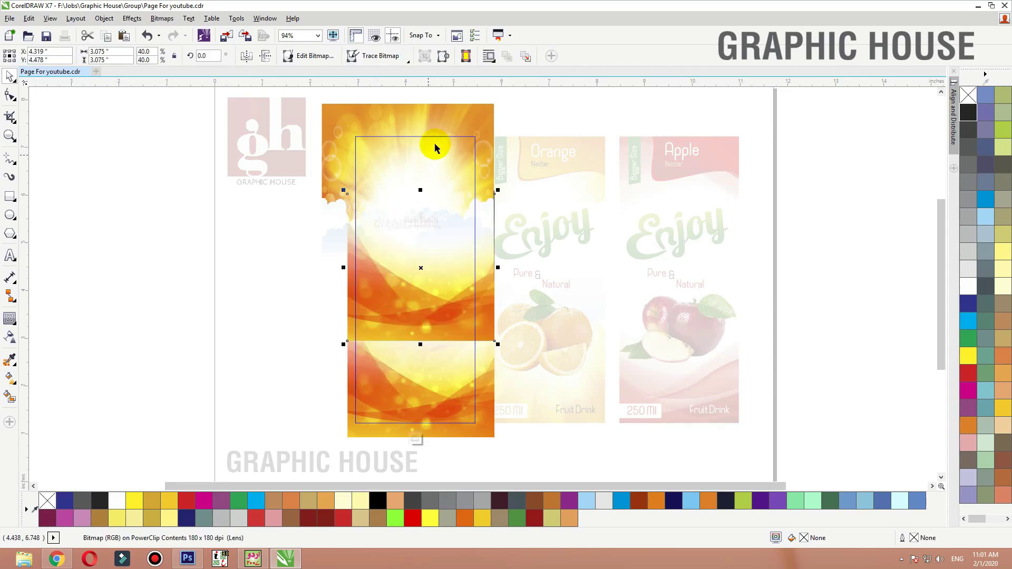
pyautogui.click(451, 122)
pyautogui.press('Delete')
# Mirror the upper bokeh copy both horizontally and vertically
pyautogui.click(418, 346)
pyautogui.click(363, 264)
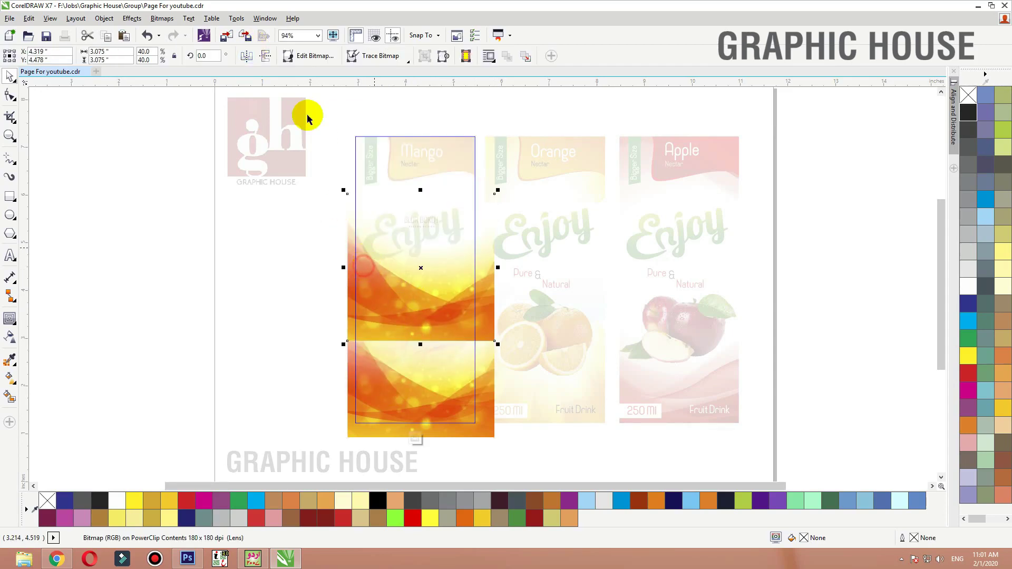
pyautogui.click(247, 58)
pyautogui.click(262, 57)
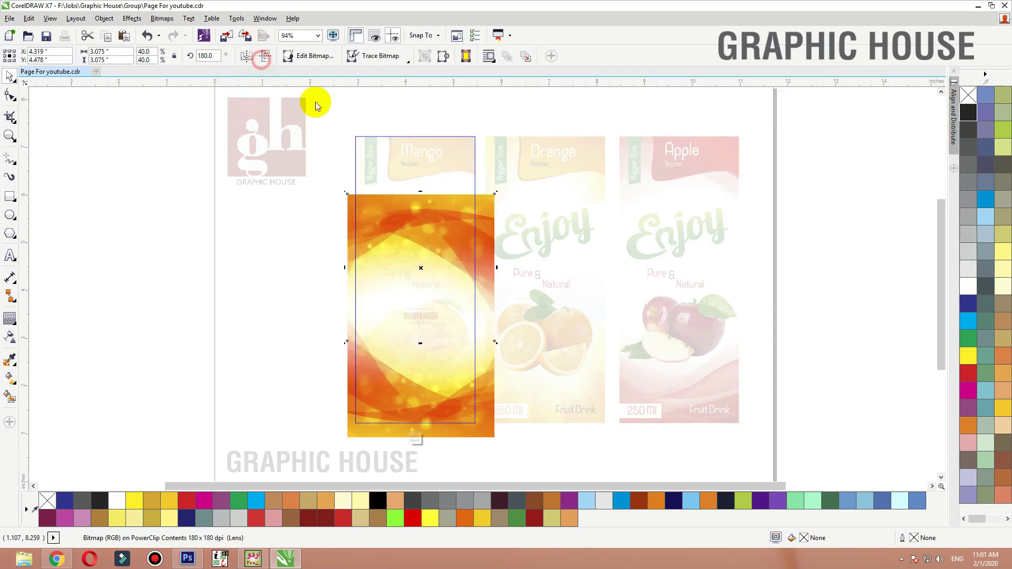
# Move the mirrored bokeh copy over the mango label's upper part, enlarge it to about 4.7 in and finish editing the clip
pyautogui.moveTo(388, 186); pyautogui.dragTo(389, 159)
pyautogui.moveTo(499, 256); pyautogui.dragTo(536, 294)
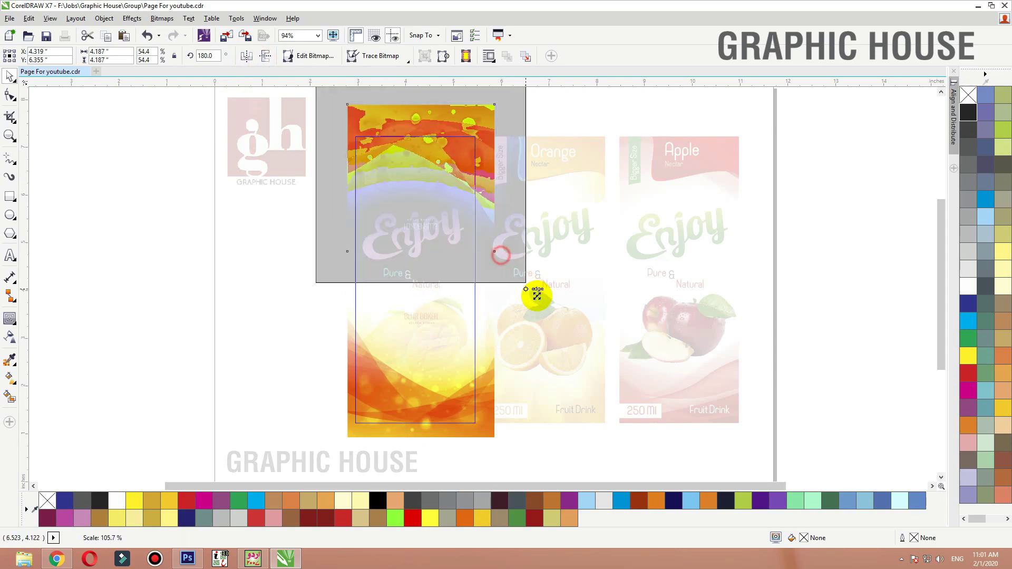
pyautogui.click(764, 194)
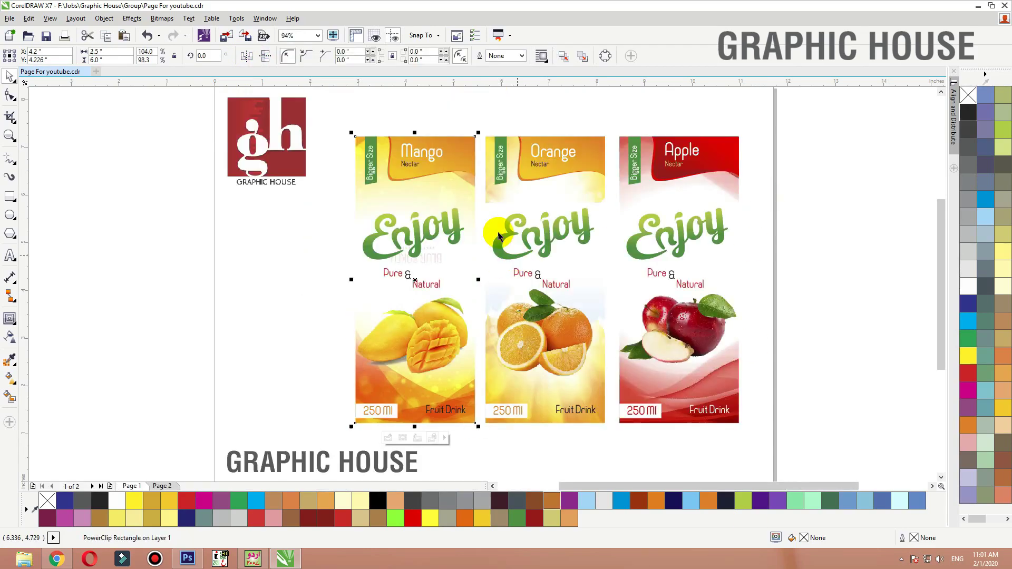
# Shift the mirrored bokeh copy slightly down inside the mango label, scale it down a little and leave the clip contents
pyautogui.keyDown('ctrl'); pyautogui.click(472, 190); pyautogui.keyUp('ctrl')
pyautogui.moveTo(463, 188); pyautogui.dragTo(463, 206)
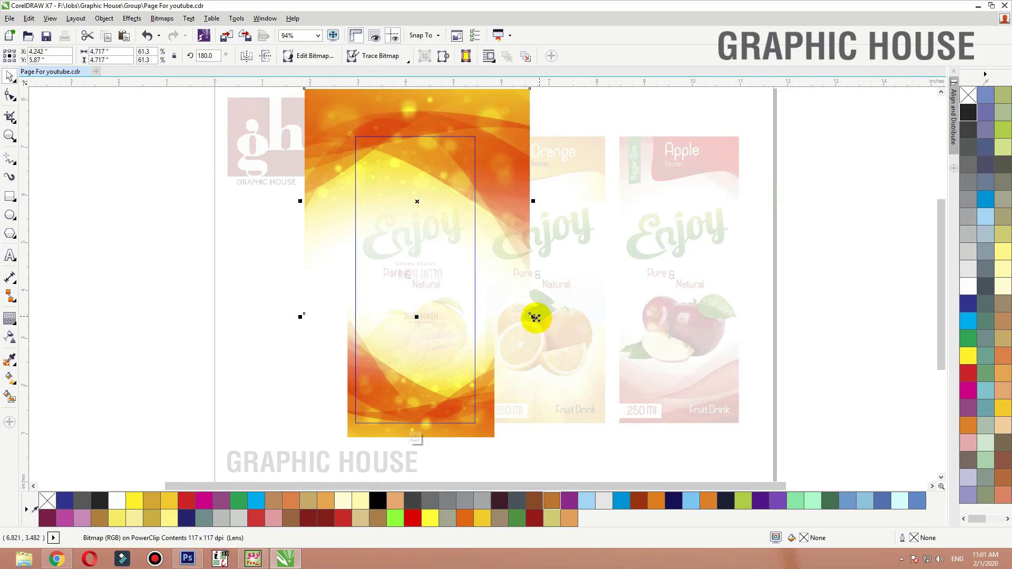
pyautogui.moveTo(533, 318); pyautogui.dragTo(526, 310)
pyautogui.click(312, 289)
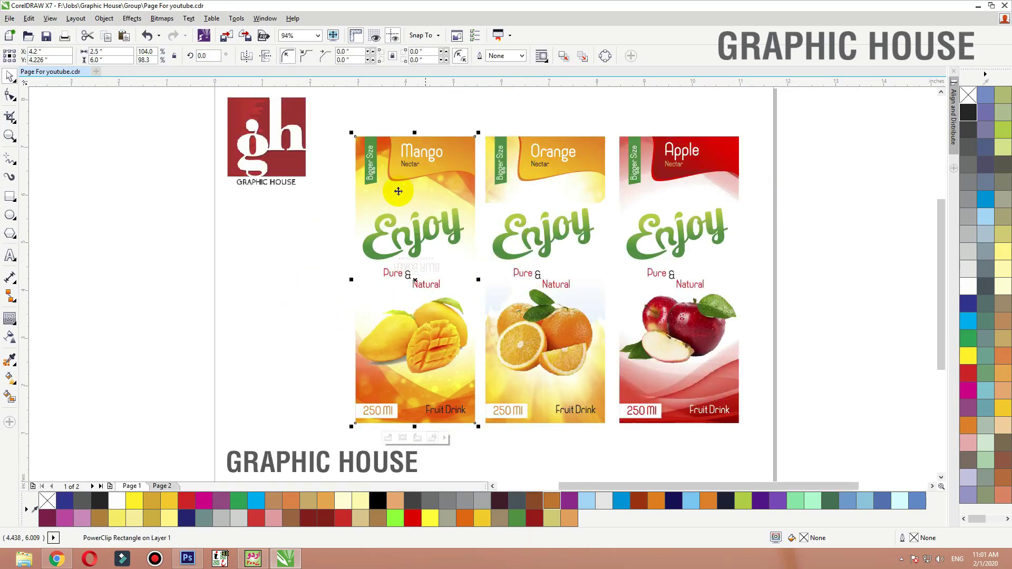
pyautogui.click(283, 317)
# Examine the lower bokeh background inside the mango label up close and compare all three labels side by side
pyautogui.keyDown('ctrl'); pyautogui.click(386, 394); pyautogui.keyUp('ctrl')
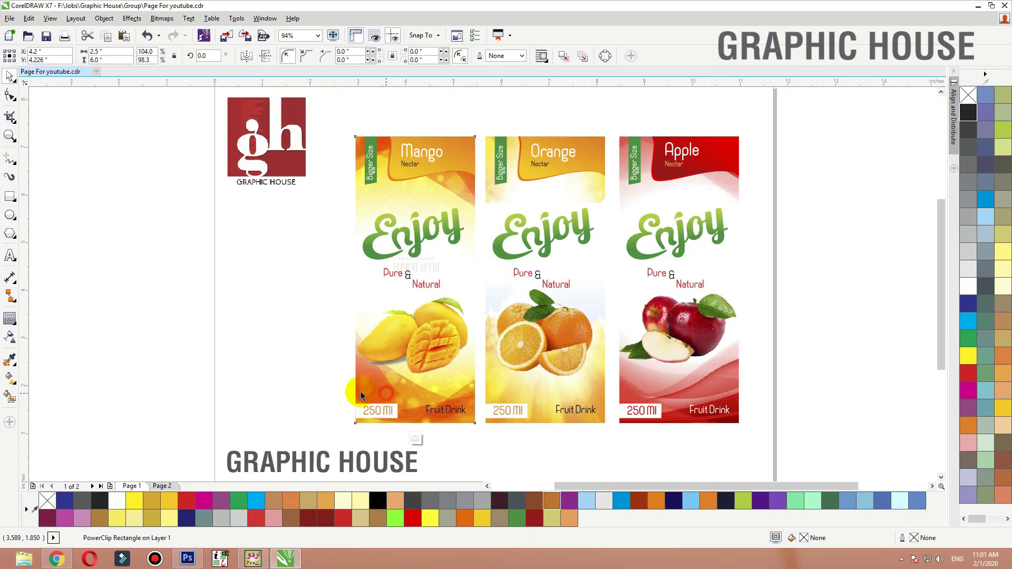
pyautogui.moveTo(274, 266); pyautogui.dragTo(557, 462)
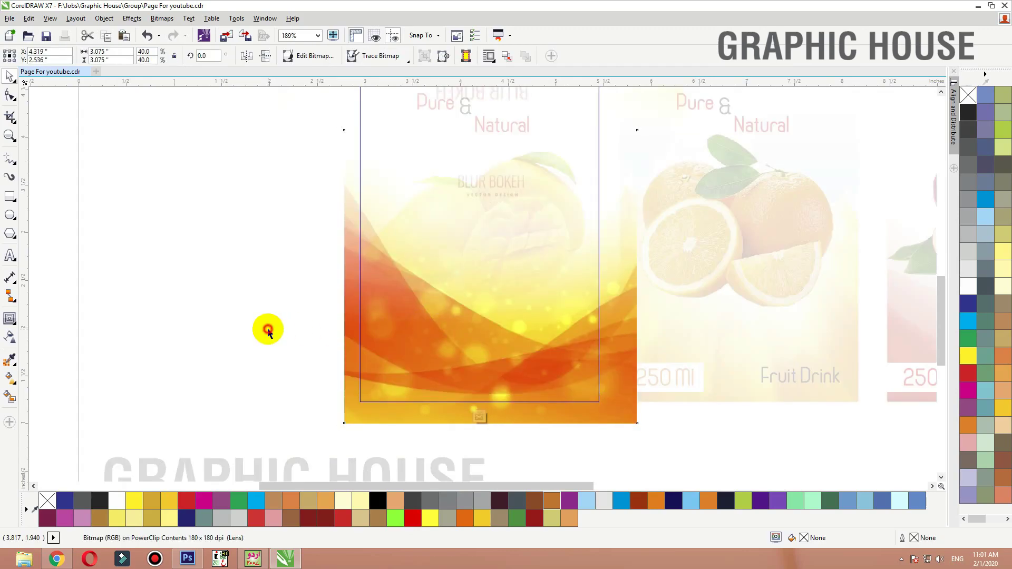
pyautogui.click(495, 256)
pyautogui.keyDown('ctrl'); pyautogui.click(496, 256); pyautogui.keyUp('ctrl')
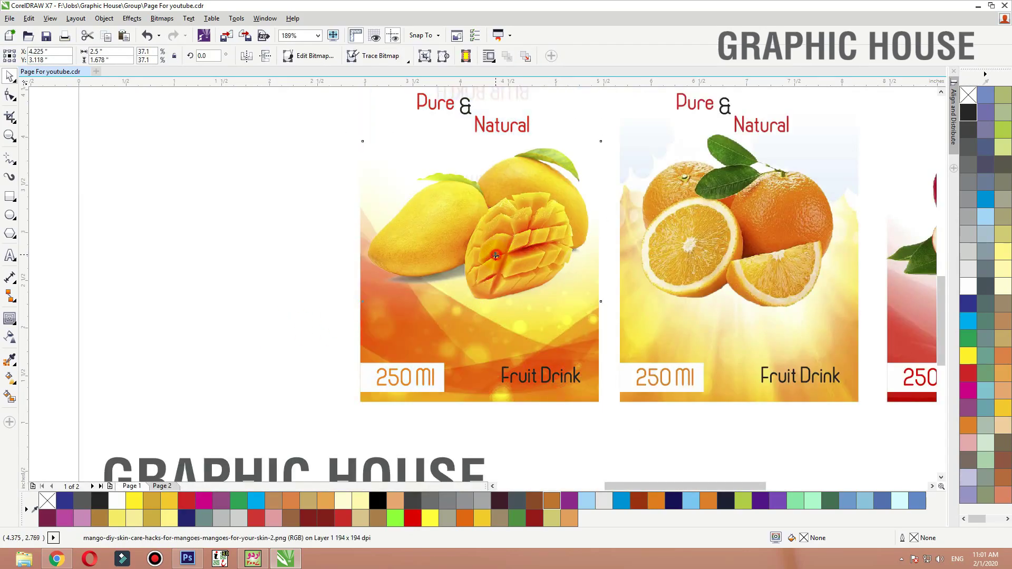
pyautogui.click(185, 310)
pyautogui.scroll(-3, 340, 348)
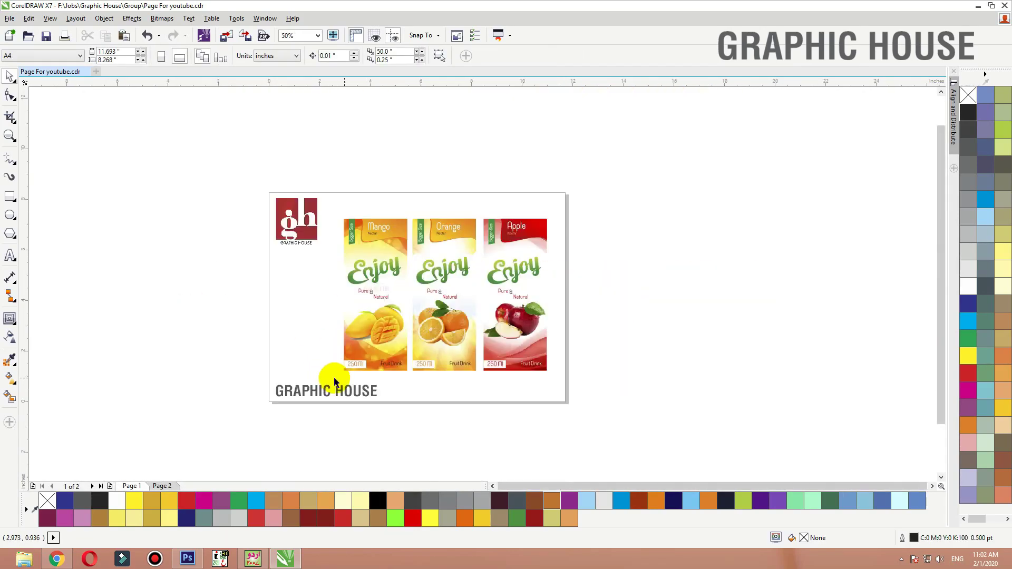
pyautogui.moveTo(584, 200); pyautogui.dragTo(319, 393)
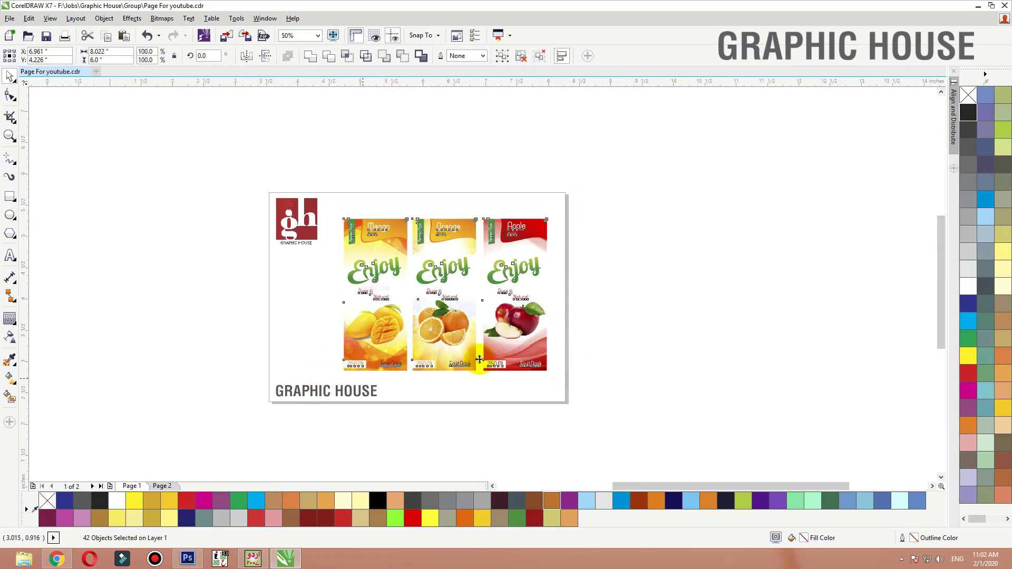
pyautogui.hotkey('shift', 'F2')
pyautogui.click(789, 313)
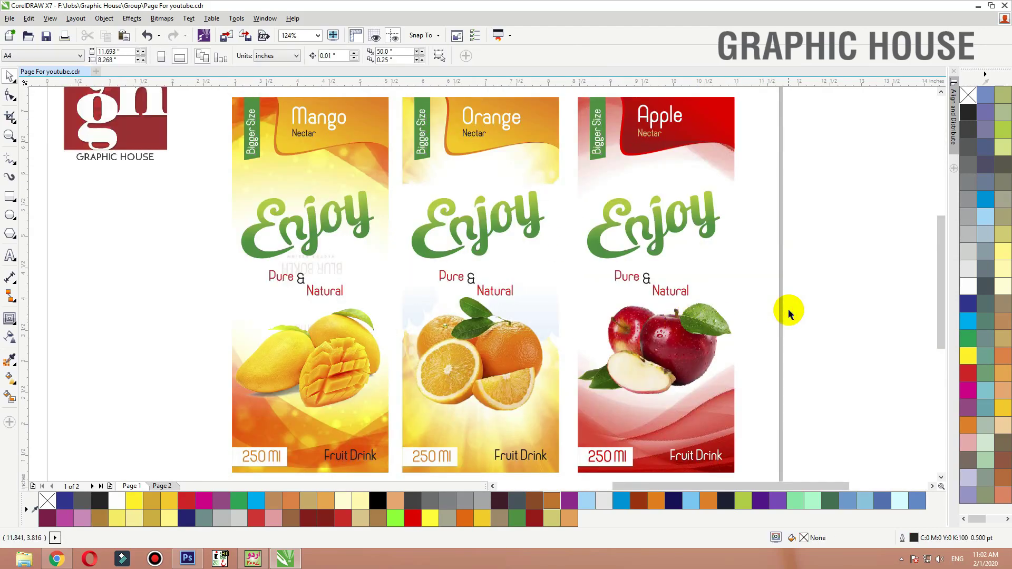